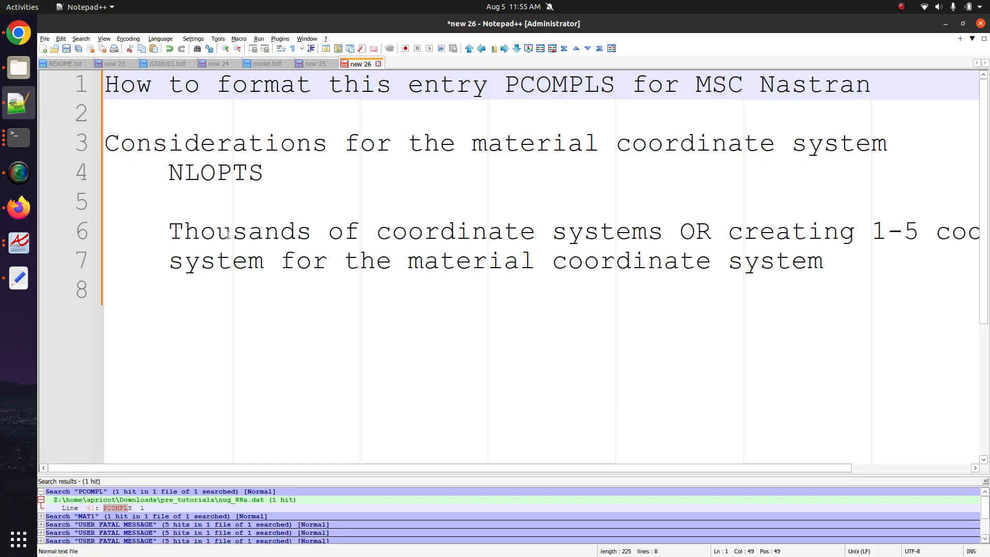
- Open the ResearchGate page with the TI medium stiffness tensor figure from the elastic tensor image results
{"action": "left_click", "coordinate": [496, 407]}
{"action": "scroll", "coordinate": [495, 406], "scroll_direction": "down", "scroll_amount": 3}
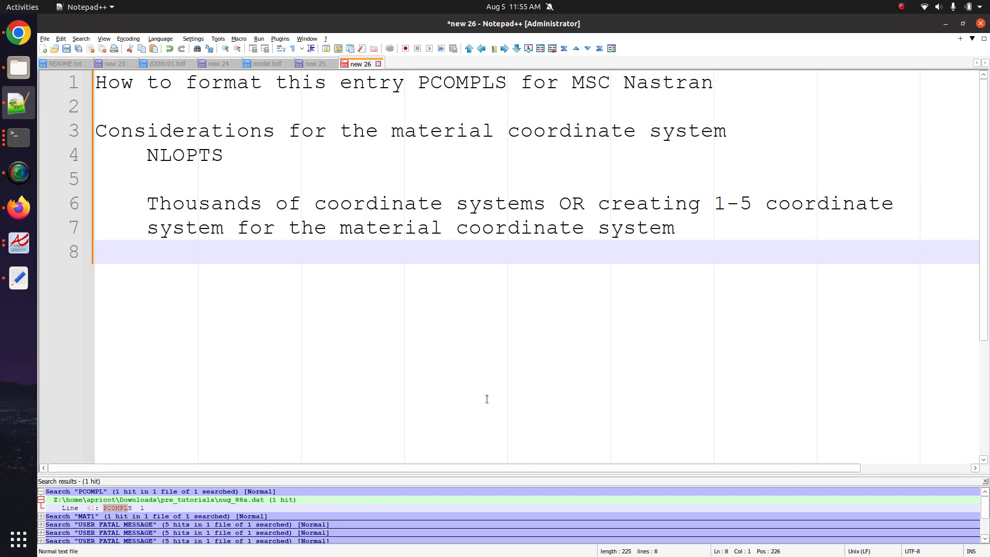
{"action": "left_click", "coordinate": [18, 207]}
{"action": "left_click", "coordinate": [351, 25]}
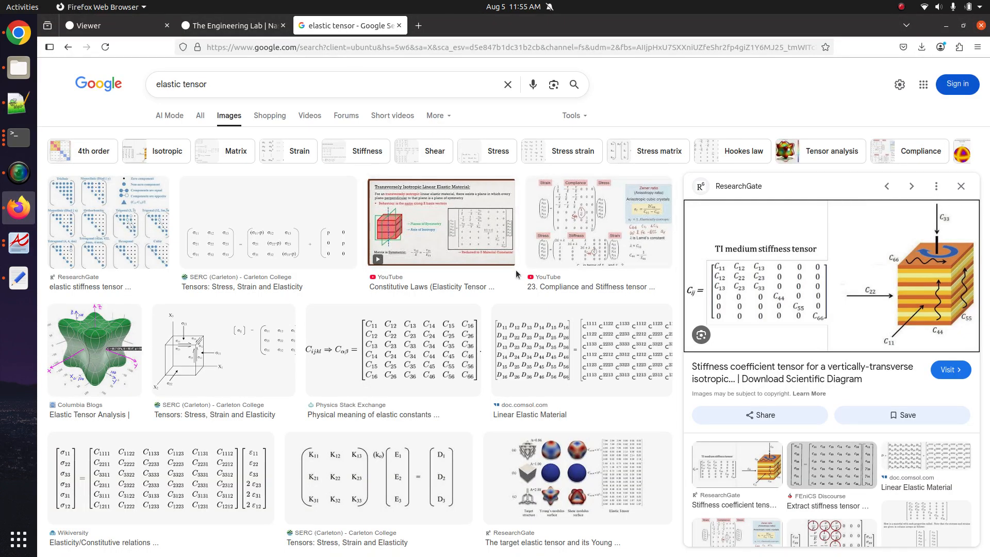
{"action": "left_click", "coordinate": [916, 296]}
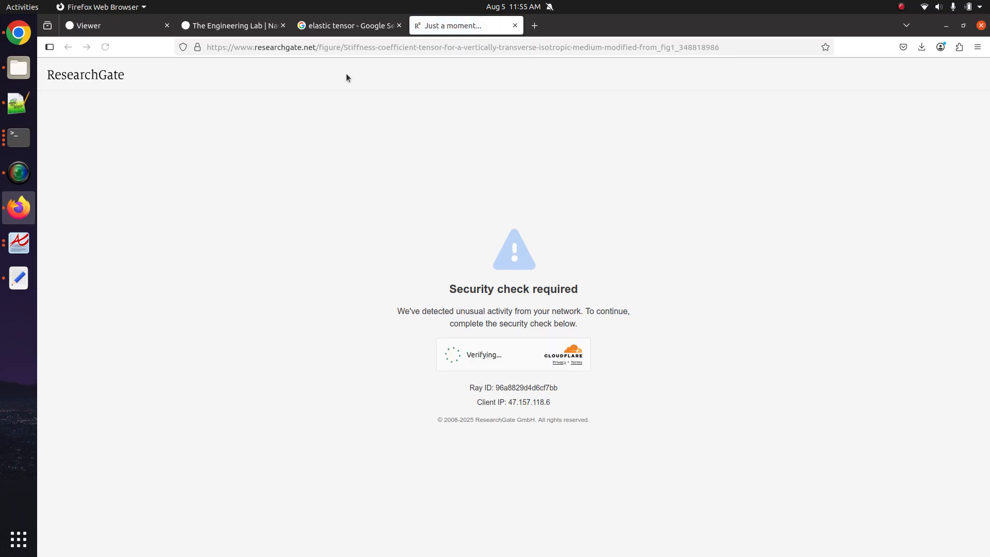
{"action": "left_click", "coordinate": [453, 353]}
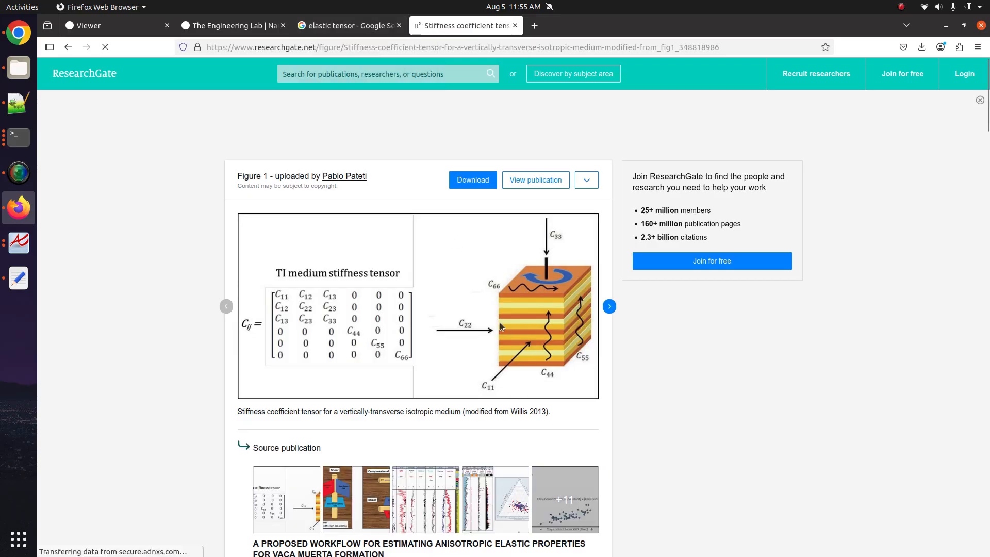
- Scroll the figure page, check the Notepad++ notes, and return to Firefox
{"action": "scroll", "coordinate": [500, 322], "scroll_direction": "down", "scroll_amount": 3}
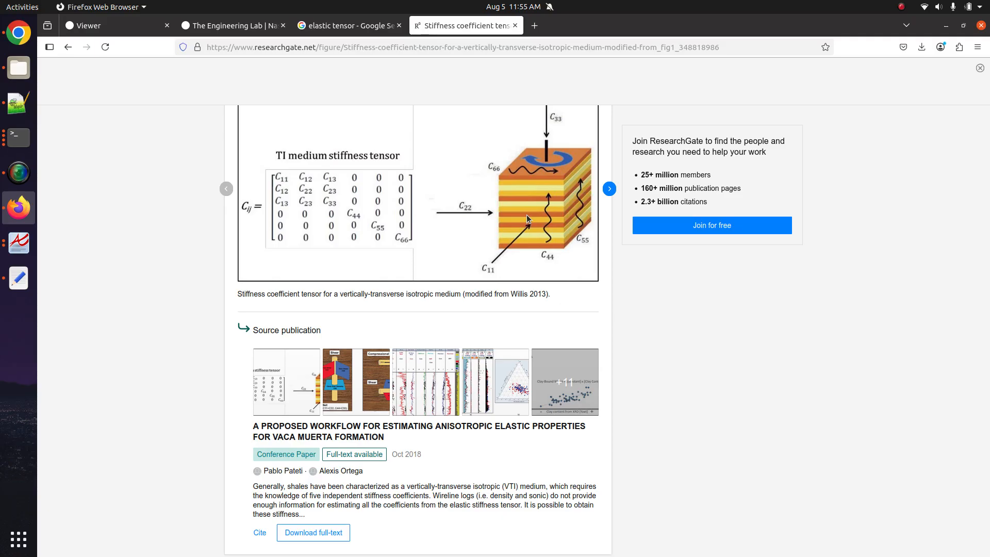
{"action": "left_click", "coordinate": [18, 103]}
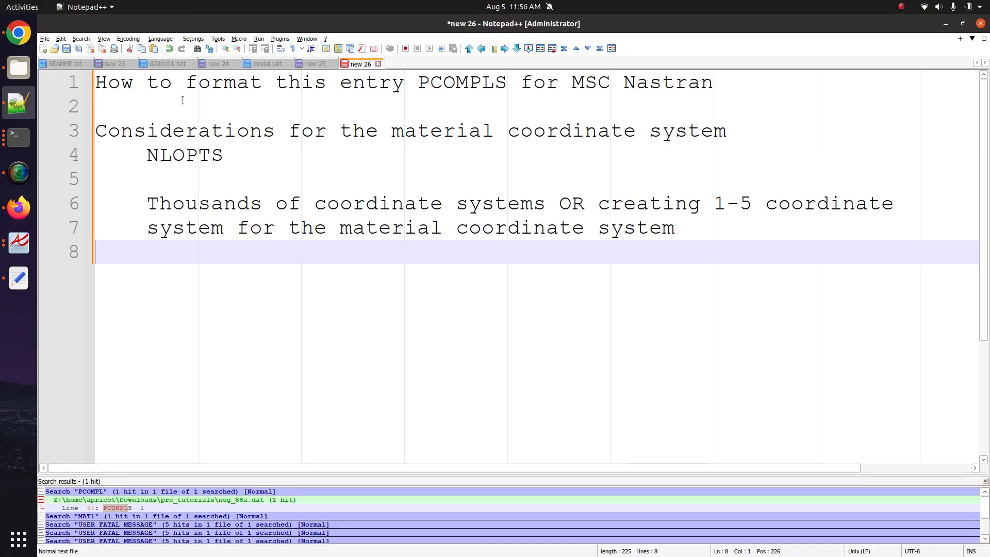
{"action": "left_click", "coordinate": [19, 208]}
- Upload nug_88a.dat from Downloads > pre_tutorials into the SOL 200 model viewer
{"action": "left_click", "coordinate": [133, 23]}
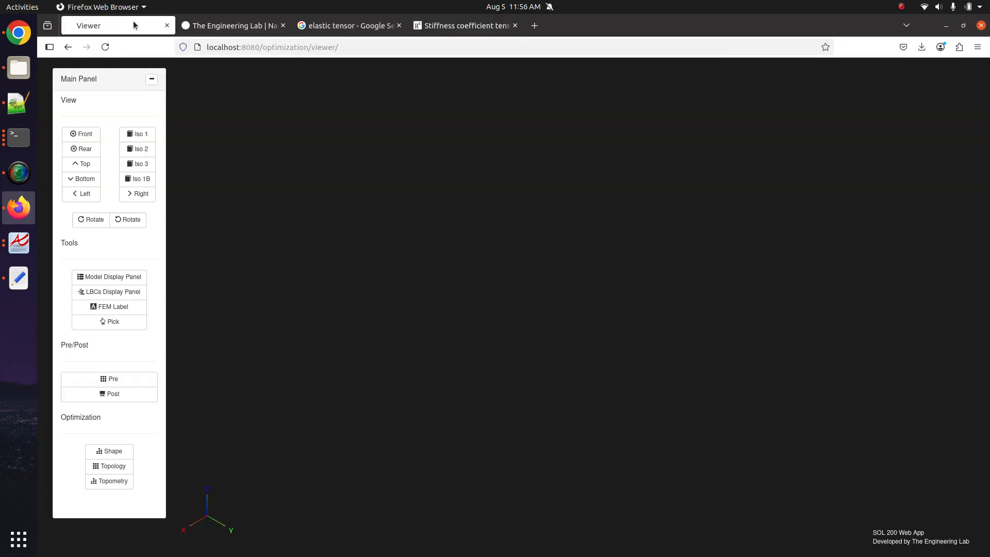
{"action": "left_click", "coordinate": [107, 137]}
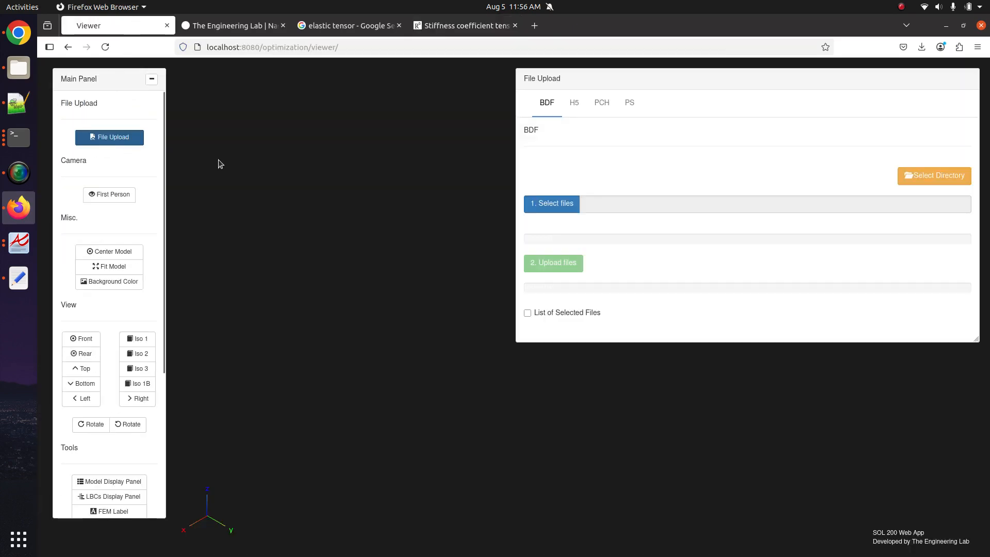
{"action": "left_click", "coordinate": [555, 206]}
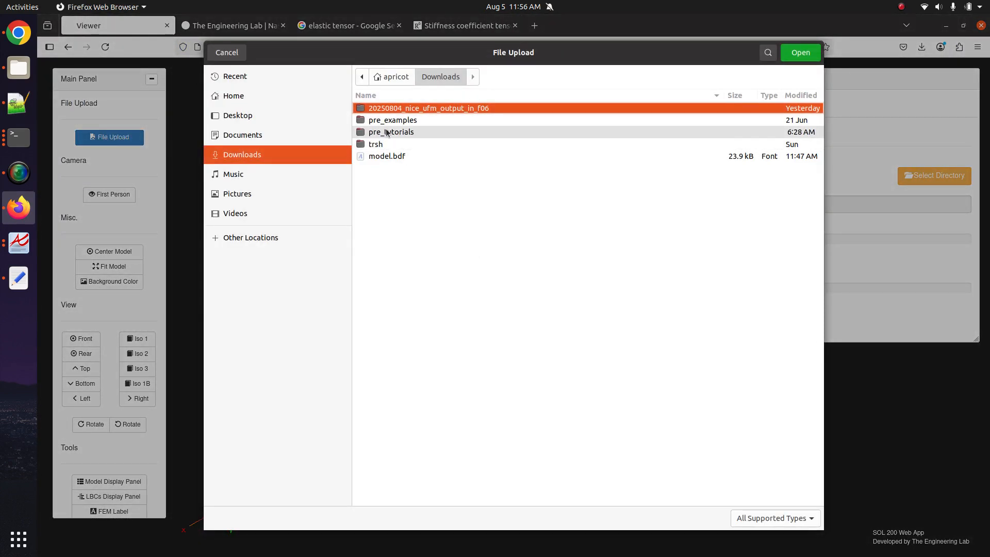
{"action": "double_click", "coordinate": [390, 121]}
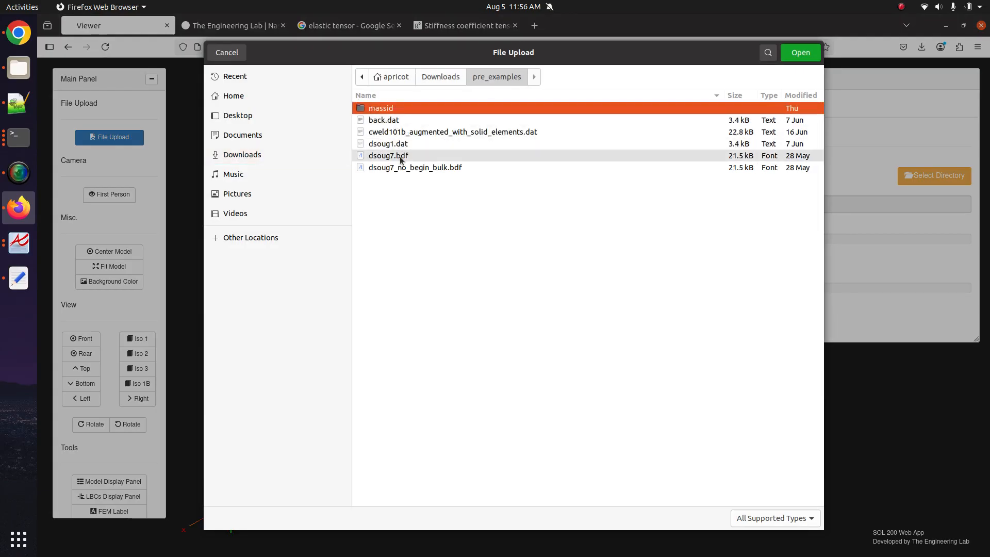
{"action": "left_click", "coordinate": [440, 75]}
{"action": "double_click", "coordinate": [428, 128]}
{"action": "left_click", "coordinate": [406, 157]}
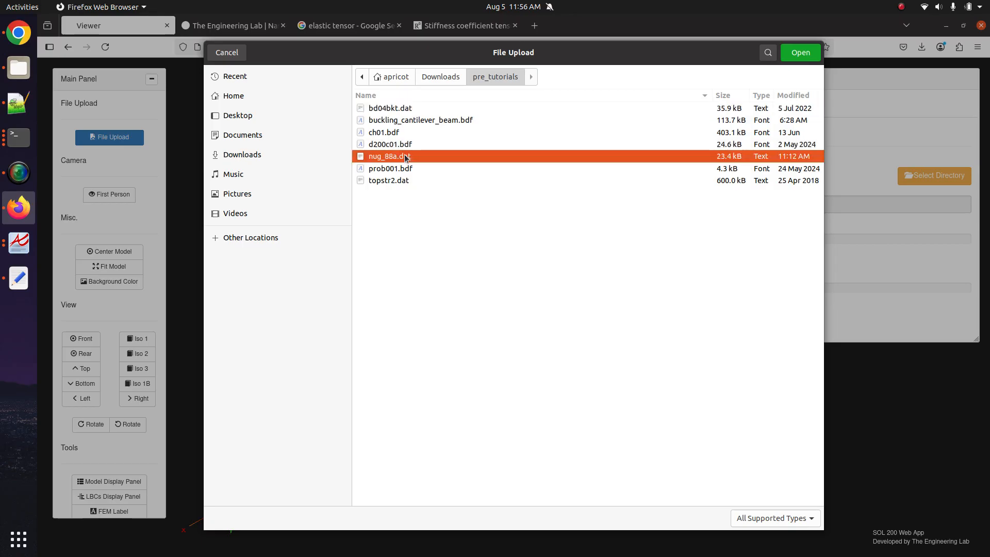
{"action": "double_click", "coordinate": [406, 156]}
{"action": "left_click", "coordinate": [554, 265]}
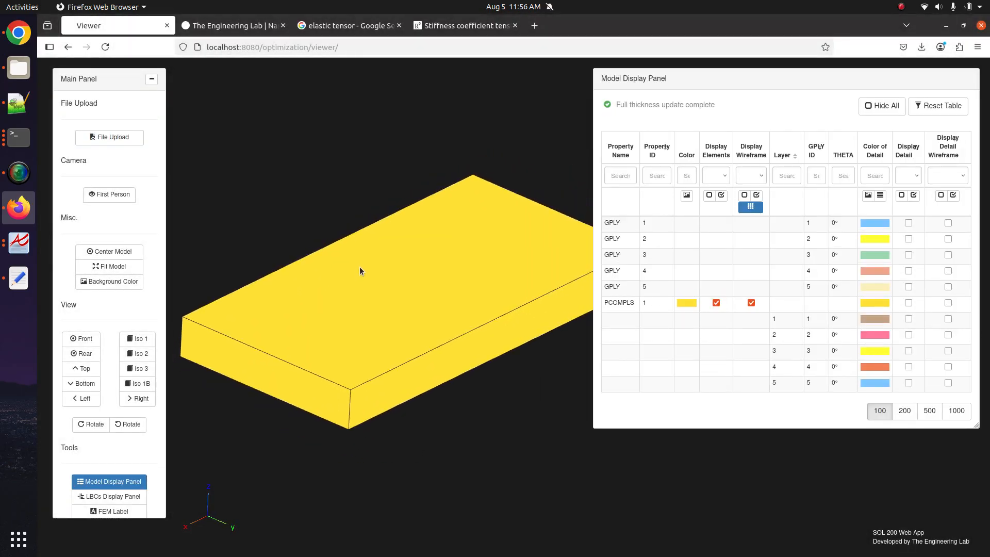
- Hide the PCOMPLS elements for a wireframe on white, then open the Pre bulk data entry list
{"action": "left_click", "coordinate": [716, 303]}
{"action": "left_click", "coordinate": [138, 281]}
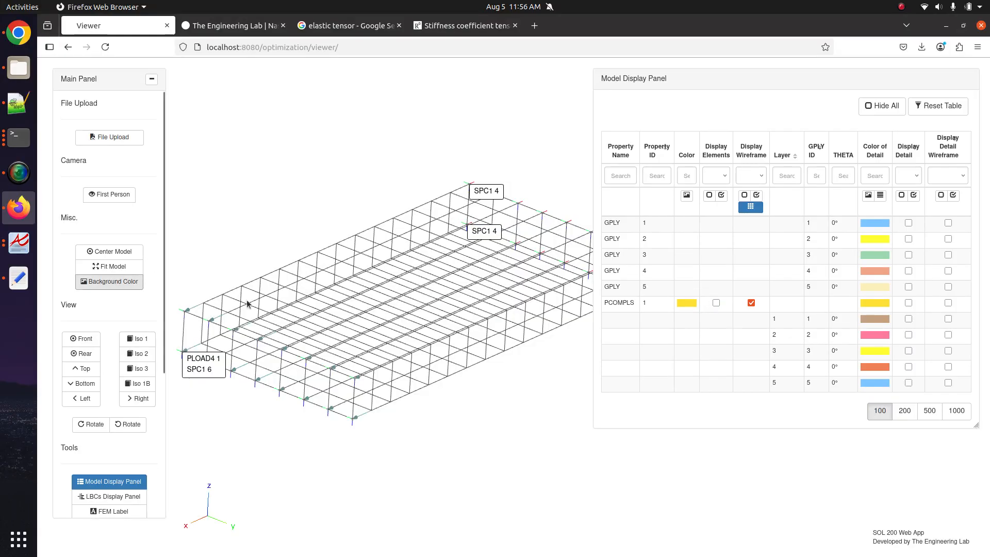
{"action": "left_click", "coordinate": [133, 481]}
{"action": "scroll", "coordinate": [131, 474], "scroll_direction": "down", "scroll_amount": 5}
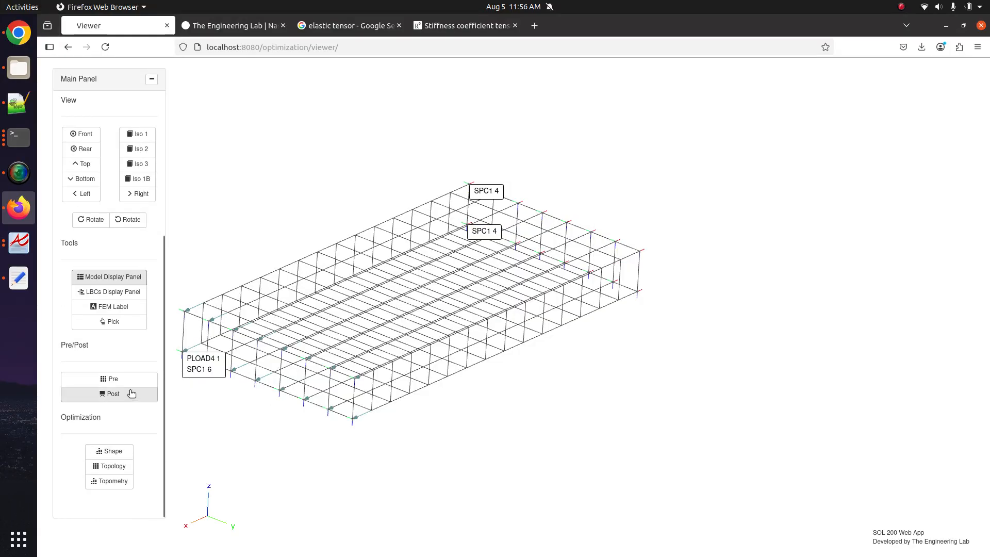
{"action": "left_click", "coordinate": [130, 380]}
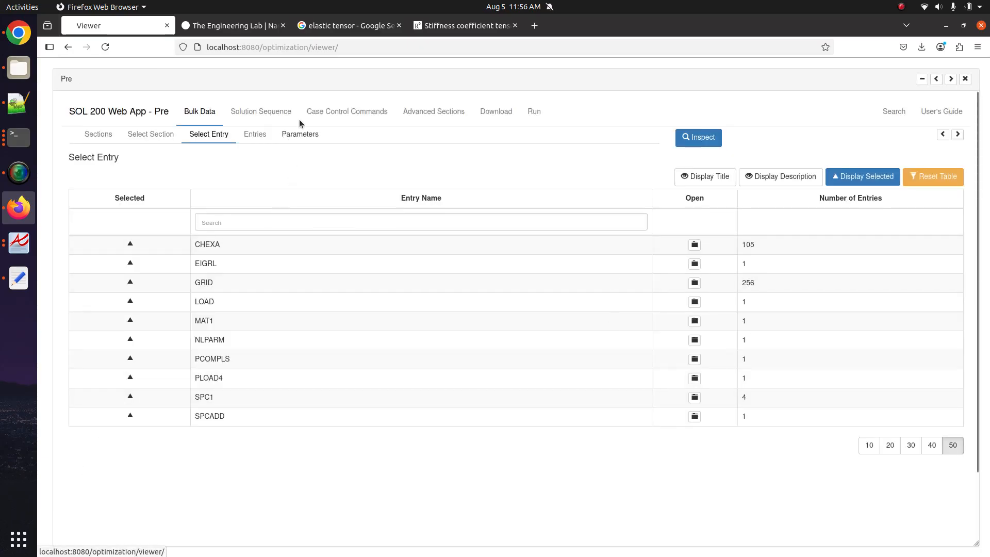
{"action": "left_click", "coordinate": [254, 26]}
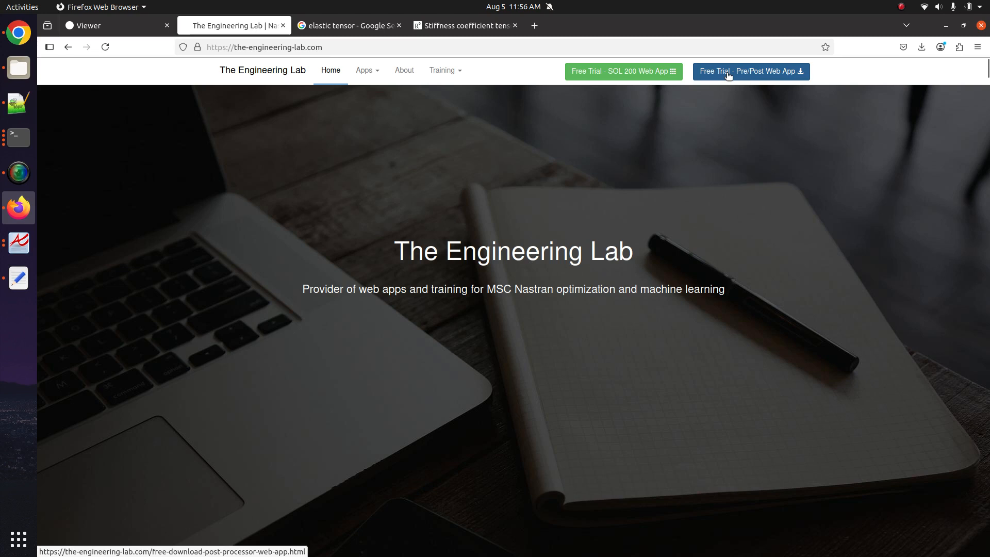
{"action": "left_click", "coordinate": [125, 25]}
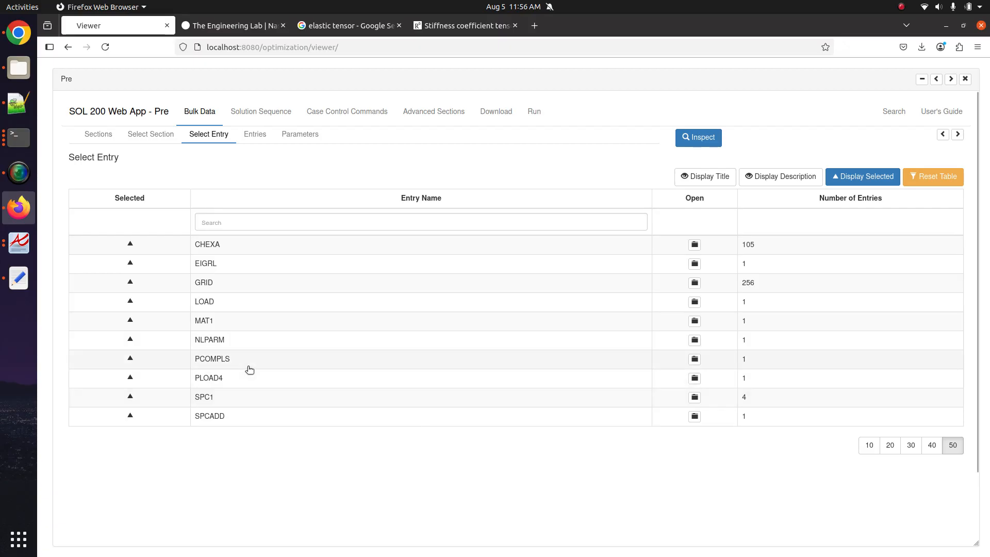
- Open the PCOMPLS ply table beside the 3D model and add a sixth ply row under GROUP_1
{"action": "left_click", "coordinate": [674, 359]}
{"action": "scroll", "coordinate": [226, 487], "scroll_direction": "down", "scroll_amount": 2}
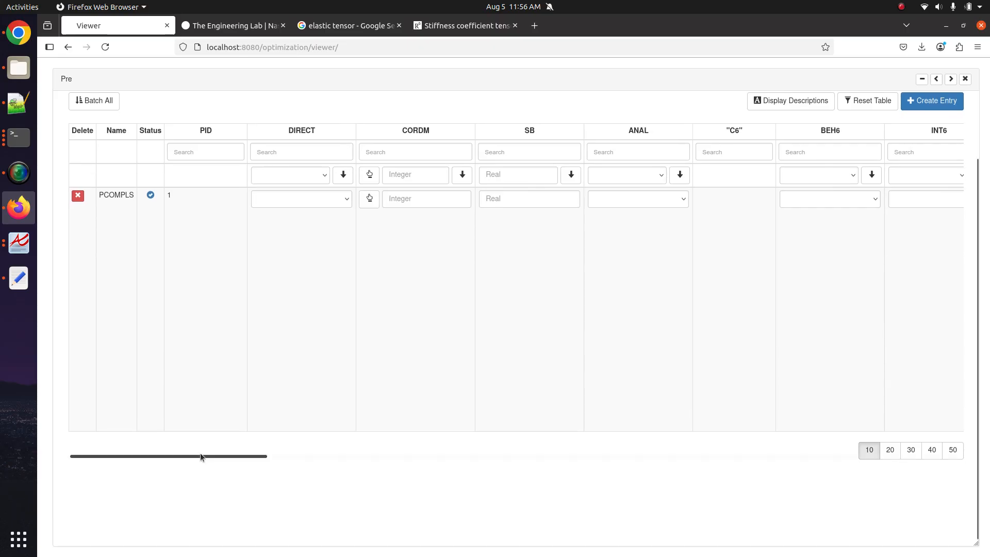
{"action": "left_click_drag", "start_coordinate": [200, 454], "coordinate": [900, 422]}
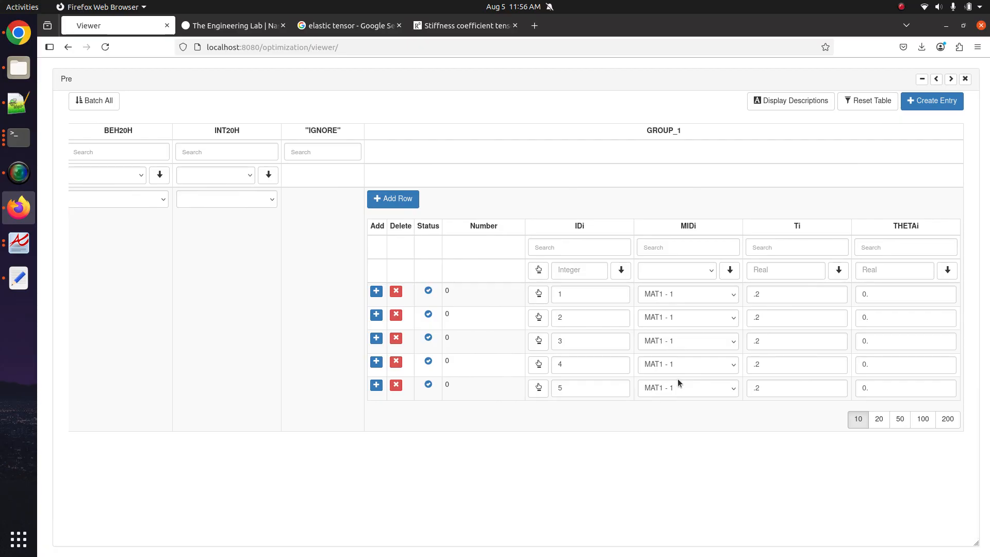
{"action": "left_click", "coordinate": [949, 79]}
{"action": "left_click", "coordinate": [950, 80]}
{"action": "left_click", "coordinate": [950, 79]}
{"action": "left_click", "coordinate": [949, 79]}
{"action": "left_click", "coordinate": [949, 79]}
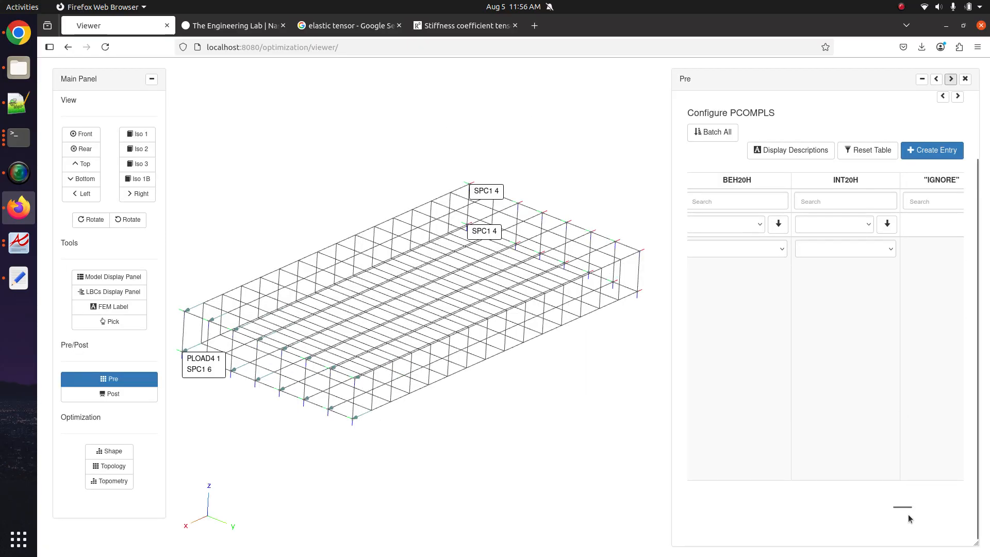
{"action": "left_click_drag", "start_coordinate": [910, 506], "coordinate": [932, 504]}
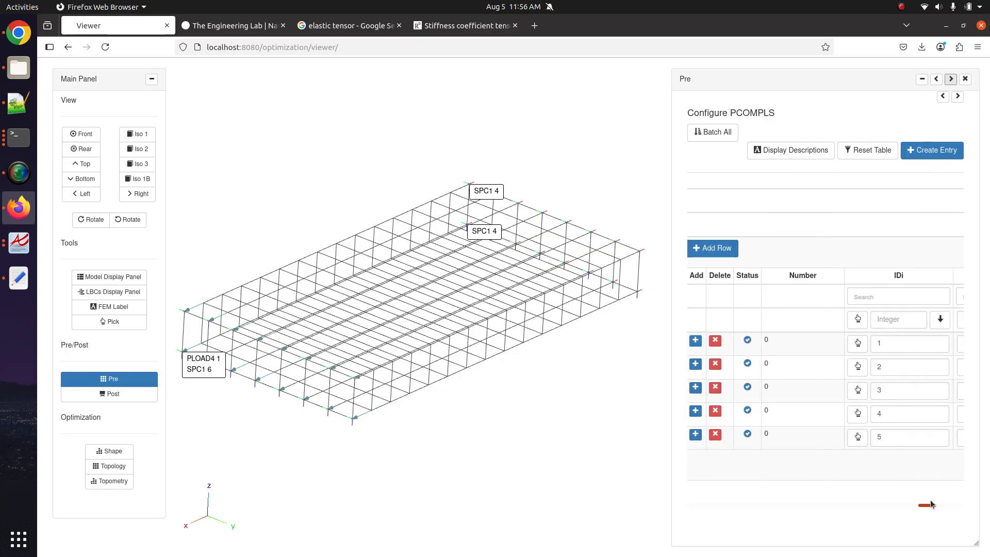
{"action": "left_click", "coordinate": [727, 255]}
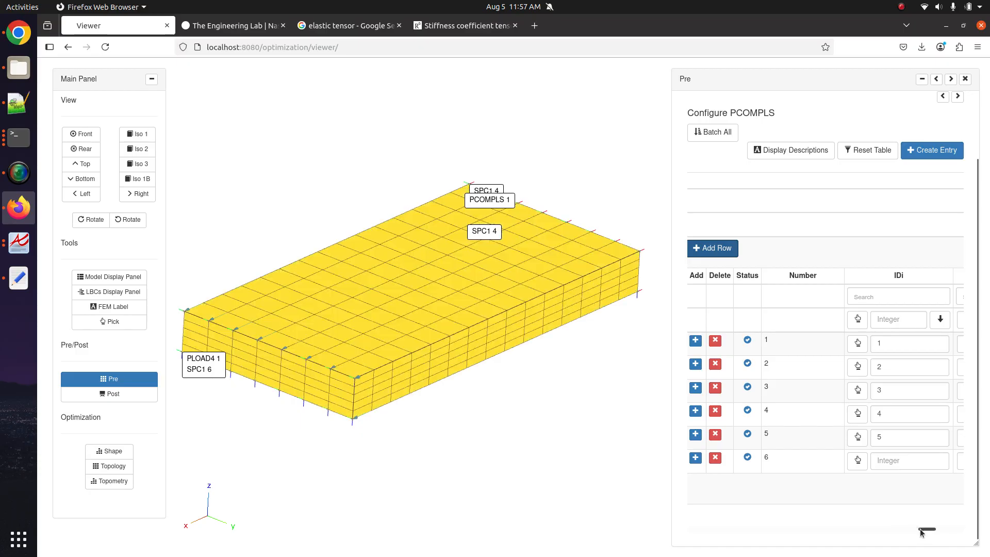
{"action": "left_click_drag", "start_coordinate": [920, 531], "coordinate": [934, 531]}
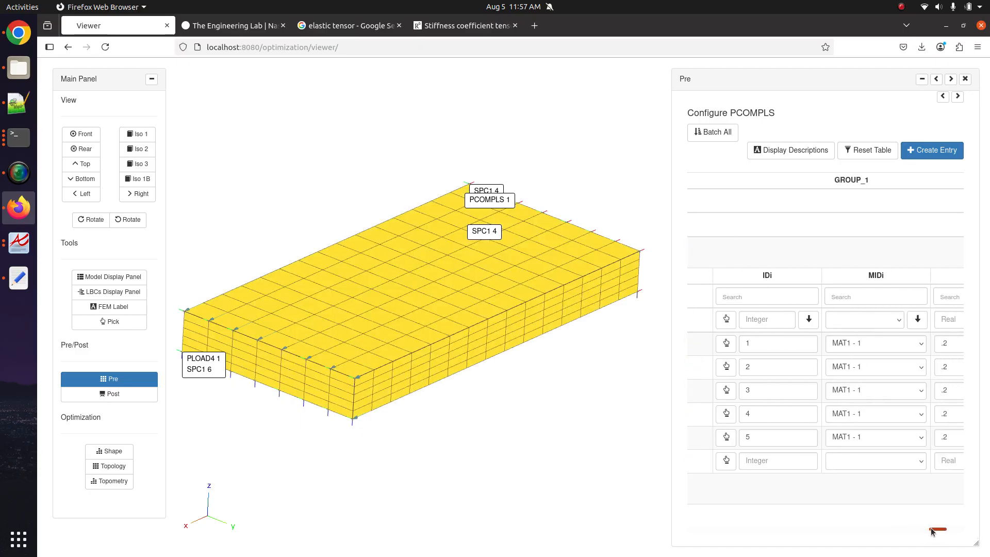
- Fill the sixth ply with ID 7, material MAT1 - 1 and angle 0
{"action": "left_click", "coordinate": [777, 459]}
{"action": "type", "text": "7"}
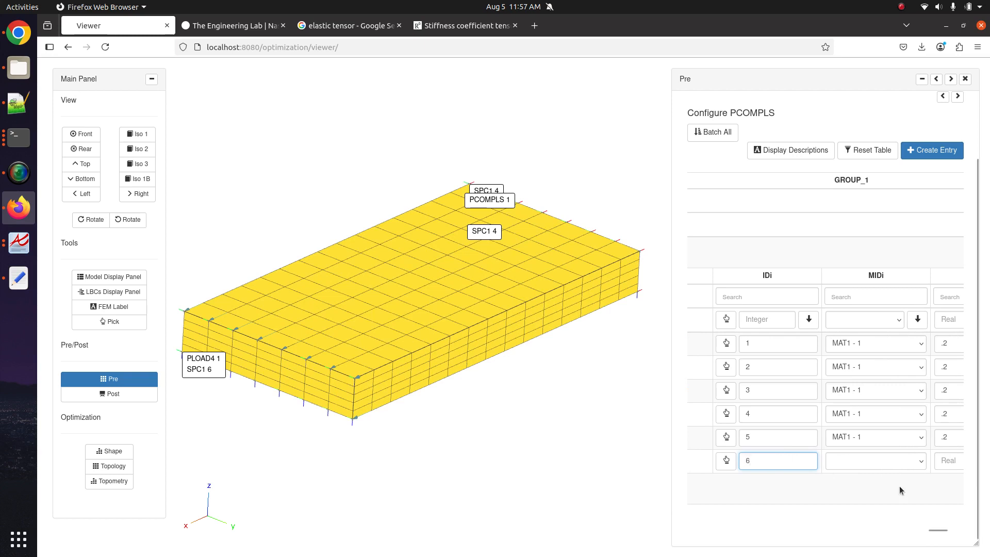
{"action": "left_click", "coordinate": [897, 461]}
{"action": "left_click", "coordinate": [875, 393]}
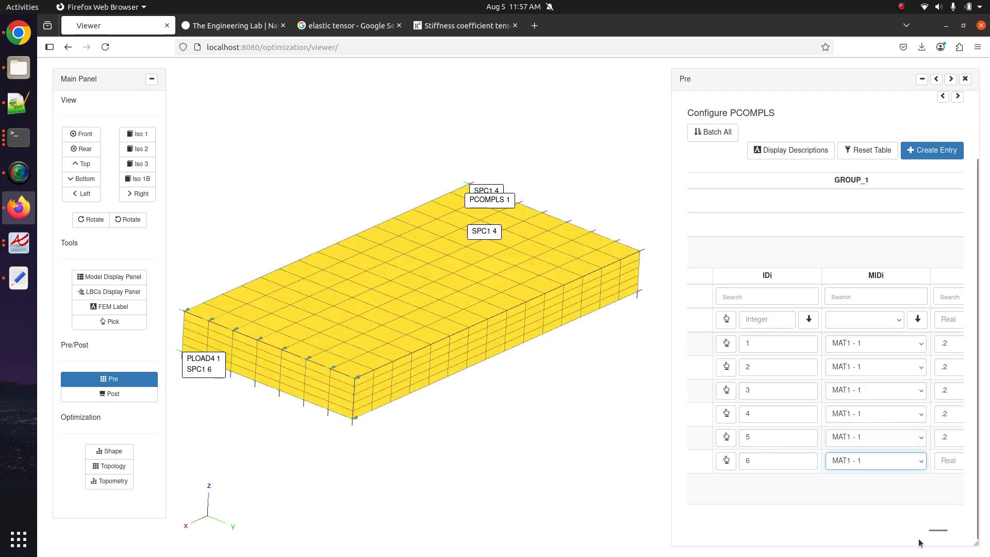
{"action": "left_click_drag", "start_coordinate": [938, 531], "coordinate": [950, 532]}
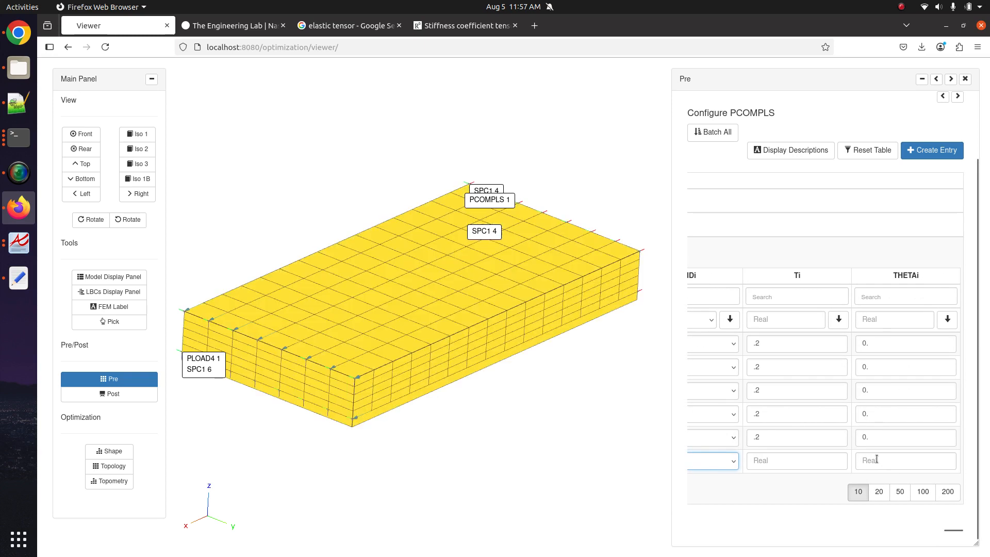
{"action": "left_click", "coordinate": [876, 458]}
{"action": "type", "text": "0"}
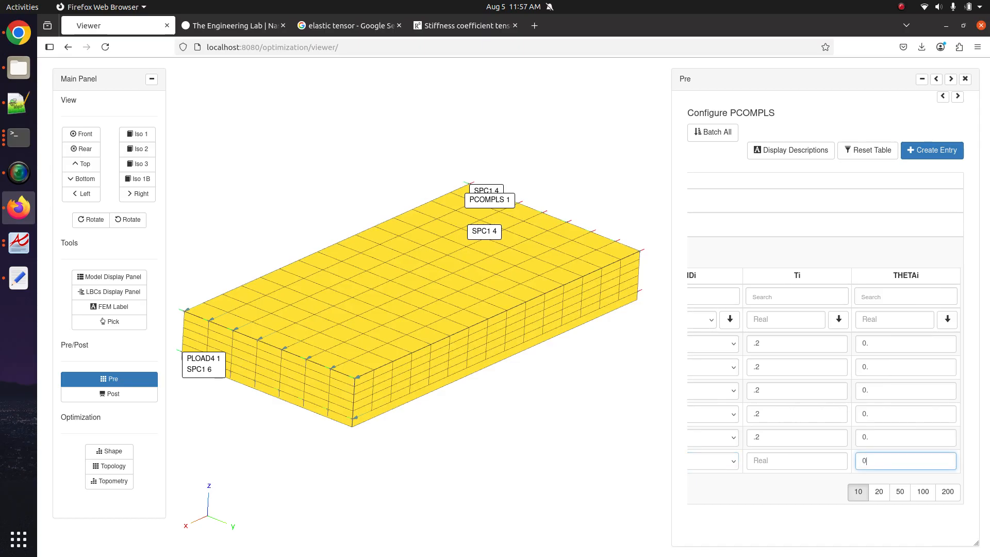
- Set the first ply's THETAi to 90 and confirm the remaining plies at 0°
{"action": "left_click", "coordinate": [863, 341]}
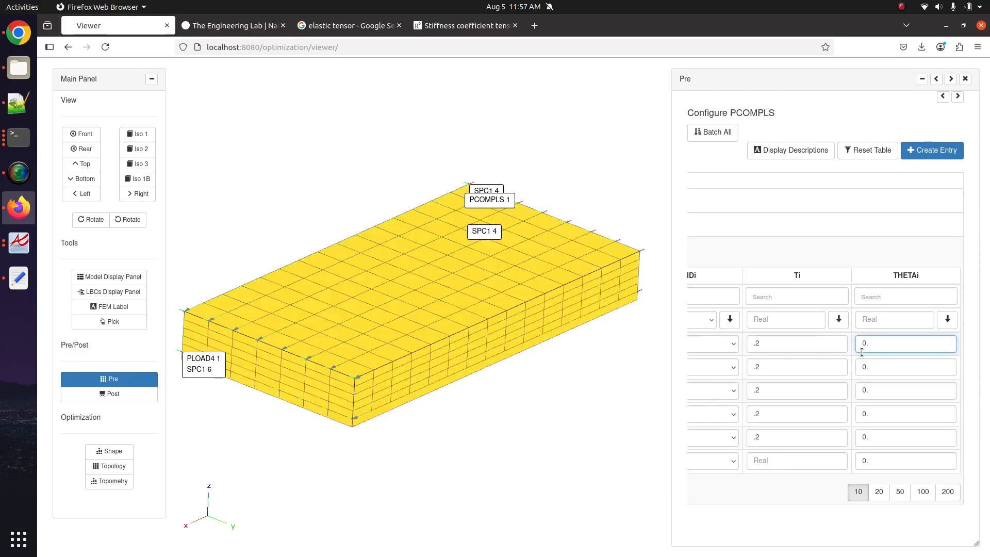
{"action": "type", "text": "9"}
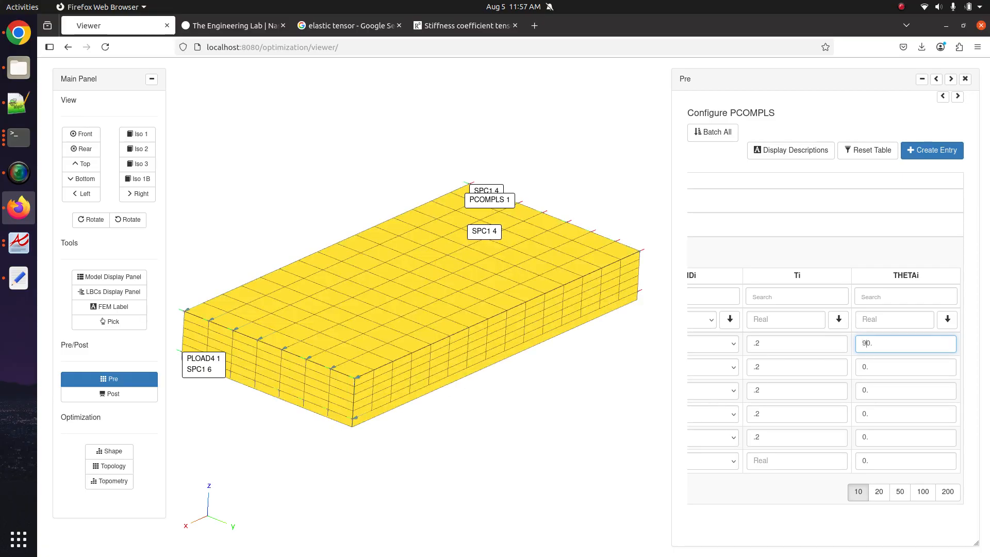
{"action": "left_click", "coordinate": [882, 346]}
{"action": "left_click", "coordinate": [904, 366]}
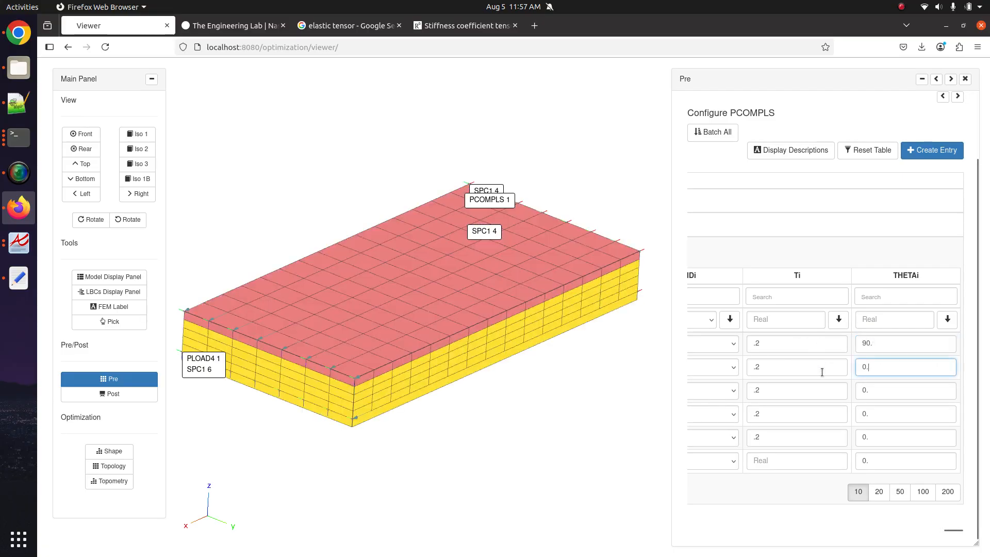
{"action": "left_click", "coordinate": [896, 395]}
{"action": "left_click", "coordinate": [897, 413]}
{"action": "left_click", "coordinate": [894, 436]}
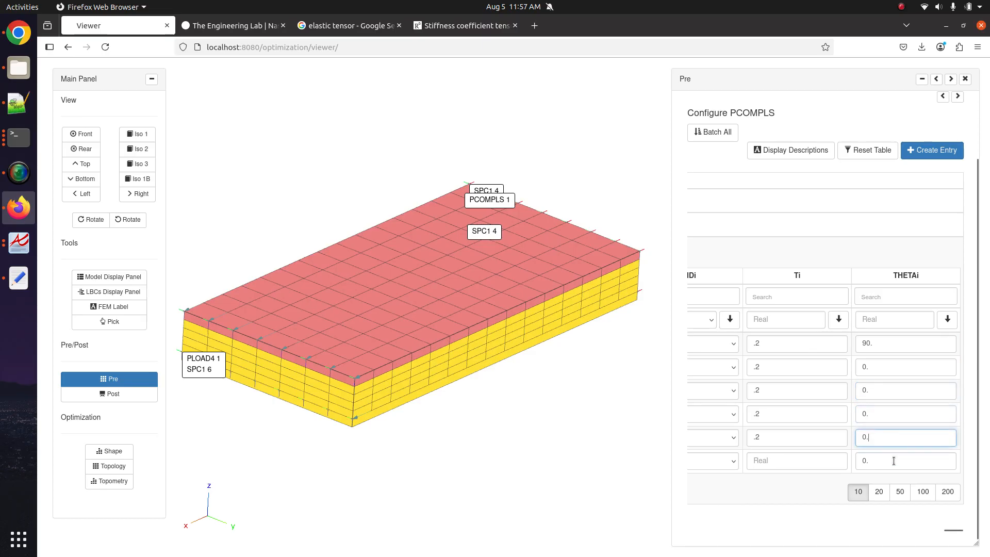
{"action": "left_click", "coordinate": [895, 460]}
{"action": "left_click_drag", "start_coordinate": [426, 459], "coordinate": [435, 269]}
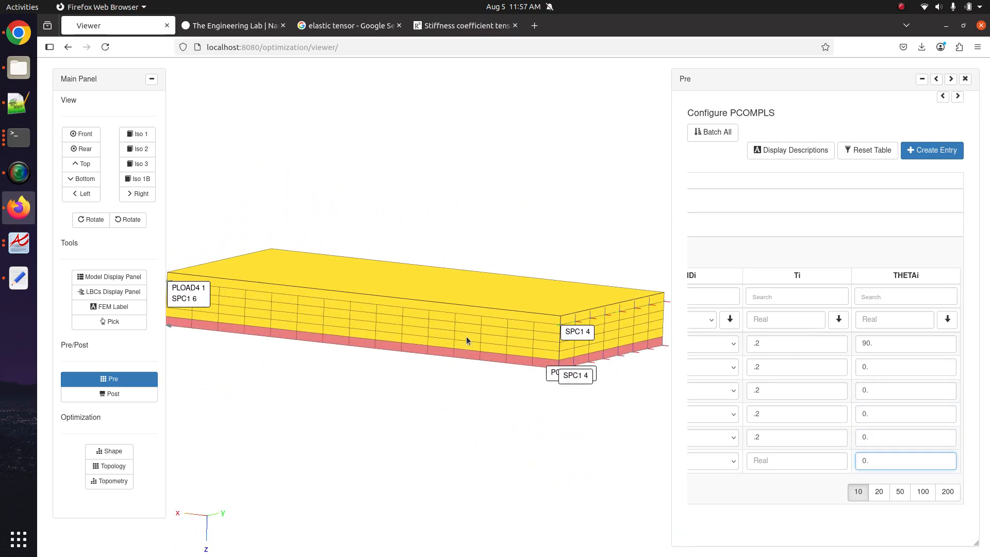
{"action": "left_click_drag", "start_coordinate": [466, 337], "coordinate": [505, 384]}
{"action": "scroll", "coordinate": [506, 385], "scroll_direction": "up", "scroll_amount": 2}
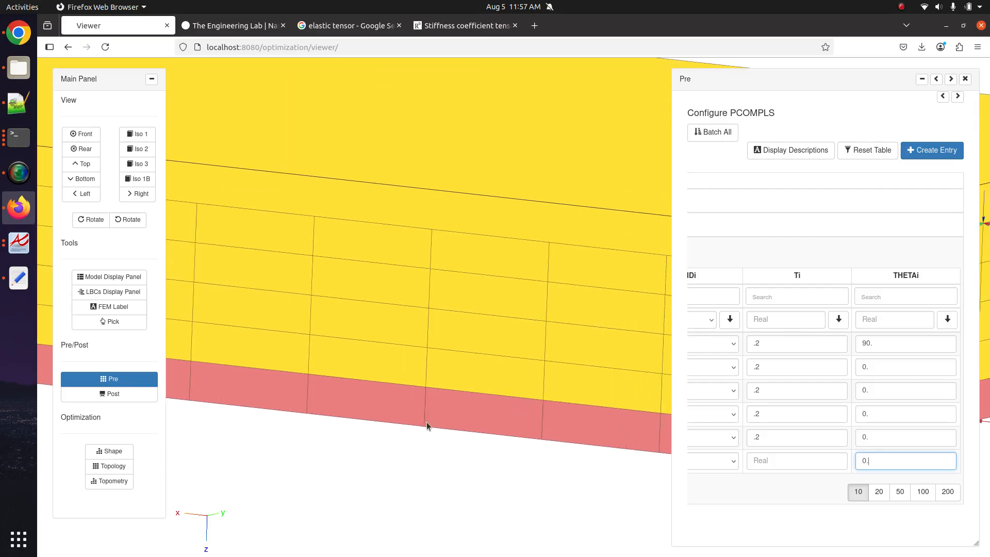
{"action": "scroll", "coordinate": [426, 421], "scroll_direction": "down", "scroll_amount": 3}
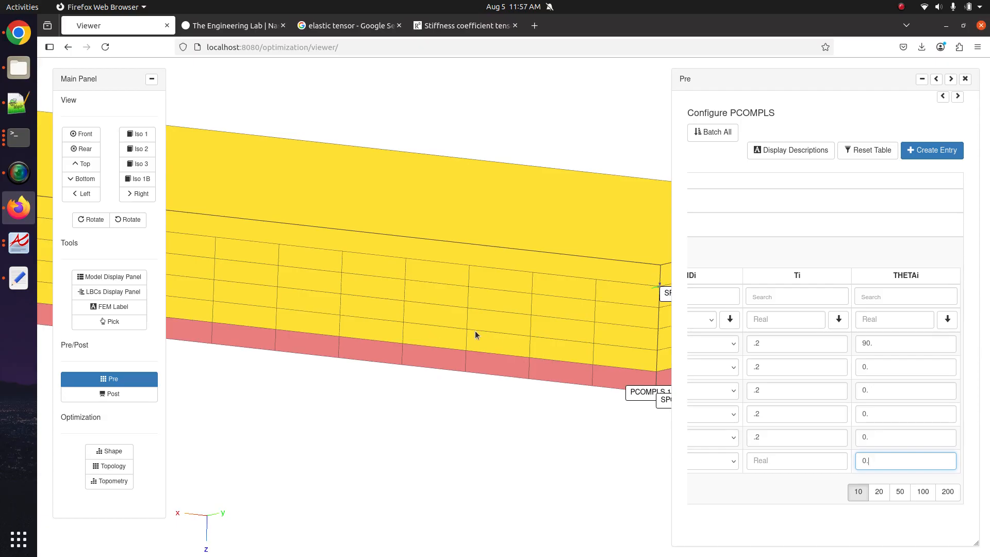
{"action": "scroll", "coordinate": [469, 277], "scroll_direction": "down", "scroll_amount": 3}
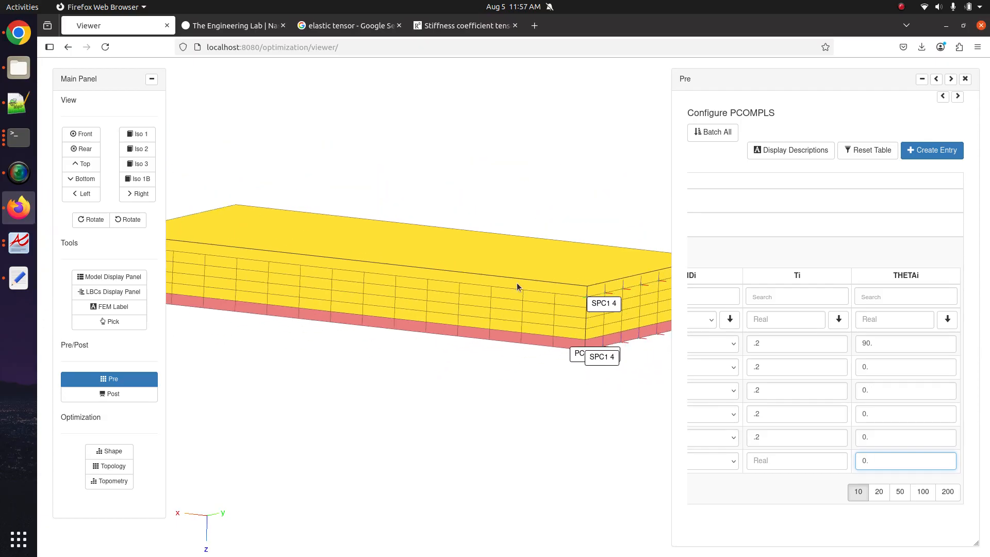
{"action": "left_click", "coordinate": [135, 379]}
- In the LBCs display settings, hide all loads and constraints and show only PCOMPLS
{"action": "left_click", "coordinate": [135, 292]}
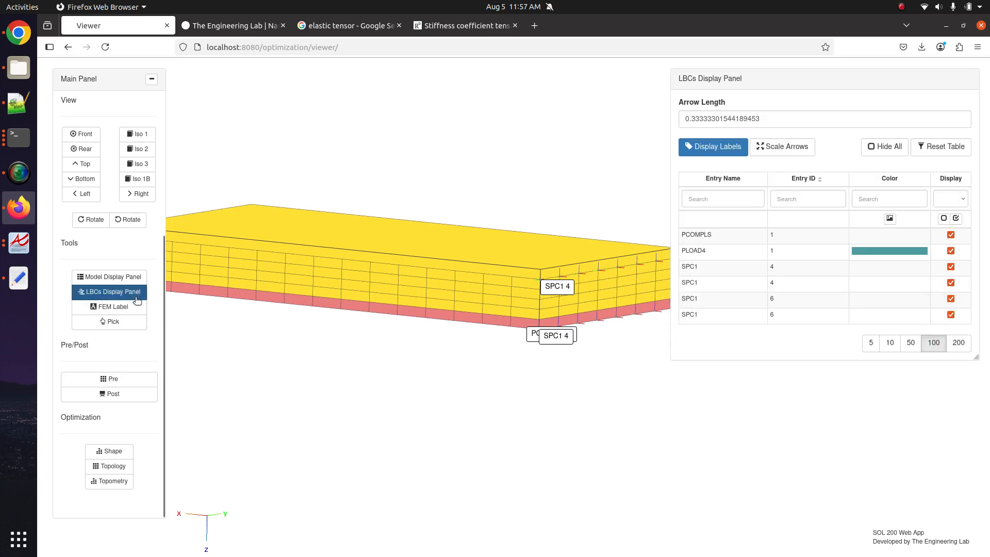
{"action": "left_click", "coordinate": [943, 218]}
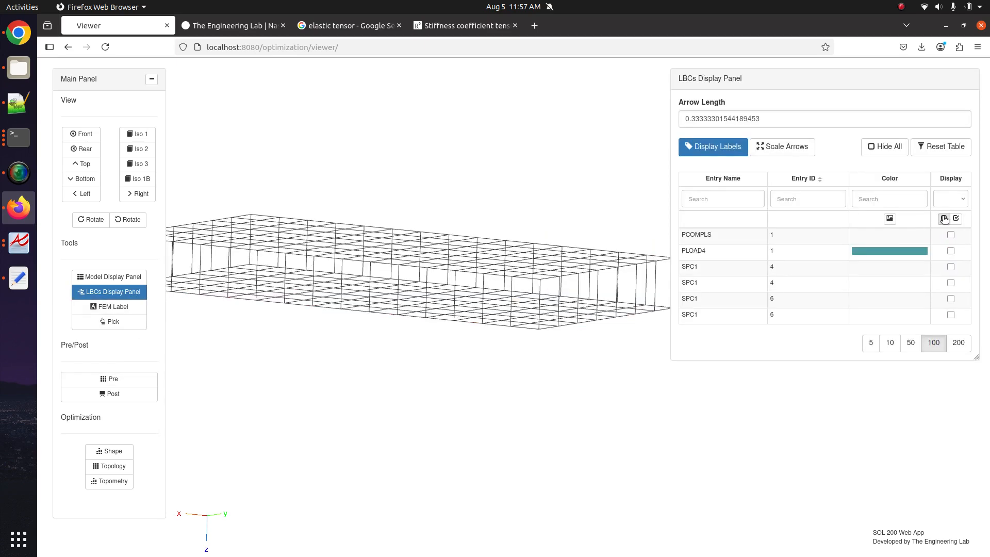
{"action": "mouse_move", "coordinate": [524, 347]}
{"action": "left_mouse_down"}
{"action": "mouse_move", "coordinate": [508, 391]}
{"action": "mouse_move", "coordinate": [517, 442]}
{"action": "mouse_move", "coordinate": [520, 328]}
{"action": "mouse_move", "coordinate": [533, 359]}
{"action": "left_mouse_up"}
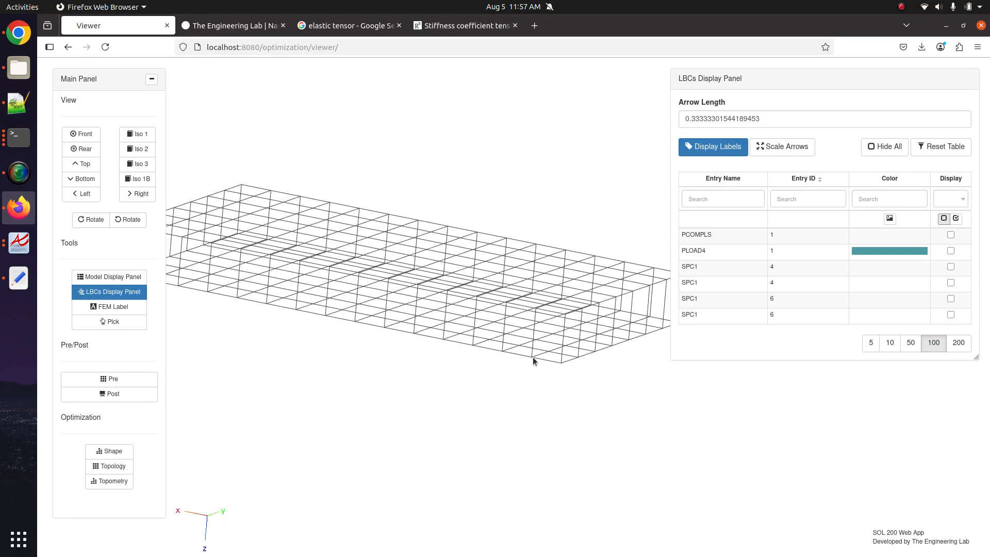
{"action": "left_click", "coordinate": [950, 235]}
{"action": "scroll", "coordinate": [401, 331], "scroll_direction": "up", "scroll_amount": 5}
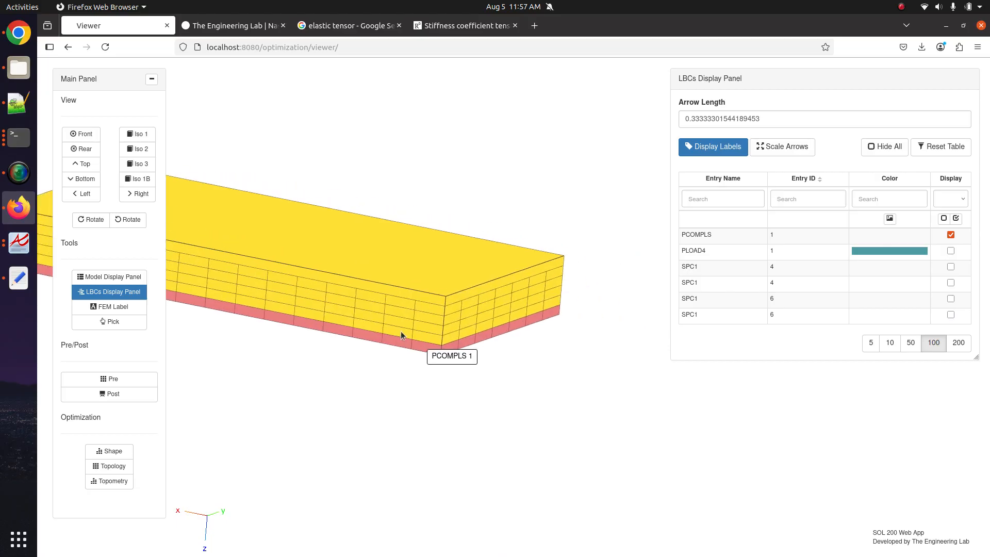
{"action": "scroll", "coordinate": [401, 331], "scroll_direction": "down", "scroll_amount": 5}
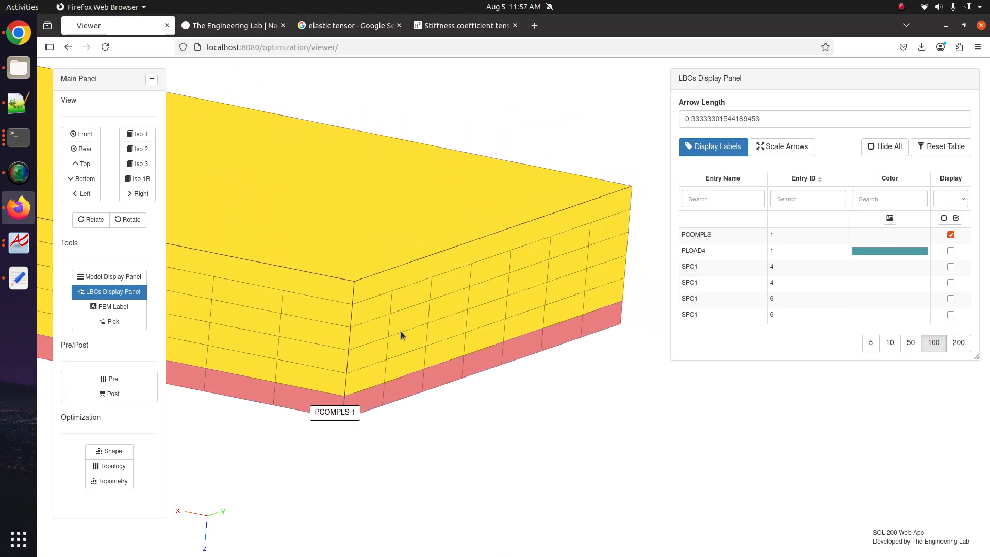
- Turn on the wireframe mesh lines over the PCOMPLS solid in Model Display
{"action": "left_click", "coordinate": [109, 276]}
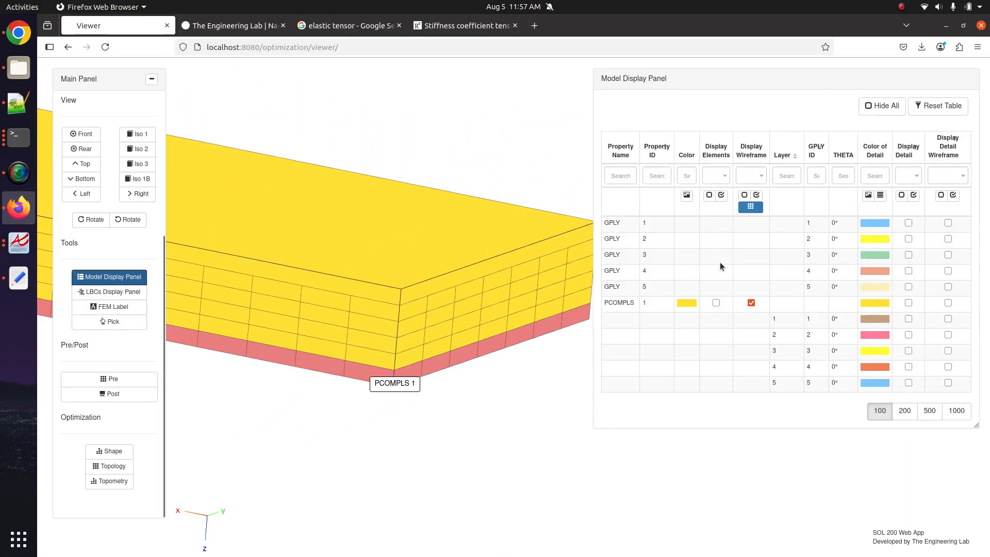
{"action": "scroll", "coordinate": [331, 424], "scroll_direction": "down", "scroll_amount": 5}
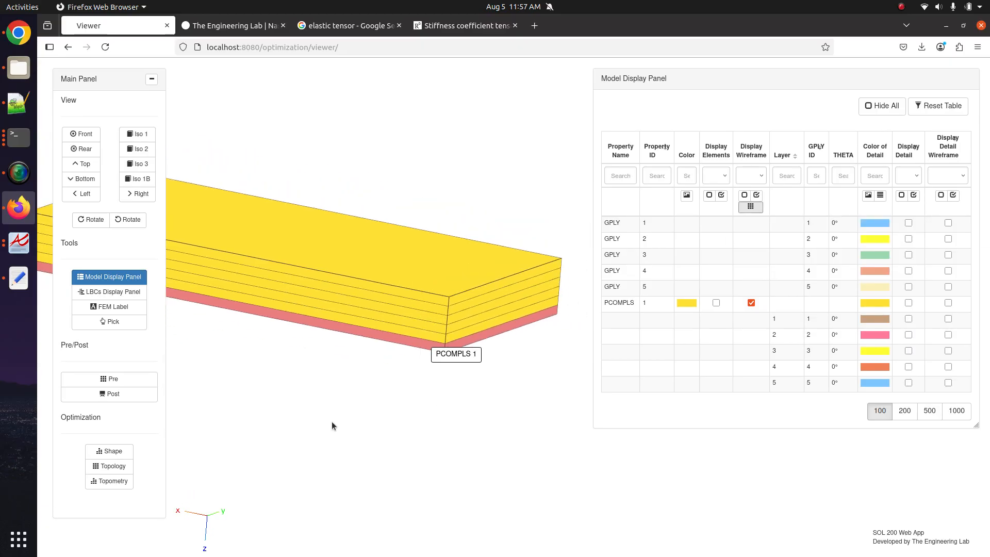
{"action": "scroll", "coordinate": [385, 417], "scroll_direction": "up", "scroll_amount": 5}
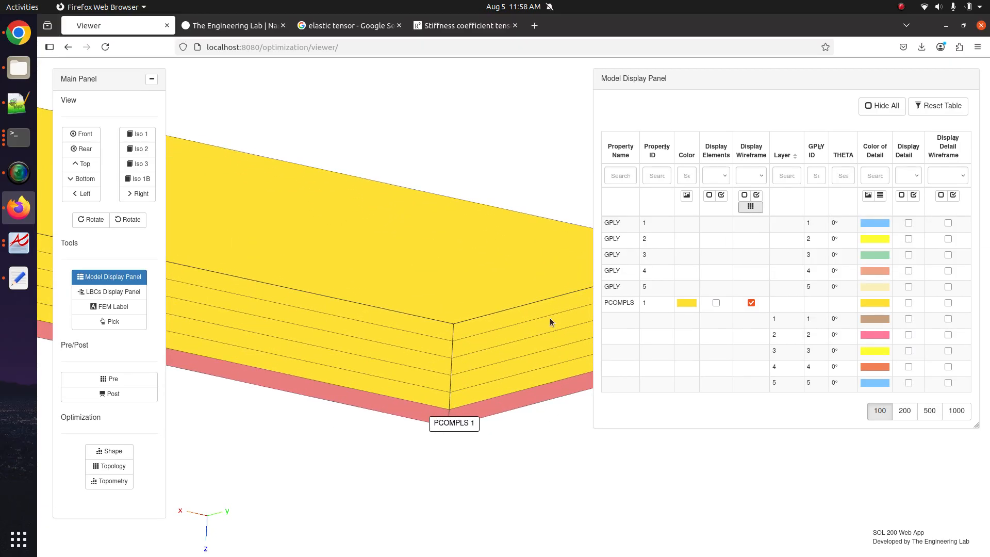
{"action": "left_click", "coordinate": [742, 209]}
{"action": "left_click_drag", "start_coordinate": [533, 316], "coordinate": [225, 401]}
{"action": "scroll", "coordinate": [462, 312], "scroll_direction": "up", "scroll_amount": 2}
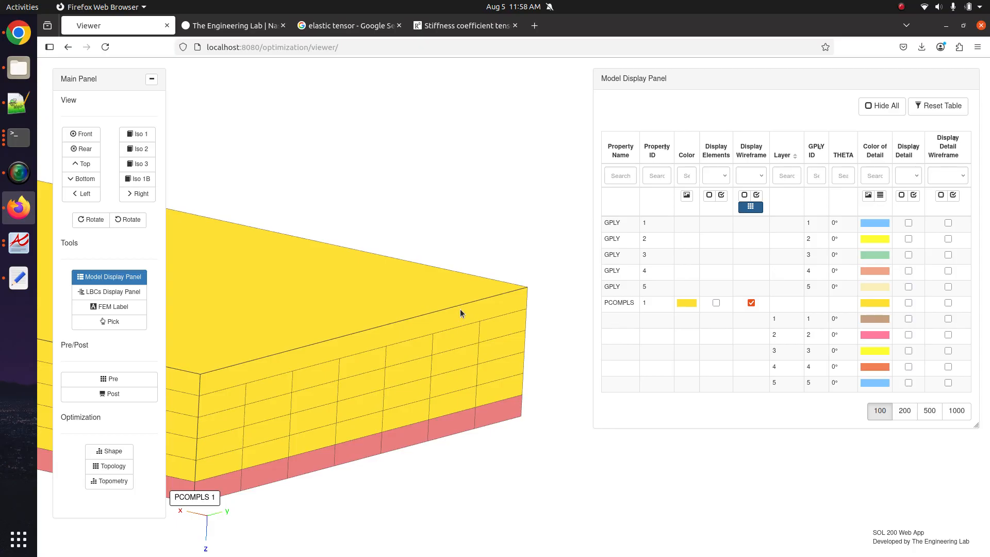
{"action": "scroll", "coordinate": [461, 311], "scroll_direction": "up", "scroll_amount": 2}
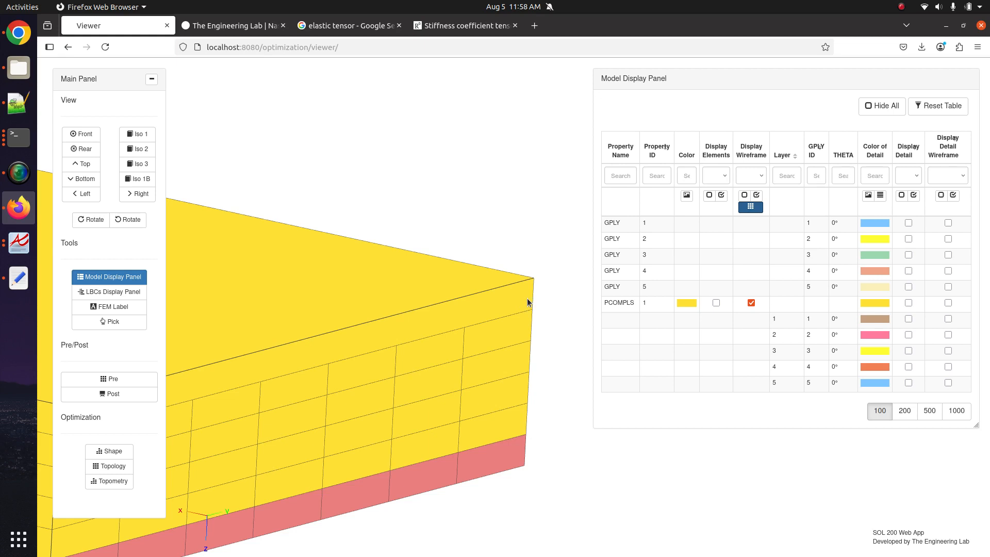
- Set the PCOMPLS DIRECT field to 1 and display the field descriptions
{"action": "left_click", "coordinate": [145, 380]}
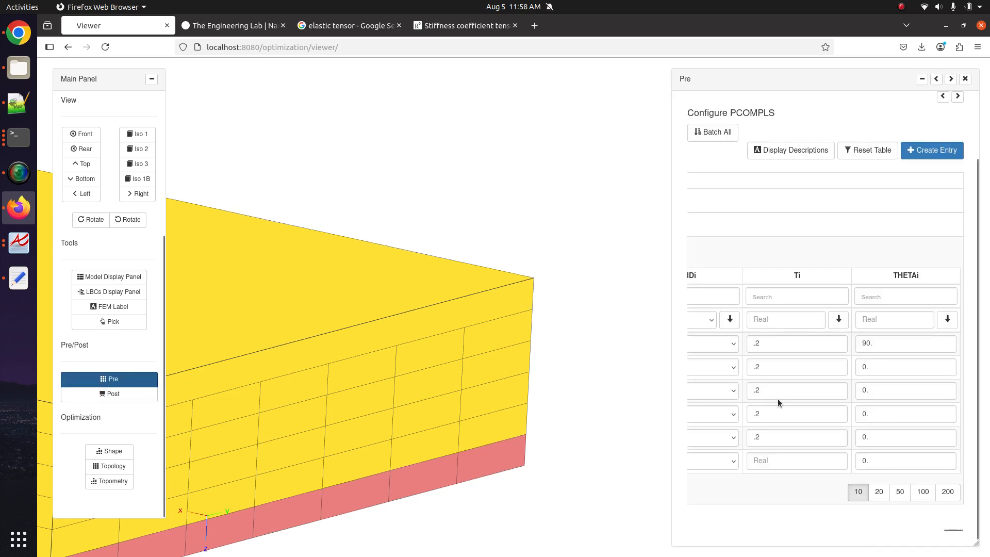
{"action": "left_click", "coordinate": [936, 79]}
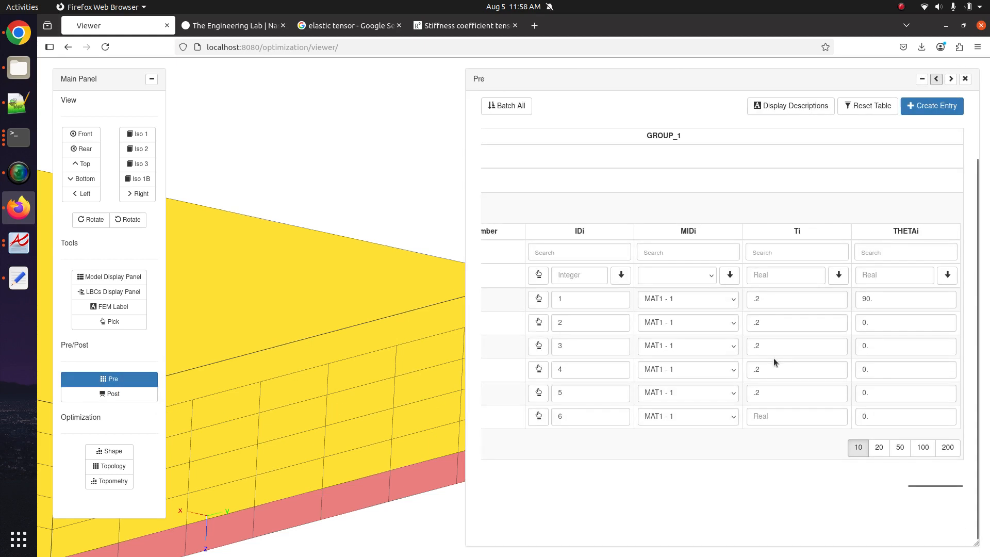
{"action": "left_click_drag", "start_coordinate": [932, 485], "coordinate": [500, 496]}
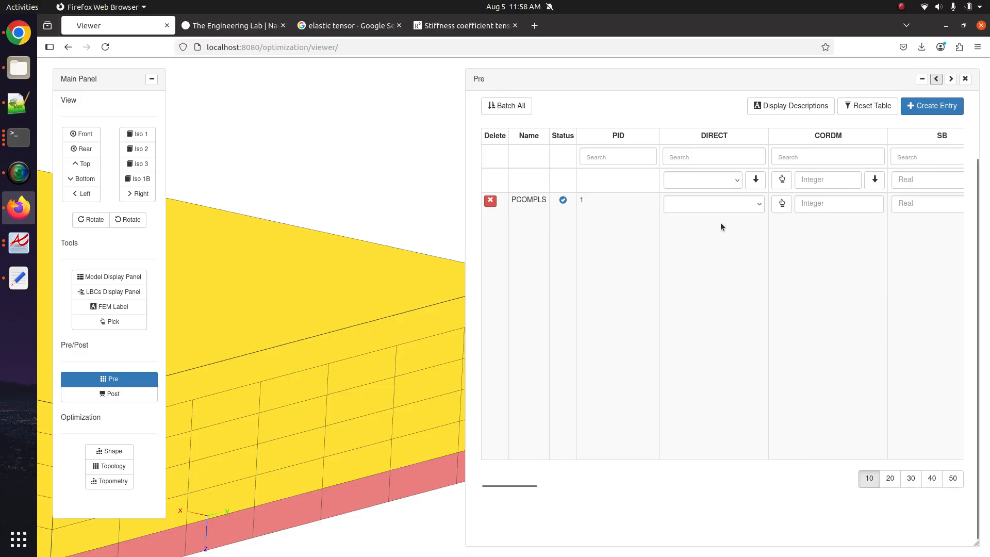
{"action": "left_click", "coordinate": [722, 207]}
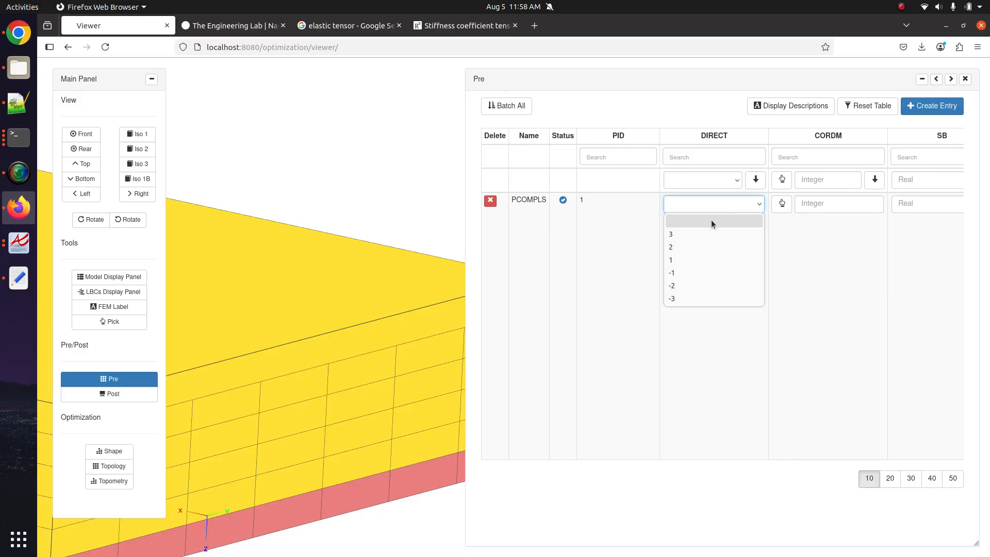
{"action": "left_click", "coordinate": [687, 261]}
{"action": "left_click", "coordinate": [666, 307]}
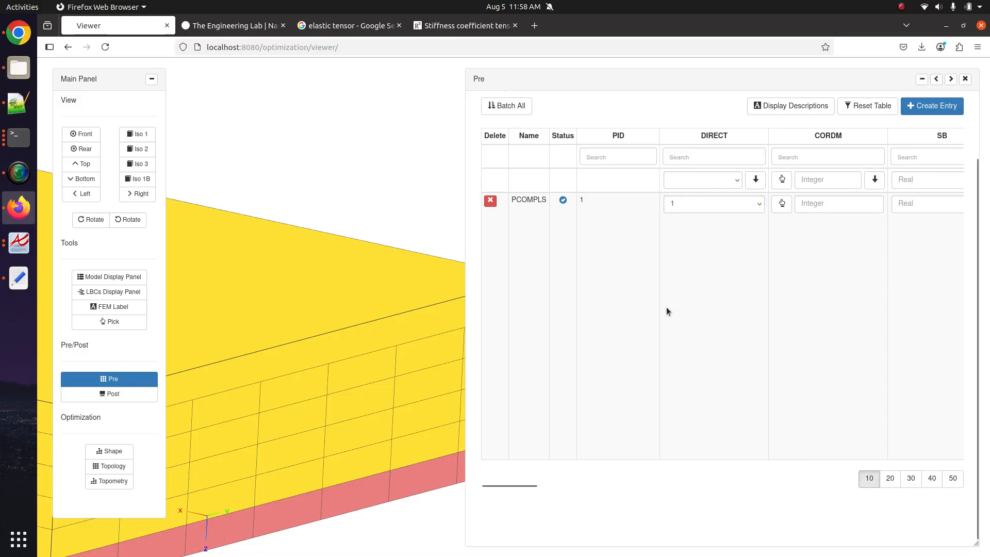
{"action": "left_click", "coordinate": [791, 106]}
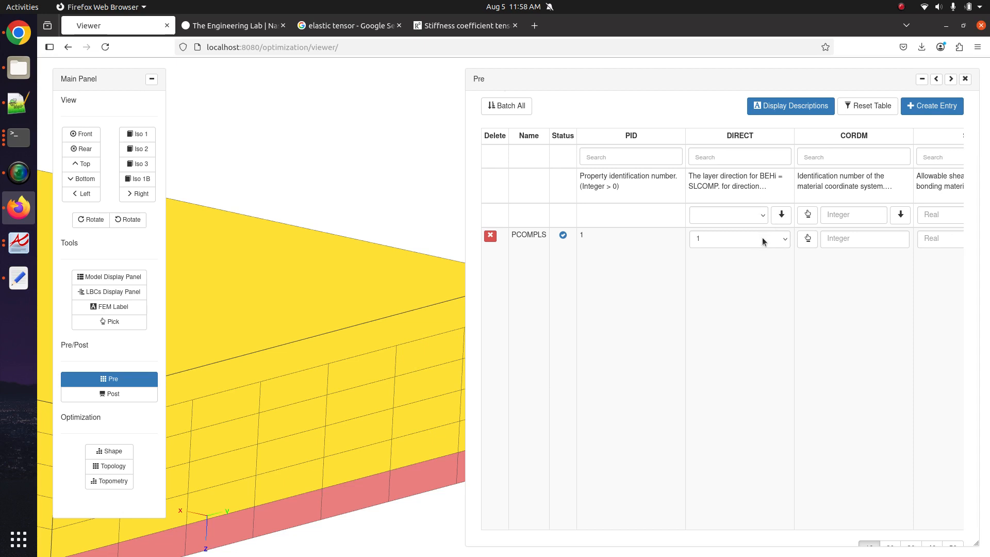
{"action": "scroll", "coordinate": [303, 423], "scroll_direction": "down", "scroll_amount": 5}
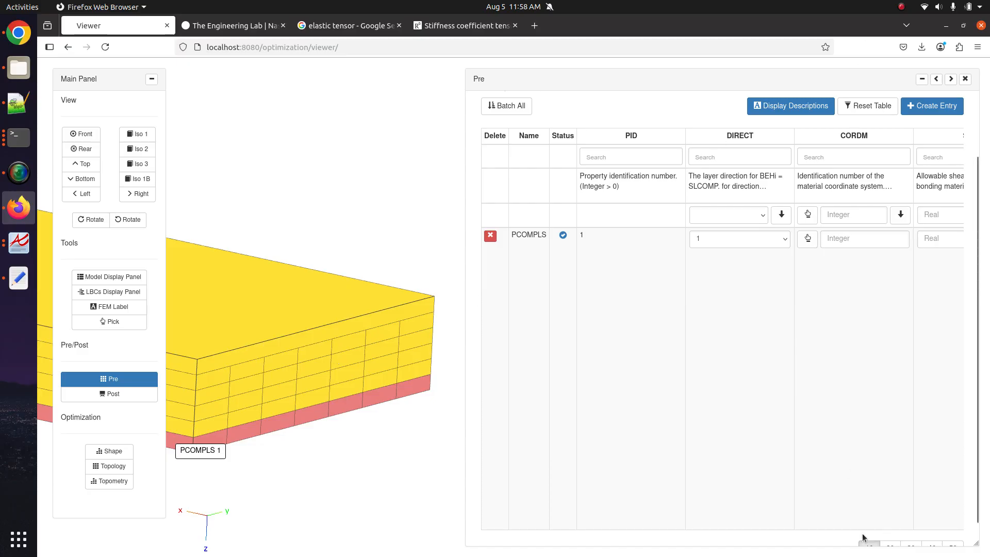
{"action": "scroll", "coordinate": [845, 529], "scroll_direction": "right", "scroll_amount": 3}
{"action": "scroll", "coordinate": [848, 509], "scroll_direction": "right", "scroll_amount": 5}
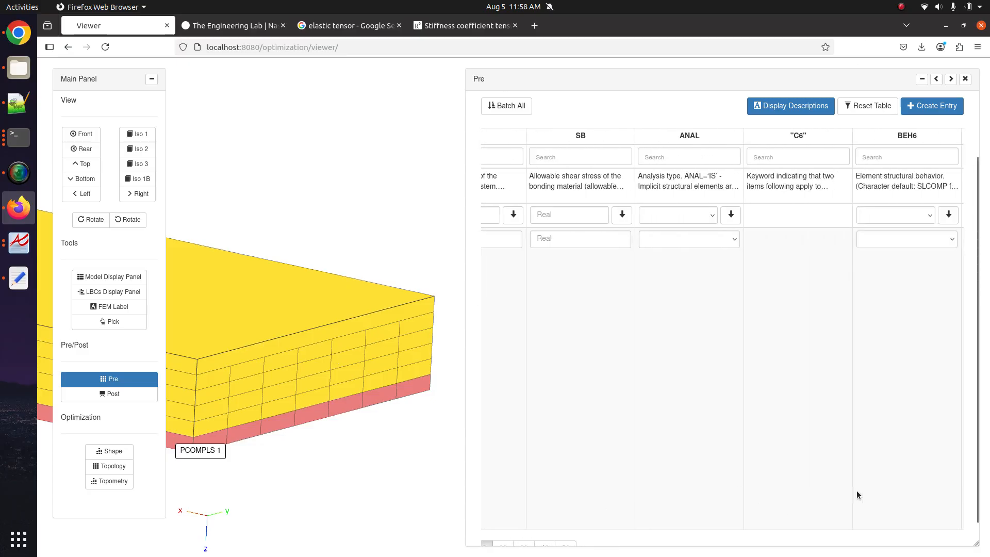
- Write '1 meter' in a new Notepad++ tab
{"action": "left_click", "coordinate": [18, 104]}
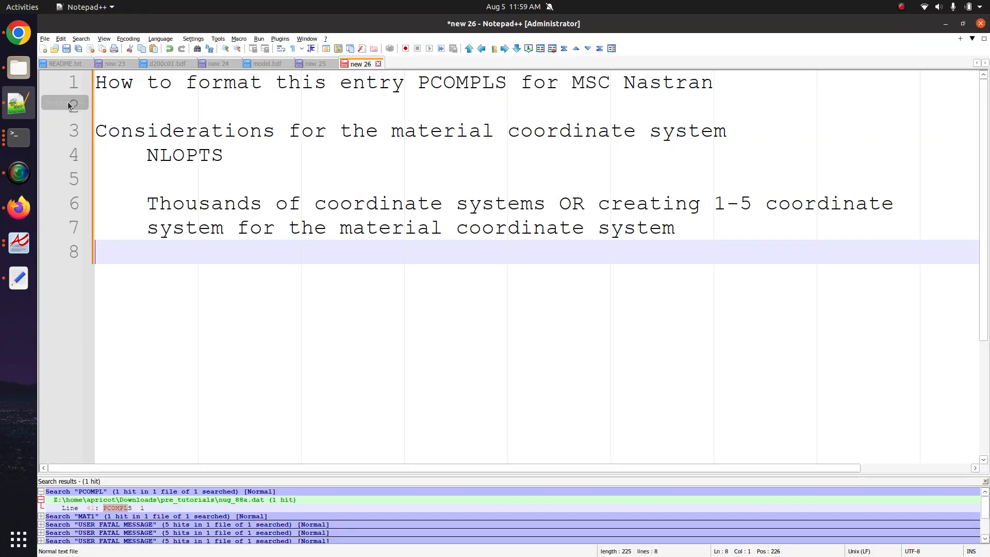
{"action": "left_click", "coordinate": [43, 49]}
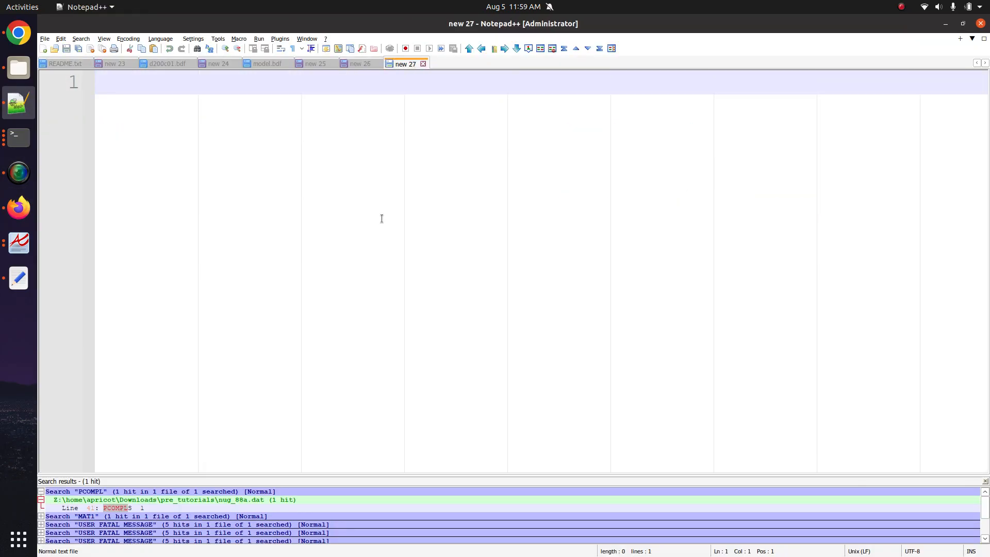
{"action": "type", "text": "1 meter"}
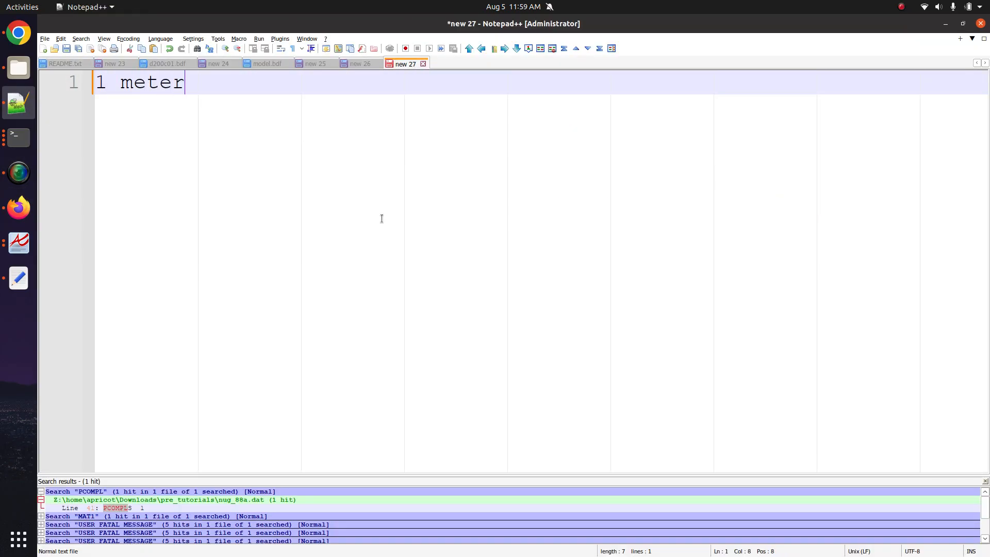
{"action": "key", "text": "Return"}
{"action": "key", "text": "Return"}
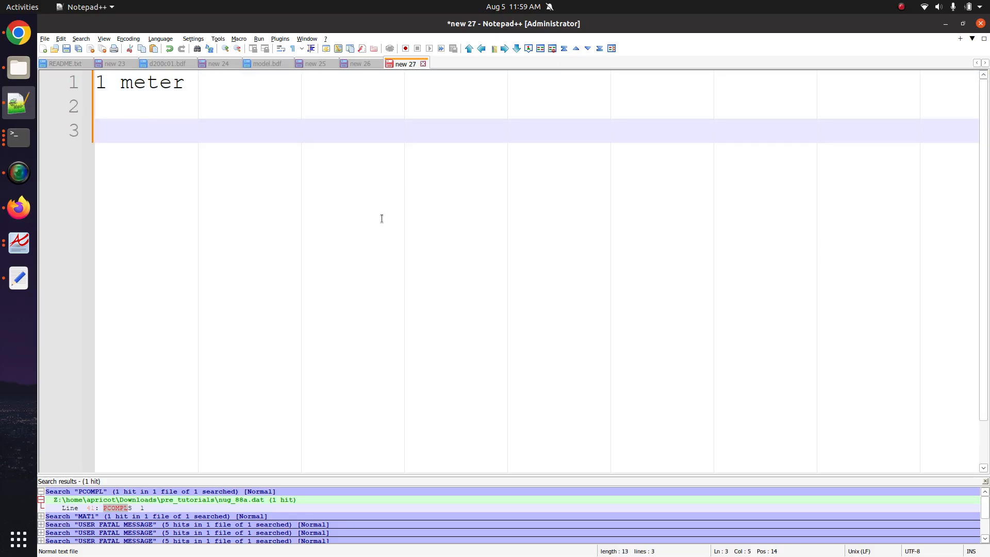
- Check ply 1's 0.2 Ti thickness in the PCOMPLS table, then return to Notepad++
{"action": "left_click", "coordinate": [19, 208]}
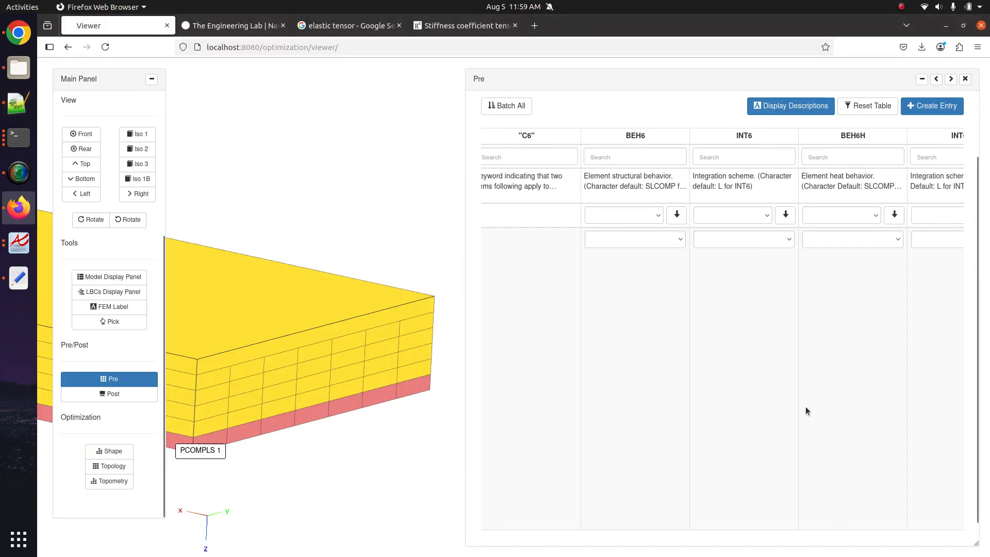
{"action": "scroll", "coordinate": [633, 510], "scroll_direction": "right", "scroll_amount": 2}
{"action": "scroll", "coordinate": [643, 496], "scroll_direction": "right", "scroll_amount": 10}
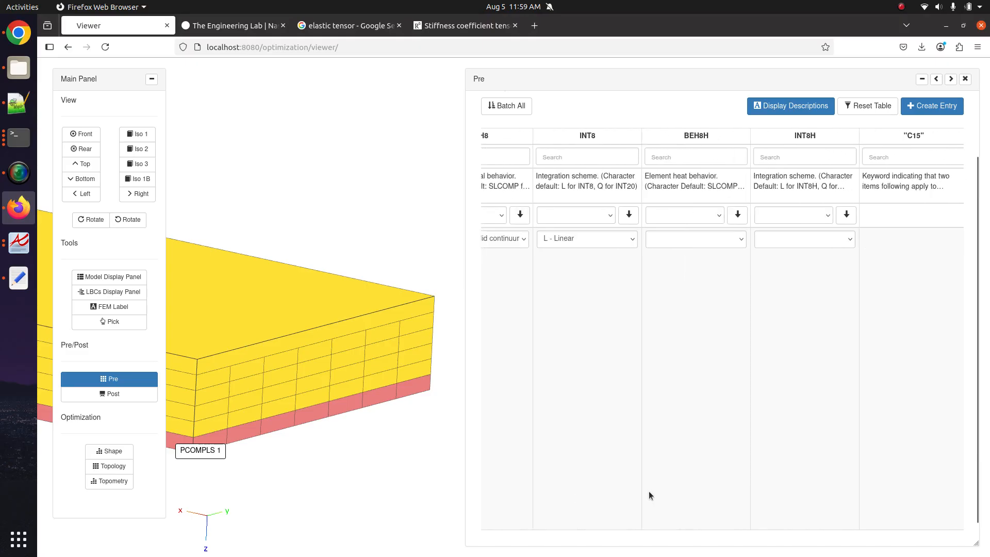
{"action": "scroll", "coordinate": [860, 386], "scroll_direction": "down", "scroll_amount": 1}
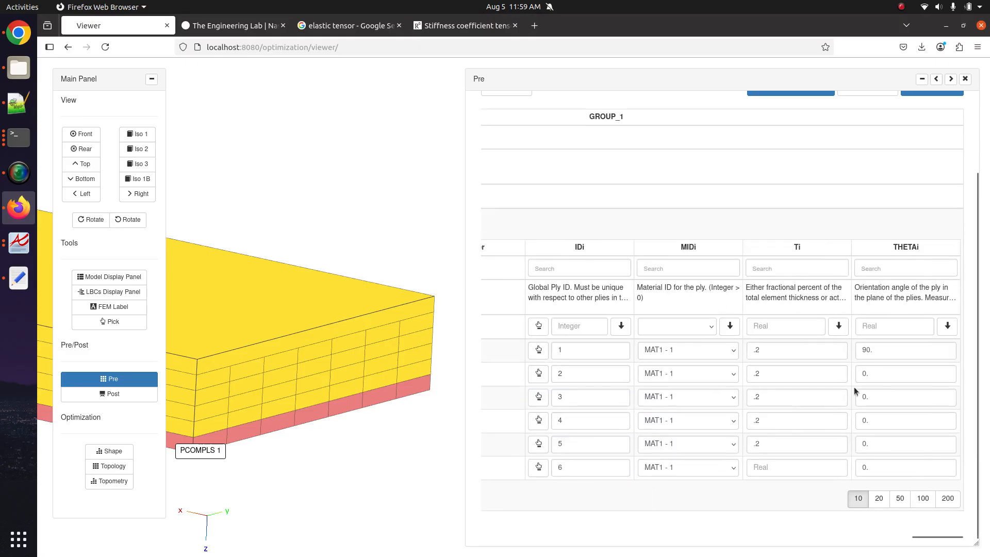
{"action": "double_click", "coordinate": [768, 351]}
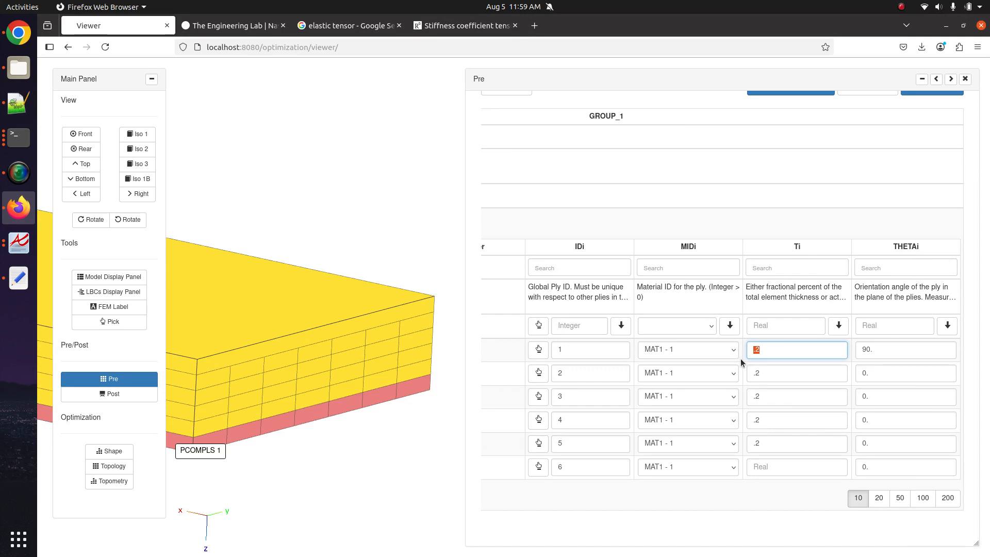
{"action": "left_click", "coordinate": [19, 102]}
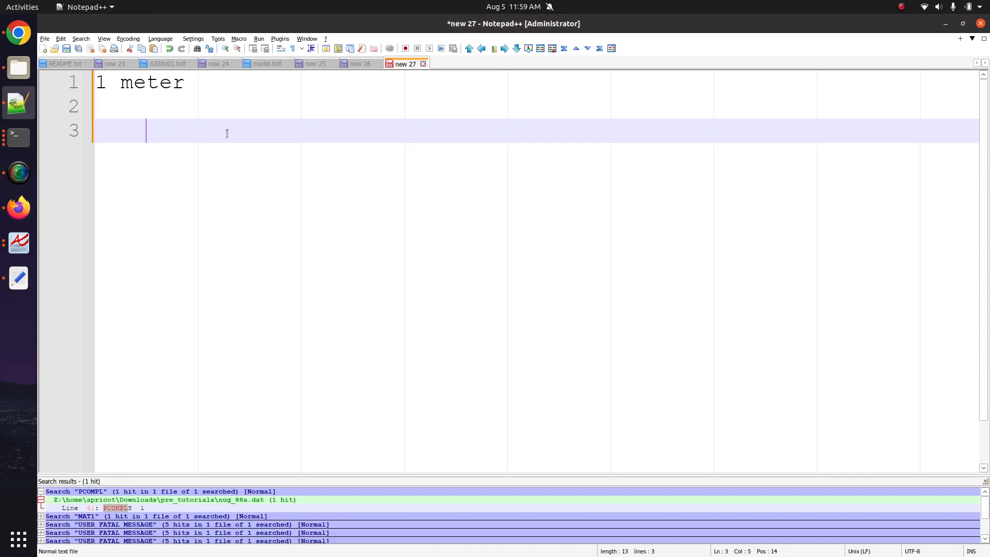
- Add a top line listing DIRECT values +1, +2, +3, 1, 2, 3
{"action": "key", "text": "Up"}
{"action": "key", "text": "Up"}
{"action": "key", "text": "Home"}
{"action": "key", "text": "Return"}
{"action": "key", "text": "Up"}
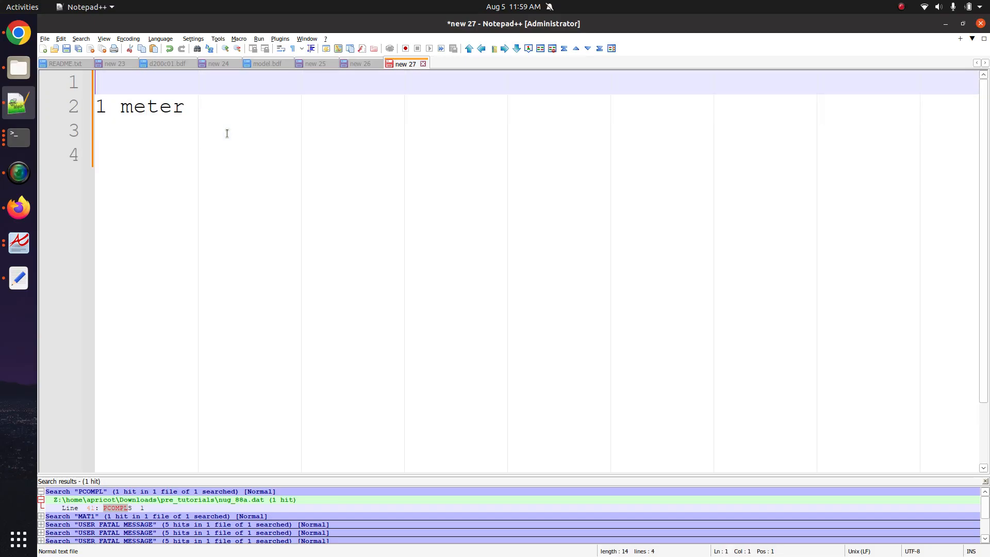
{"action": "type", "text": "DIRECT=+1"}
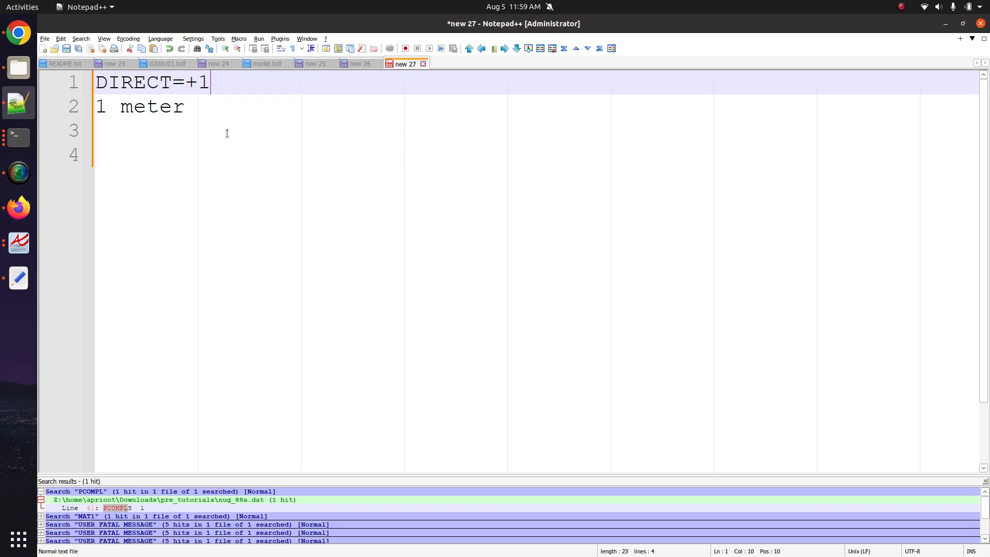
{"action": "type", "text": ", +2, +3, 1, 2, 3"}
{"action": "key", "text": "Return"}
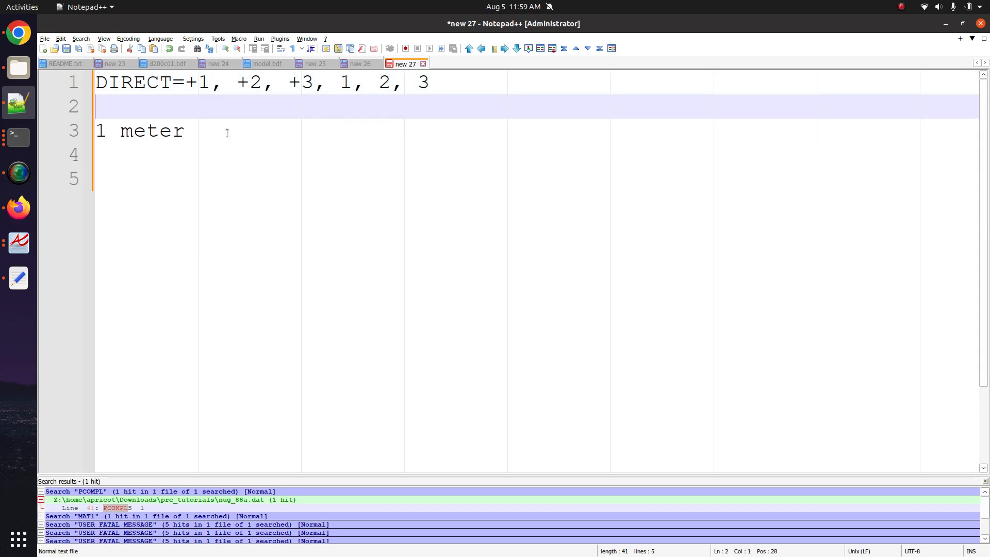
- Add an indented note: 'Ti are fractional element thickness values'
{"action": "left_click_drag", "start_coordinate": [233, 146], "coordinate": [83, 135]}
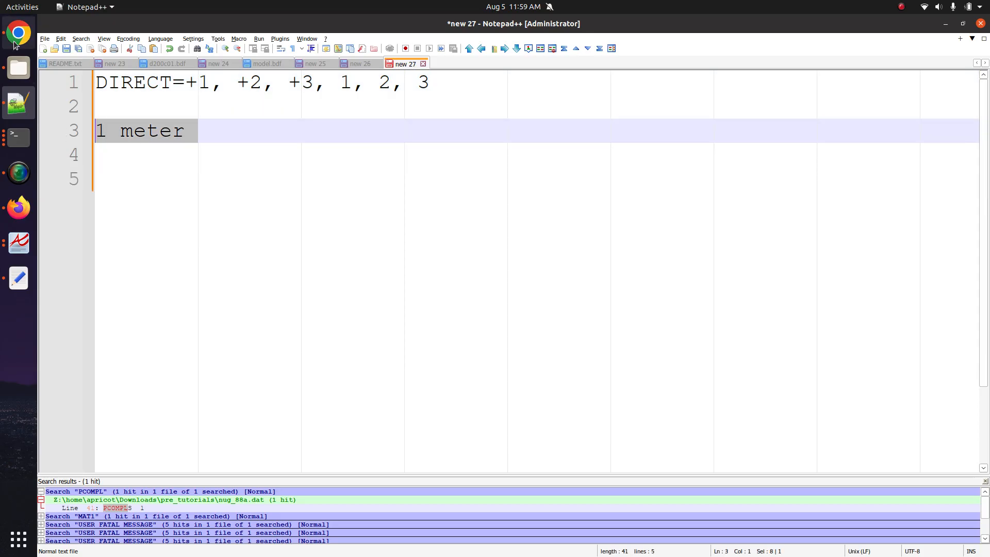
{"action": "left_click", "coordinate": [207, 112]}
{"action": "key", "text": "Return"}
{"action": "key", "text": "Tab"}
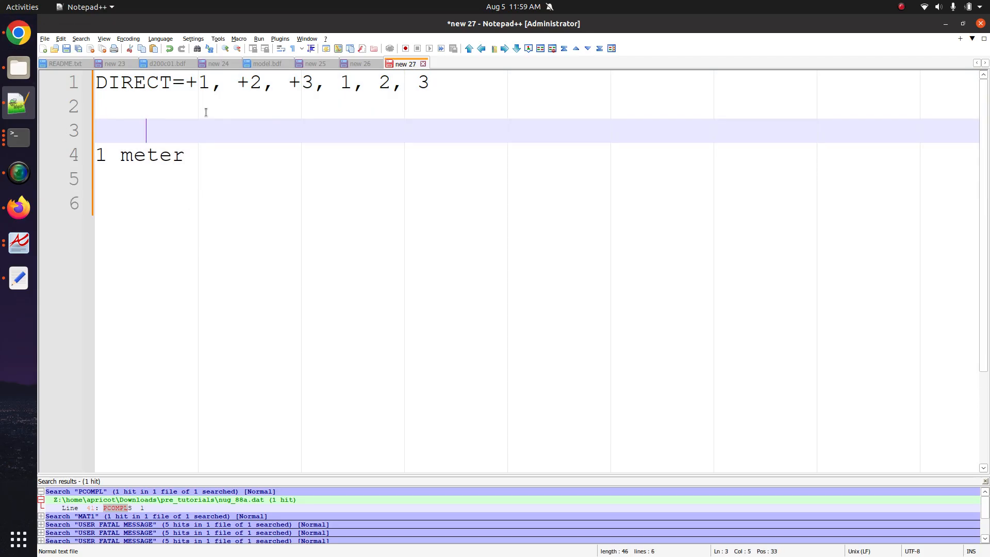
{"action": "type", "text": "Ti are frac"}
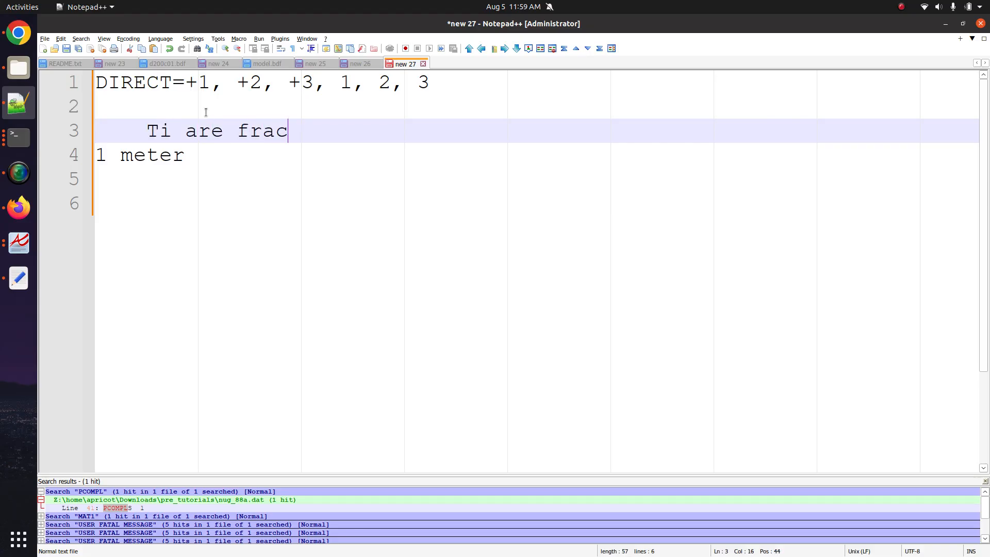
{"action": "type", "text": "tional thic"}
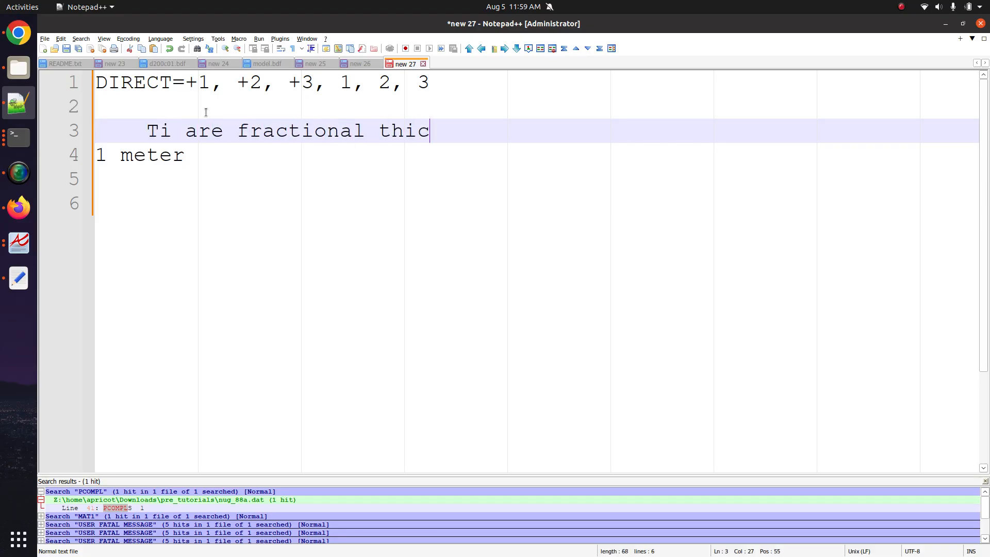
{"action": "key", "text": "BackSpace"}
{"action": "key", "text": "BackSpace"}
{"action": "key", "text": "BackSpace"}
{"action": "key", "text": "BackSpace"}
{"action": "type", "text": "elemen"}
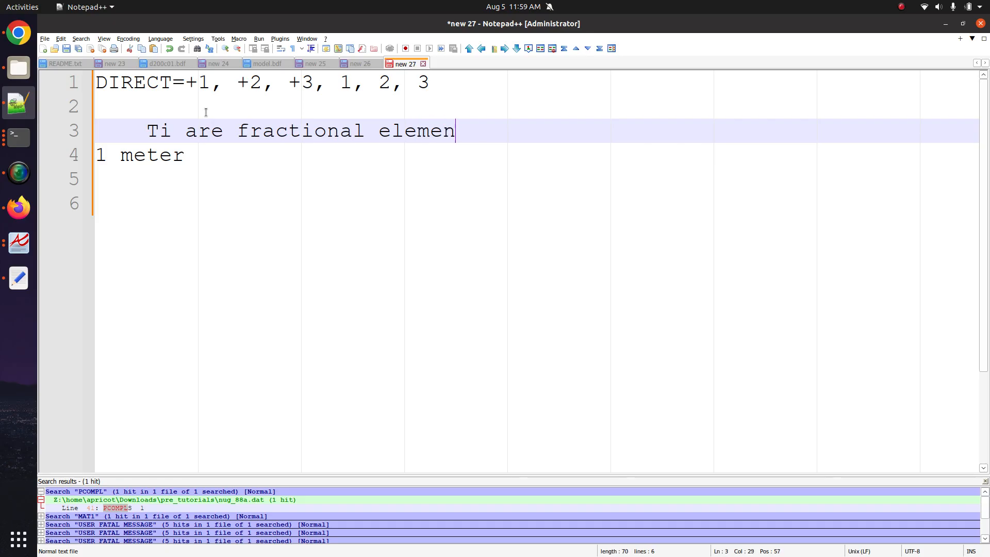
{"action": "type", "text": "t thickness values"}
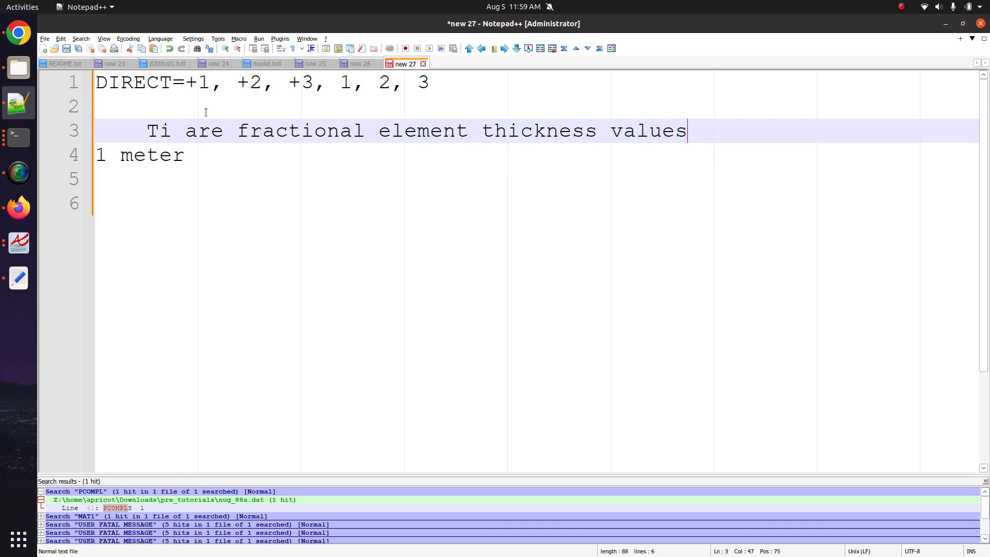
{"action": "key", "text": "Return"}
- Under an indented '1 meter', list T1 =0.2 and T2 =0.2 thickness lines
{"action": "left_click_drag", "start_coordinate": [198, 185], "coordinate": [96, 180]}
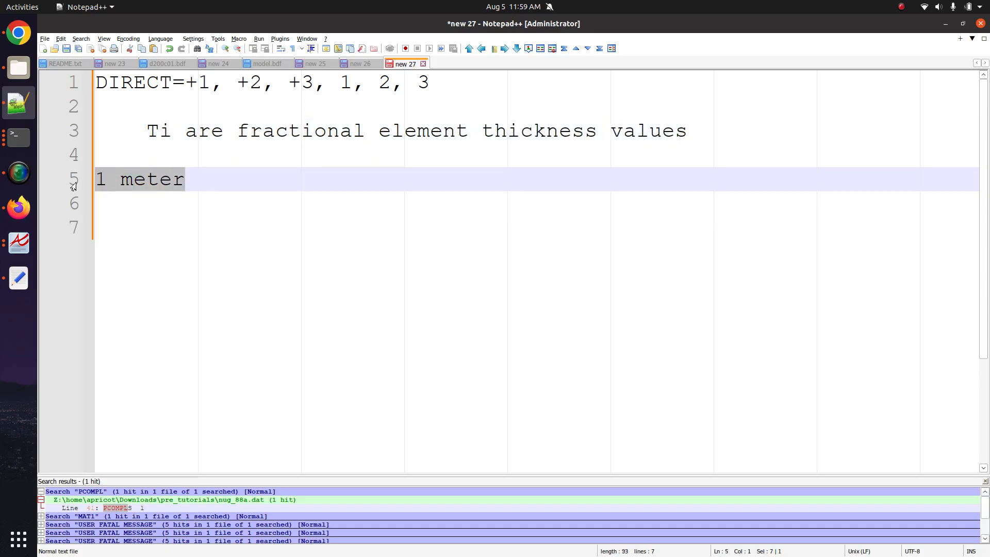
{"action": "key", "text": "Tab"}
{"action": "type", "text": "1 "}
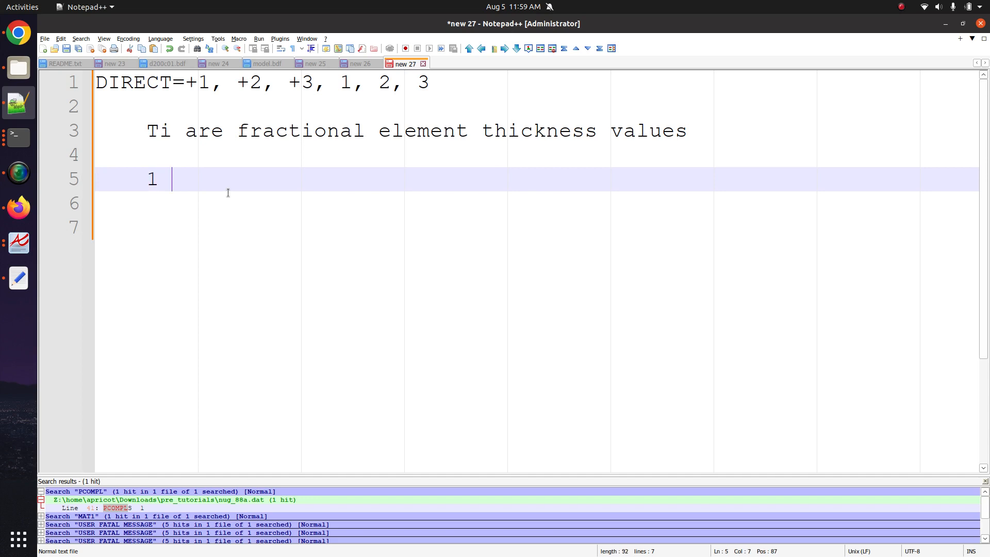
{"action": "type", "text": "meter"}
{"action": "key", "text": "Return"}
{"action": "key", "text": "Return"}
{"action": "key", "text": "Tab"}
{"action": "type", "text": "T"}
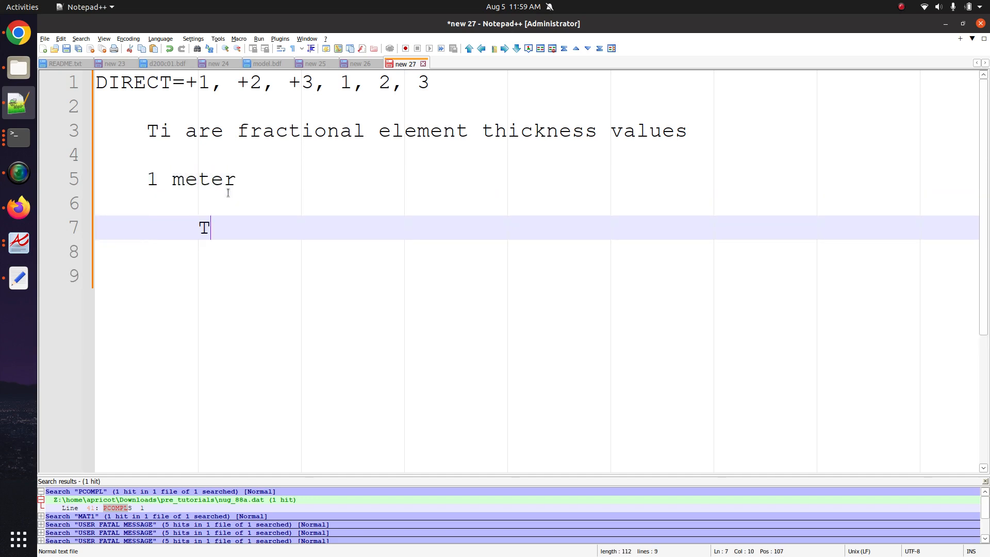
{"action": "type", "text": "1 =0.2"}
{"action": "key", "text": "Return"}
{"action": "type", "text": "T2 =."}
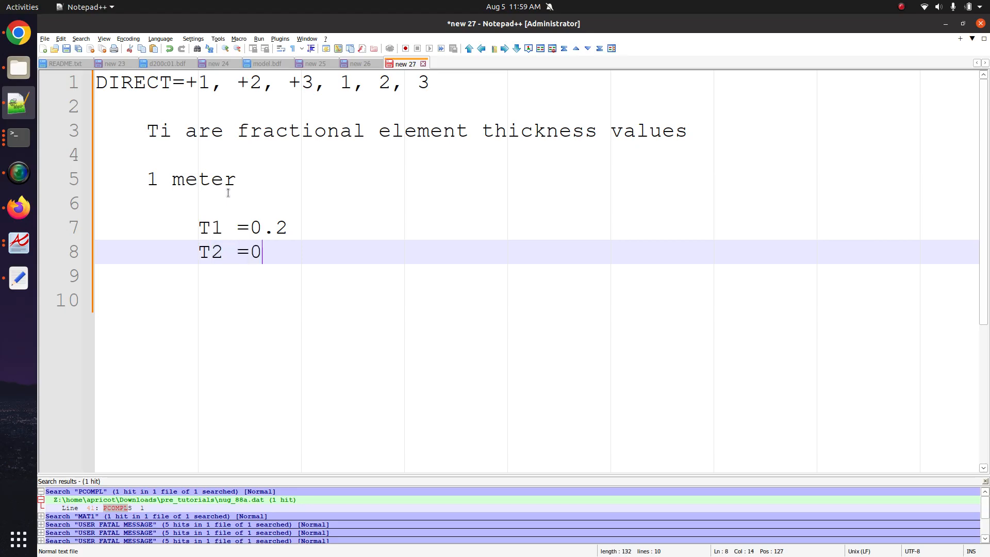
{"action": "type", "text": ".2"}
{"action": "key", "text": "Return"}
{"action": "type", "text": "..."}
{"action": "key", "text": "Return"}
{"action": "key", "text": "Return"}
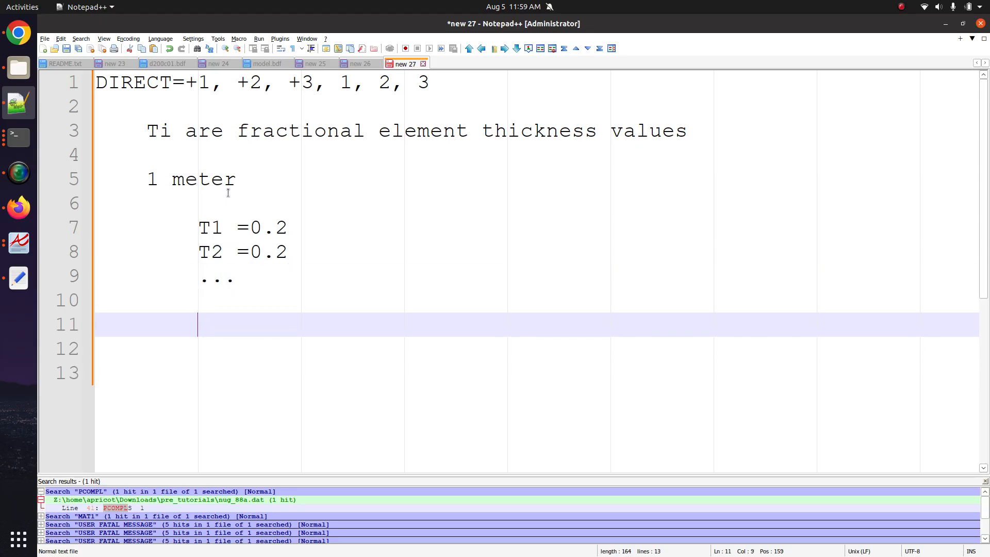
- Write 'T1 = 1 meter * 0.2 = 0.2 meters' and duplicate it into five lines
{"action": "type", "text": "T1 = 1 meter * "}
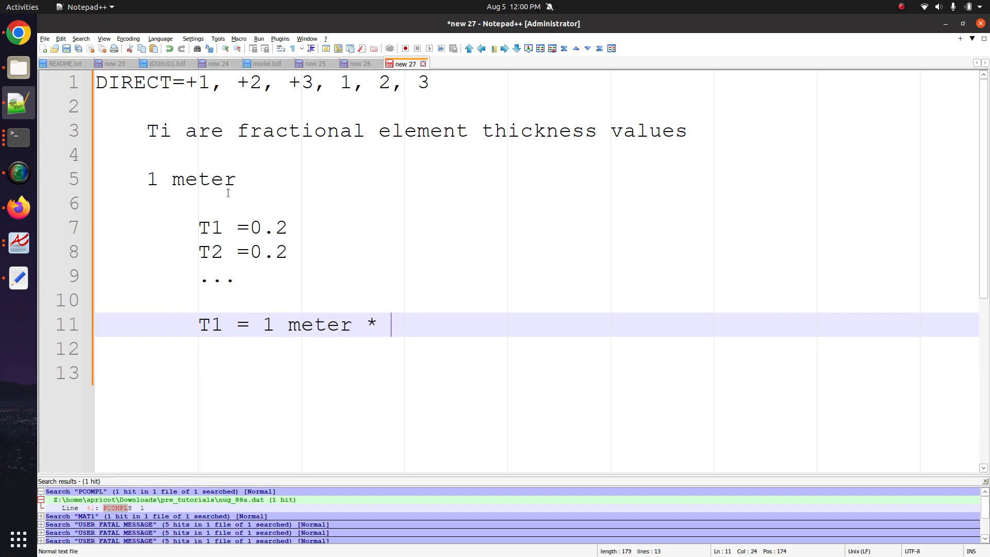
{"action": "type", "text": "0.1 ="}
{"action": "key", "text": "BackSpace"}
{"action": "key", "text": "BackSpace"}
{"action": "key", "text": "BackSpace"}
{"action": "key", "text": "BackSpace"}
{"action": "type", "text": "2 = 0.2 meters"}
{"action": "key", "text": "Return"}
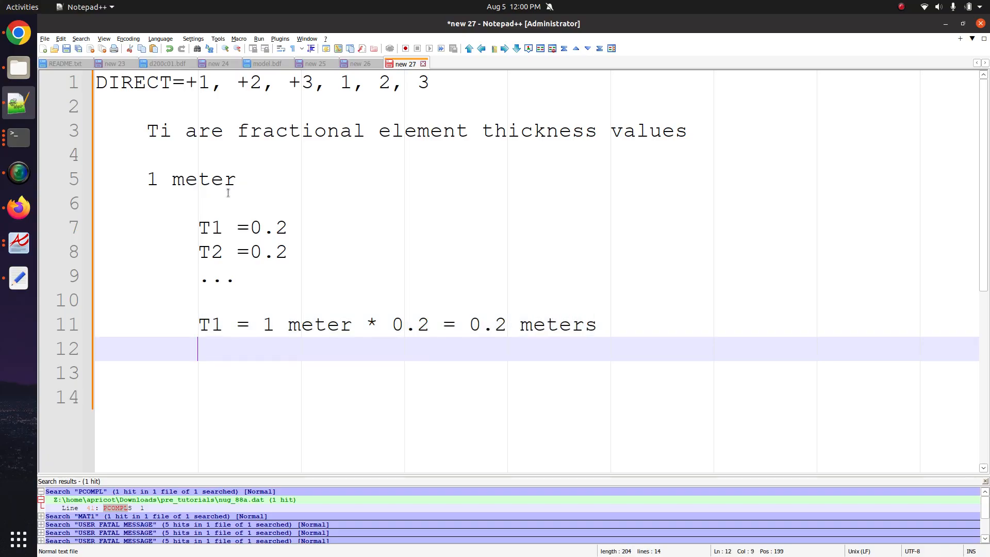
{"action": "key", "text": "Up"}
{"action": "key", "text": "ctrl+d"}
{"action": "key", "text": "ctrl+d"}
{"action": "key", "text": "ctrl+d"}
{"action": "key", "text": "ctrl+d"}
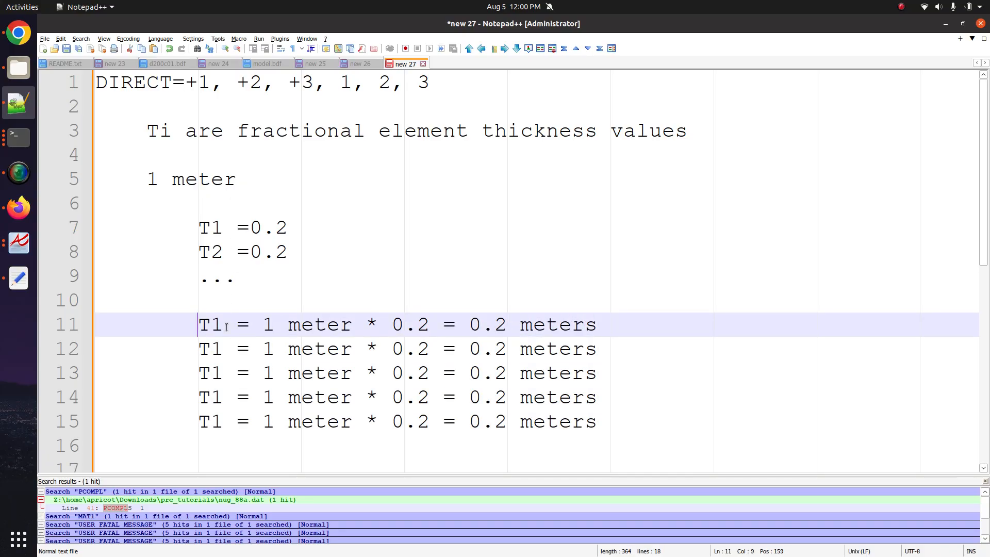
- Renumber the duplicated ply lines to T2–T5 and add a sixth line, T6
{"action": "scroll", "coordinate": [210, 273], "scroll_direction": "down", "scroll_amount": 3}
{"action": "left_click", "coordinate": [217, 137]}
{"action": "key", "text": "shift+Right"}
{"action": "type", "text": "2"}
{"action": "left_click", "coordinate": [216, 159]}
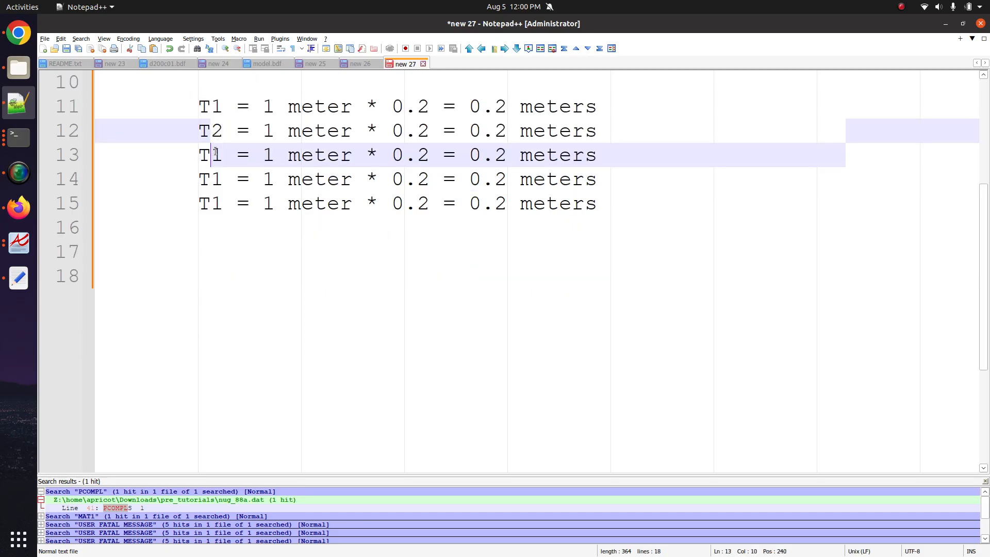
{"action": "key", "text": "shift+Right"}
{"action": "type", "text": "3"}
{"action": "left_click", "coordinate": [216, 173]}
{"action": "key", "text": "shift+Right"}
{"action": "type", "text": "4"}
{"action": "left_click", "coordinate": [217, 202]}
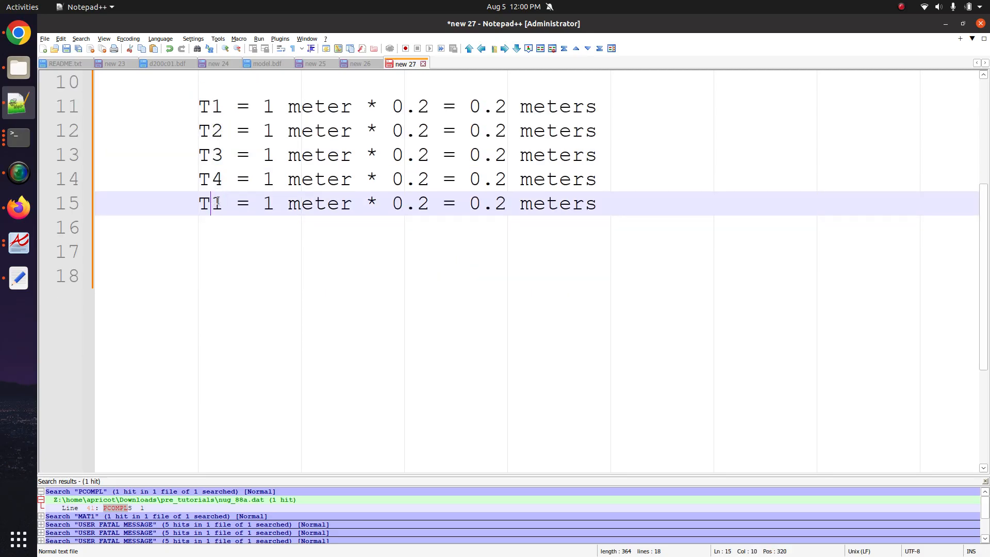
{"action": "key", "text": "shift+Right"}
{"action": "type", "text": "5"}
{"action": "key", "text": "ctrl+d"}
{"action": "left_click", "coordinate": [217, 228]}
{"action": "key", "text": "shift+Right"}
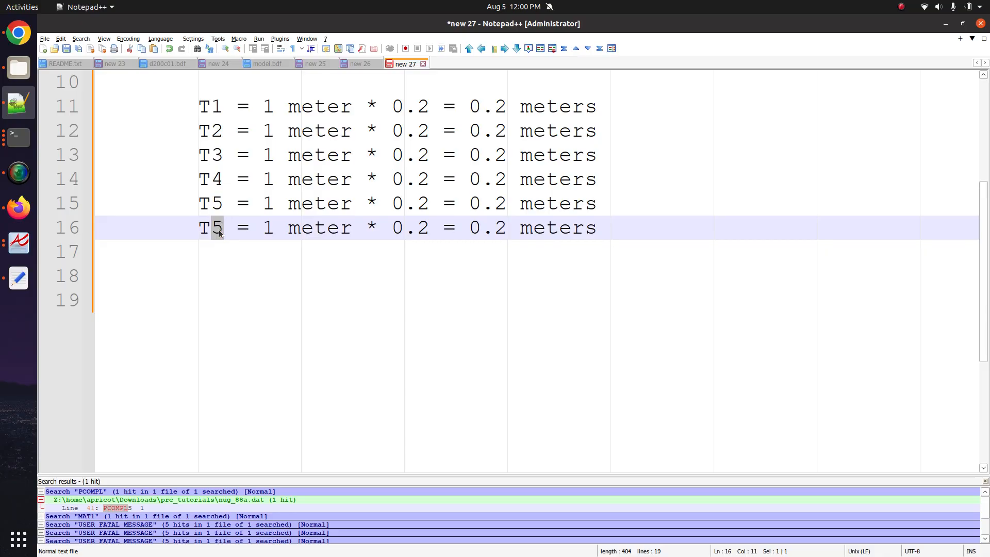
{"action": "type", "text": "6"}
{"action": "scroll", "coordinate": [393, 345], "scroll_direction": "up", "scroll_amount": 3}
{"action": "scroll", "coordinate": [467, 304], "scroll_direction": "down", "scroll_amount": 3}
{"action": "scroll", "coordinate": [492, 177], "scroll_direction": "up", "scroll_amount": 2}
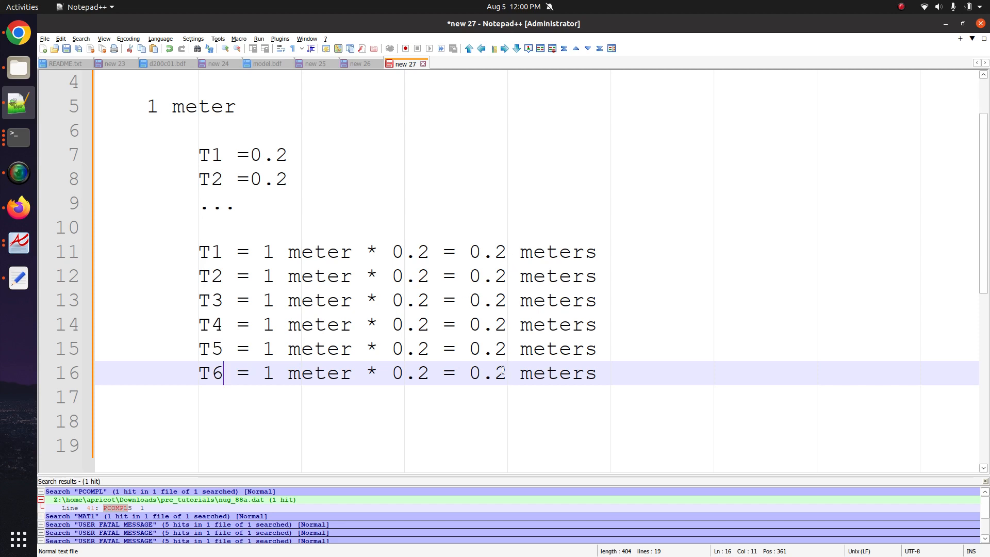
- Add the '1.2 meters' total and 'element is 1.0 meters' below the T6 line
{"action": "left_click", "coordinate": [611, 386]}
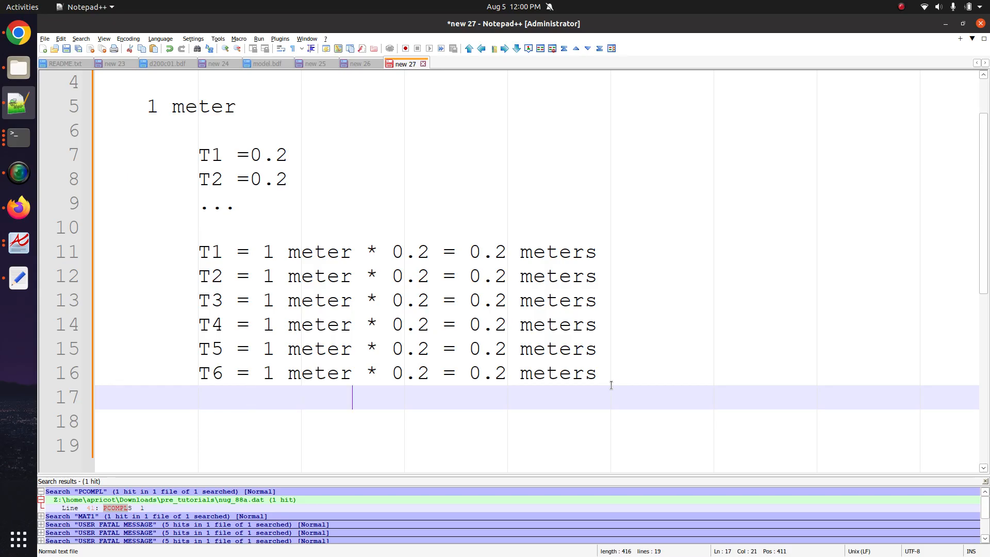
{"action": "type", "text": "1.2 meters"}
{"action": "key", "text": "Return"}
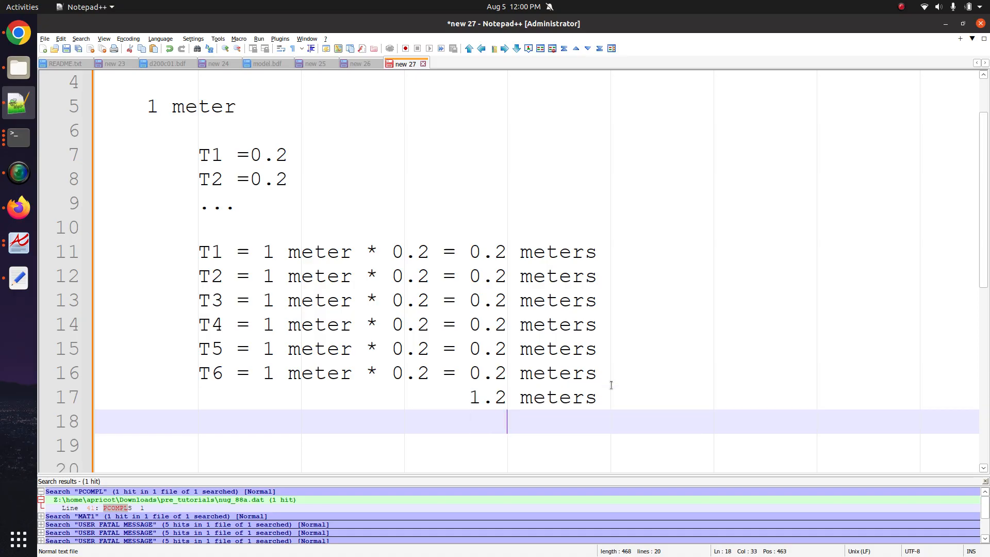
{"action": "type", "text": "element is "}
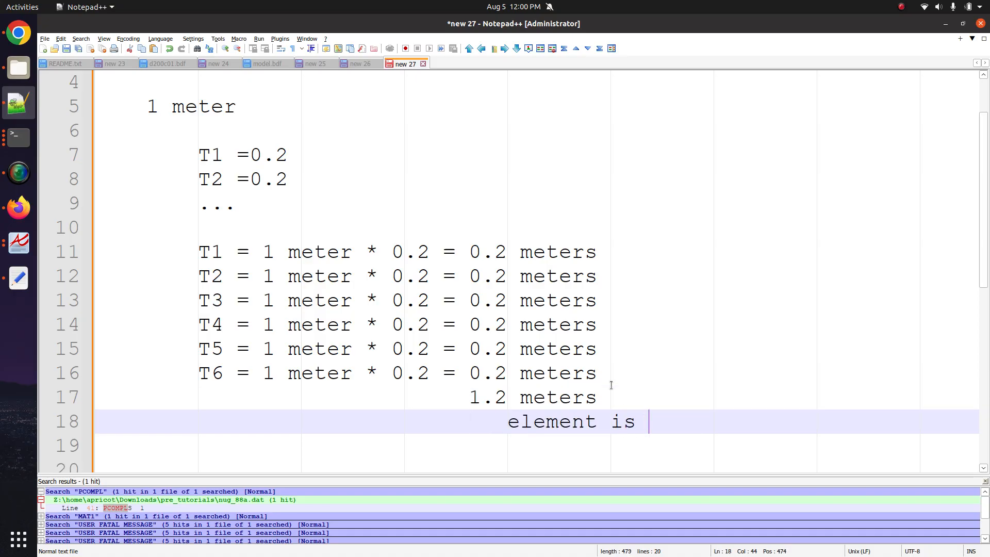
{"action": "type", "text": "1.0 meters"}
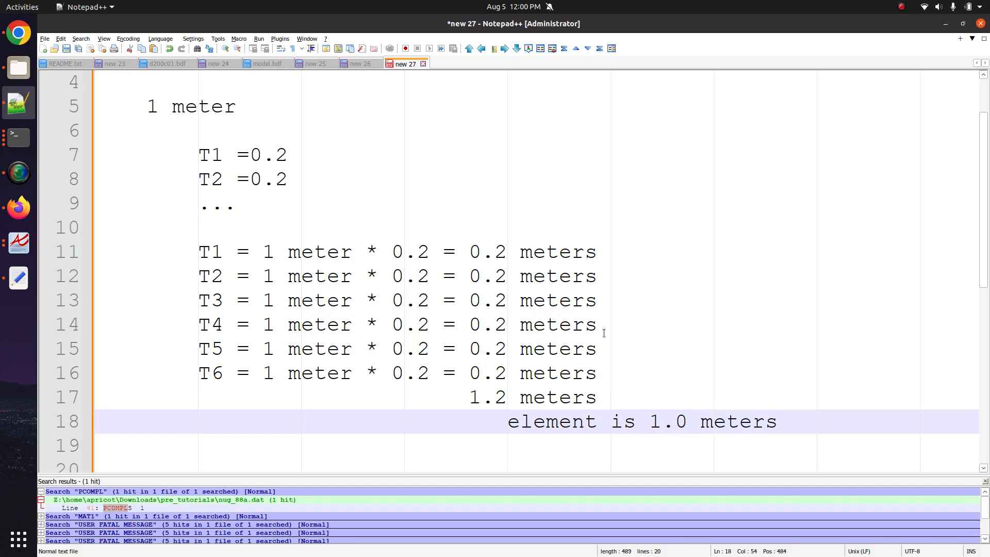
{"action": "scroll", "coordinate": [506, 234], "scroll_direction": "up", "scroll_amount": 1}
{"action": "left_click_drag", "start_coordinate": [184, 84], "coordinate": [331, 82]}
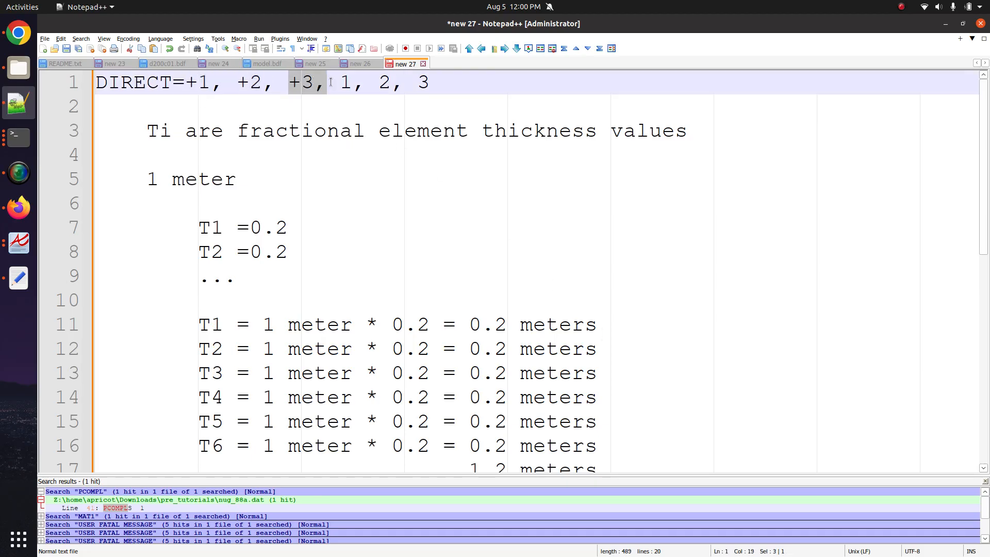
- Type 'Direct = -1, -2, -3' and 'Ti is actual units of length' at the end of the notes
{"action": "scroll", "coordinate": [421, 278], "scroll_direction": "down", "scroll_amount": 6}
{"action": "scroll", "coordinate": [421, 278], "scroll_direction": "up", "scroll_amount": 4}
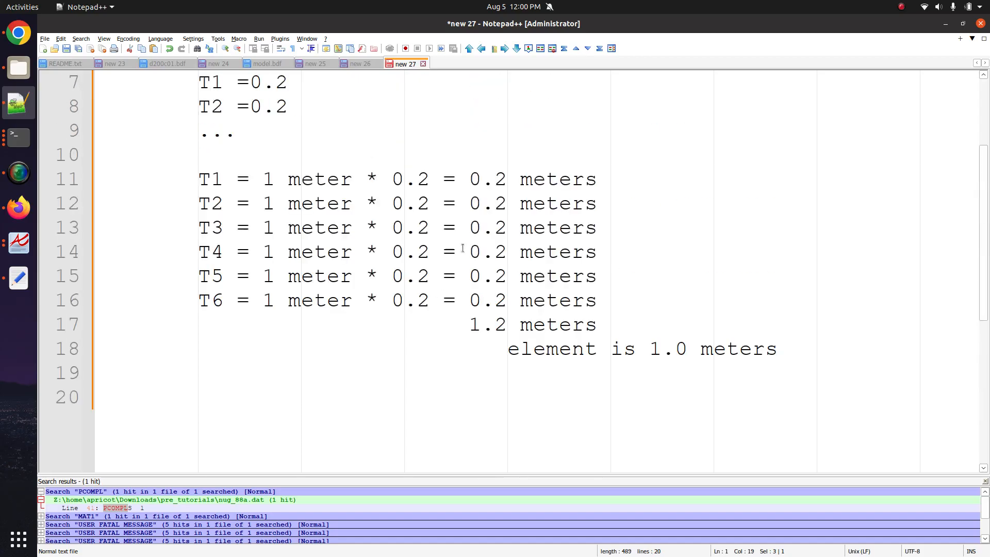
{"action": "left_click", "coordinate": [391, 417]}
{"action": "type", "text": "D"}
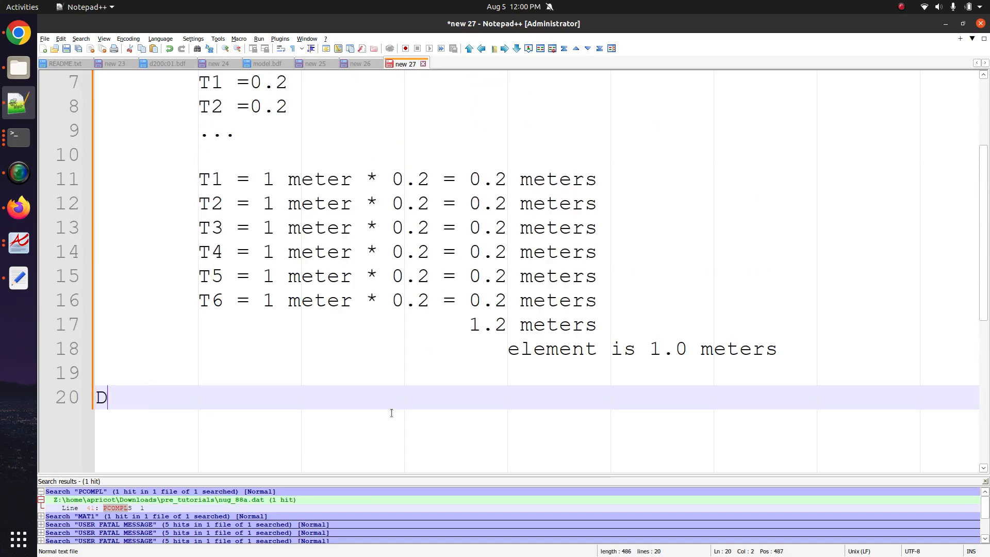
{"action": "type", "text": "irect = -1"}
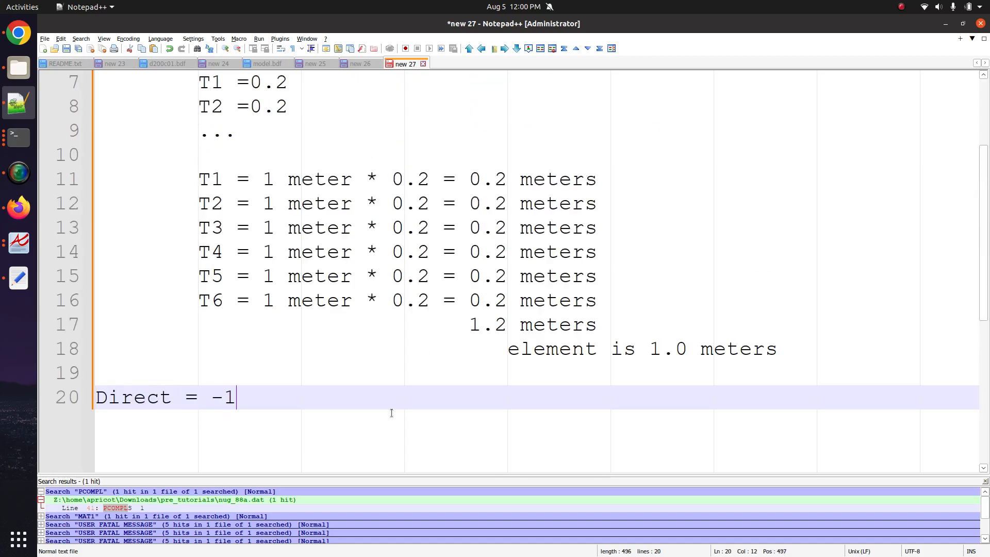
{"action": "type", "text": ", -2, -3"}
{"action": "key", "text": "Return"}
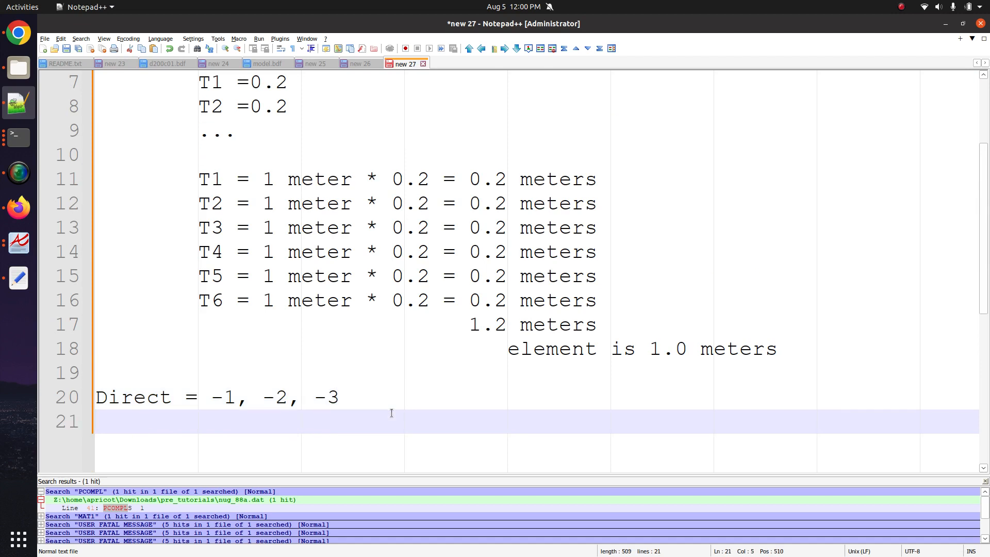
{"action": "type", "text": "Ti is actual units of le"}
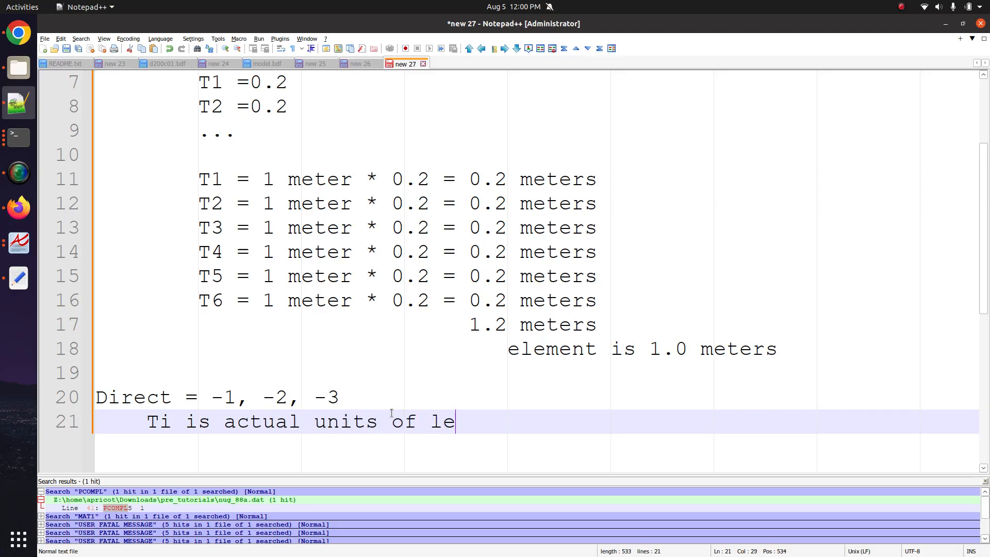
{"action": "type", "text": "ngth"}
- Highlight the fractional-thickness line, the actual-length line and the 1 meter value to compare them
{"action": "scroll", "coordinate": [390, 399], "scroll_direction": "up", "scroll_amount": 2}
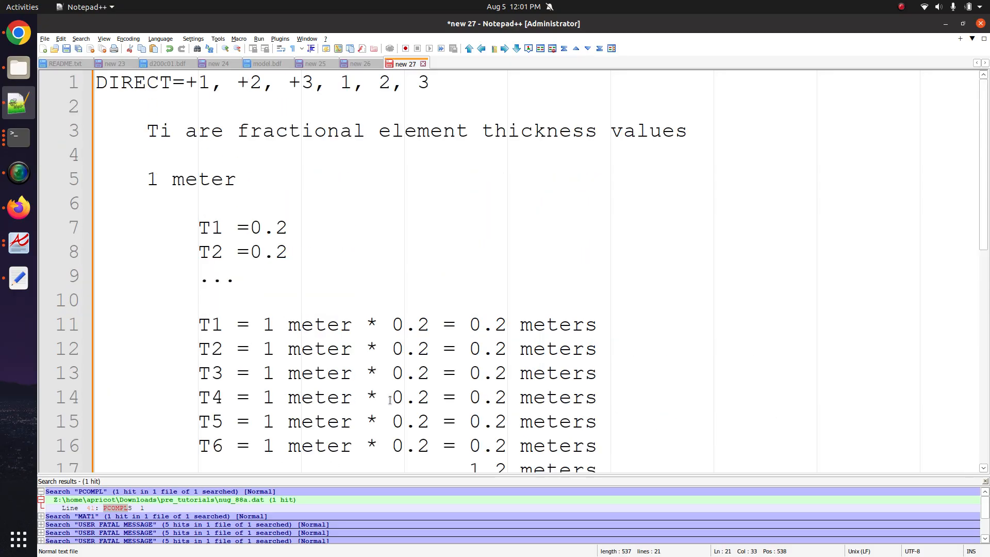
{"action": "left_click", "coordinate": [204, 121]}
{"action": "triple_click", "coordinate": [207, 129]}
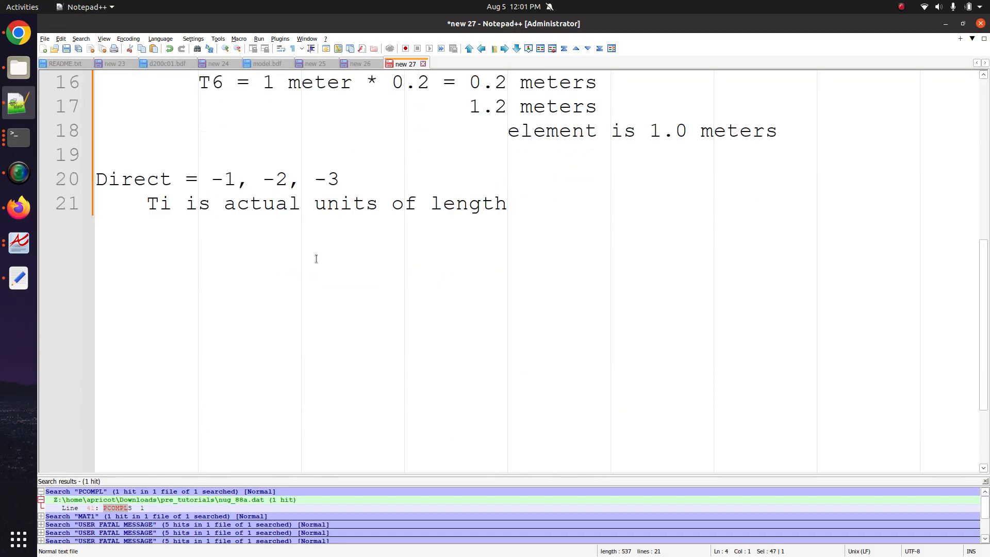
{"action": "scroll", "coordinate": [316, 258], "scroll_direction": "down", "scroll_amount": 5}
{"action": "scroll", "coordinate": [316, 259], "scroll_direction": "up", "scroll_amount": 1}
{"action": "triple_click", "coordinate": [240, 275]}
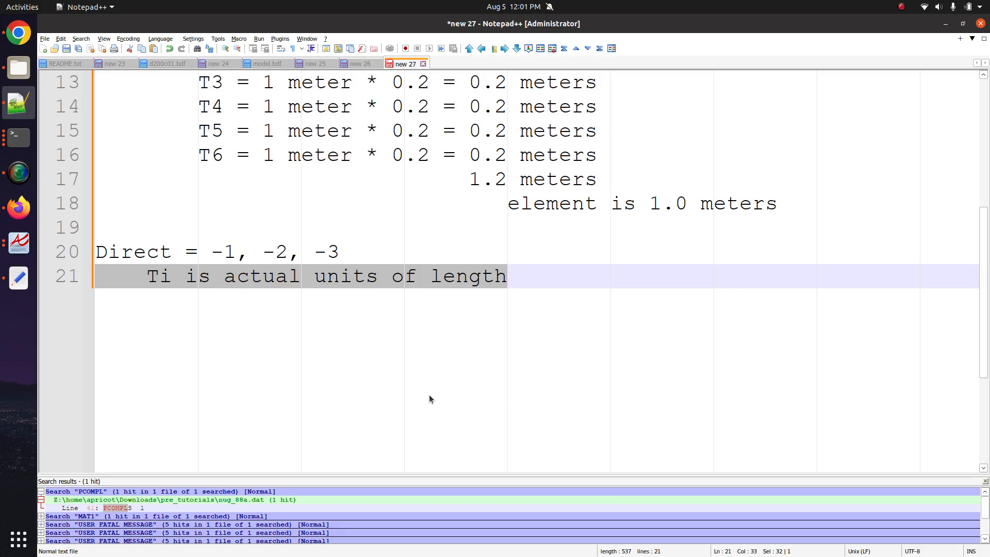
{"action": "scroll", "coordinate": [429, 396], "scroll_direction": "up", "scroll_amount": 3}
{"action": "scroll", "coordinate": [428, 396], "scroll_direction": "down", "scroll_amount": 3}
{"action": "scroll", "coordinate": [217, 277], "scroll_direction": "up", "scroll_amount": 2}
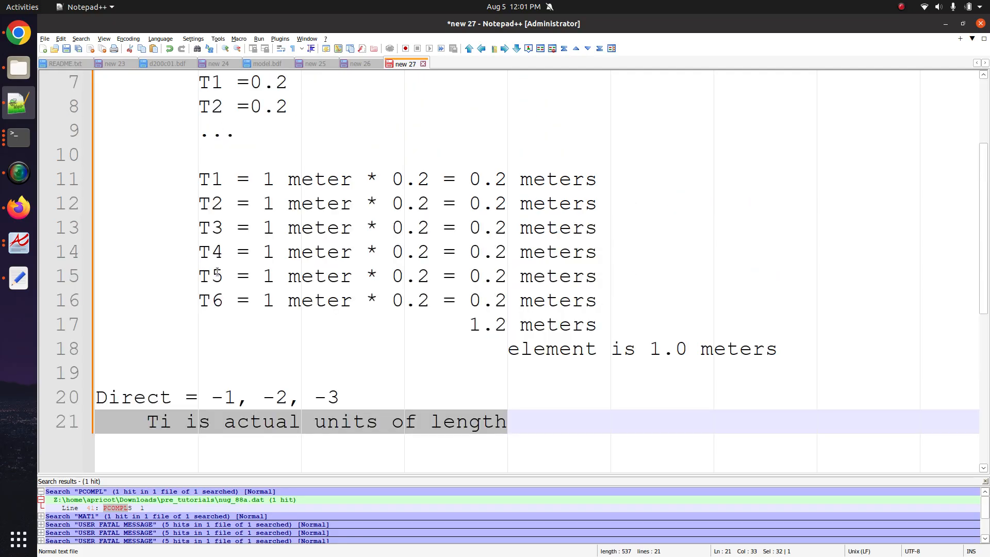
{"action": "scroll", "coordinate": [217, 276], "scroll_direction": "down", "scroll_amount": 1}
{"action": "scroll", "coordinate": [217, 274], "scroll_direction": "up", "scroll_amount": 2}
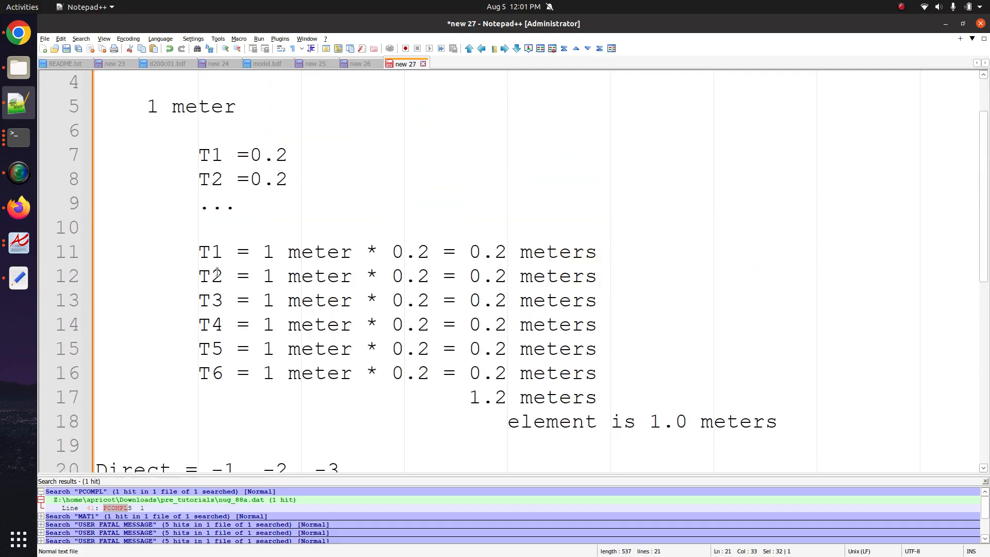
{"action": "left_click", "coordinate": [528, 317]}
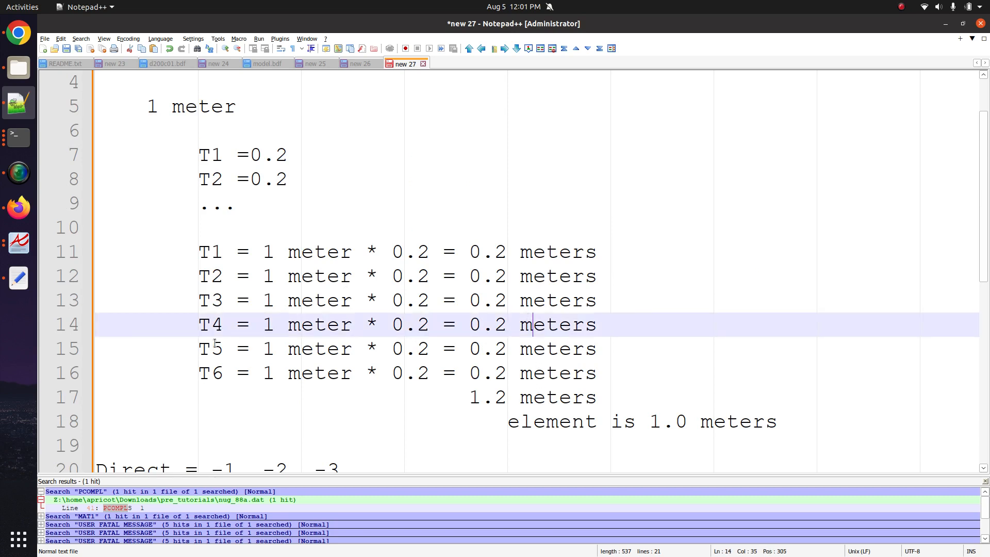
{"action": "double_click", "coordinate": [265, 254]}
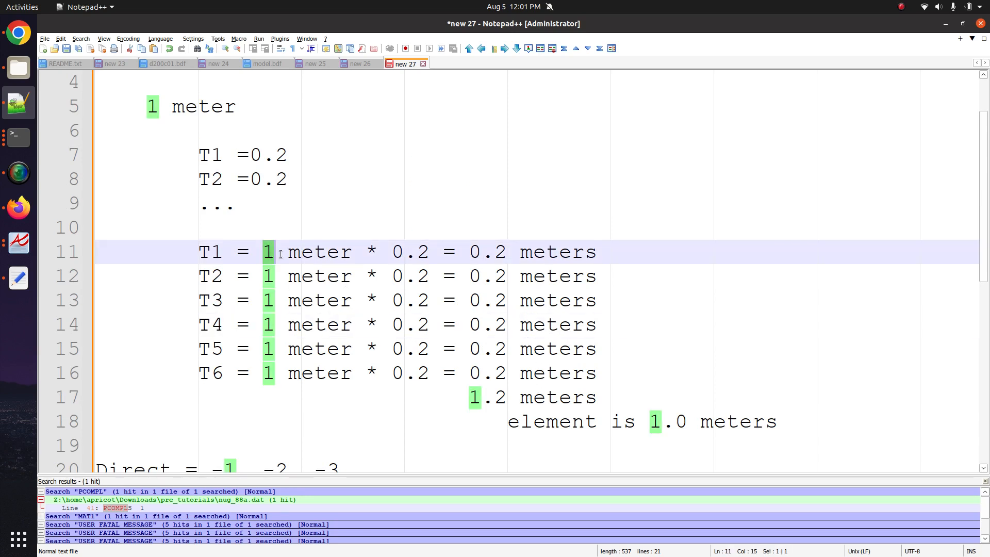
- Compute 1/6 in a new Firefox tab and copy the 0.1666 result
{"action": "left_click", "coordinate": [19, 207]}
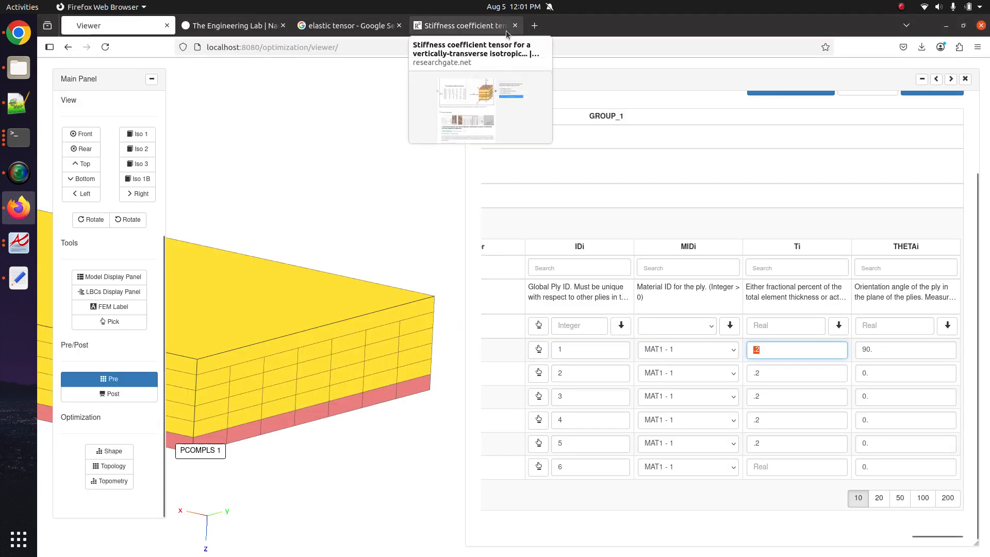
{"action": "left_click", "coordinate": [536, 27]}
{"action": "type", "text": "1/6"}
{"action": "key", "text": "Return"}
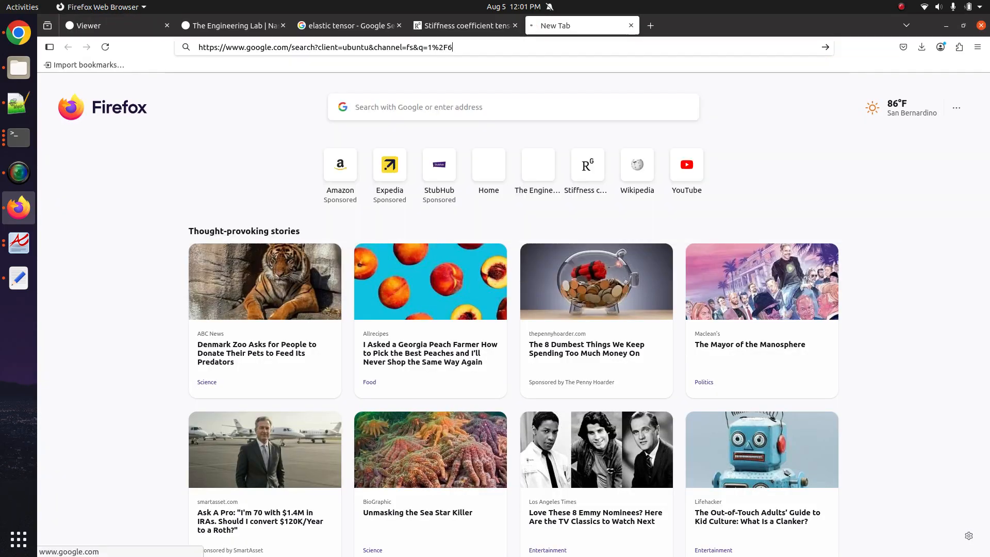
{"action": "left_click_drag", "start_coordinate": [378, 167], "coordinate": [423, 166]}
{"action": "key", "text": "ctrl+c"}
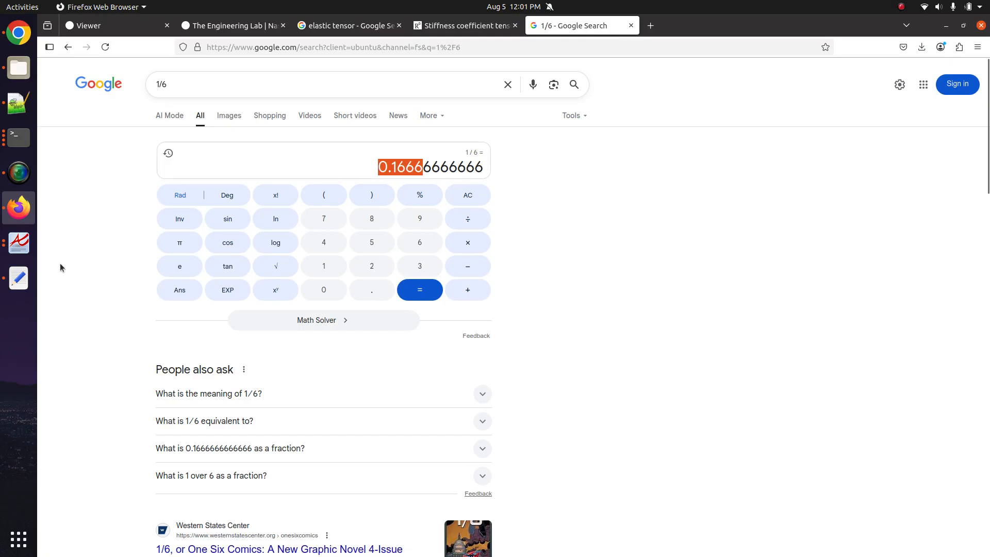
- Paste 0.1666 into the Ti field of plies 1 through 6 in the Pre table
{"action": "left_click", "coordinate": [111, 25]}
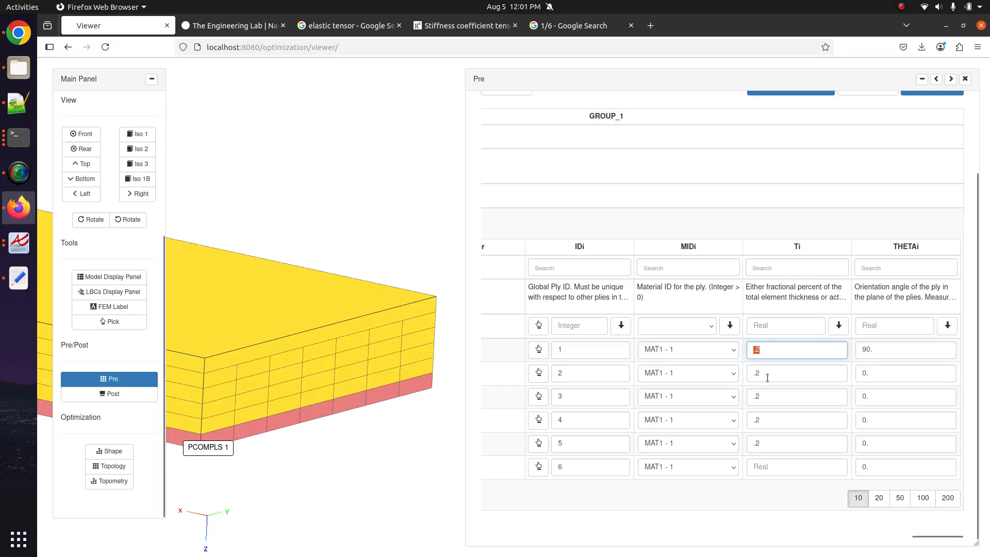
{"action": "key", "text": "ctrl+v"}
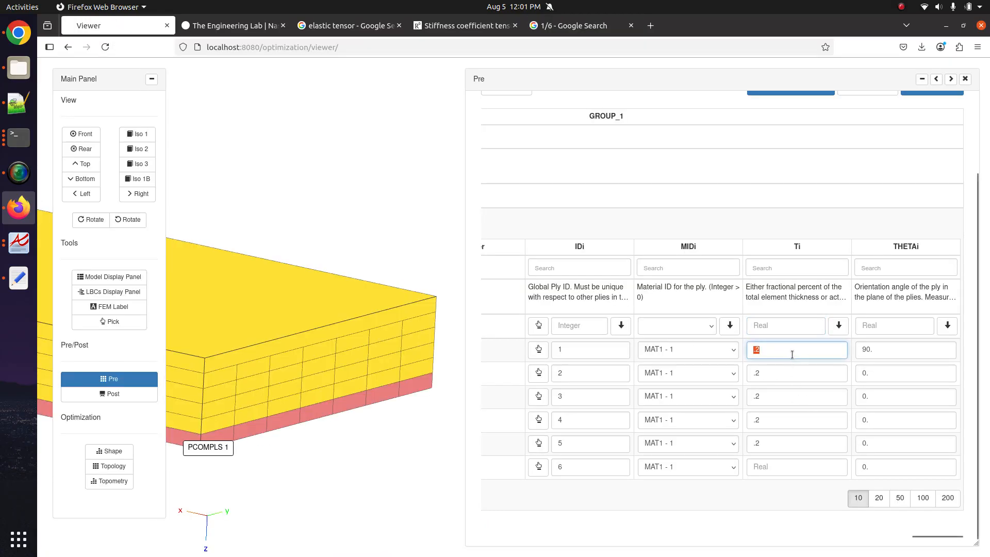
{"action": "left_click", "coordinate": [788, 369]}
{"action": "key", "text": "ctrl+a"}
{"action": "key", "text": "ctrl+v"}
{"action": "double_click", "coordinate": [786, 392]}
{"action": "key", "text": "ctrl+v"}
{"action": "double_click", "coordinate": [782, 415]}
{"action": "key", "text": "ctrl+v"}
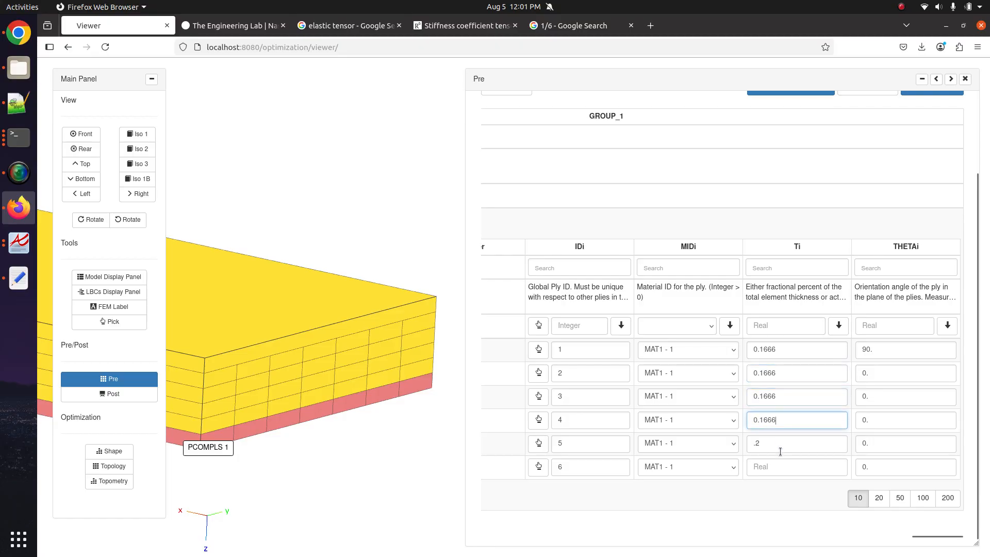
{"action": "double_click", "coordinate": [780, 449]}
{"action": "key", "text": "ctrl+v"}
{"action": "left_click", "coordinate": [778, 468]}
{"action": "key", "text": "ctrl+v"}
{"action": "left_click", "coordinate": [778, 522]}
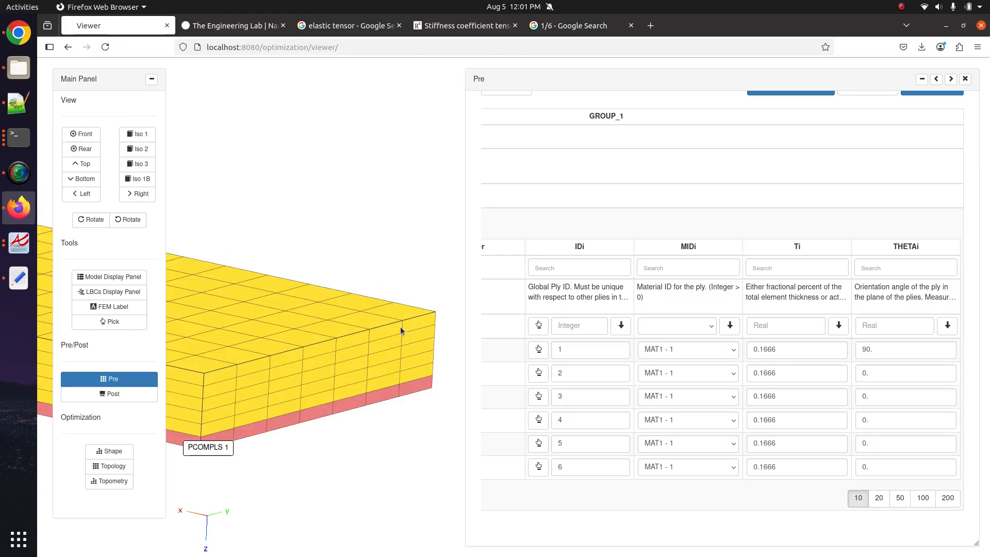
{"action": "left_click_drag", "start_coordinate": [400, 326], "coordinate": [407, 325]}
{"action": "scroll", "coordinate": [407, 328], "scroll_direction": "up", "scroll_amount": 5}
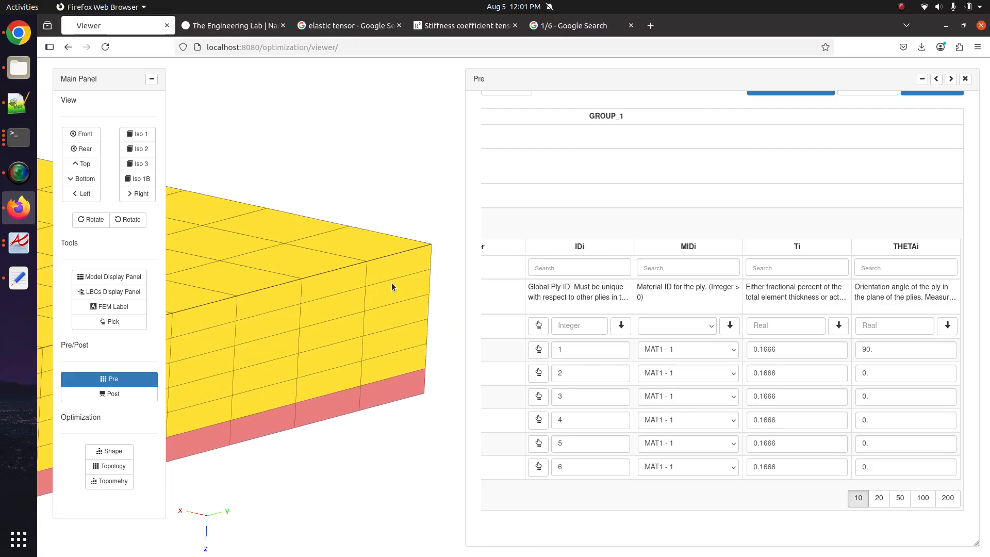
- Reset every ply's Ti to .2 and set ply 6's THETAi to 5
{"action": "left_click", "coordinate": [784, 325]}
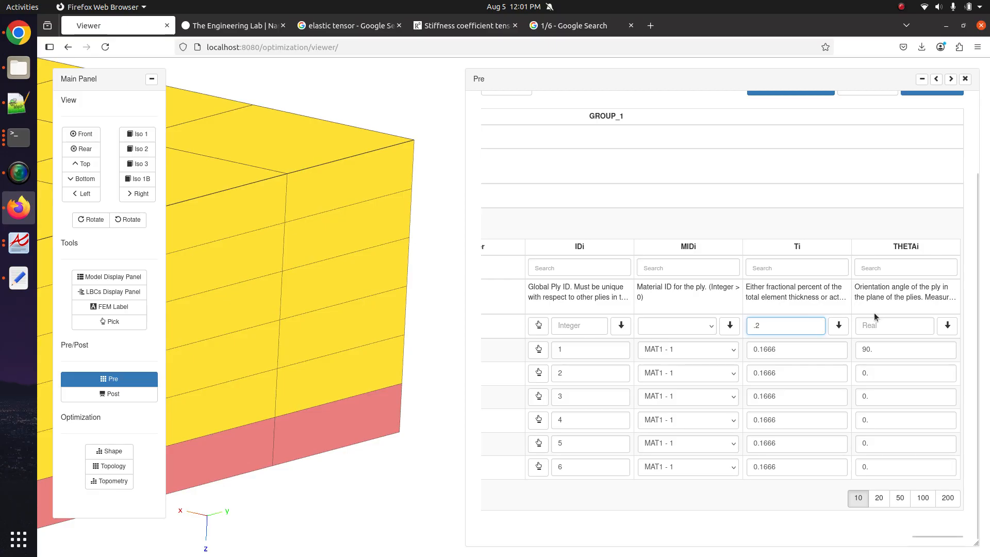
{"action": "left_click_drag", "start_coordinate": [875, 466], "coordinate": [715, 437]}
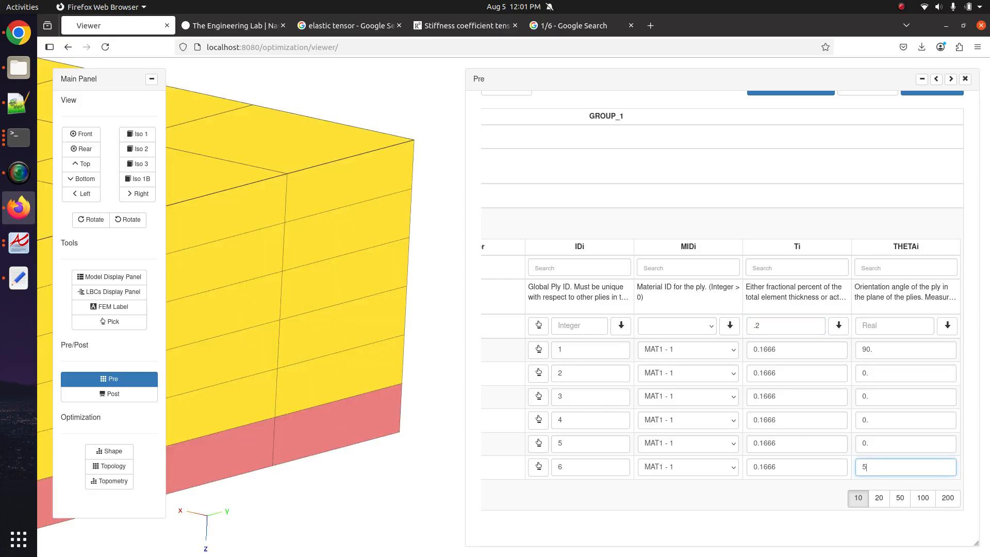
{"action": "left_click", "coordinate": [836, 323]}
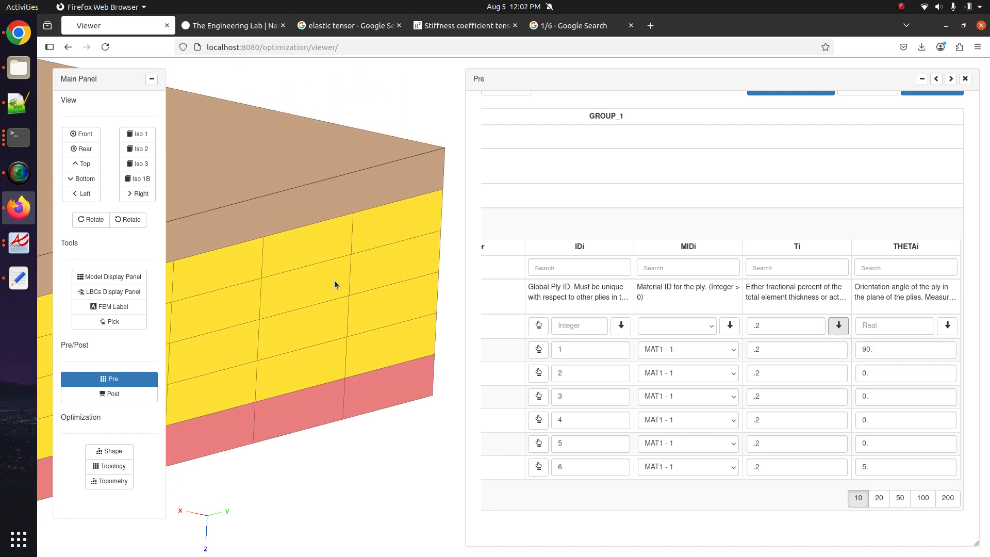
- Pan and orbit the 3D model to inspect the updated ply layers
{"action": "scroll", "coordinate": [334, 281], "scroll_direction": "down", "scroll_amount": 10}
{"action": "scroll", "coordinate": [334, 282], "scroll_direction": "up", "scroll_amount": 5}
{"action": "left_click_drag", "start_coordinate": [334, 283], "coordinate": [192, 270]}
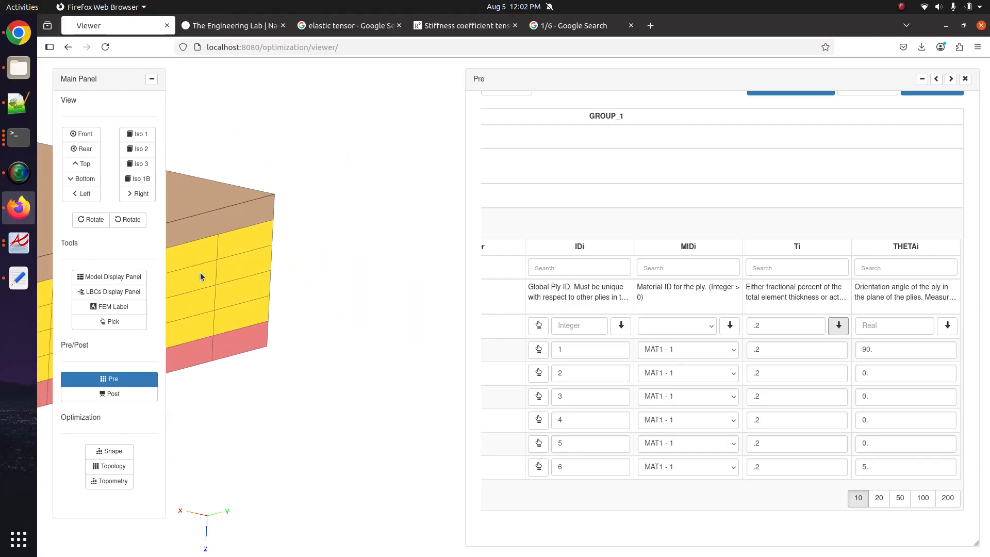
{"action": "scroll", "coordinate": [200, 272], "scroll_direction": "up", "scroll_amount": 3}
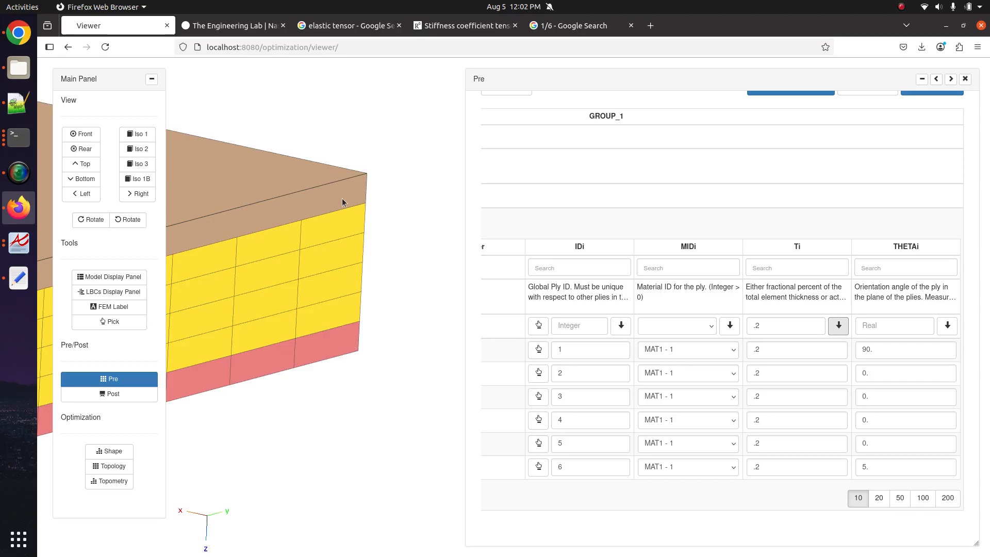
{"action": "scroll", "coordinate": [330, 230], "scroll_direction": "down", "scroll_amount": 2}
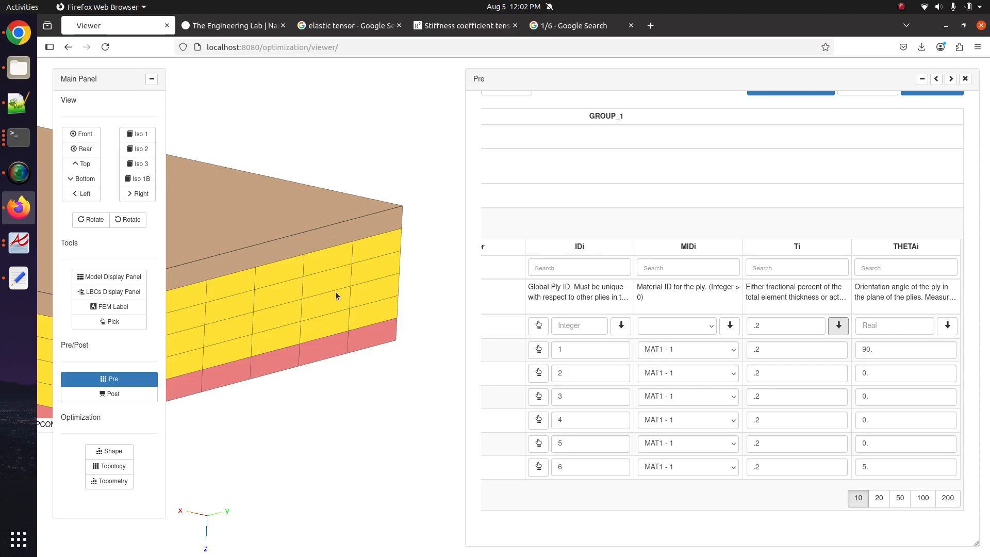
{"action": "left_click_drag", "start_coordinate": [336, 303], "coordinate": [453, 349]}
{"action": "scroll", "coordinate": [315, 373], "scroll_direction": "down", "scroll_amount": 3}
{"action": "scroll", "coordinate": [315, 373], "scroll_direction": "down", "scroll_amount": 2}
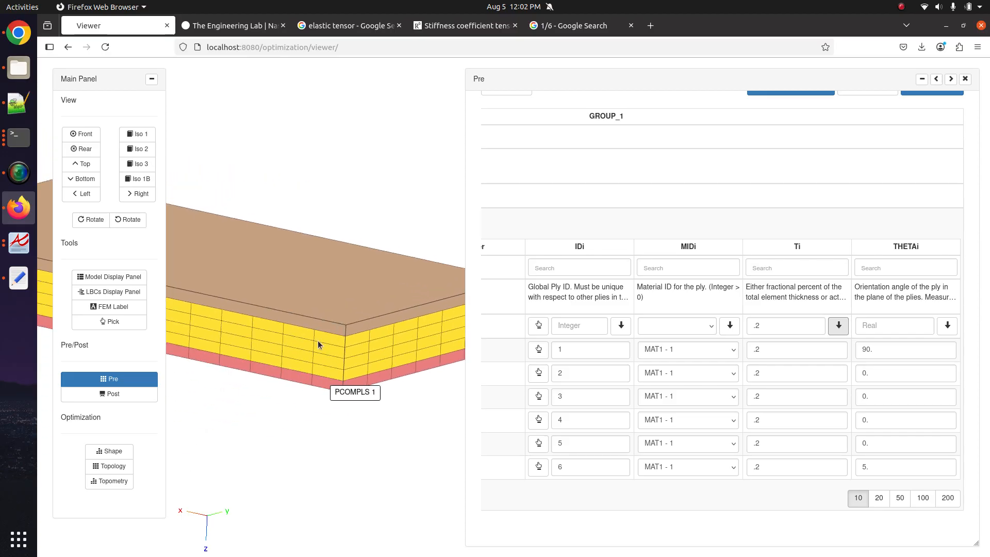
{"action": "left_click_drag", "start_coordinate": [414, 385], "coordinate": [336, 402]}
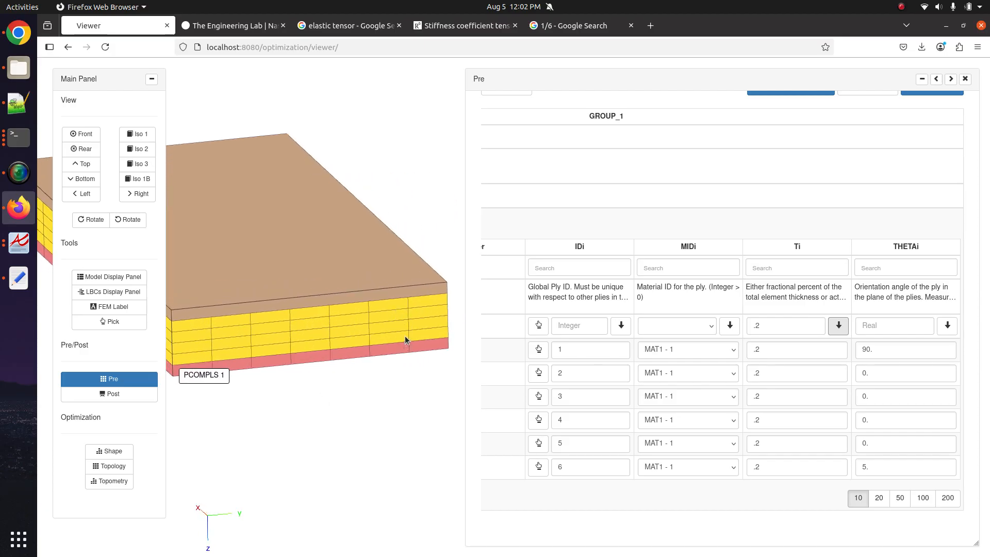
- Hide PCOMPLS in the LBCs list to view the wireframe, then reopen the Pre ply table
{"action": "left_click", "coordinate": [145, 380]}
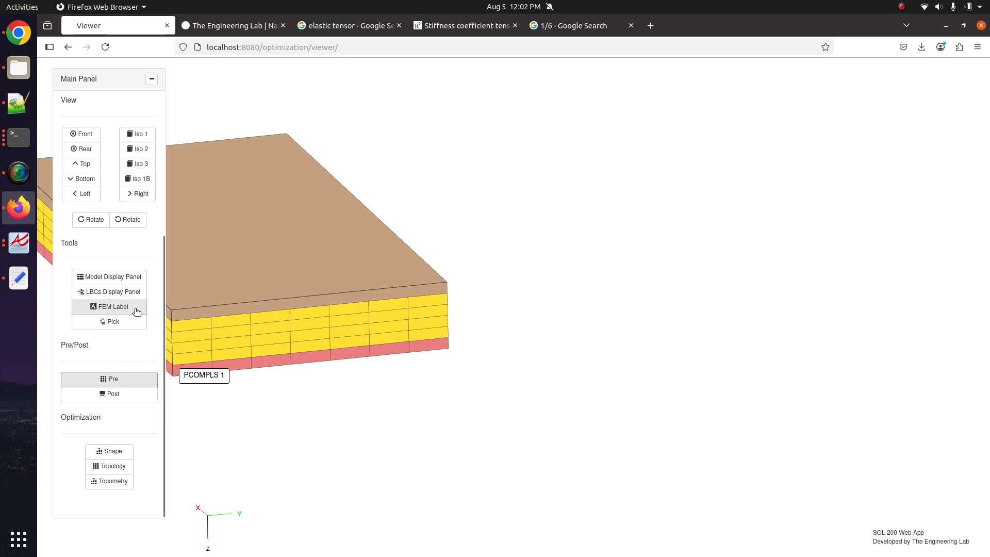
{"action": "left_click", "coordinate": [138, 300]}
{"action": "left_click", "coordinate": [949, 235]}
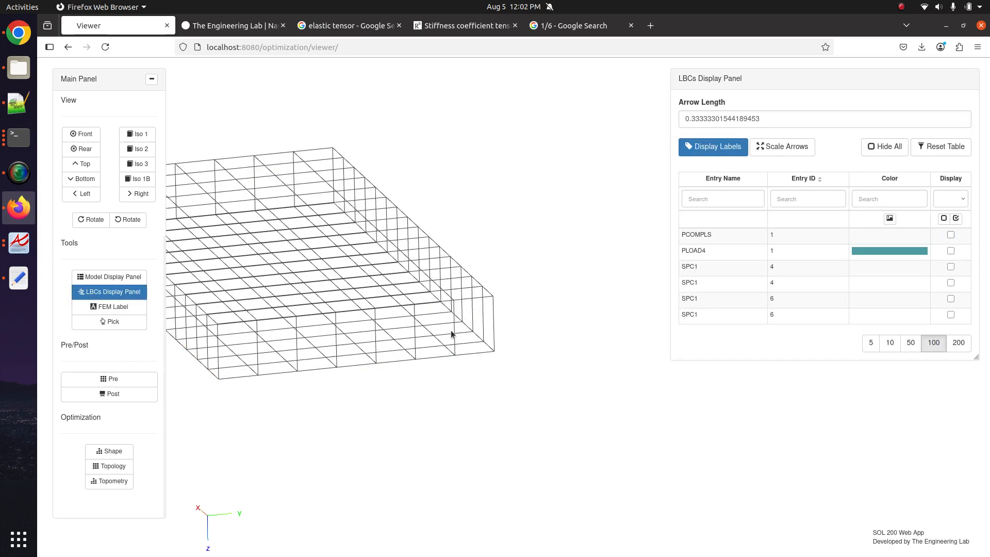
{"action": "scroll", "coordinate": [451, 330], "scroll_direction": "up", "scroll_amount": 3}
{"action": "left_click_drag", "start_coordinate": [450, 331], "coordinate": [437, 356]}
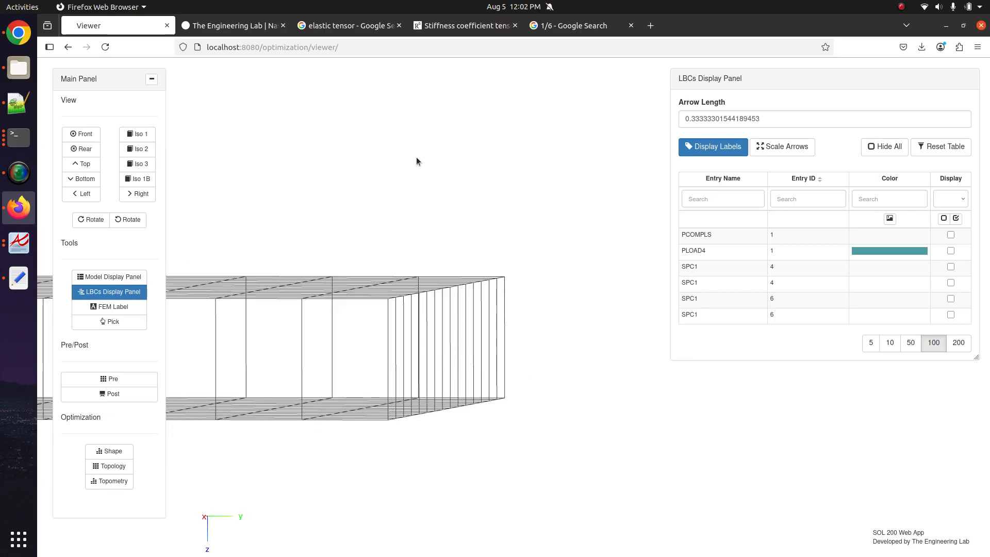
{"action": "scroll", "coordinate": [416, 156], "scroll_direction": "up", "scroll_amount": 5}
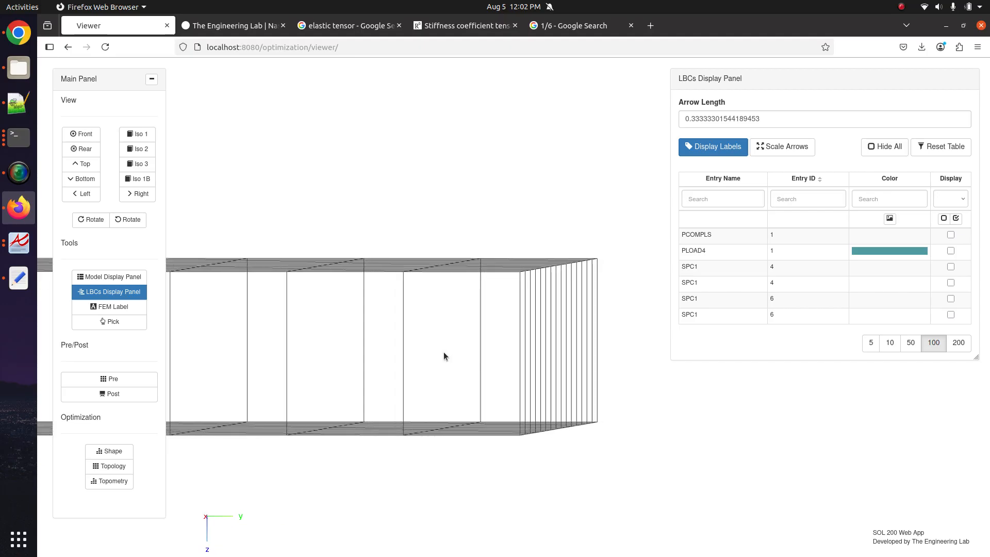
{"action": "scroll", "coordinate": [495, 345], "scroll_direction": "up", "scroll_amount": 2}
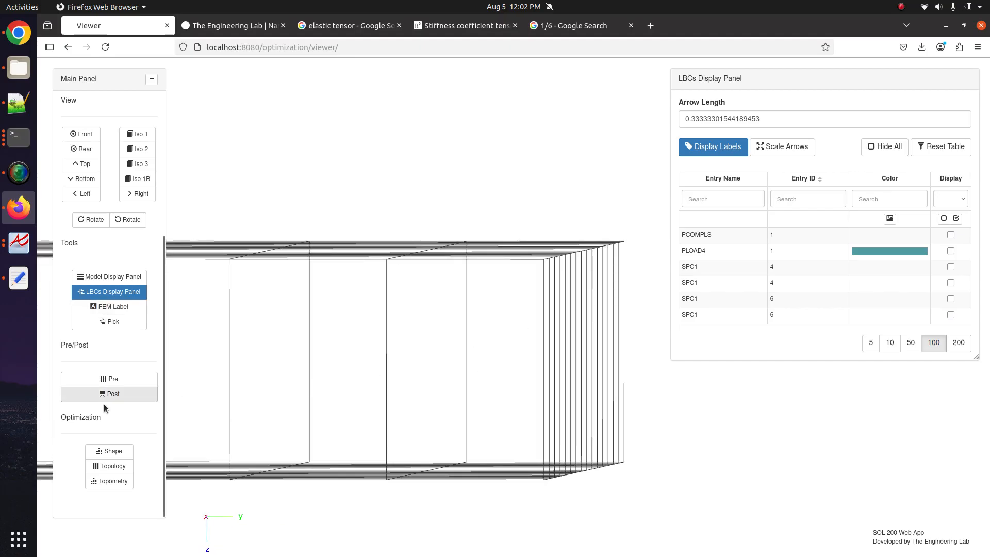
{"action": "left_click", "coordinate": [123, 384]}
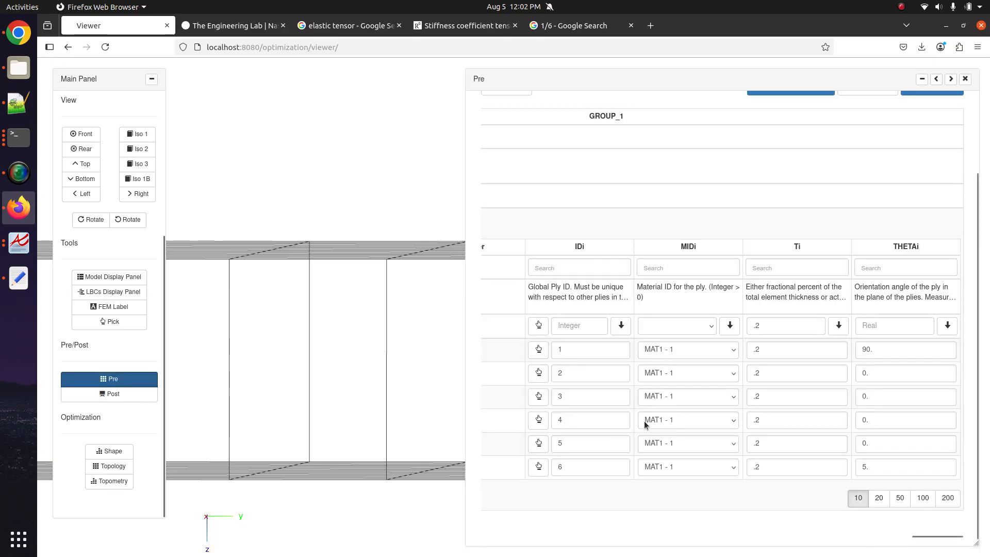
- Add extra ply rows to the PCOMPLS table and fill .2 thickness down to them
{"action": "scroll", "coordinate": [644, 419], "scroll_direction": "left", "scroll_amount": 5}
{"action": "scroll", "coordinate": [610, 385], "scroll_direction": "left", "scroll_amount": 2}
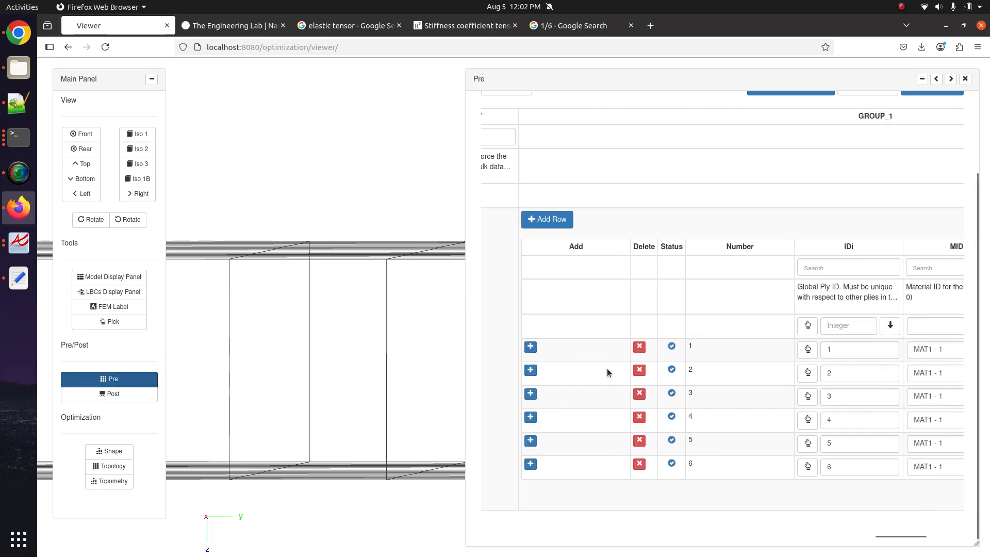
{"action": "left_click", "coordinate": [565, 221]}
{"action": "left_click", "coordinate": [565, 220]}
{"action": "left_click", "coordinate": [565, 221]}
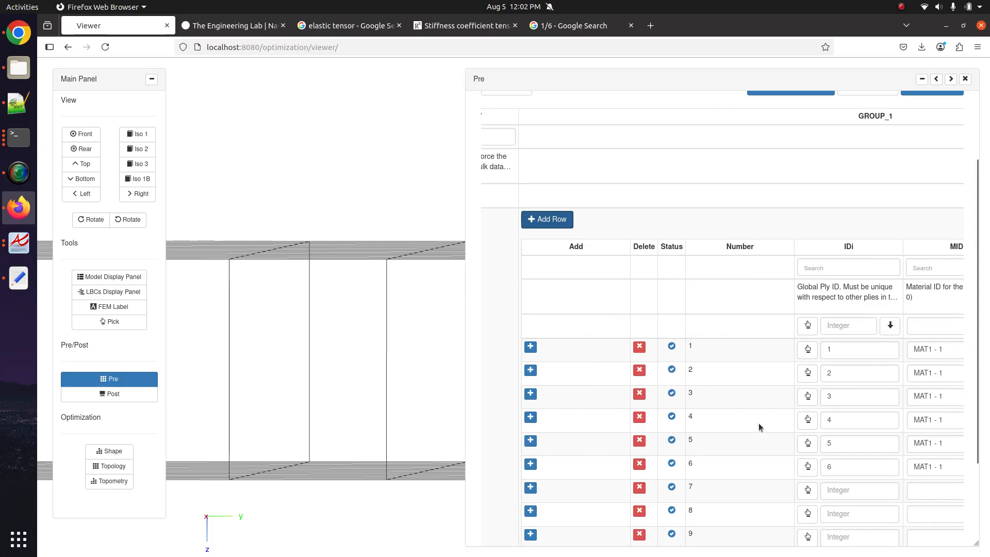
{"action": "scroll", "coordinate": [756, 424], "scroll_direction": "right", "scroll_amount": 5}
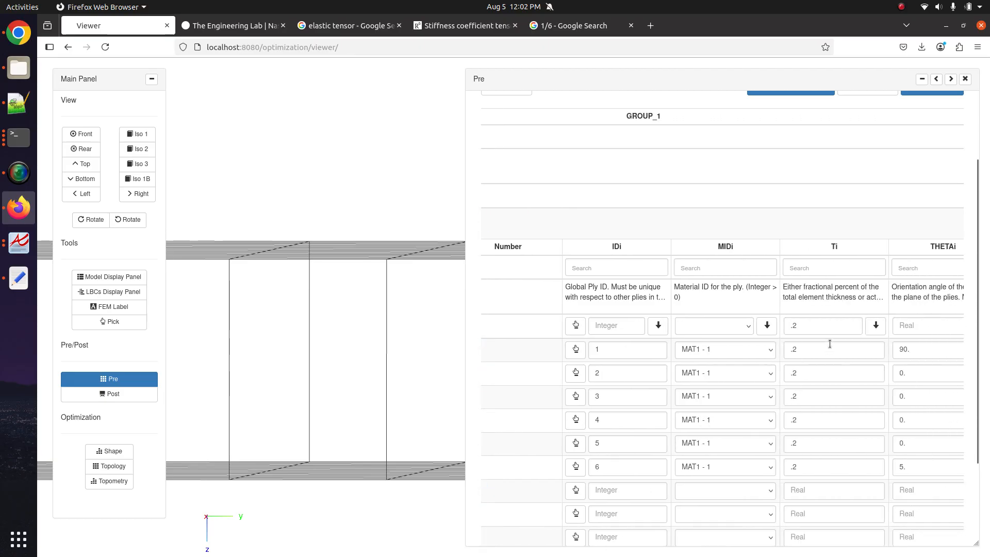
{"action": "left_click", "coordinate": [875, 325]}
{"action": "scroll", "coordinate": [795, 395], "scroll_direction": "right", "scroll_amount": 1}
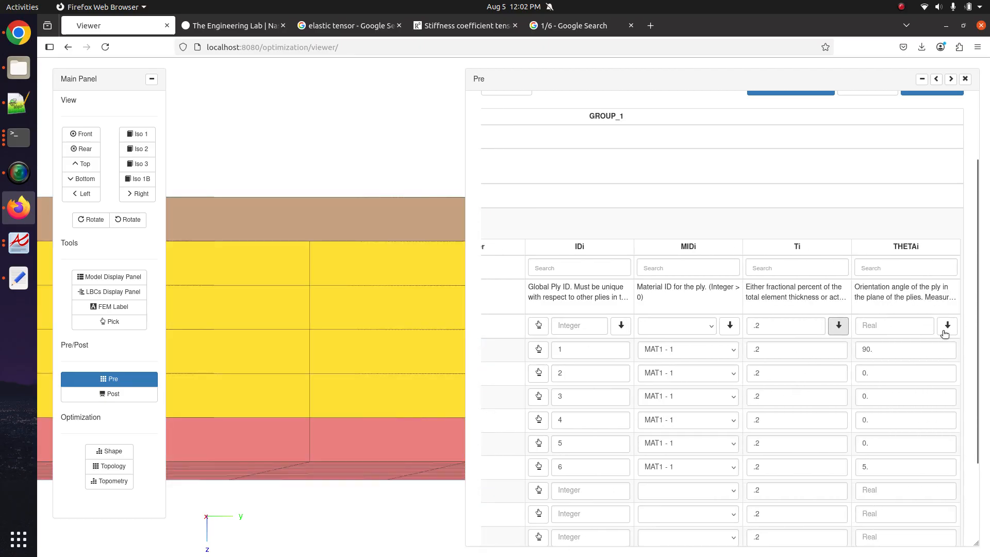
{"action": "left_click", "coordinate": [920, 325]}
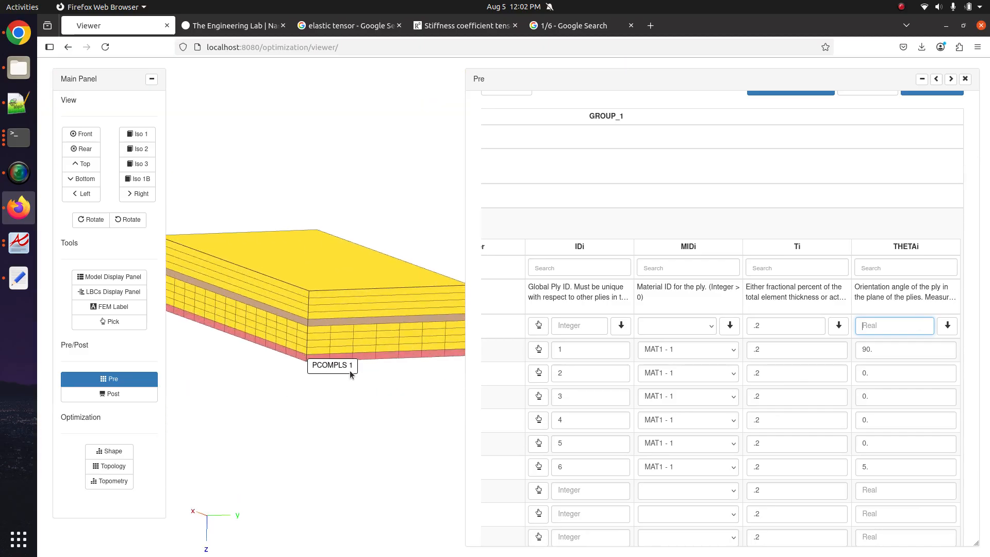
{"action": "mouse_move", "coordinate": [350, 371]}
{"action": "left_mouse_down"}
{"action": "mouse_move", "coordinate": [306, 365]}
{"action": "mouse_move", "coordinate": [354, 371]}
{"action": "left_mouse_up"}
{"action": "scroll", "coordinate": [305, 365], "scroll_direction": "up", "scroll_amount": 4}
{"action": "scroll", "coordinate": [355, 370], "scroll_direction": "up", "scroll_amount": 4}
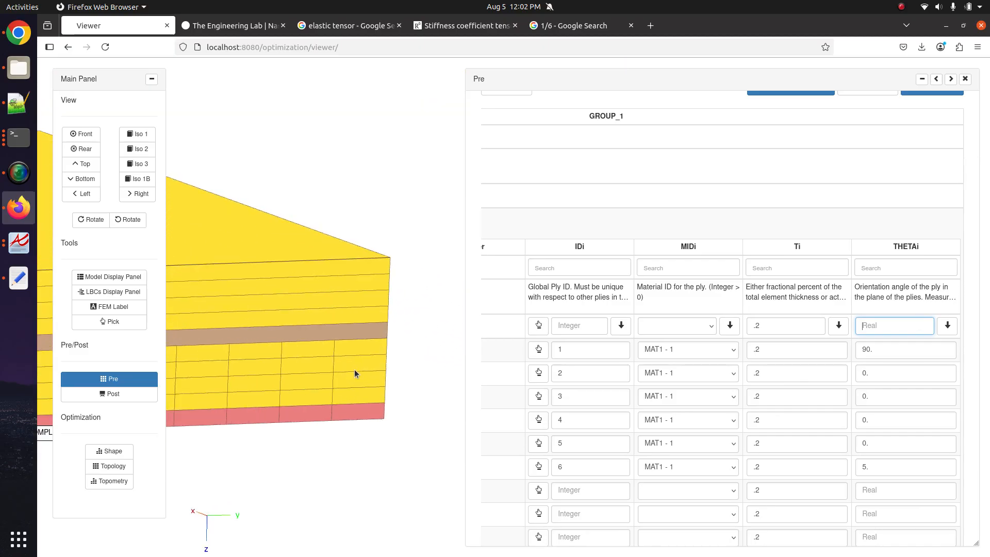
- Close the Pre table and toggle the PCOMPLS display in the LBCs list
{"action": "left_click", "coordinate": [124, 378]}
{"action": "left_click", "coordinate": [113, 292]}
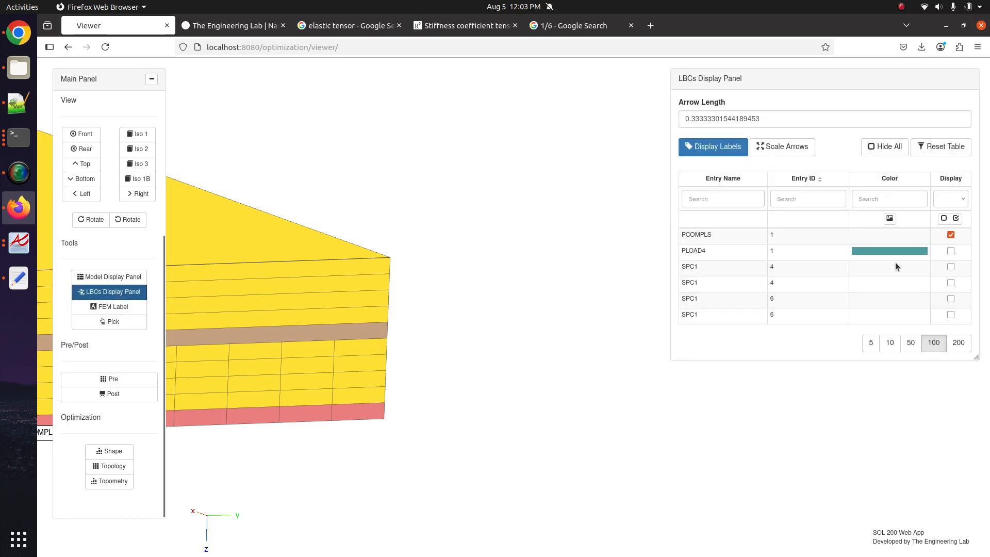
{"action": "left_click", "coordinate": [950, 235]}
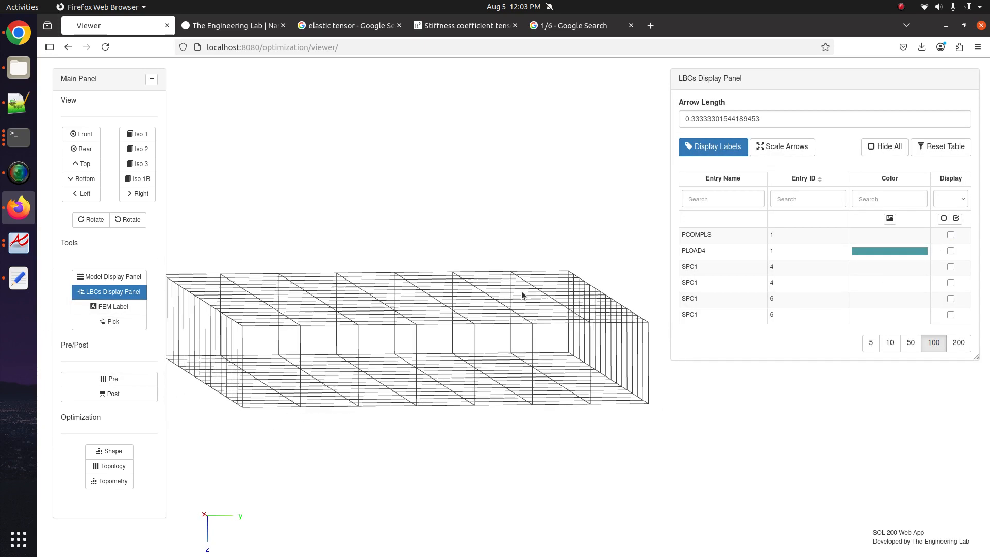
{"action": "scroll", "coordinate": [447, 344], "scroll_direction": "up", "scroll_amount": 4}
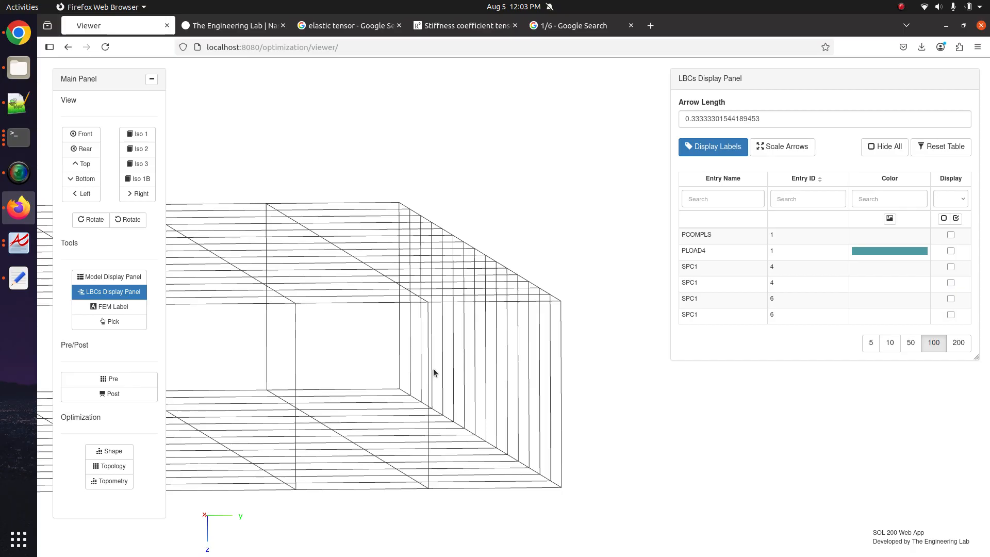
- Reopen the Pre table and delete ply rows 11 down to 7, leaving six plies
{"action": "left_click", "coordinate": [103, 379]}
{"action": "scroll", "coordinate": [581, 378], "scroll_direction": "down", "scroll_amount": 3}
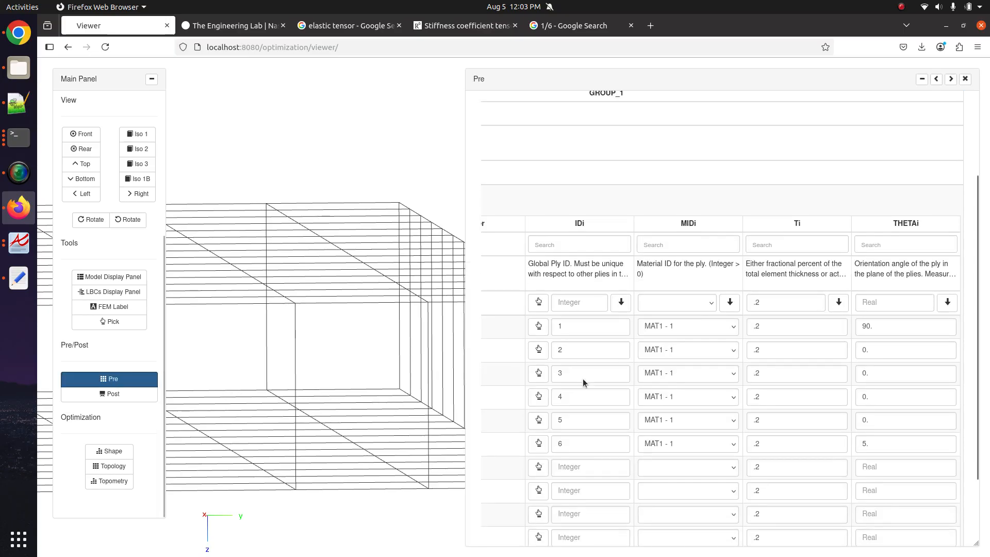
{"action": "left_click_drag", "start_coordinate": [925, 537], "coordinate": [882, 538]}
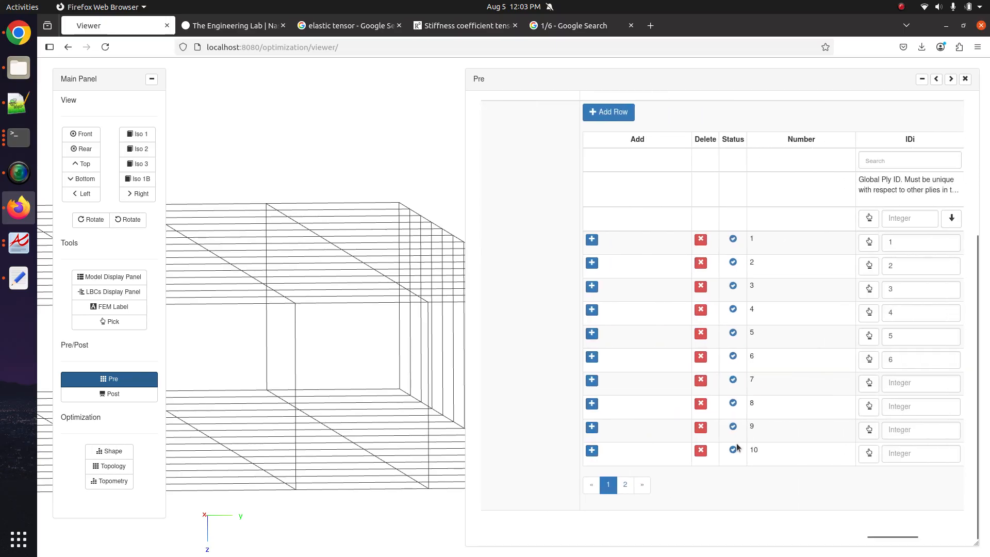
{"action": "left_click", "coordinate": [701, 452]}
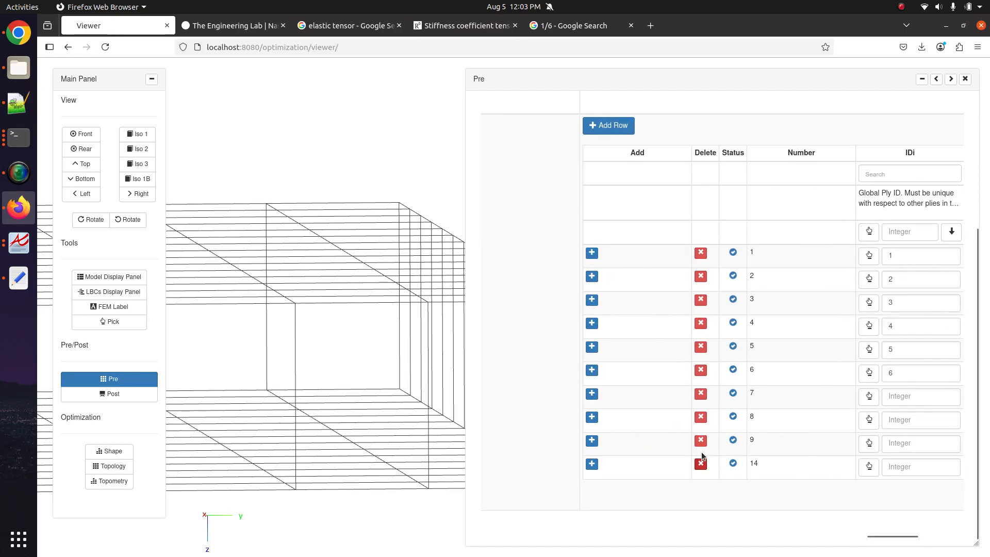
{"action": "left_click", "coordinate": [702, 453]}
{"action": "left_click", "coordinate": [702, 465]}
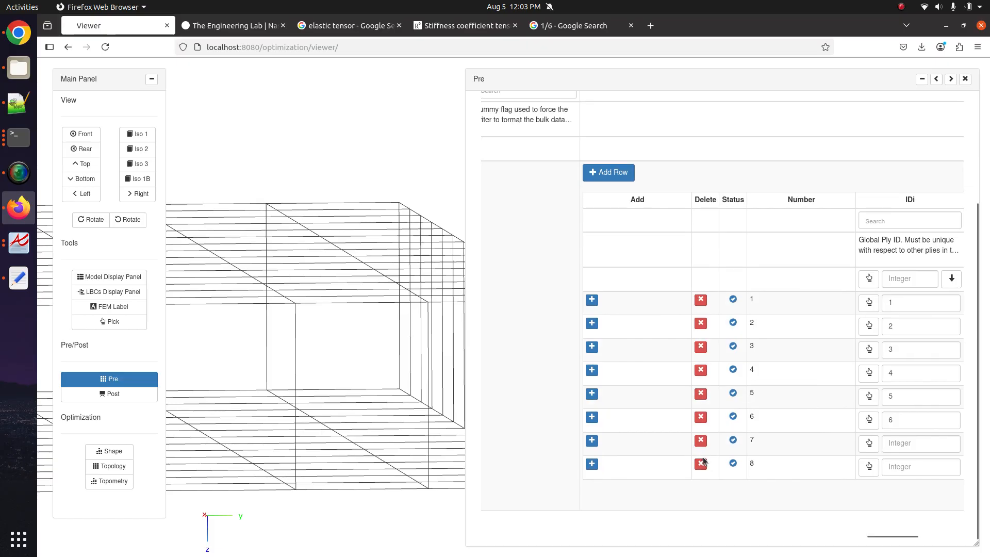
{"action": "left_click", "coordinate": [702, 465]}
{"action": "left_click", "coordinate": [702, 466]}
{"action": "scroll", "coordinate": [850, 510], "scroll_direction": "right", "scroll_amount": 5}
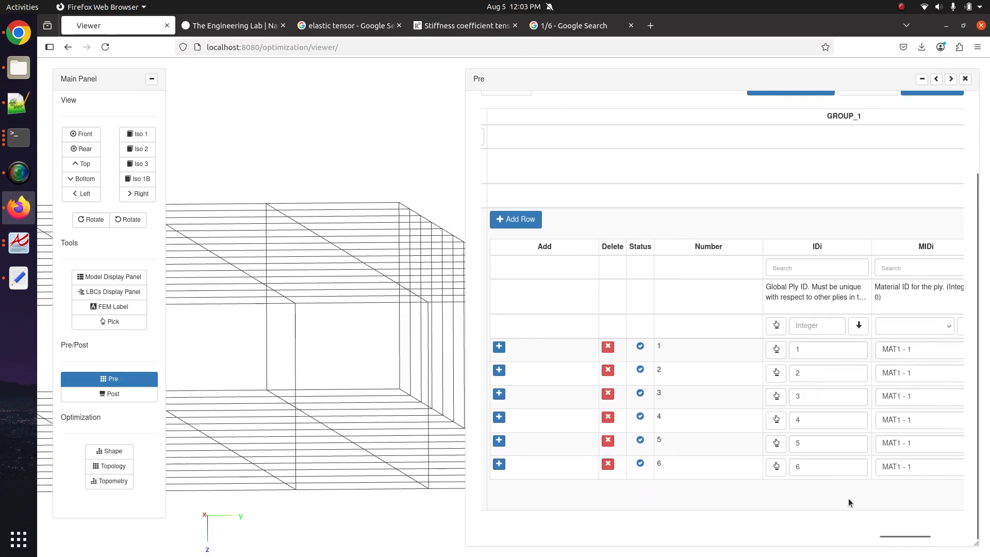
{"action": "scroll", "coordinate": [850, 494], "scroll_direction": "right", "scroll_amount": 2}
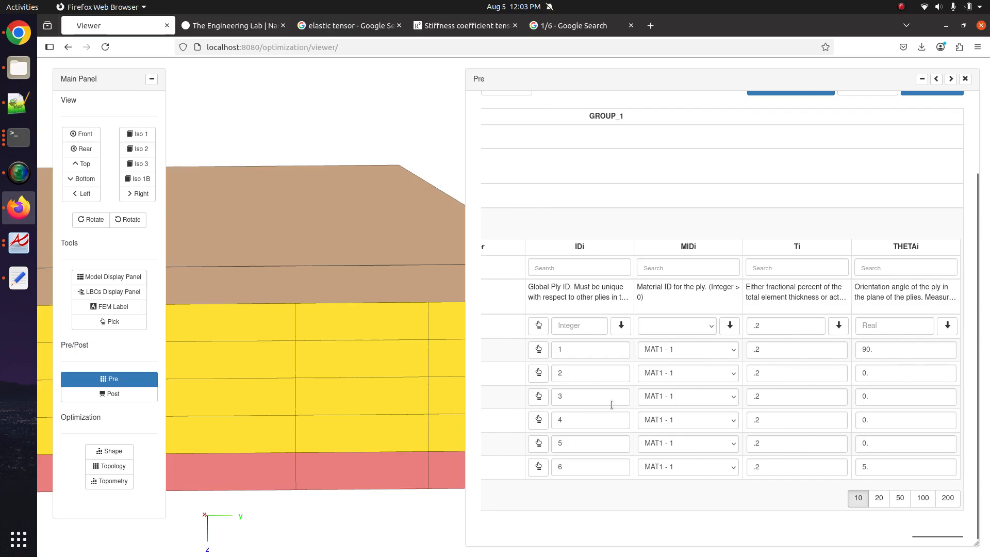
- Fill 0.1666 thickness down to all six plies from the Ti entry field
{"action": "left_click_drag", "start_coordinate": [319, 367], "coordinate": [263, 371]}
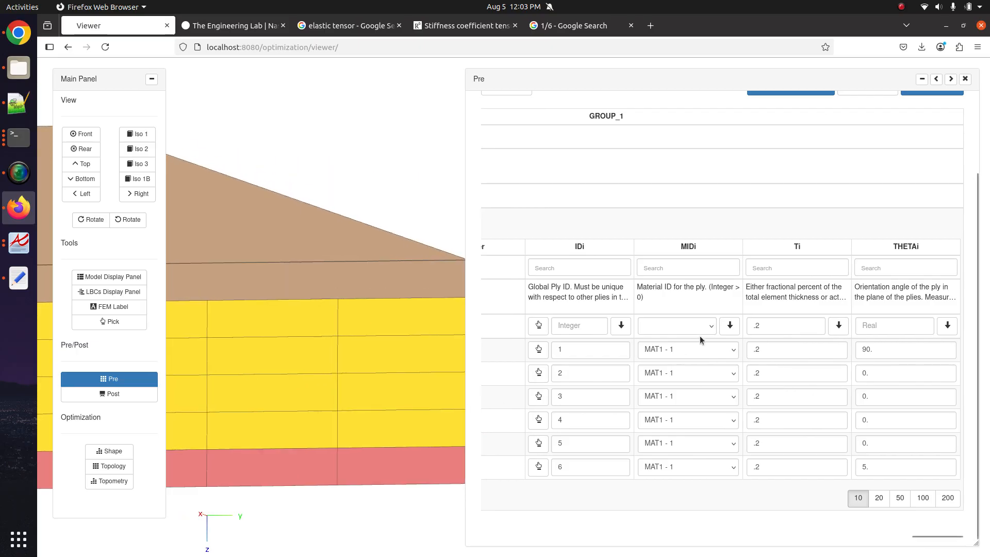
{"action": "double_click", "coordinate": [768, 323]}
{"action": "type", "text": "0.1666"}
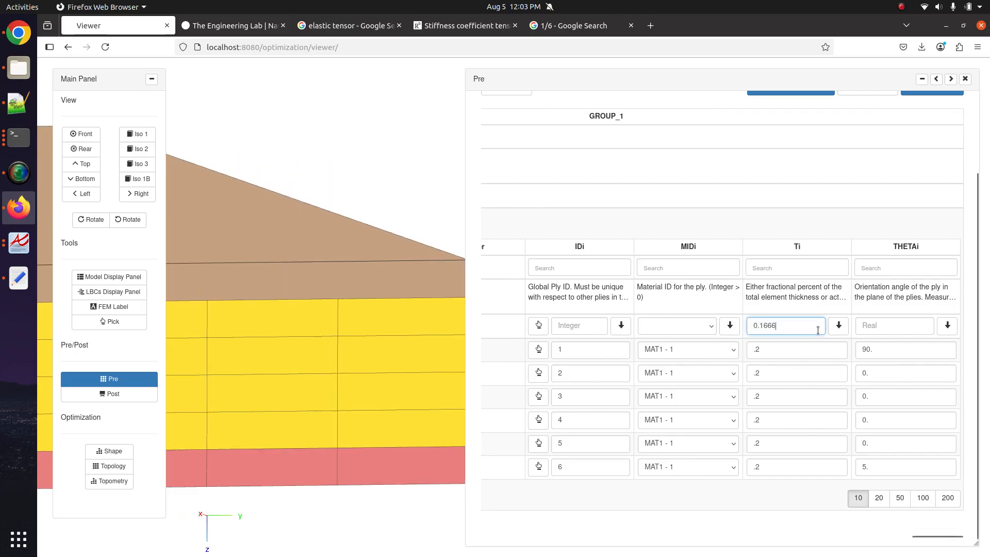
{"action": "left_click", "coordinate": [838, 325]}
{"action": "left_click_drag", "start_coordinate": [309, 442], "coordinate": [353, 437]}
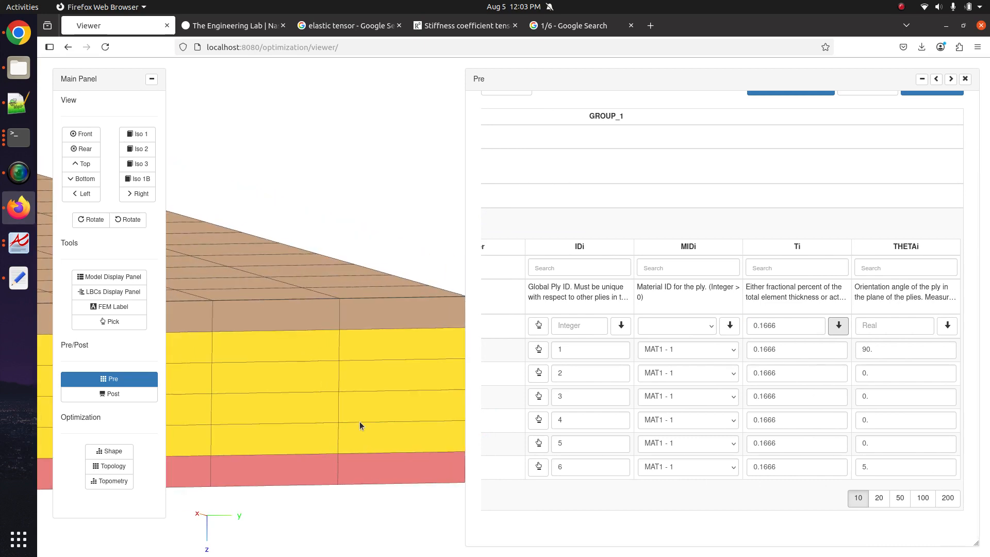
- Widen the ply table and change the DIRECT layer direction from 1 to -1
{"action": "left_click", "coordinate": [938, 78]}
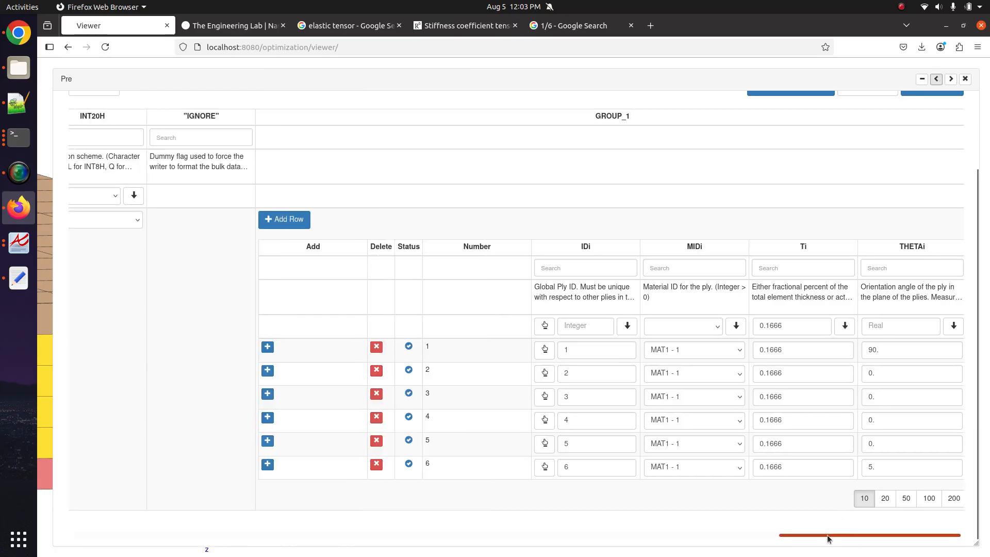
{"action": "left_click_drag", "start_coordinate": [827, 536], "coordinate": [91, 515]}
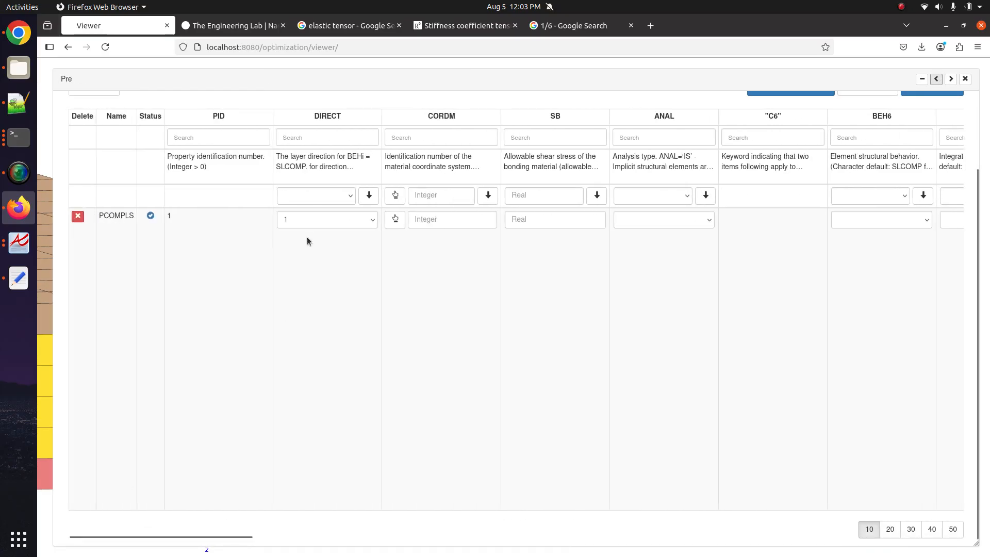
{"action": "left_click", "coordinate": [317, 221]}
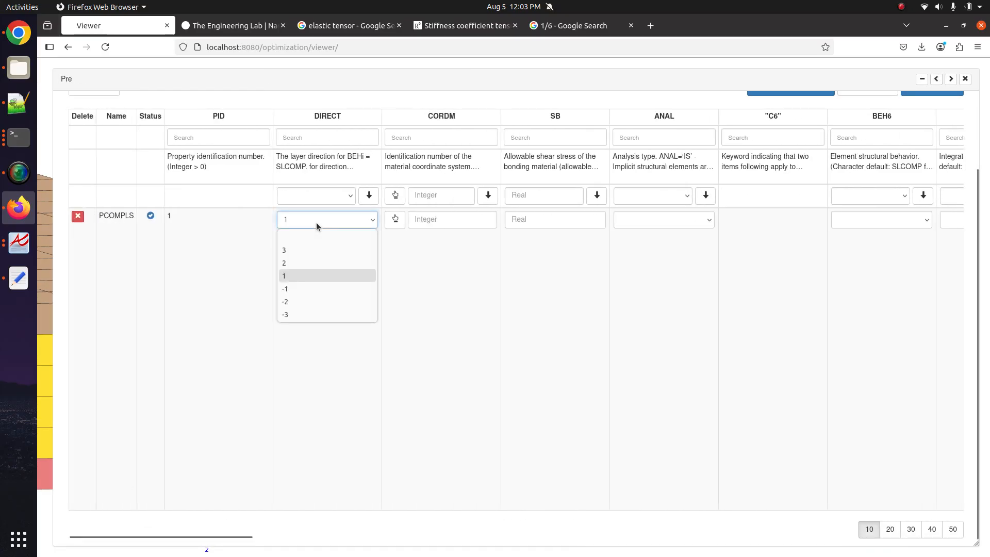
{"action": "left_click", "coordinate": [310, 289]}
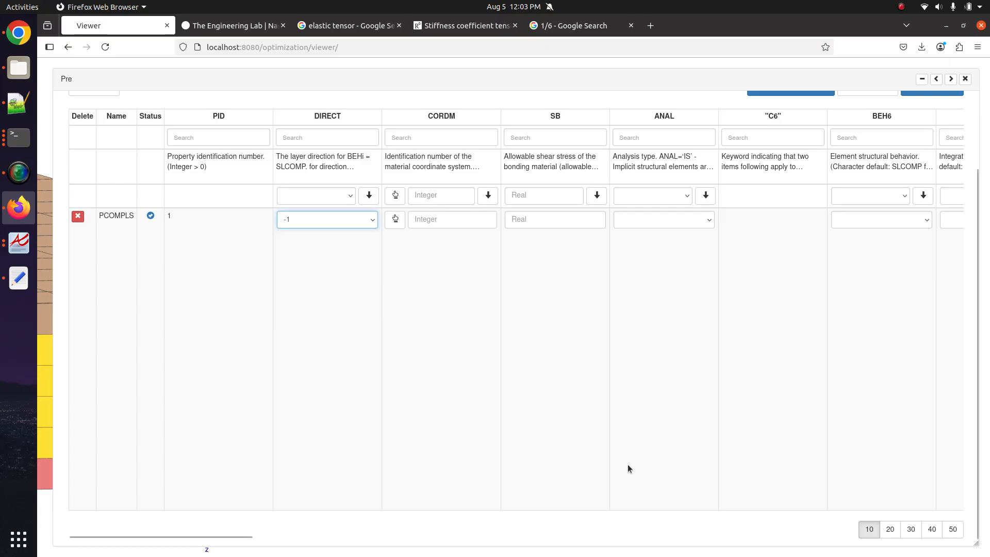
{"action": "left_click", "coordinate": [950, 79]}
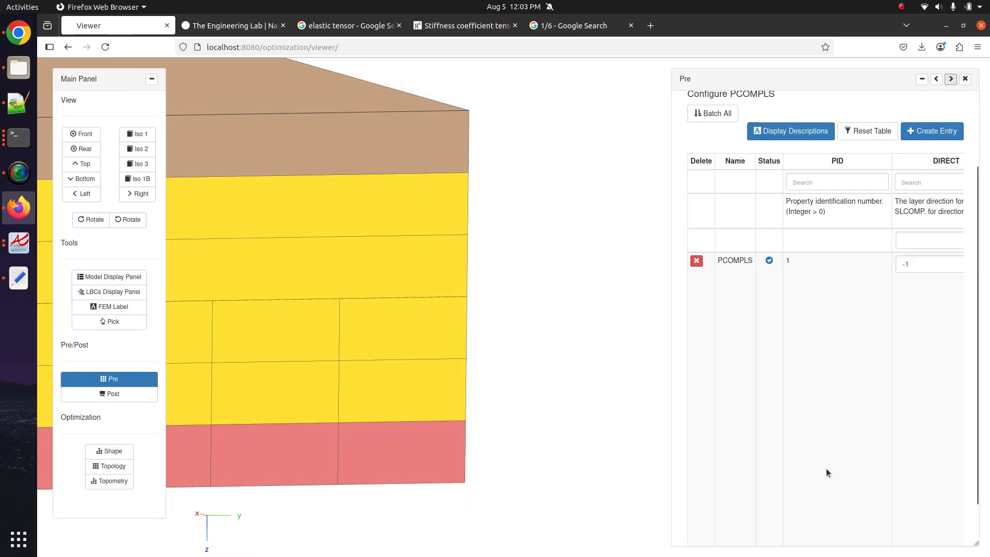
{"action": "scroll", "coordinate": [819, 477], "scroll_direction": "down", "scroll_amount": 2}
{"action": "left_click_drag", "start_coordinate": [700, 535], "coordinate": [967, 537]}
{"action": "left_click_drag", "start_coordinate": [759, 323], "coordinate": [825, 322]}
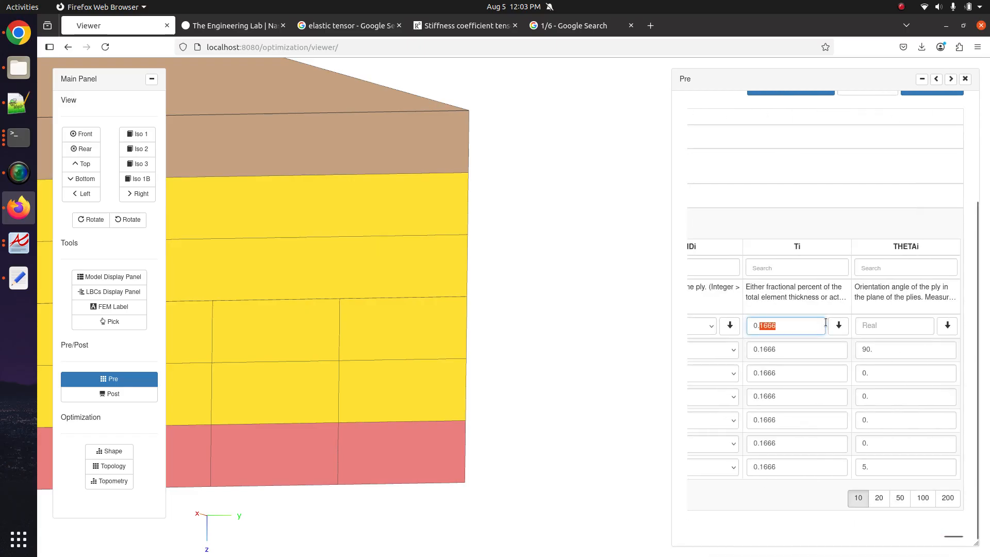
{"action": "type", "text": "01"}
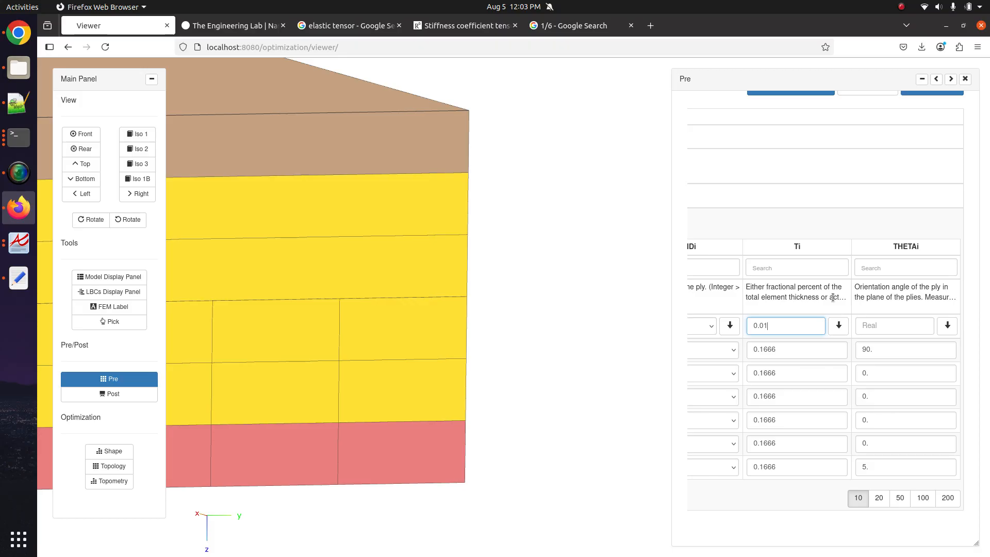
{"action": "left_click", "coordinate": [839, 325]}
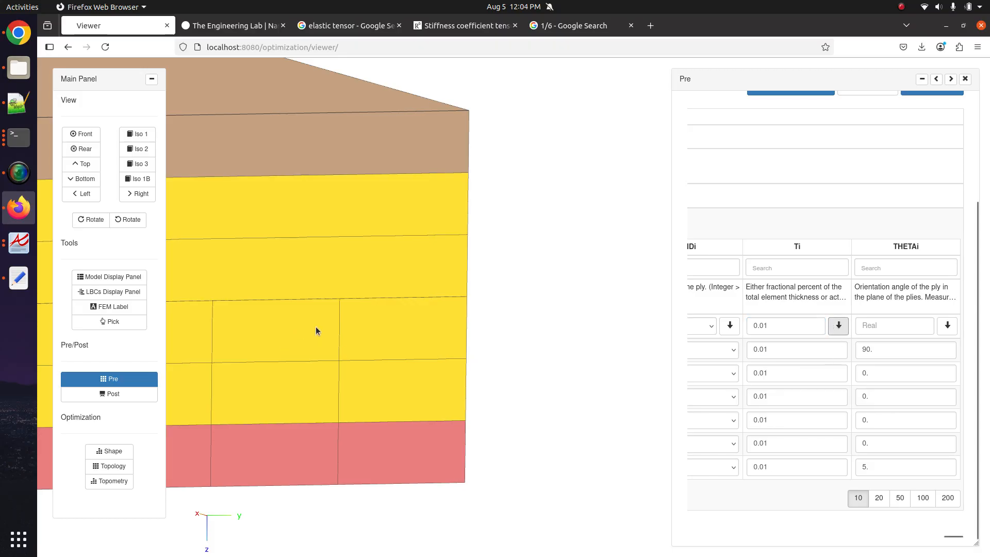
{"action": "scroll", "coordinate": [324, 336], "scroll_direction": "down", "scroll_amount": 5}
{"action": "left_click_drag", "start_coordinate": [326, 336], "coordinate": [387, 312]}
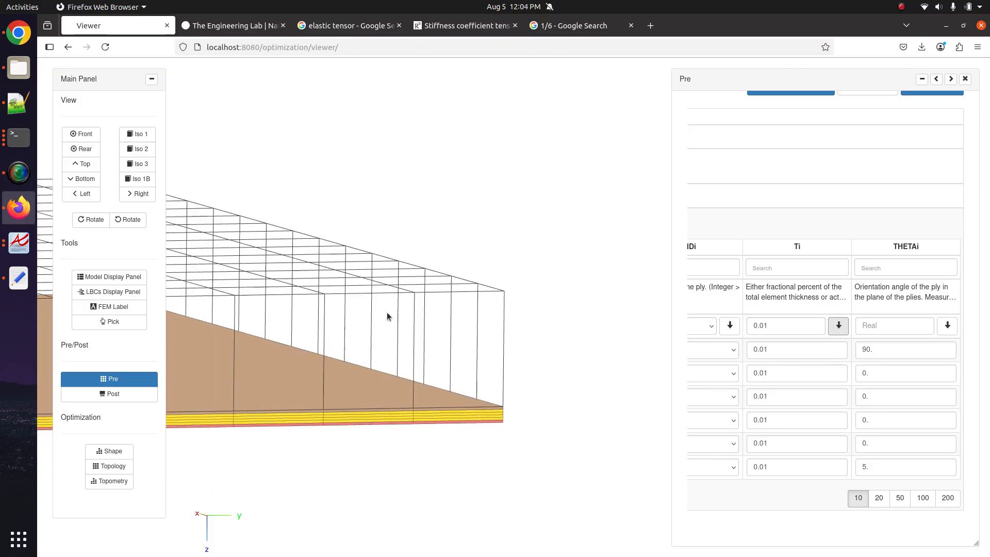
{"action": "scroll", "coordinate": [387, 316], "scroll_direction": "up", "scroll_amount": 5}
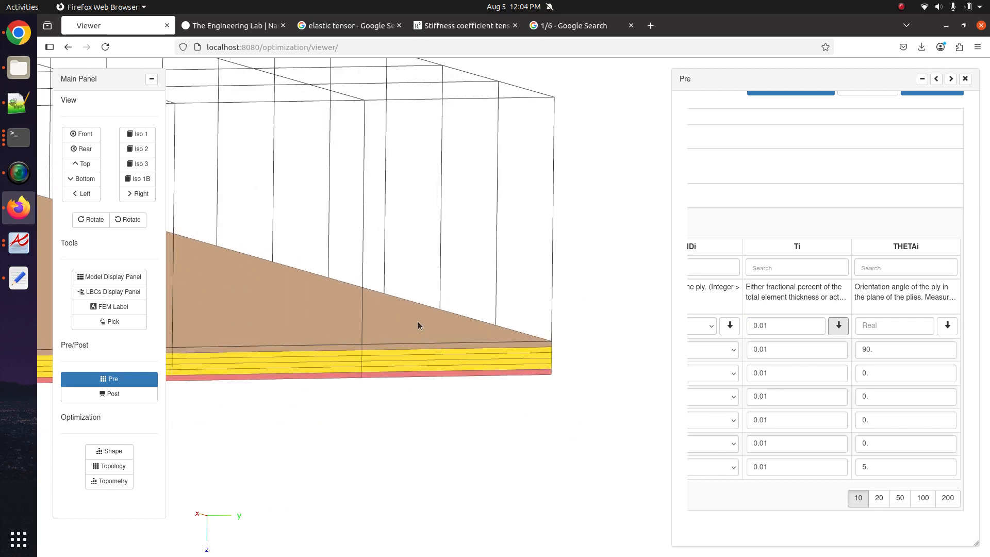
{"action": "scroll", "coordinate": [418, 325], "scroll_direction": "up", "scroll_amount": 2}
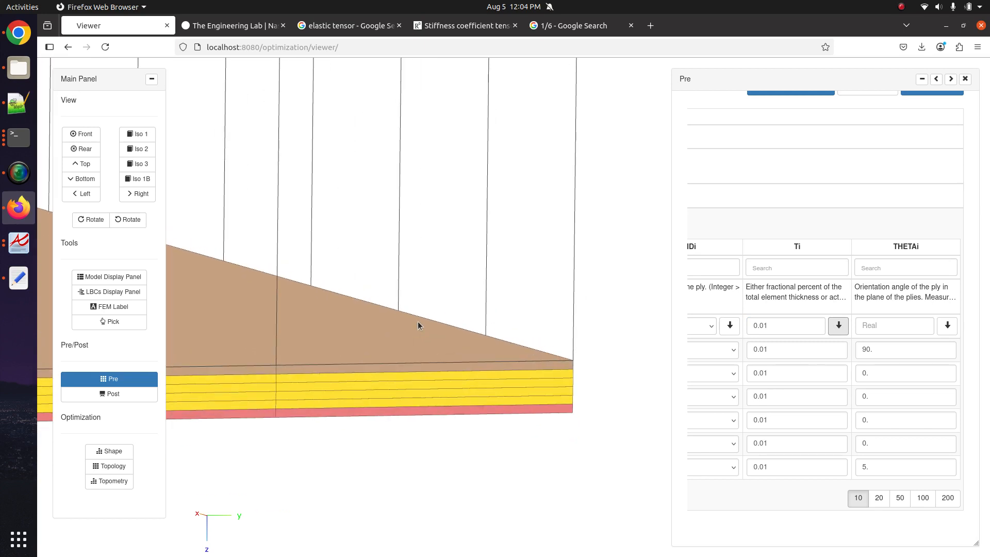
{"action": "scroll", "coordinate": [438, 407], "scroll_direction": "up", "scroll_amount": 3}
{"action": "scroll", "coordinate": [435, 350], "scroll_direction": "up", "scroll_amount": 3}
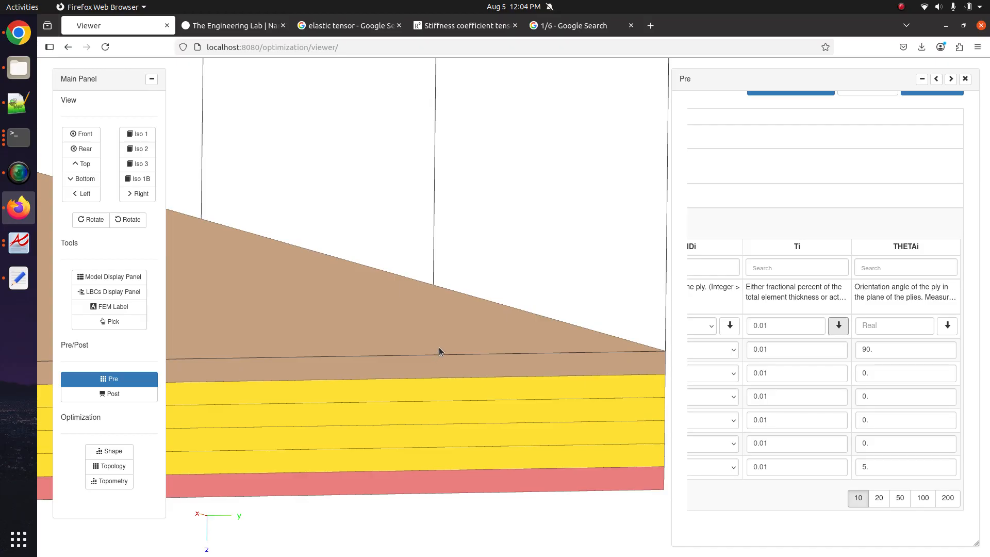
{"action": "scroll", "coordinate": [417, 383], "scroll_direction": "down", "scroll_amount": 5}
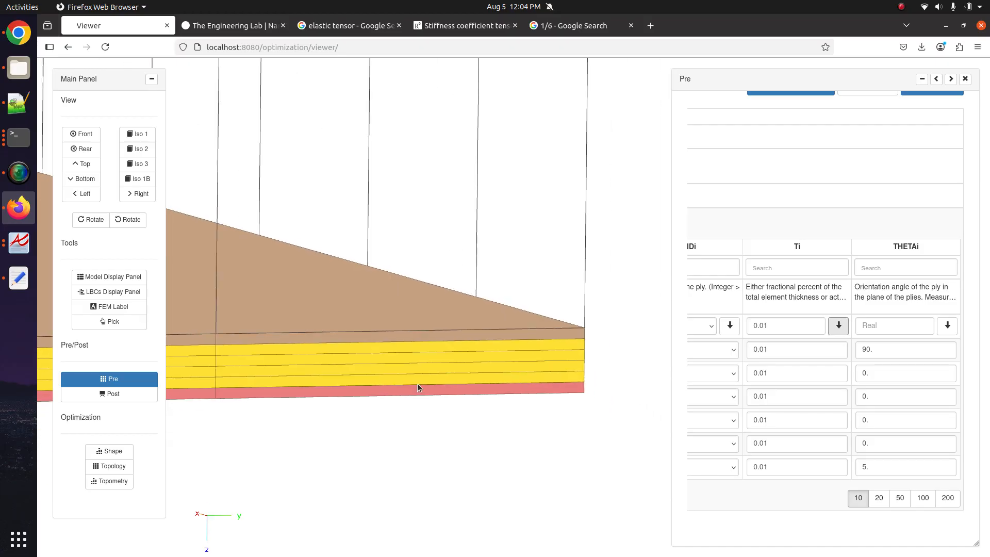
- Turn on display of the PCOMPLS solid elements in the model display settings
{"action": "left_click", "coordinate": [115, 307]}
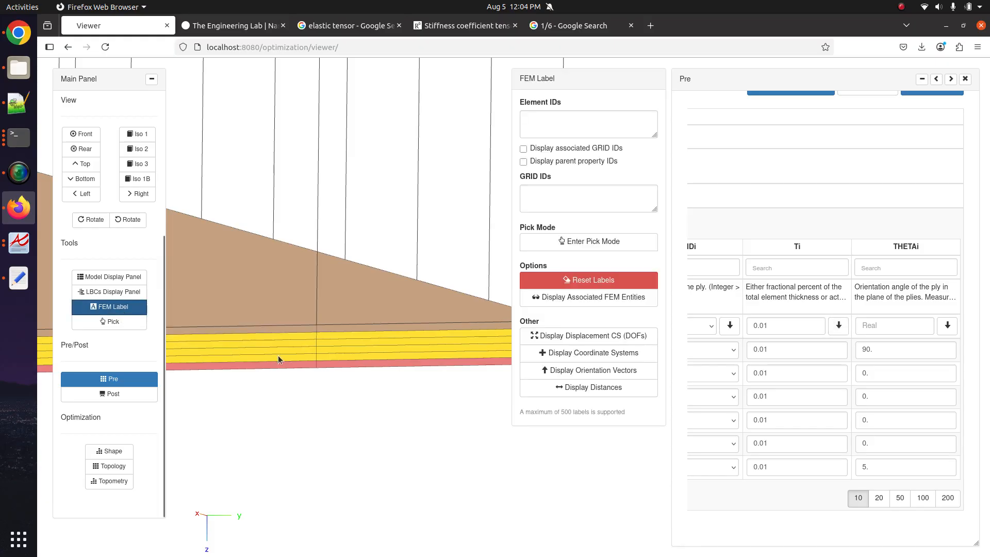
{"action": "scroll", "coordinate": [289, 353], "scroll_direction": "down", "scroll_amount": 2}
{"action": "scroll", "coordinate": [296, 354], "scroll_direction": "down", "scroll_amount": 4}
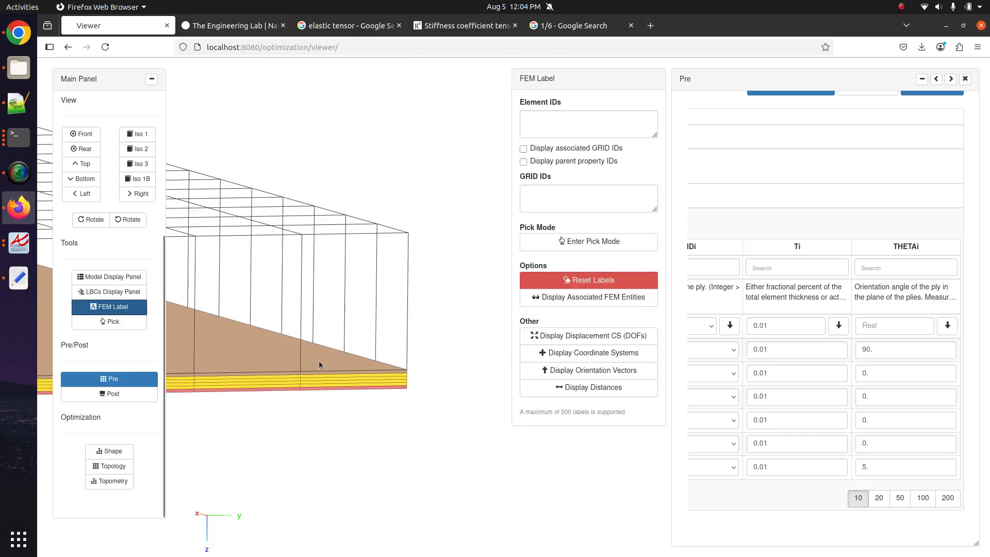
{"action": "scroll", "coordinate": [79, 256], "scroll_direction": "up", "scroll_amount": 2}
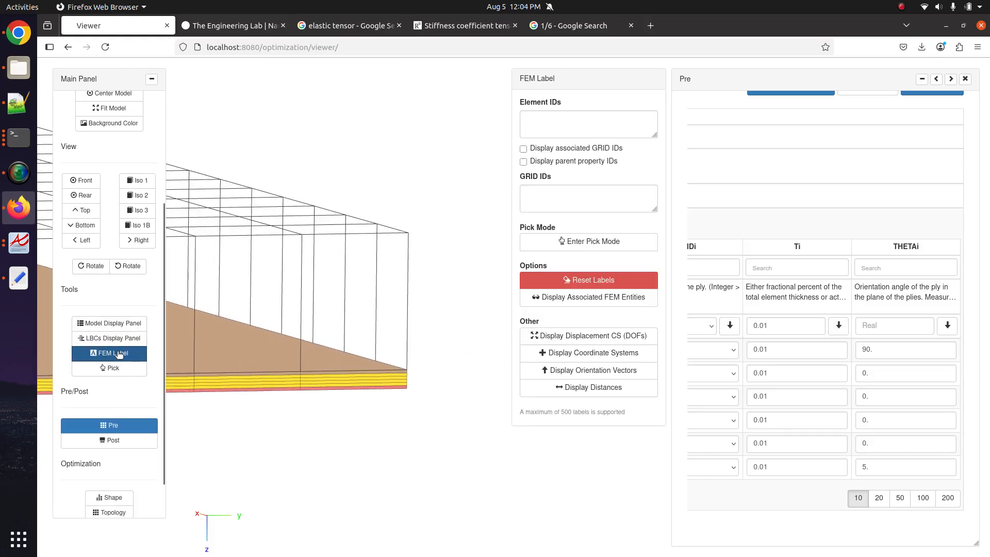
{"action": "left_click", "coordinate": [125, 325]}
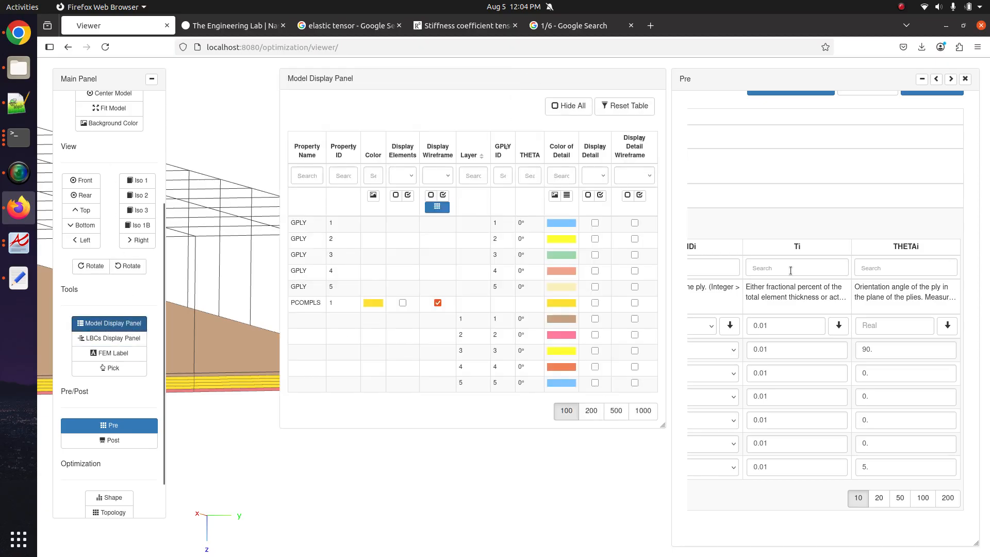
{"action": "left_click", "coordinate": [402, 303]}
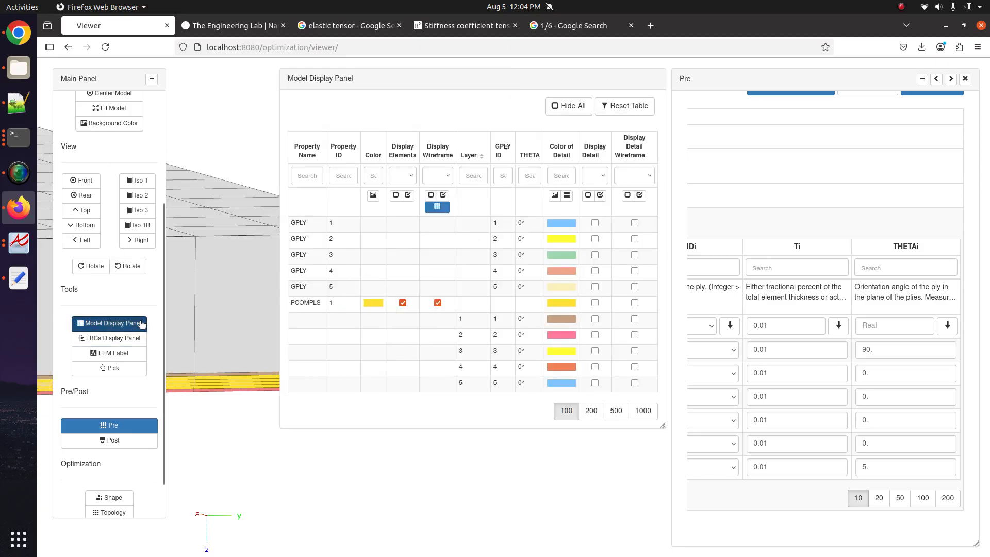
{"action": "left_click", "coordinate": [111, 323]}
{"action": "left_click", "coordinate": [113, 425]}
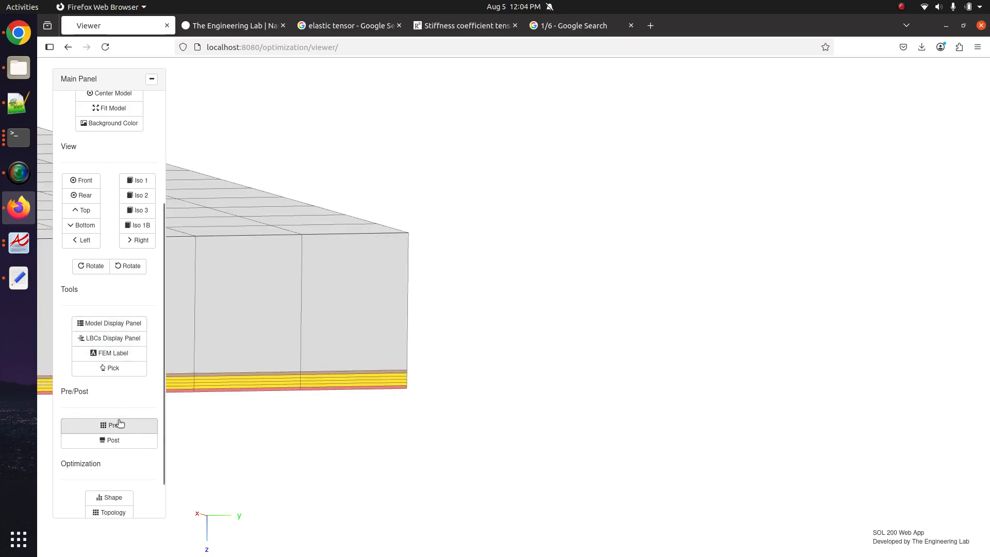
{"action": "left_click", "coordinate": [119, 338]}
{"action": "left_click", "coordinate": [119, 338]}
- Label a picked element as PCOMPLS 1, including its grid points, then turn picking off
{"action": "left_click", "coordinate": [119, 353]}
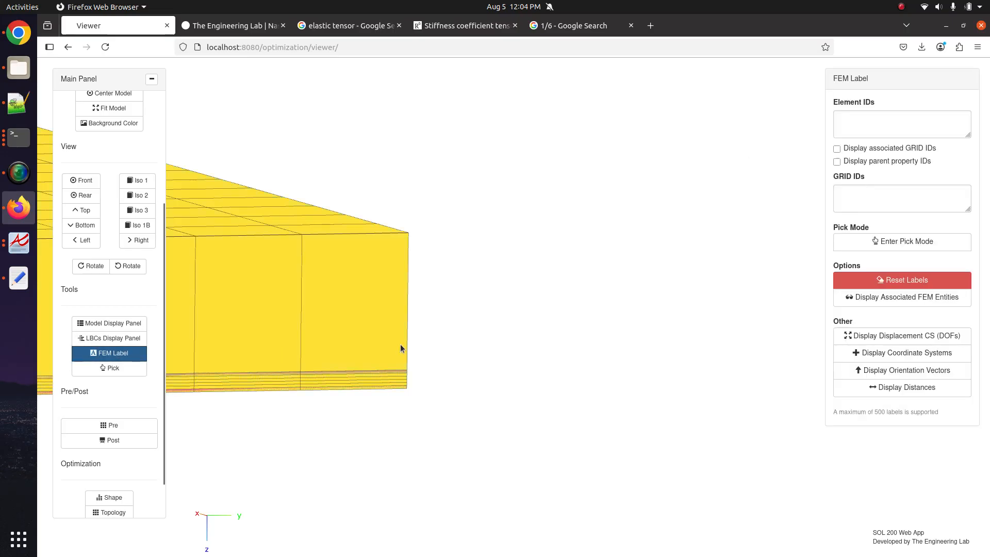
{"action": "left_click", "coordinate": [905, 241]}
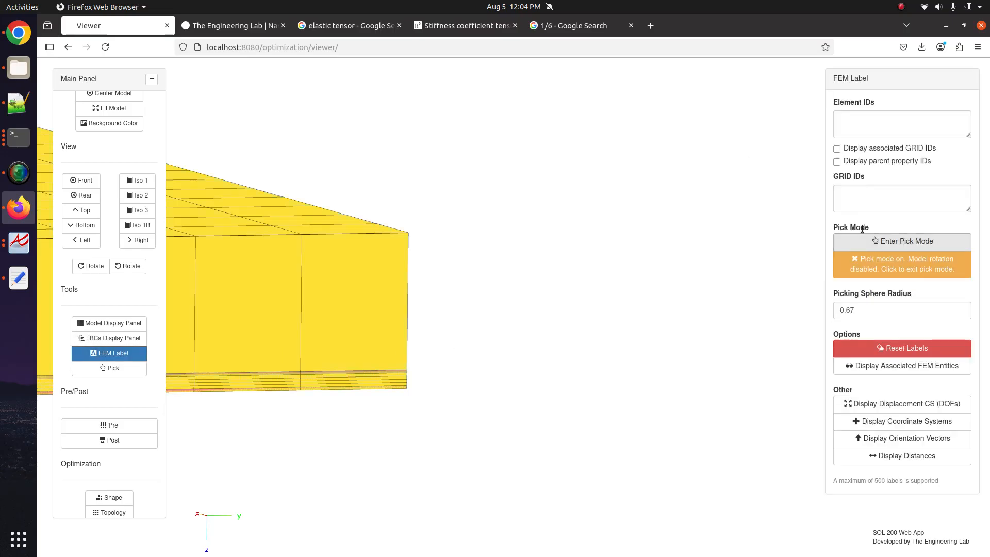
{"action": "left_click", "coordinate": [858, 196]}
{"action": "left_click", "coordinate": [851, 242]}
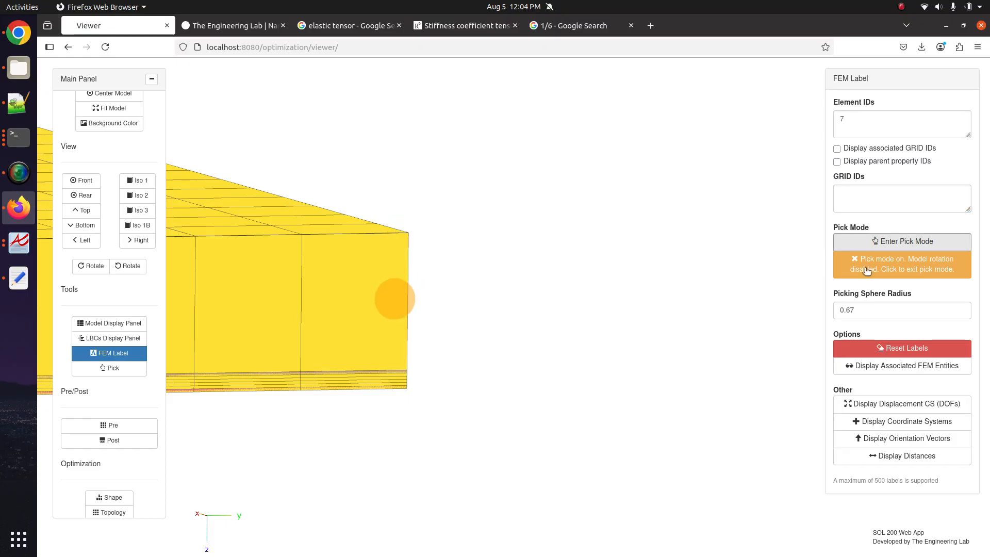
{"action": "left_click", "coordinate": [860, 152]}
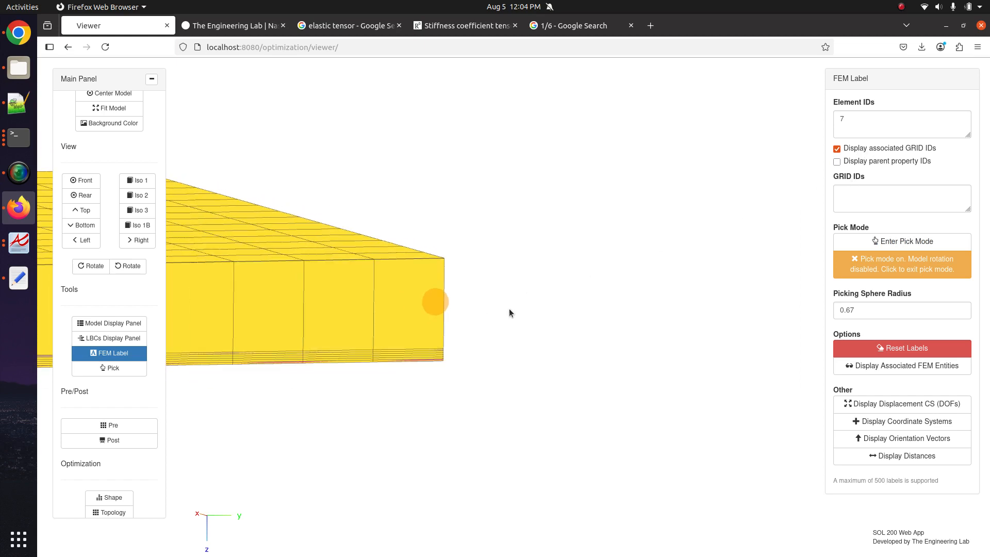
{"action": "scroll", "coordinate": [509, 309], "scroll_direction": "down", "scroll_amount": 5}
{"action": "left_click", "coordinate": [871, 272]}
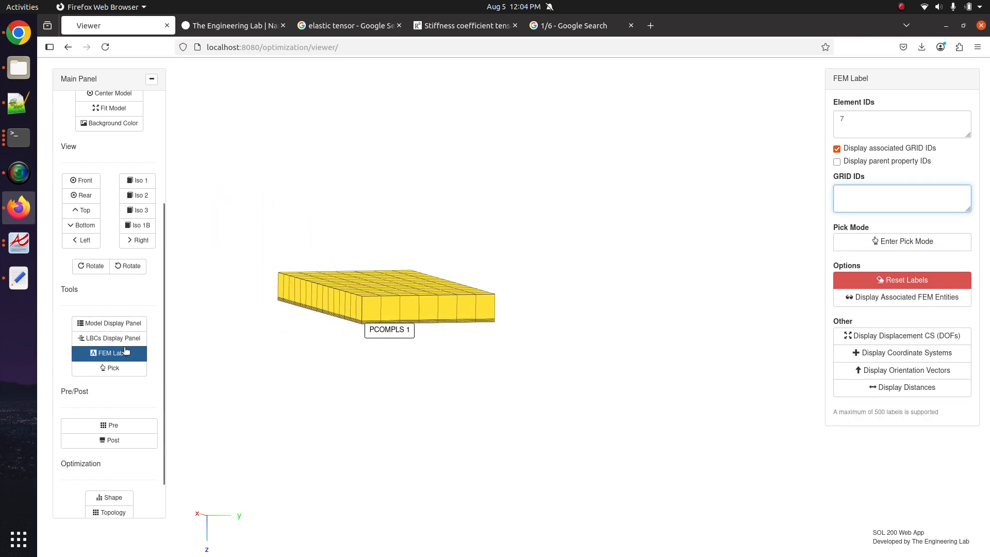
- Bring up the Post panel with its results options
{"action": "left_click", "coordinate": [125, 325]}
{"action": "left_click", "coordinate": [126, 329]}
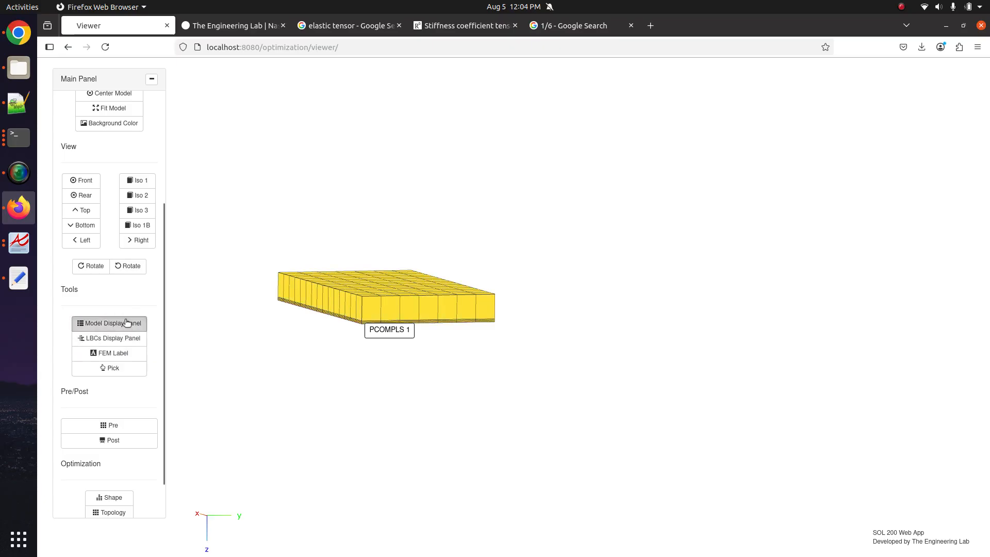
{"action": "left_click", "coordinate": [129, 325]}
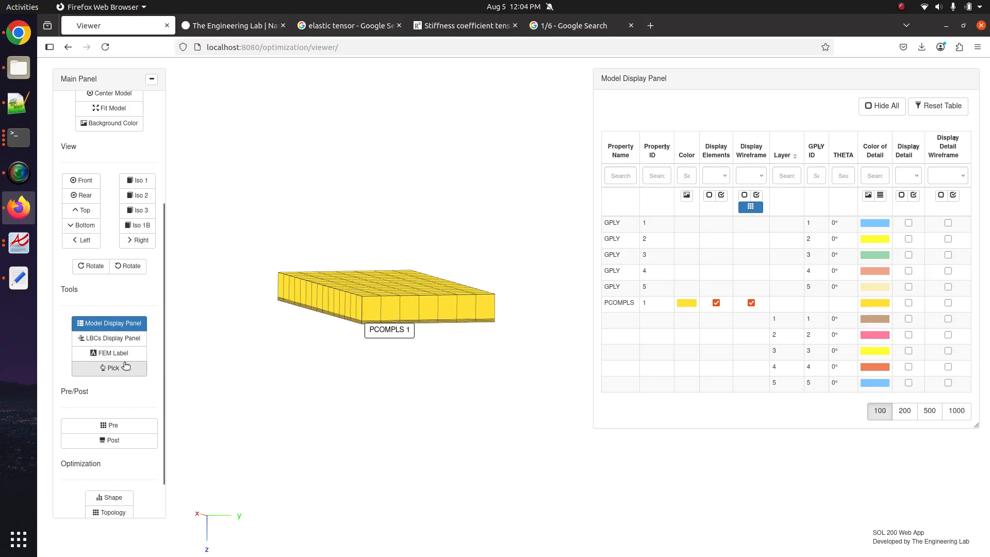
{"action": "left_click", "coordinate": [127, 440]}
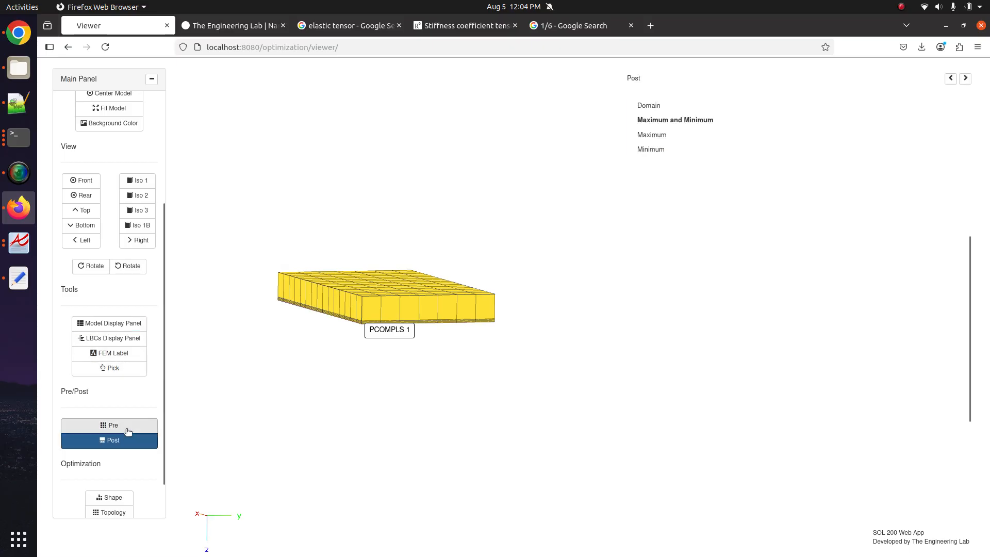
- Hide the solid elements and copy the first ply thickness down to all plies
{"action": "left_click", "coordinate": [128, 426]}
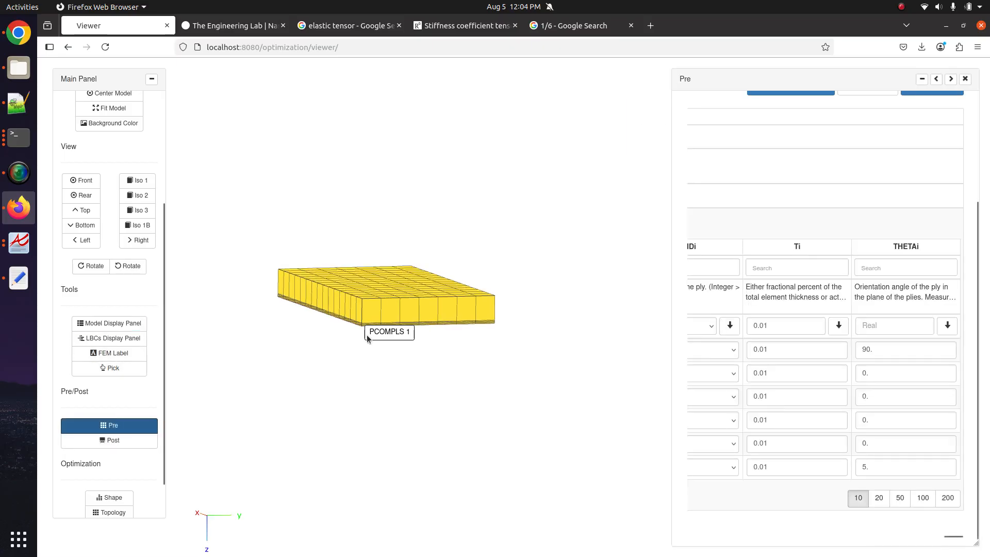
{"action": "scroll", "coordinate": [453, 420], "scroll_direction": "up", "scroll_amount": 5}
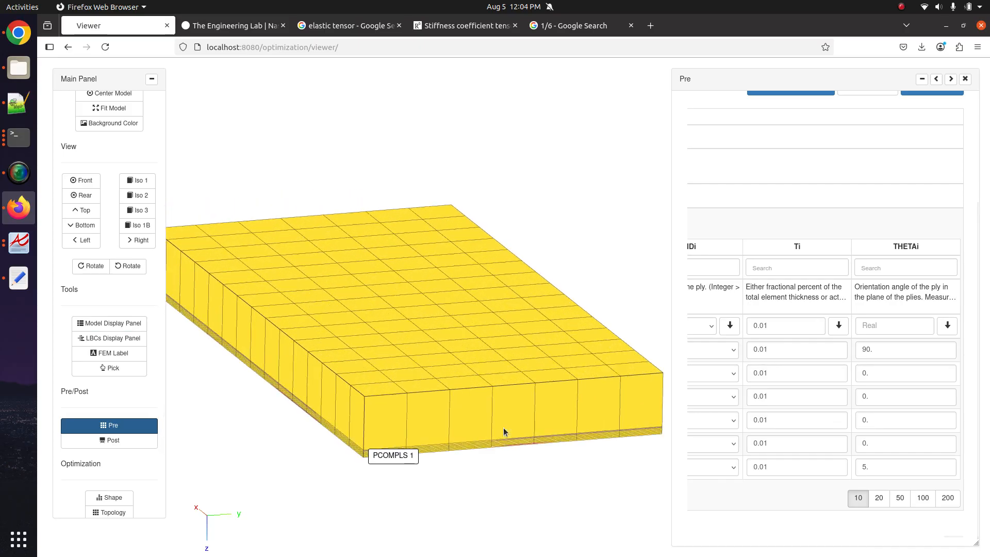
{"action": "left_click", "coordinate": [134, 324]}
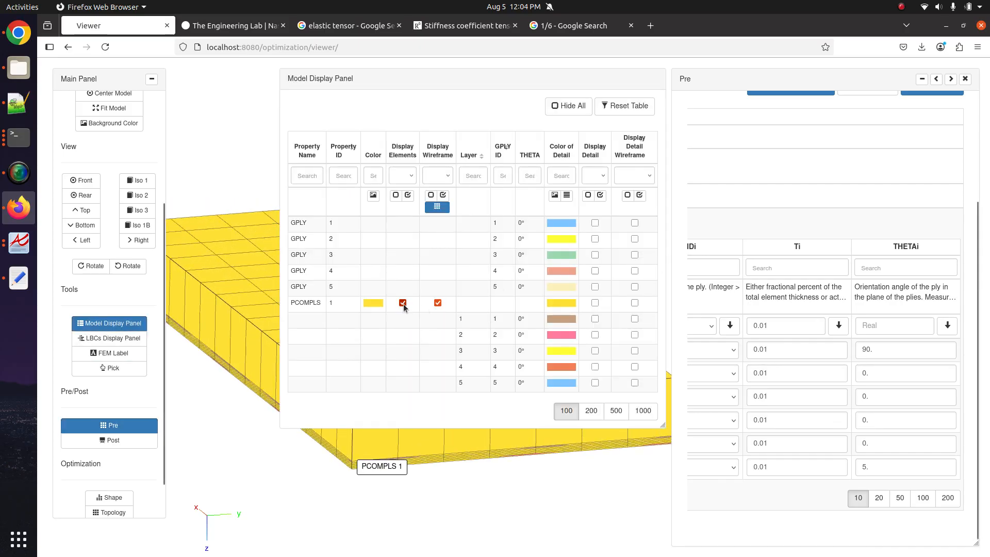
{"action": "left_click", "coordinate": [146, 325]}
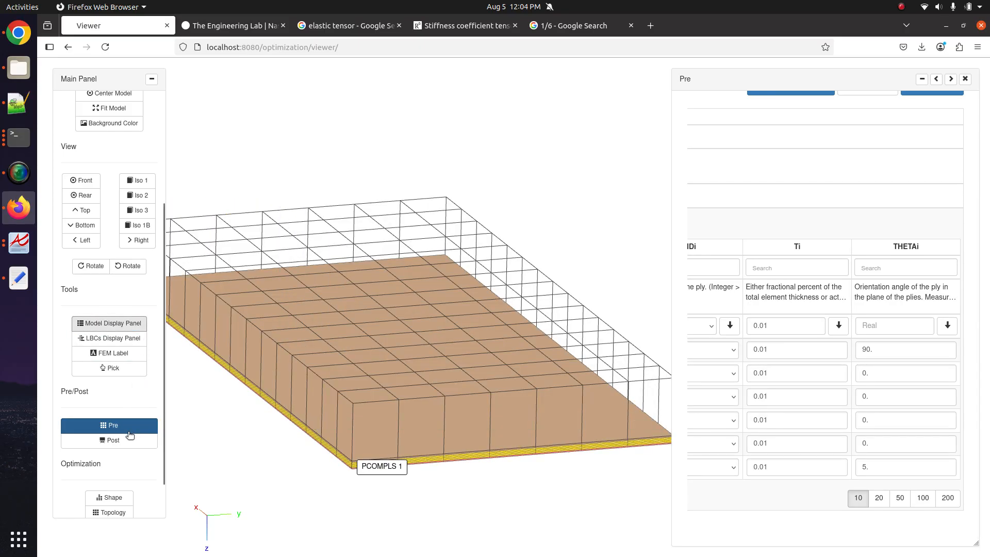
{"action": "left_click_drag", "start_coordinate": [760, 326], "coordinate": [766, 327]}
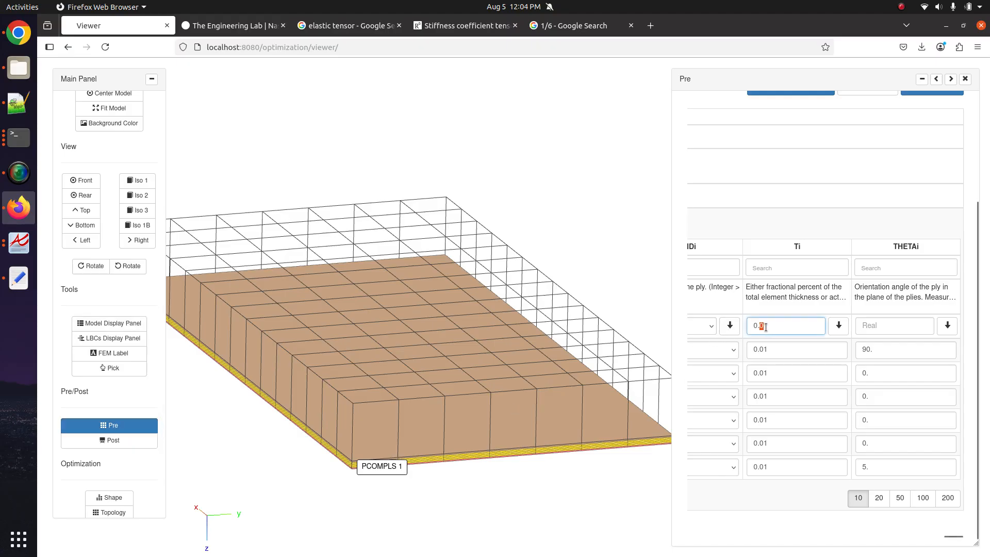
{"action": "left_click", "coordinate": [838, 325]}
{"action": "left_click_drag", "start_coordinate": [450, 423], "coordinate": [391, 385]}
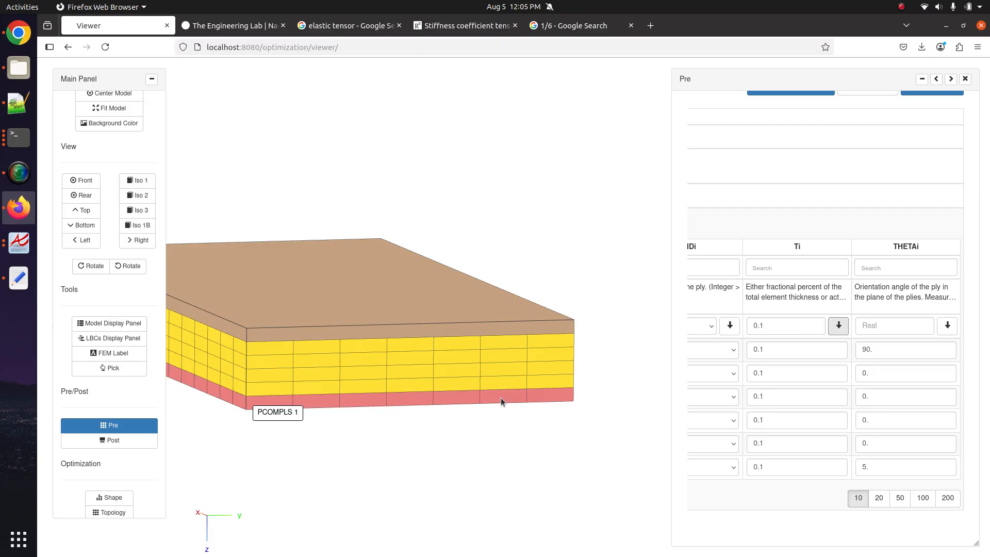
{"action": "scroll", "coordinate": [500, 398], "scroll_direction": "up", "scroll_amount": 3}
- Give every ply a thickness of 0.1666, then 0.0166, while viewing the layers
{"action": "left_click", "coordinate": [769, 325]}
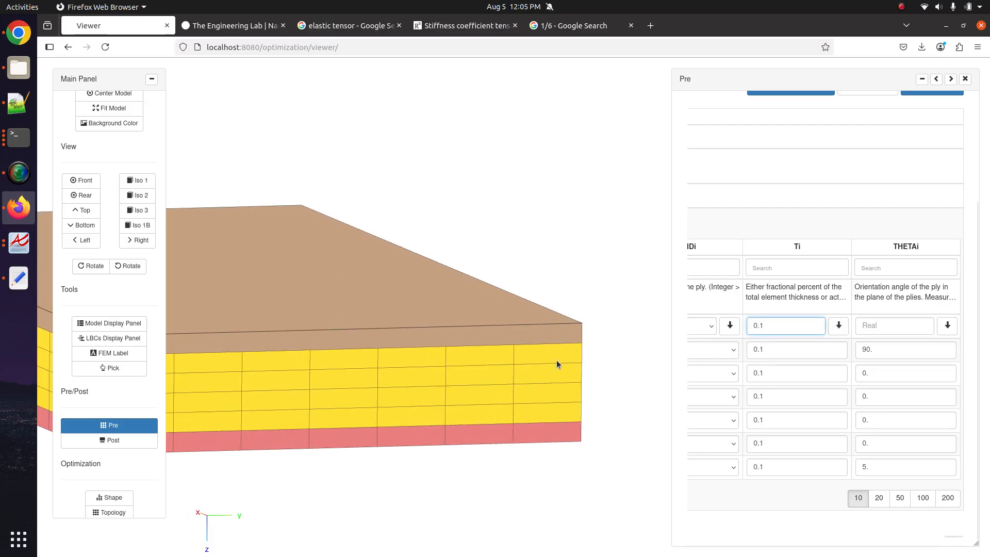
{"action": "type", "text": "666"}
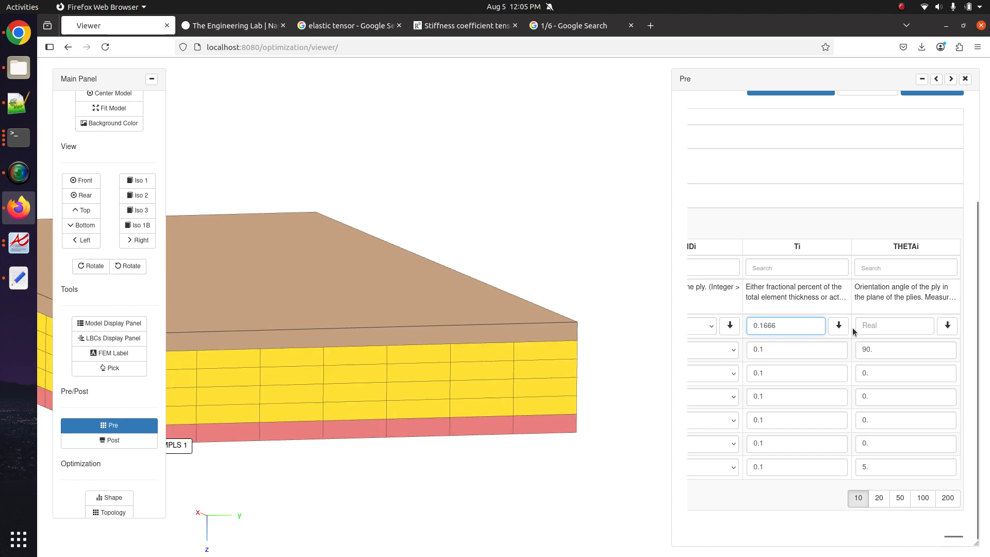
{"action": "left_click", "coordinate": [838, 325]}
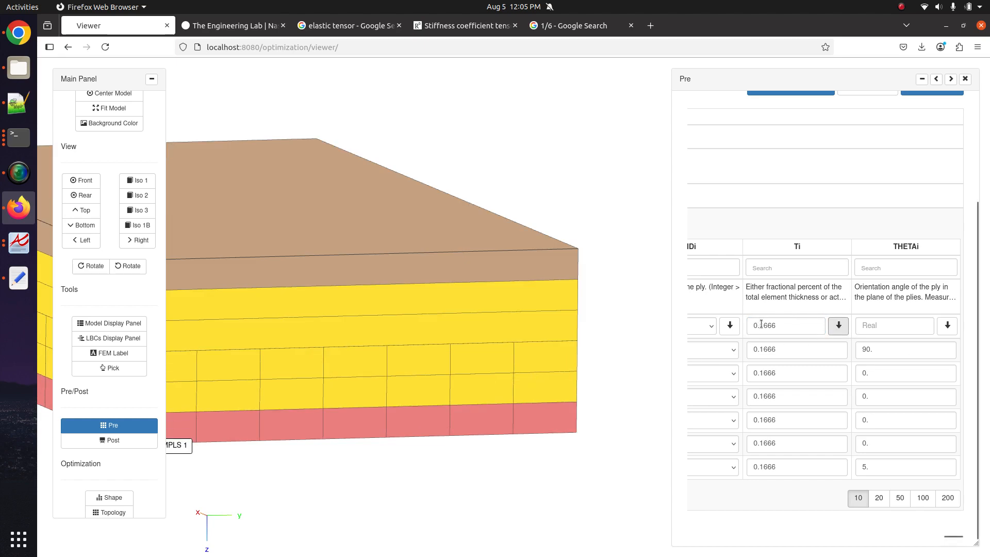
{"action": "left_click_drag", "start_coordinate": [761, 326], "coordinate": [790, 326]}
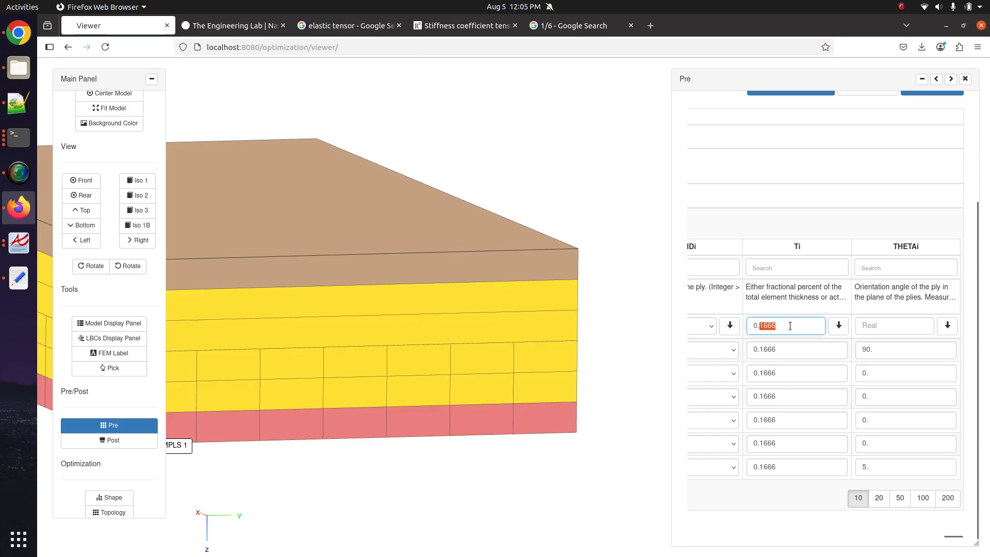
{"action": "type", "text": "01"}
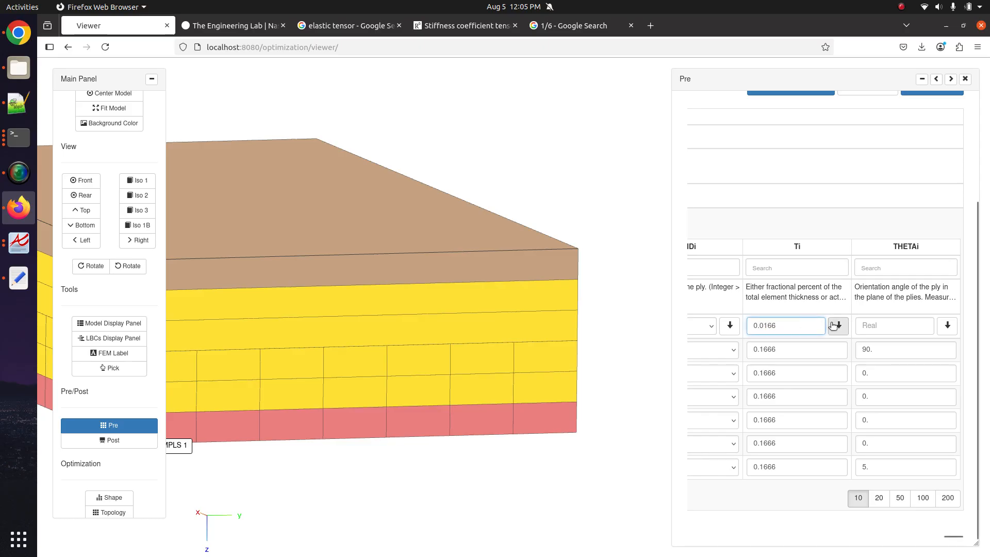
{"action": "left_click", "coordinate": [838, 325]}
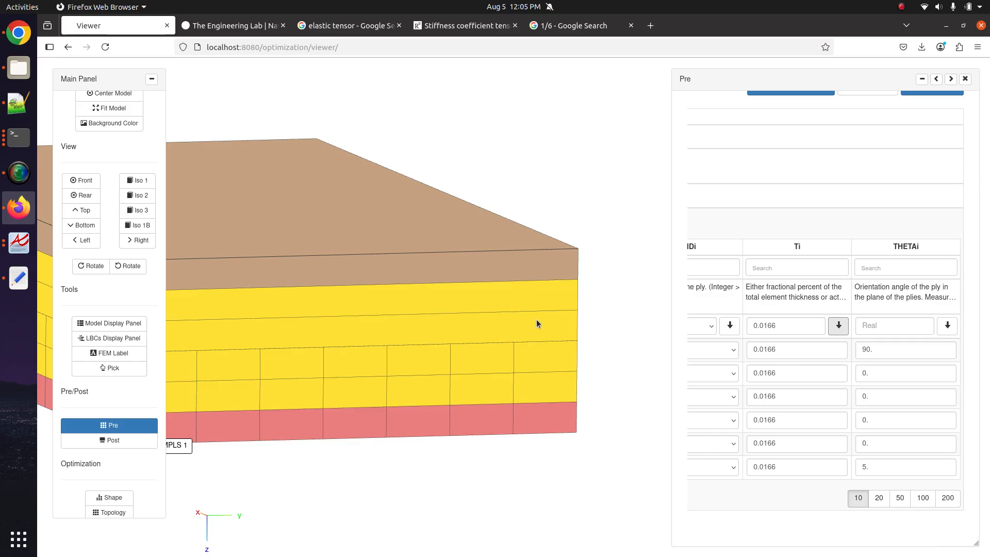
{"action": "left_click_drag", "start_coordinate": [517, 399], "coordinate": [503, 397]}
{"action": "scroll", "coordinate": [503, 397], "scroll_direction": "up", "scroll_amount": 3}
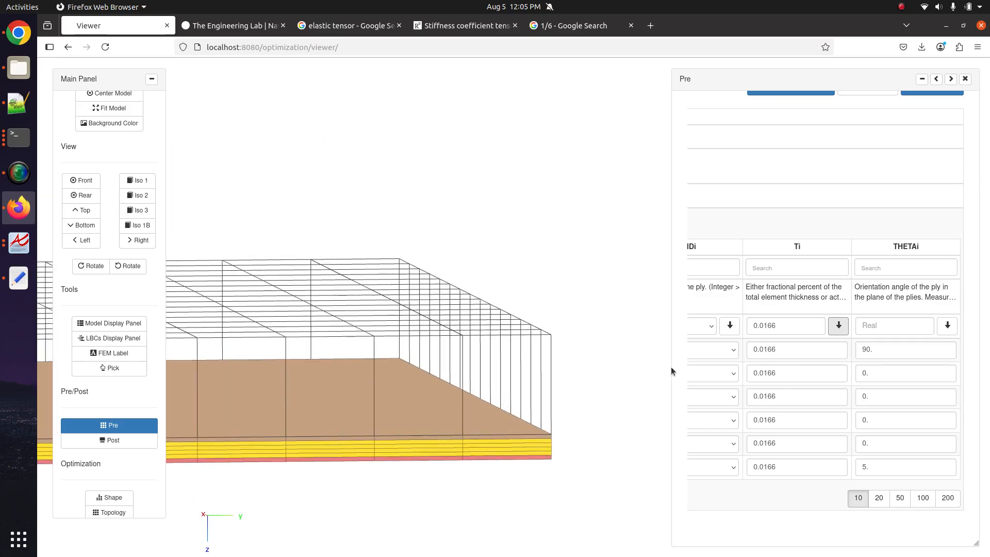
- Try ply thicknesses of 0.1 and then 0.05 across all six plies
{"action": "left_click", "coordinate": [763, 349]}
{"action": "left_click_drag", "start_coordinate": [764, 350], "coordinate": [813, 343]}
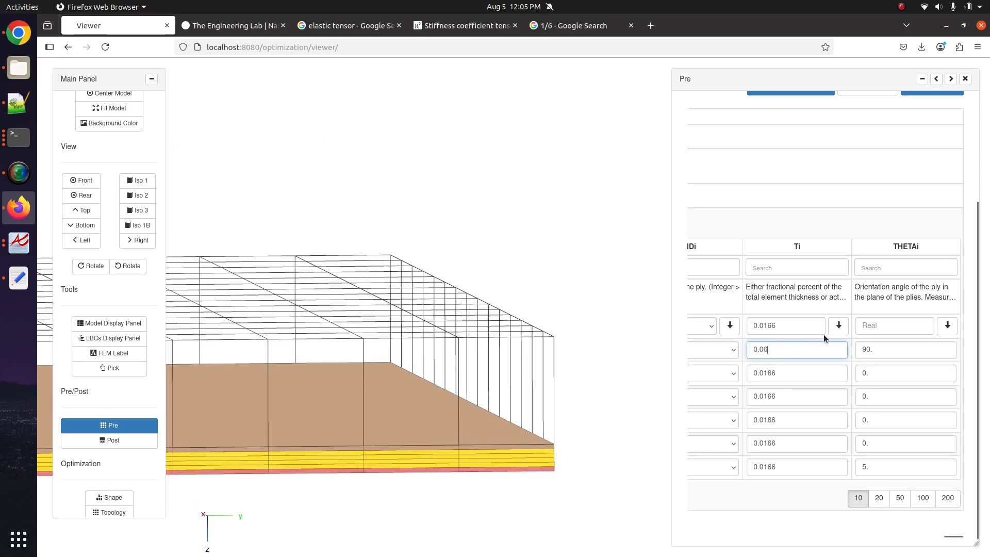
{"action": "type", "text": "6"}
{"action": "left_click", "coordinate": [835, 329]}
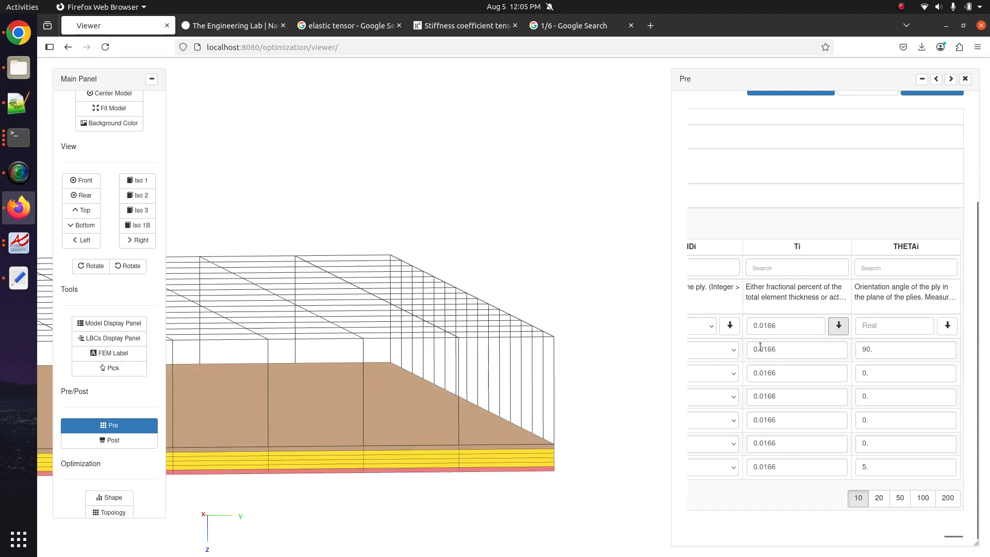
{"action": "left_click_drag", "start_coordinate": [759, 350], "coordinate": [804, 348]}
{"action": "left_click", "coordinate": [828, 333]}
{"action": "double_click", "coordinate": [760, 325]}
{"action": "type", "text": "1"}
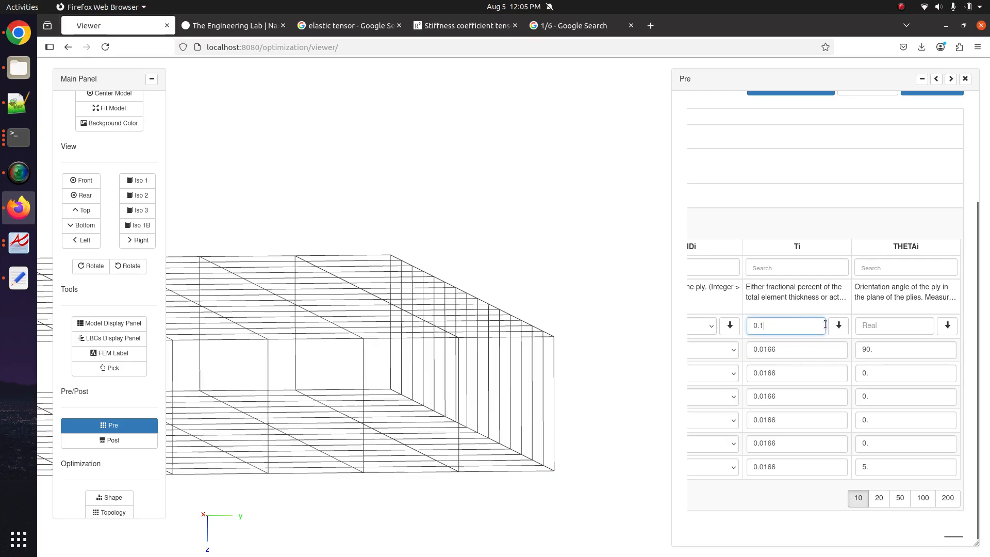
{"action": "left_click", "coordinate": [842, 327]}
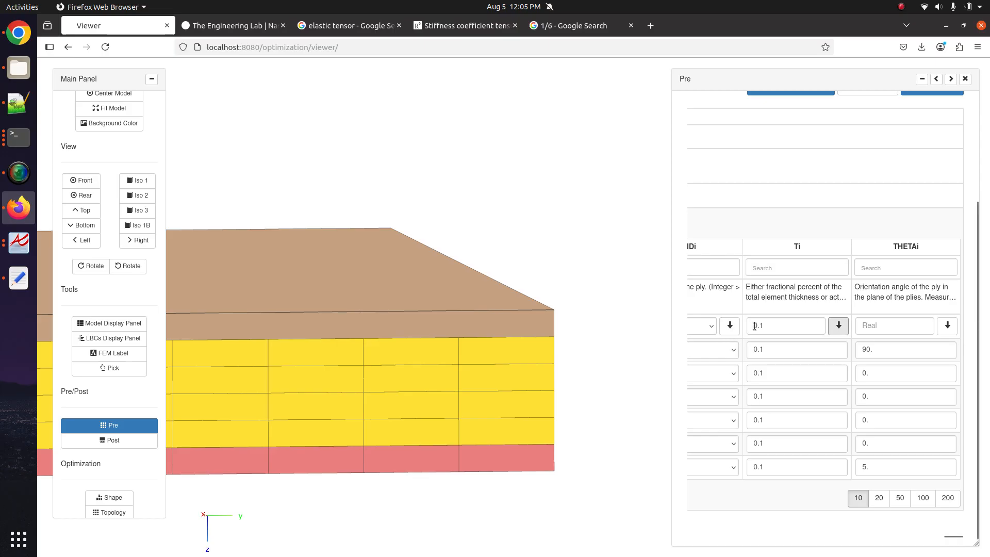
{"action": "left_click_drag", "start_coordinate": [761, 324], "coordinate": [817, 334]}
{"action": "type", "text": "05"}
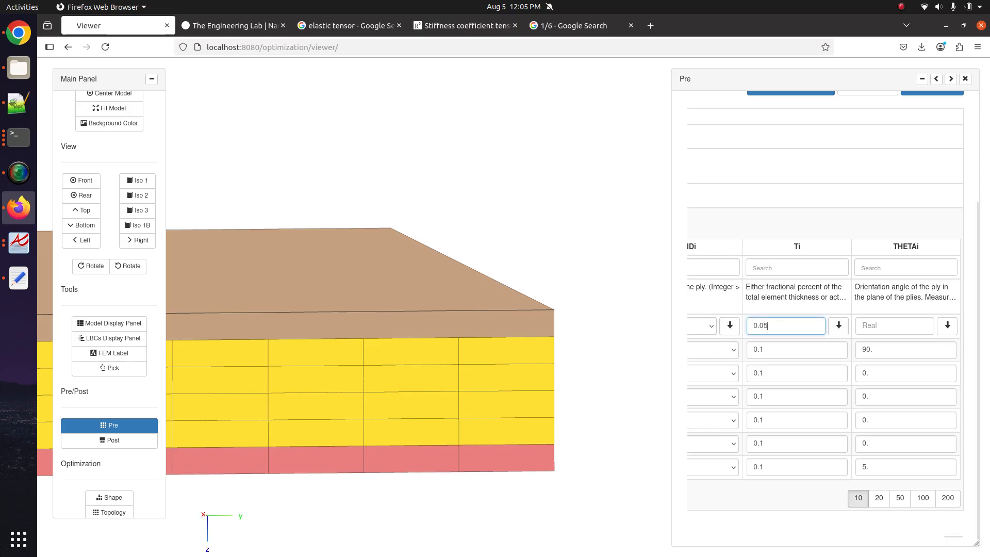
{"action": "left_click", "coordinate": [839, 333]}
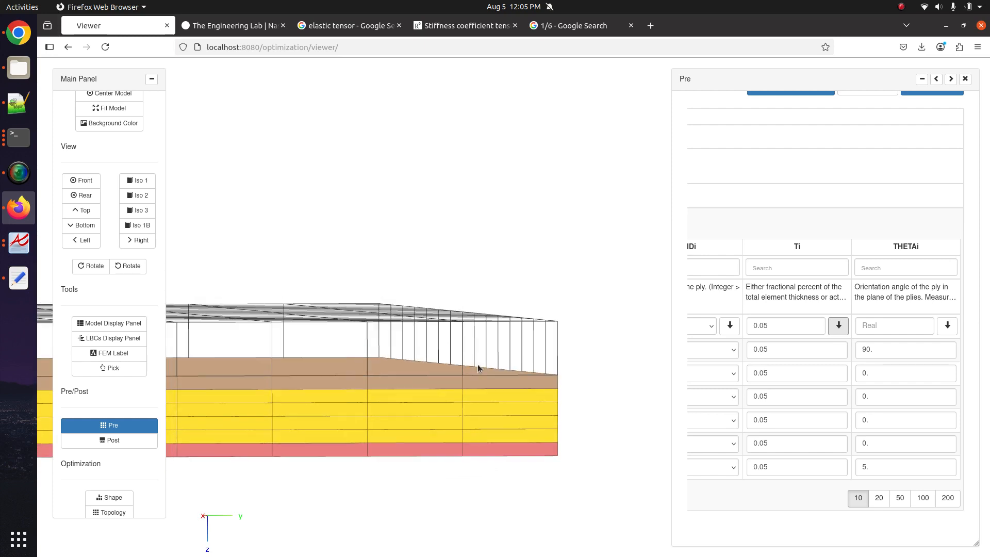
- Settle on Ti 0.084 for every ply after trying 0.06 and 0.08
{"action": "left_click", "coordinate": [768, 349]}
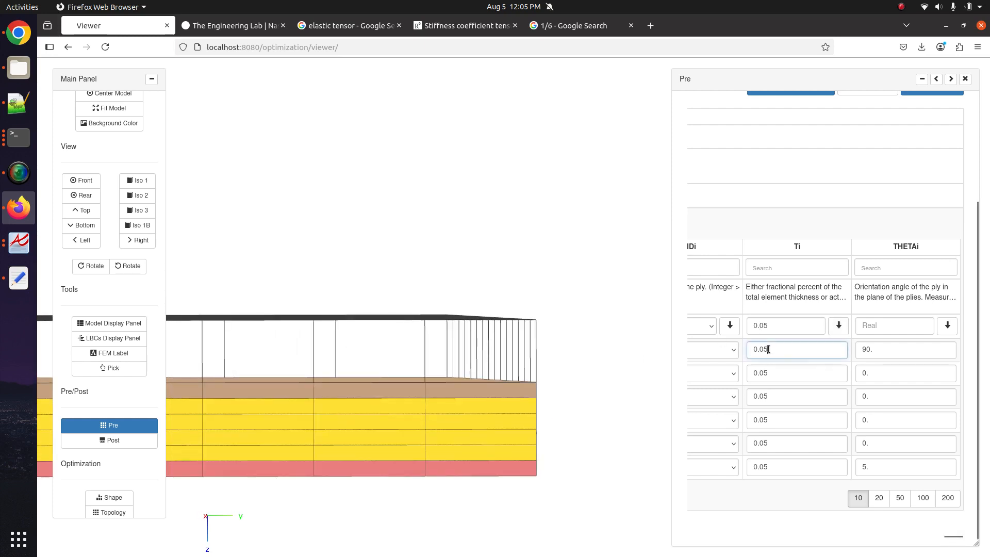
{"action": "left_click", "coordinate": [831, 335]}
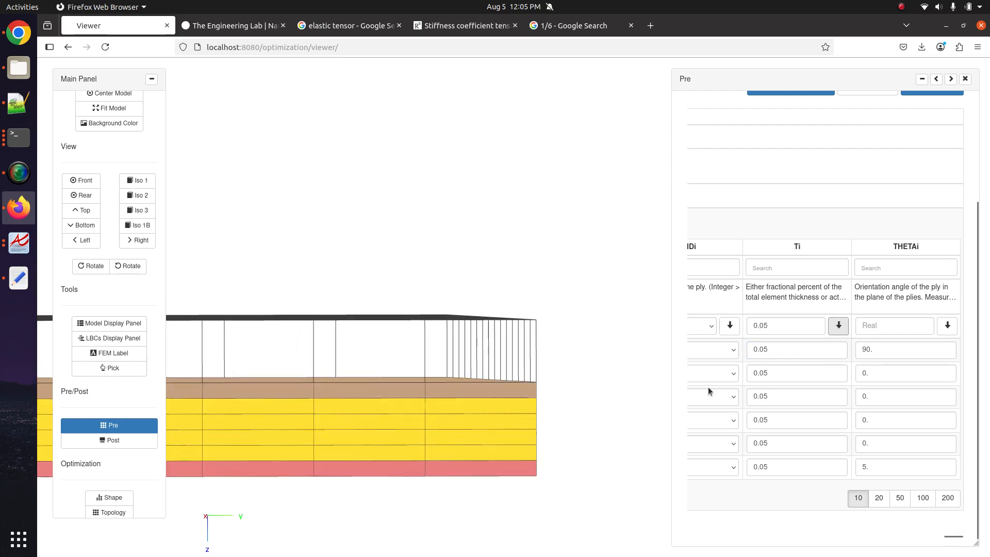
{"action": "left_click", "coordinate": [780, 326]}
{"action": "type", "text": "3"}
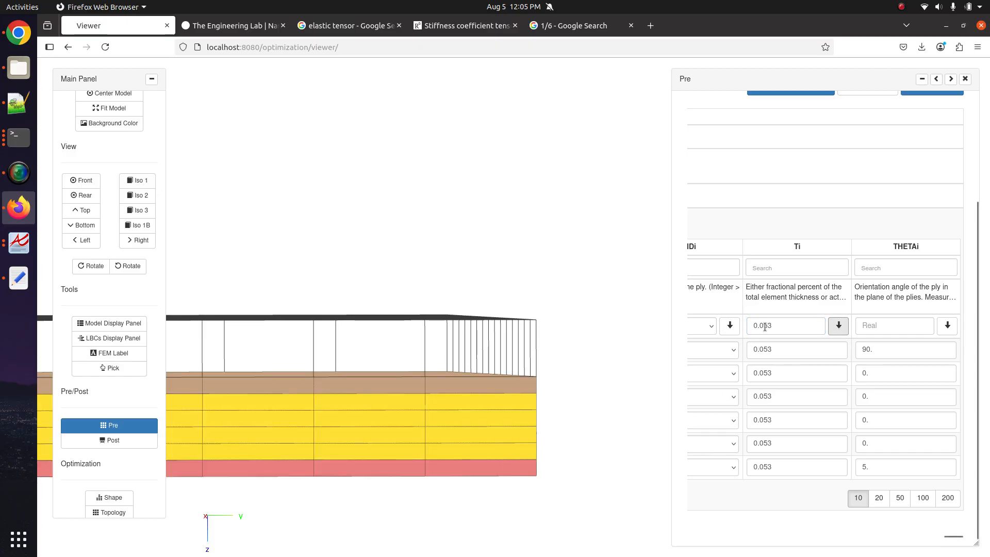
{"action": "left_click_drag", "start_coordinate": [764, 326], "coordinate": [775, 325]}
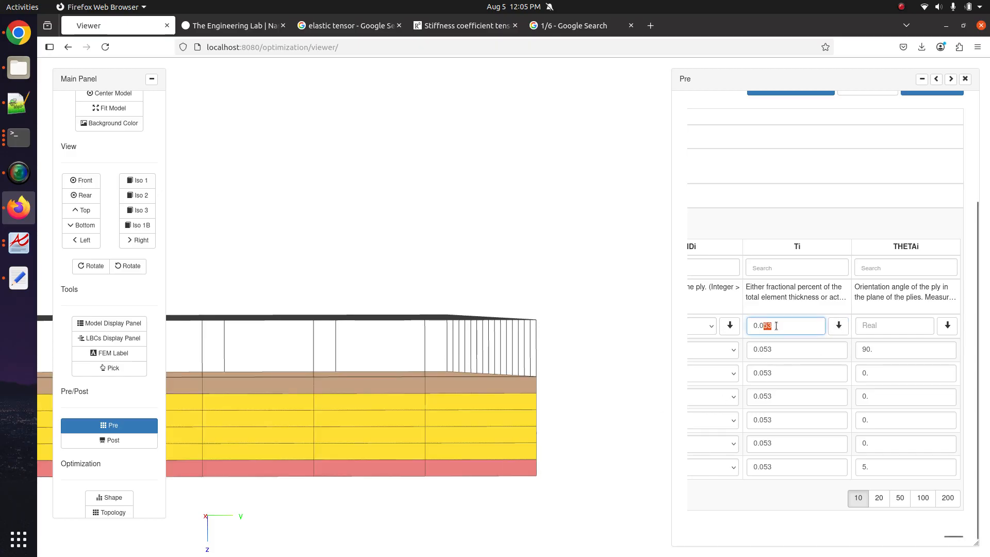
{"action": "left_click", "coordinate": [838, 326]}
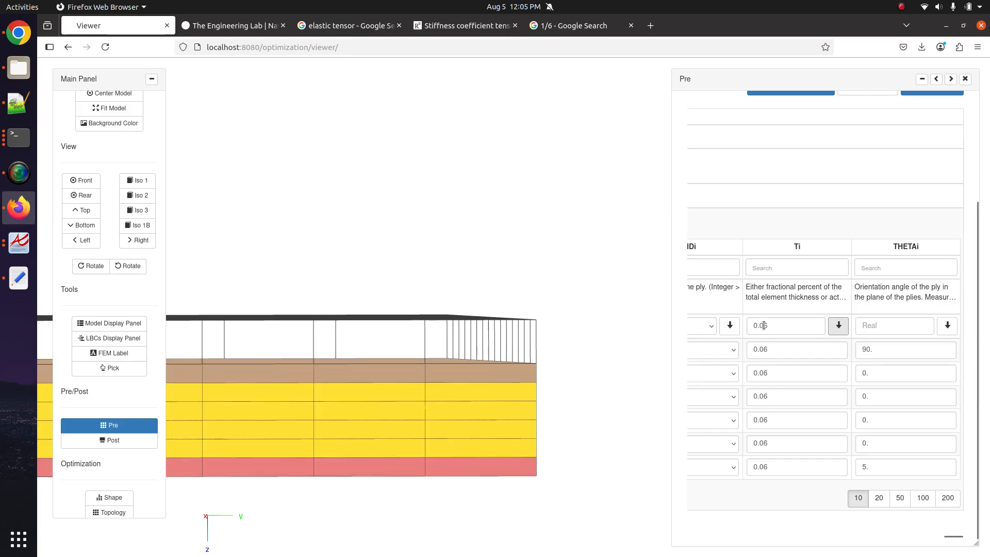
{"action": "left_click_drag", "start_coordinate": [764, 326], "coordinate": [780, 328]}
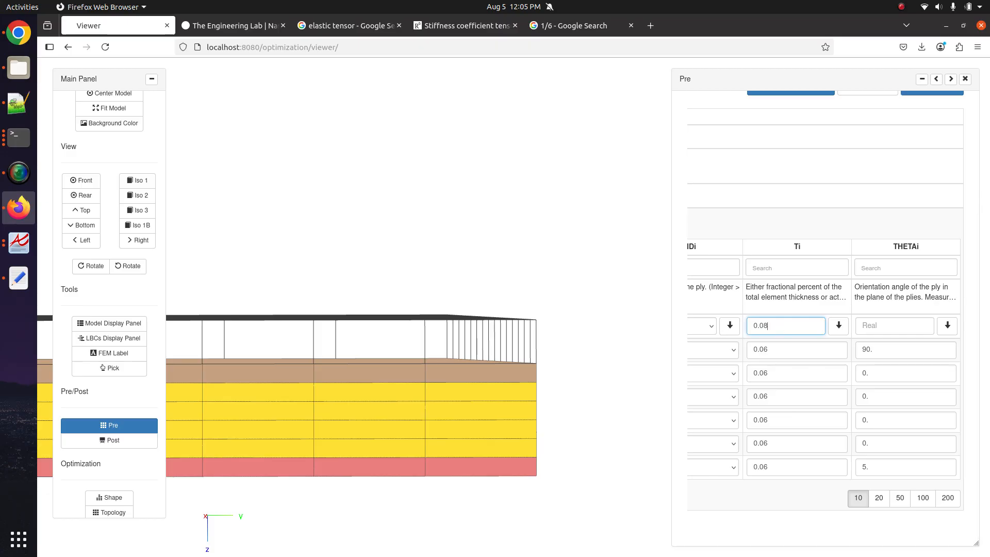
{"action": "left_click", "coordinate": [842, 327]}
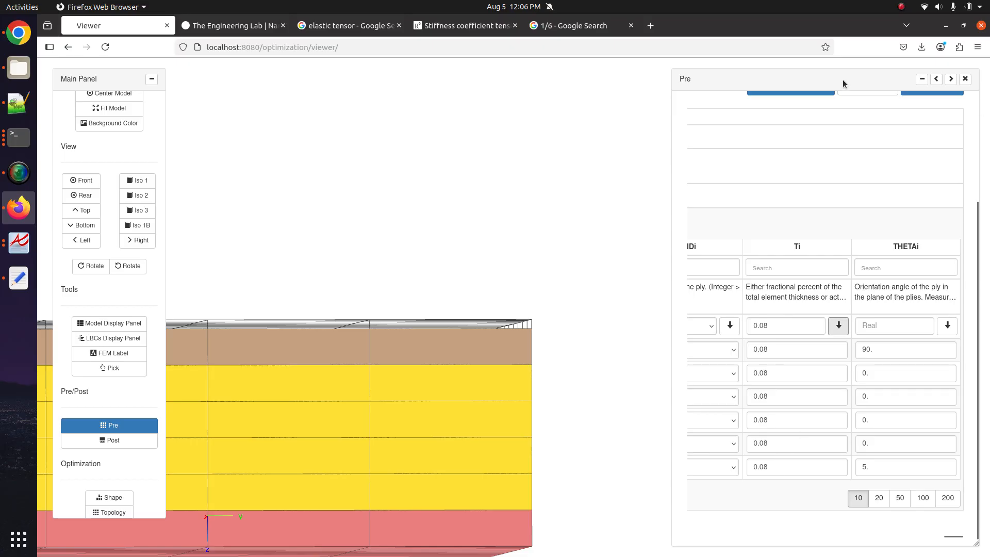
{"action": "left_click", "coordinate": [771, 326]}
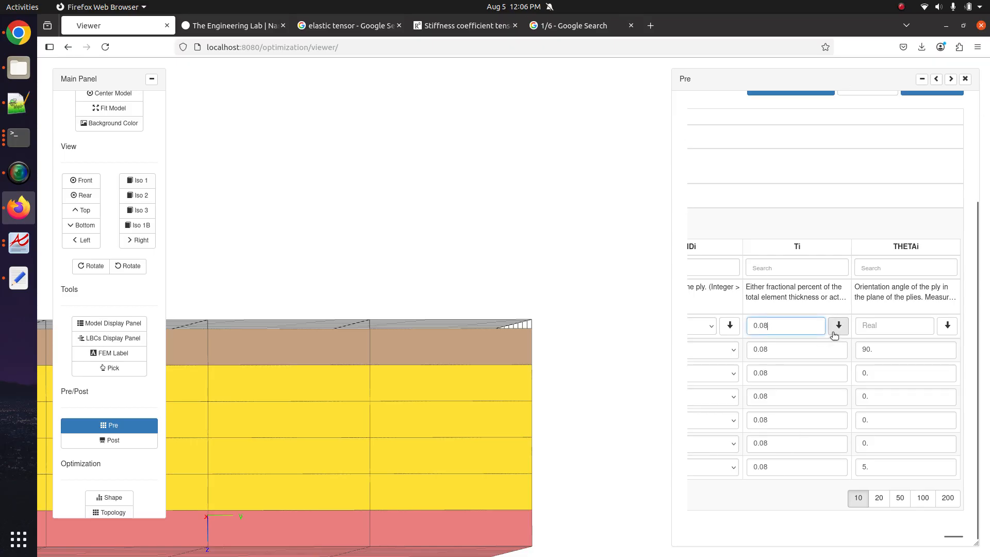
{"action": "type", "text": "4"}
{"action": "left_click", "coordinate": [836, 331]}
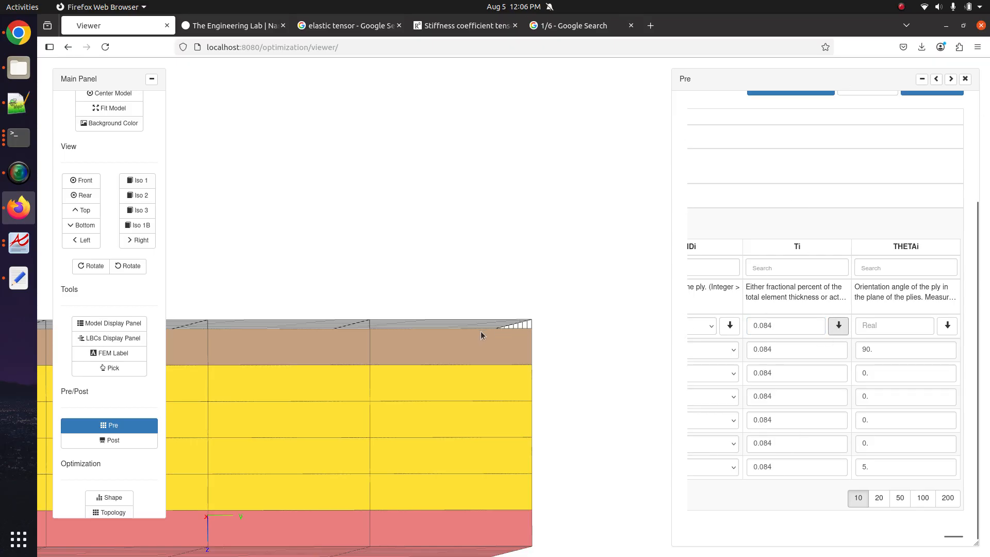
{"action": "double_click", "coordinate": [748, 332]}
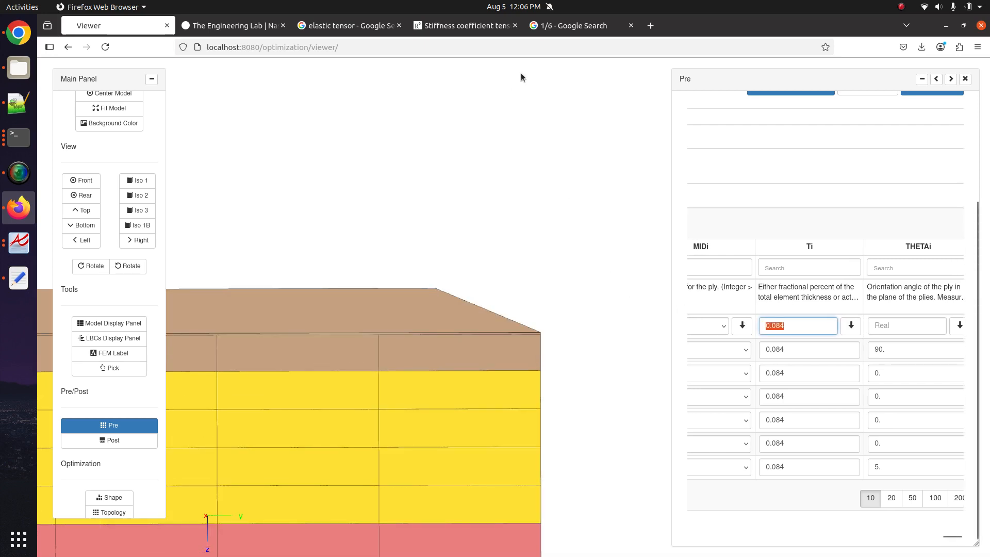
- Calculate the total thickness 0.084 * 6 = 0.504 in Google
{"action": "left_click", "coordinate": [588, 25]}
{"action": "left_click", "coordinate": [578, 47]}
{"action": "key", "text": "ctrl+v"}
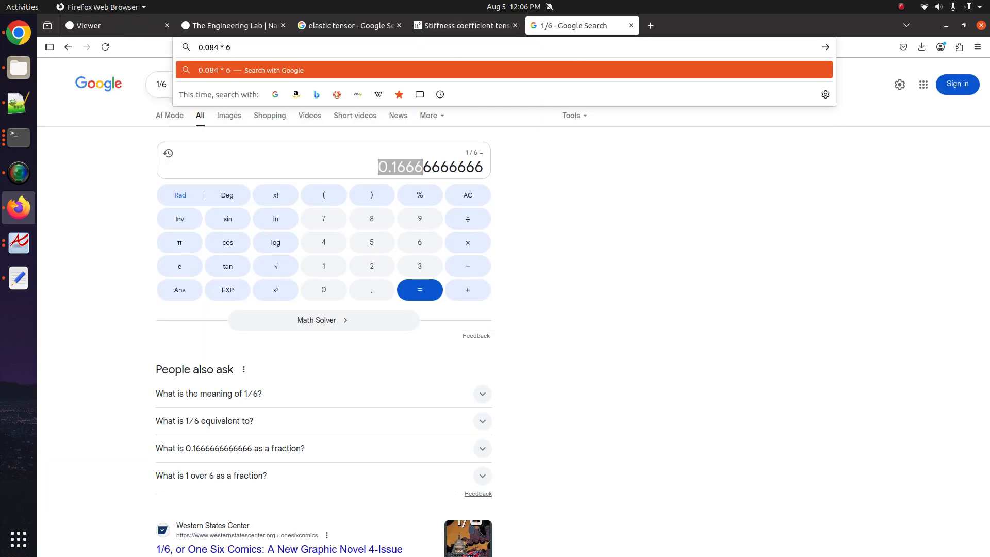
{"action": "type", "text": "* 6"}
{"action": "key", "text": "Return"}
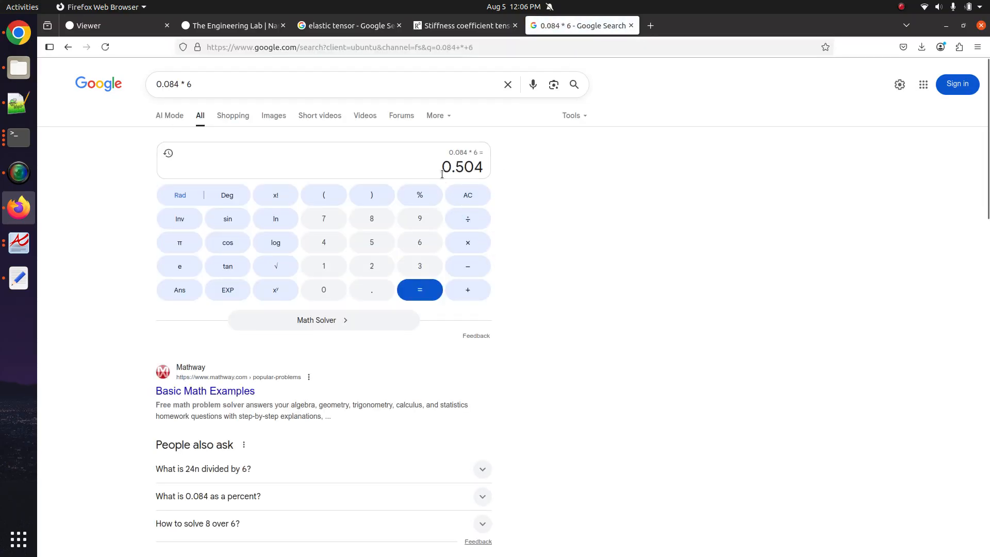
- Calculate 0.5 / 6 in a new tab and copy the result 0.08333
{"action": "left_click", "coordinate": [651, 26]}
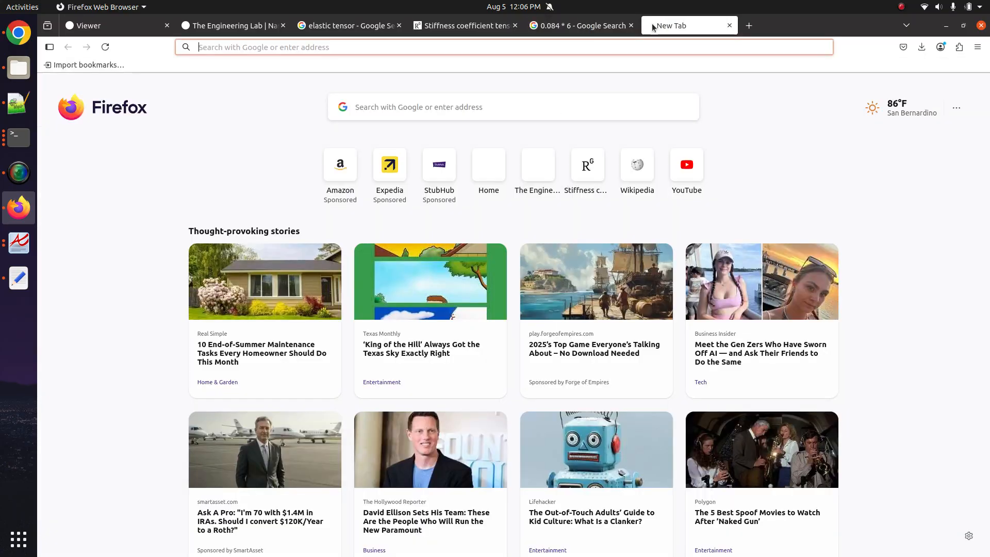
{"action": "type", "text": "0.5 / 6"}
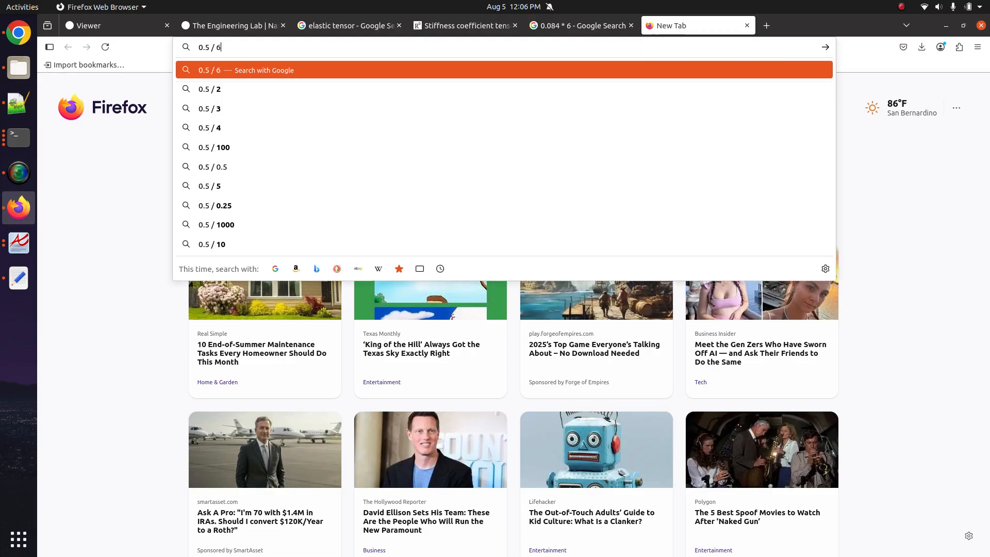
{"action": "key", "text": "Return"}
{"action": "left_click_drag", "start_coordinate": [376, 166], "coordinate": [425, 159]}
{"action": "key", "text": "ctrl+c"}
{"action": "left_click", "coordinate": [114, 26]}
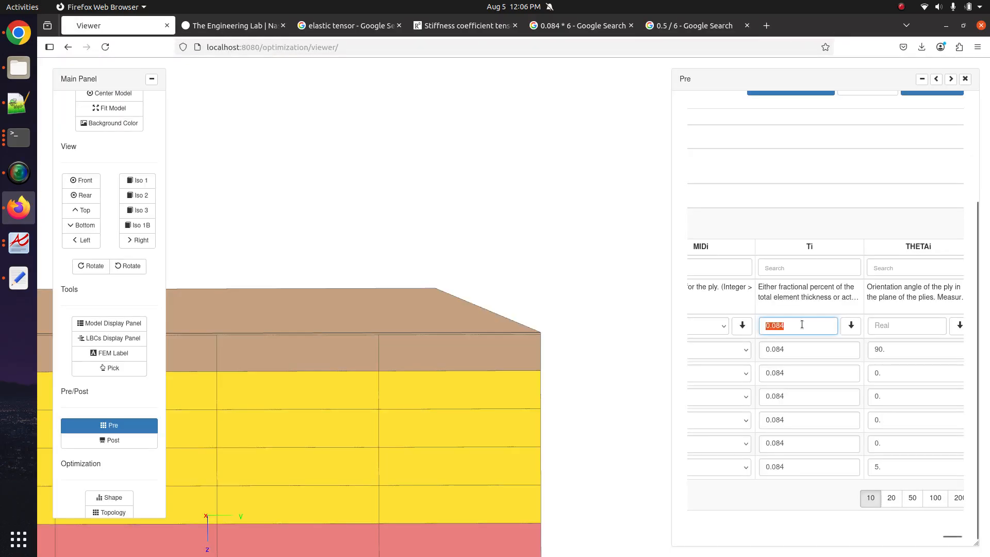
- Apply Ti 0.08333 to all six plies and maximize the Pre table
{"action": "key", "text": "ctrl+v"}
{"action": "left_click", "coordinate": [847, 332]}
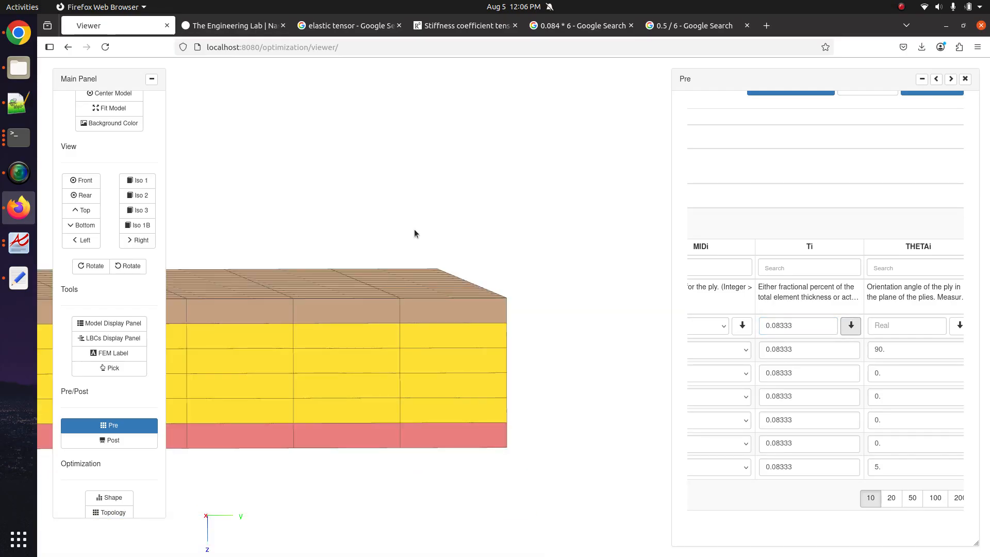
{"action": "left_click_drag", "start_coordinate": [413, 229], "coordinate": [463, 361]}
{"action": "scroll", "coordinate": [477, 347], "scroll_direction": "down", "scroll_amount": 5}
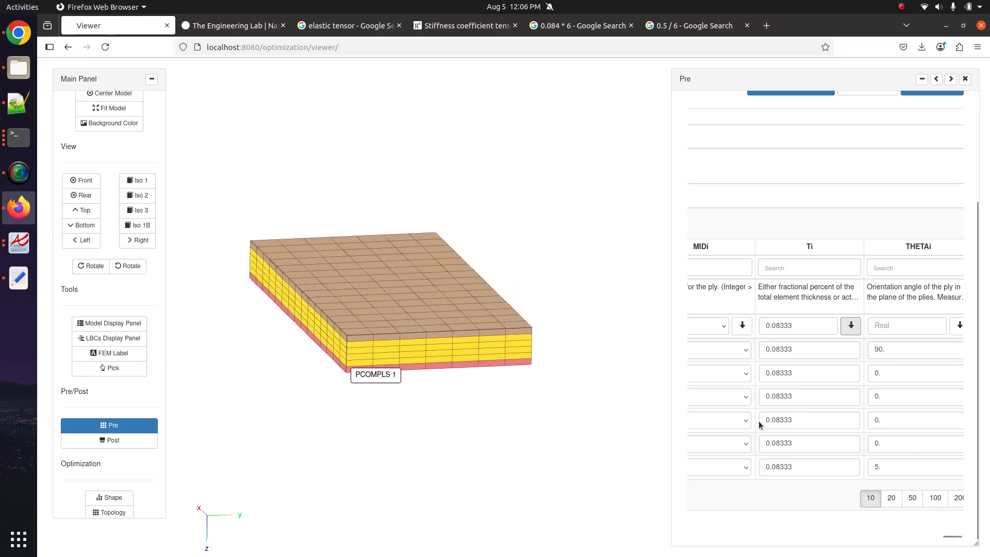
{"action": "left_click", "coordinate": [936, 79]}
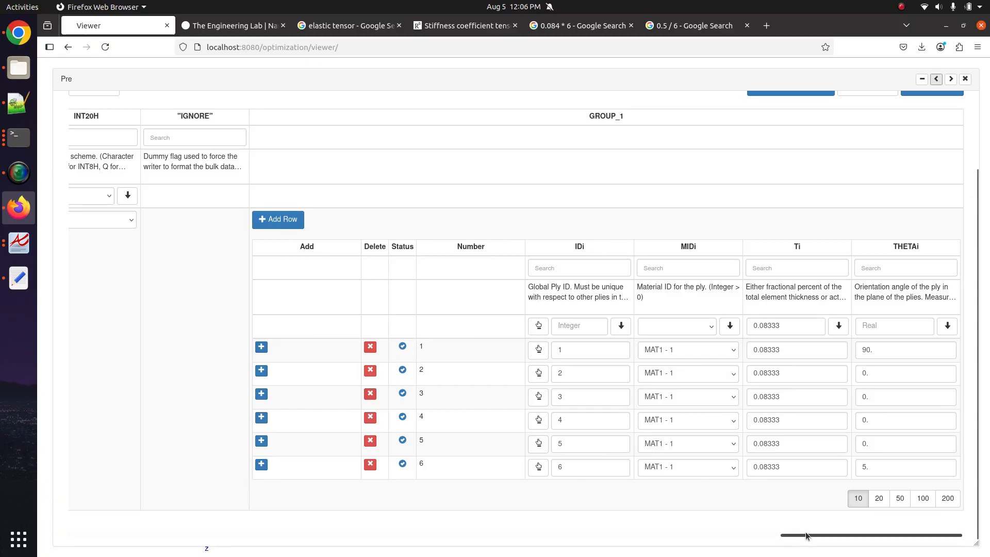
- Review the PCOMPLS DIRECT dropdown options, keep -1, and dock the Pre table again
{"action": "left_click_drag", "start_coordinate": [808, 536], "coordinate": [48, 505]}
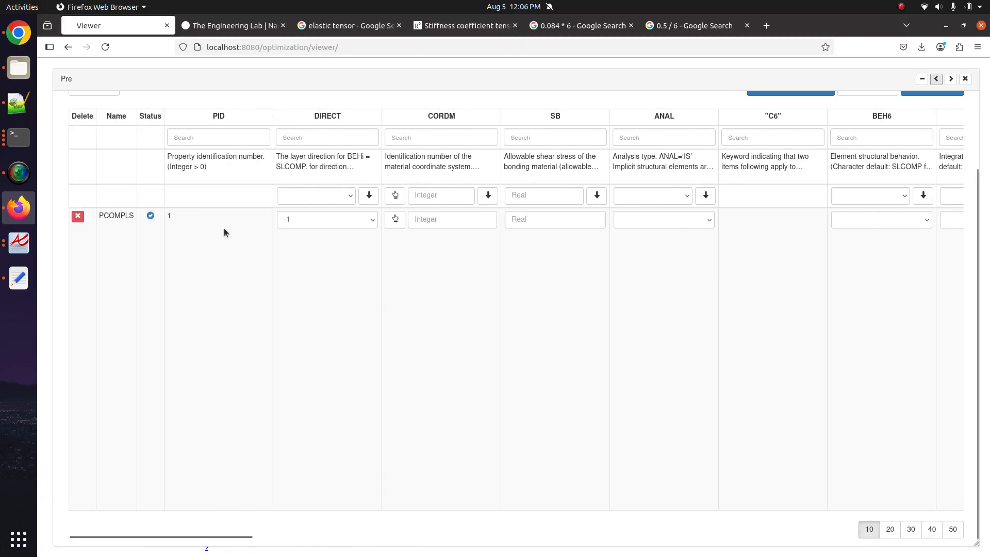
{"action": "left_click", "coordinate": [317, 227]}
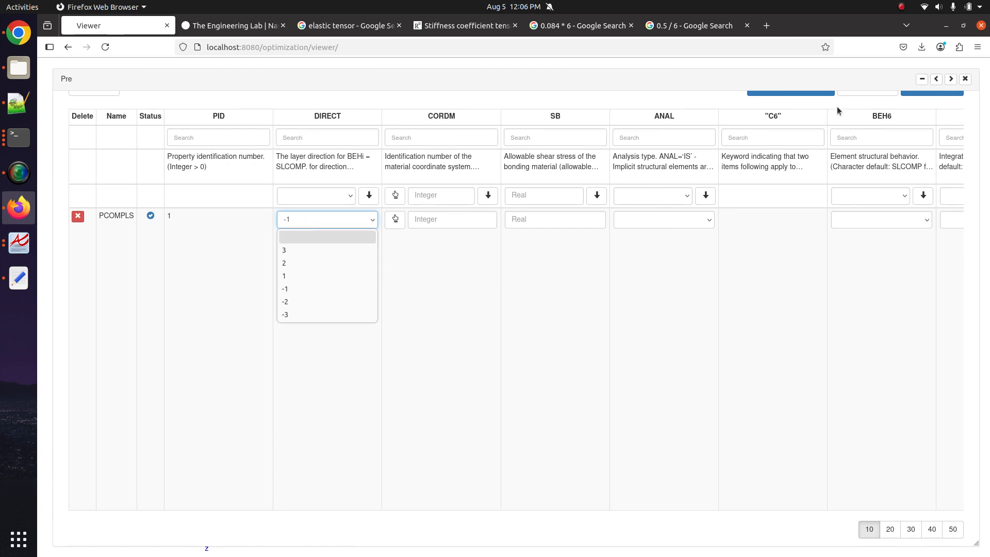
{"action": "left_click", "coordinate": [951, 81]}
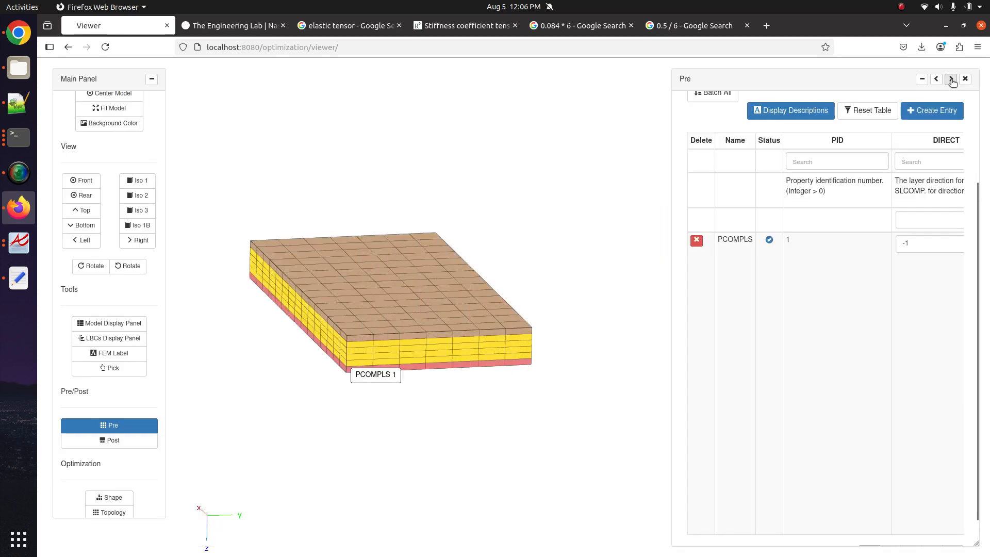
- Change PCOMPLS DIRECT to -2 and open the model display settings table
{"action": "scroll", "coordinate": [841, 252], "scroll_direction": "right", "scroll_amount": 2}
{"action": "left_click_drag", "start_coordinate": [453, 268], "coordinate": [476, 214]}
{"action": "scroll", "coordinate": [465, 348], "scroll_direction": "up", "scroll_amount": 4}
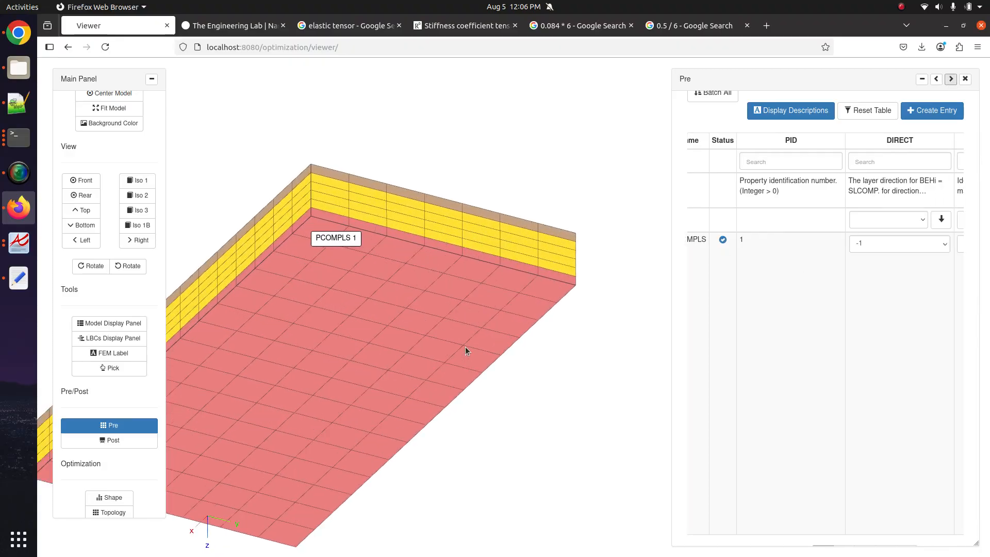
{"action": "scroll", "coordinate": [489, 296], "scroll_direction": "up", "scroll_amount": 3}
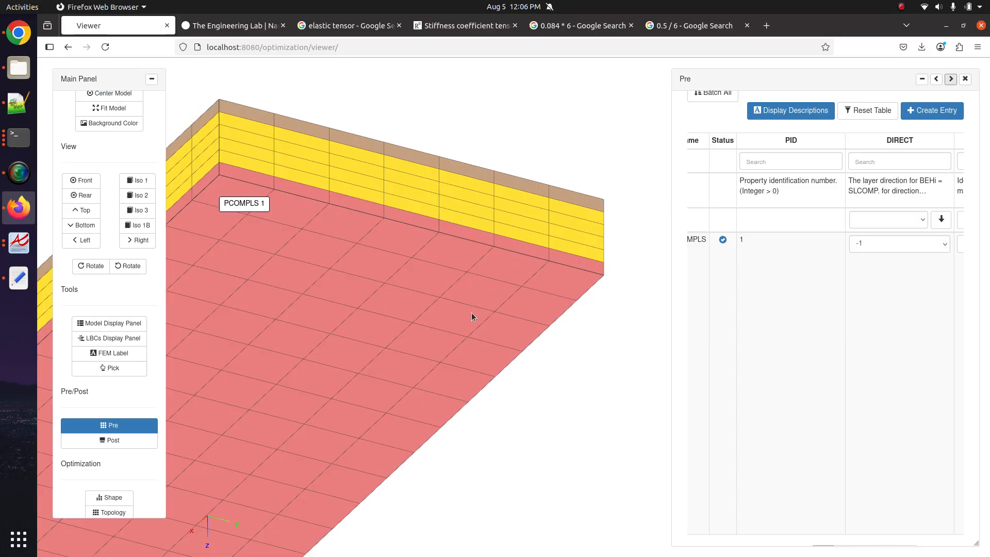
{"action": "mouse_move", "coordinate": [421, 309]}
{"action": "left_mouse_down"}
{"action": "mouse_move", "coordinate": [401, 309]}
{"action": "mouse_move", "coordinate": [378, 271]}
{"action": "mouse_move", "coordinate": [406, 316]}
{"action": "left_mouse_up"}
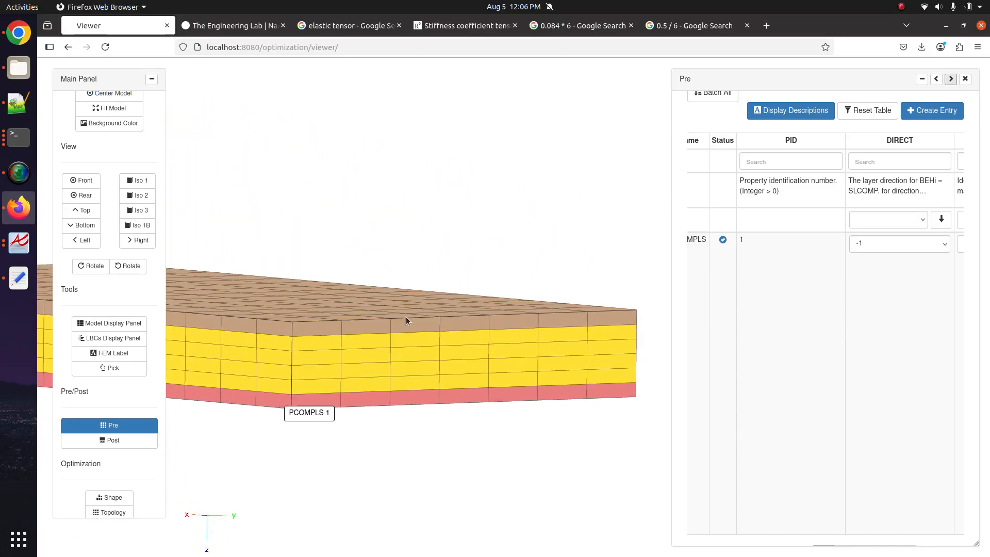
{"action": "left_click", "coordinate": [877, 244]}
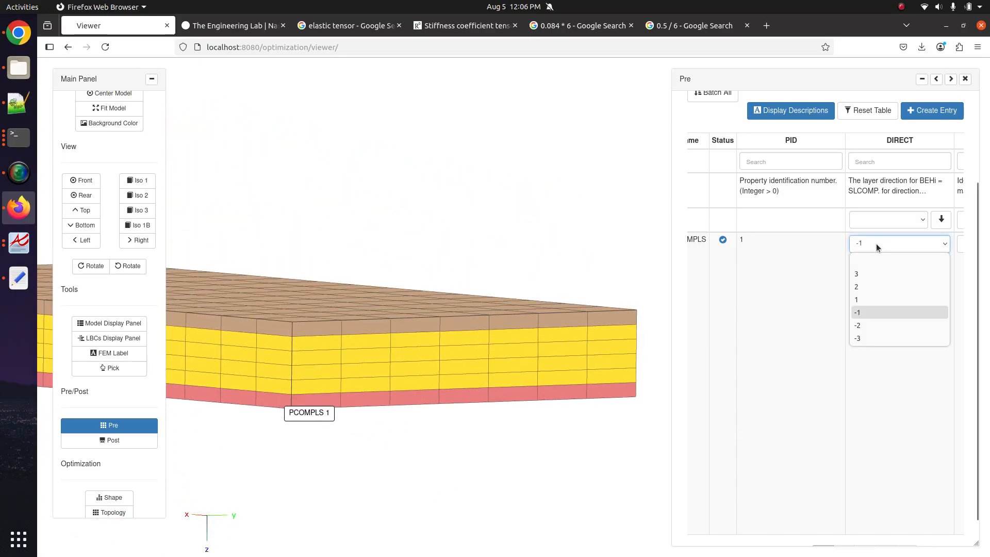
{"action": "left_click", "coordinate": [860, 326]}
{"action": "left_click_drag", "start_coordinate": [545, 386], "coordinate": [299, 332]}
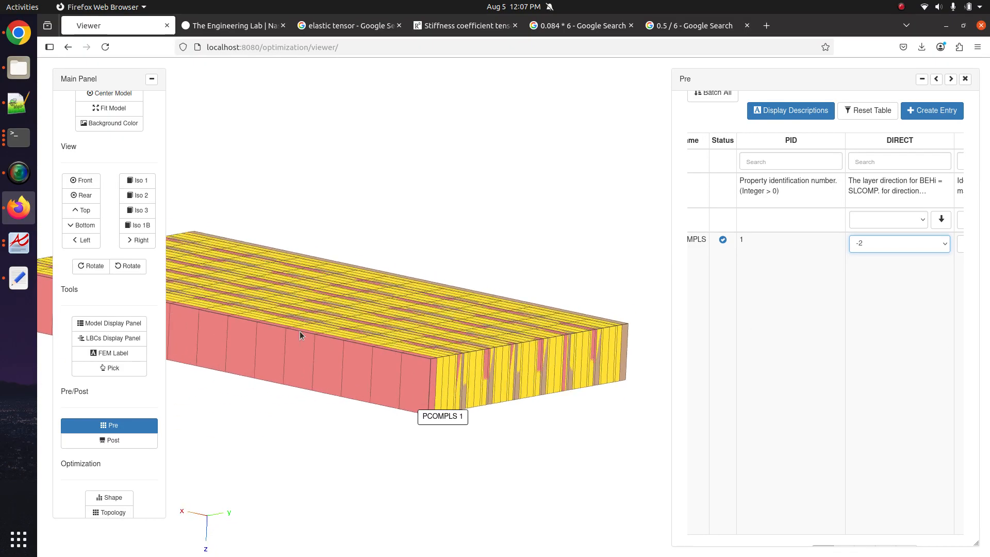
{"action": "left_click", "coordinate": [108, 323]}
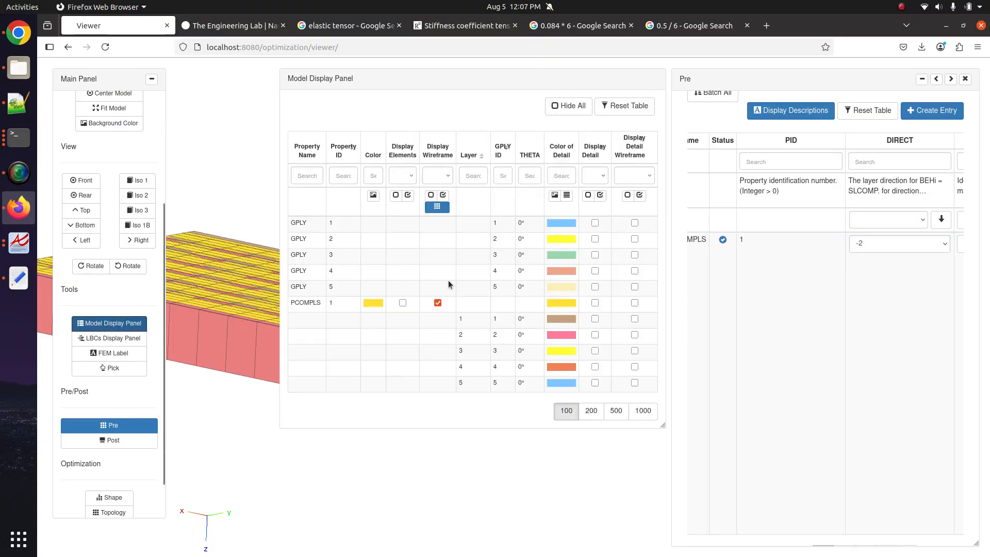
- Toggle the PCOMPLS wireframe and fill display off and back on
{"action": "left_click", "coordinate": [428, 306]}
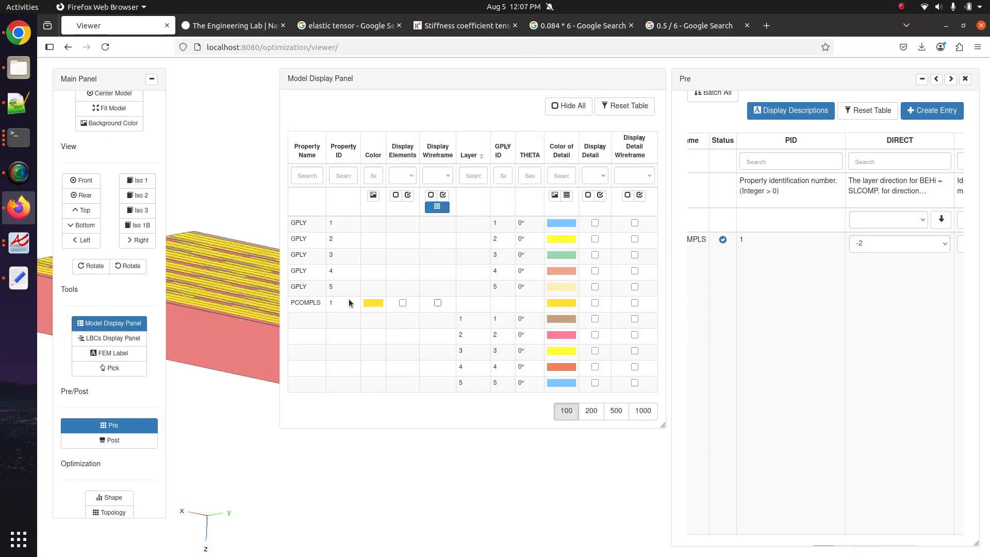
{"action": "left_click", "coordinate": [138, 325]}
{"action": "left_click", "coordinate": [138, 325]}
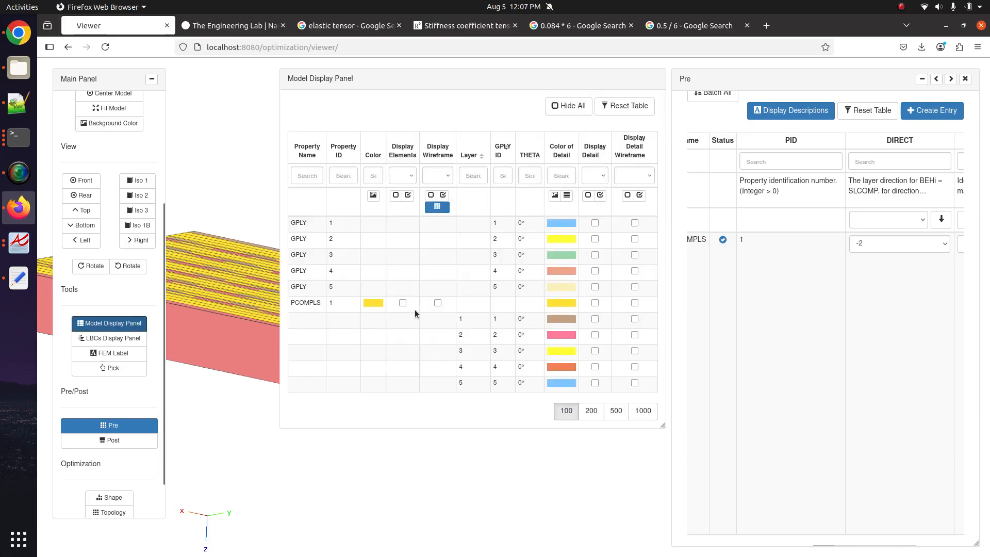
{"action": "left_click", "coordinate": [437, 303]}
{"action": "left_click", "coordinate": [129, 344]}
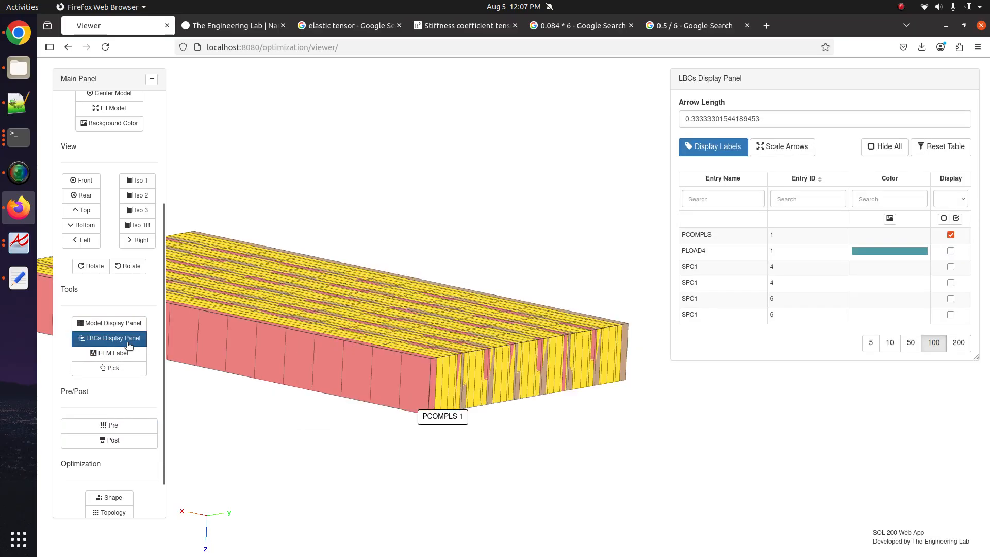
{"action": "left_click", "coordinate": [951, 235]}
{"action": "left_click", "coordinate": [951, 234]}
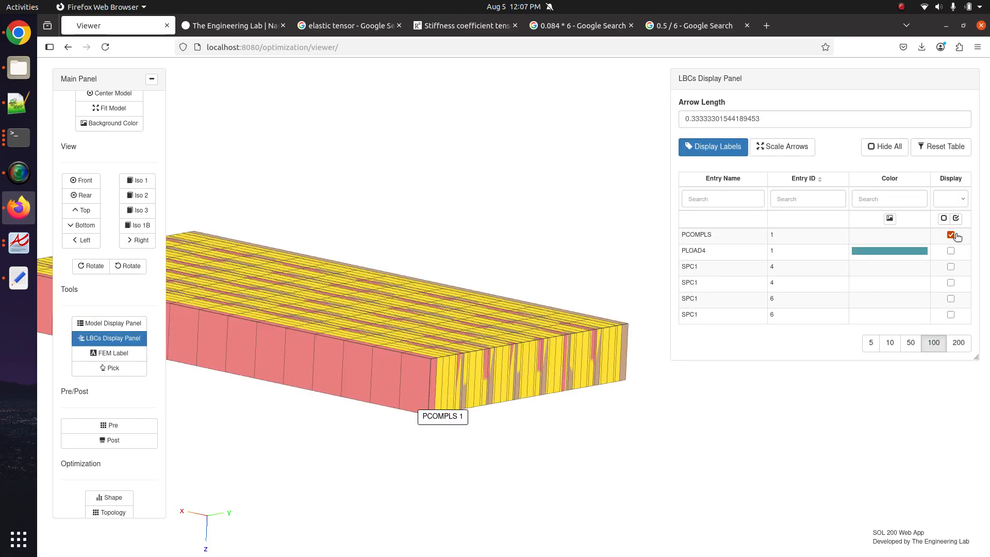
- Zoom and orbit around the layered block, then reopen and widen the Pre table
{"action": "left_click_drag", "start_coordinate": [495, 348], "coordinate": [501, 325]}
{"action": "scroll", "coordinate": [352, 345], "scroll_direction": "up", "scroll_amount": 5}
{"action": "scroll", "coordinate": [475, 334], "scroll_direction": "up", "scroll_amount": 6}
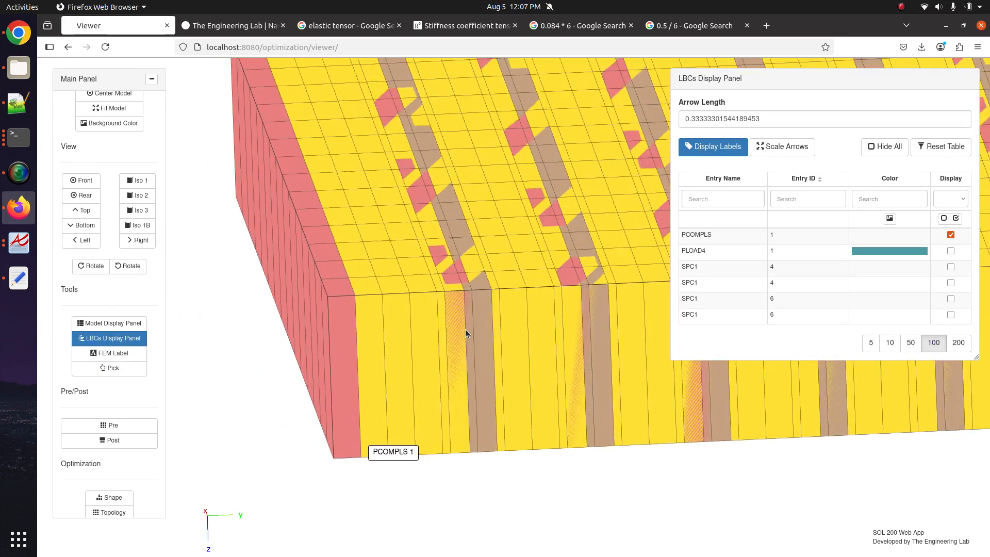
{"action": "mouse_move", "coordinate": [447, 295]}
{"action": "left_mouse_down"}
{"action": "mouse_move", "coordinate": [449, 280]}
{"action": "mouse_move", "coordinate": [448, 299]}
{"action": "left_mouse_up"}
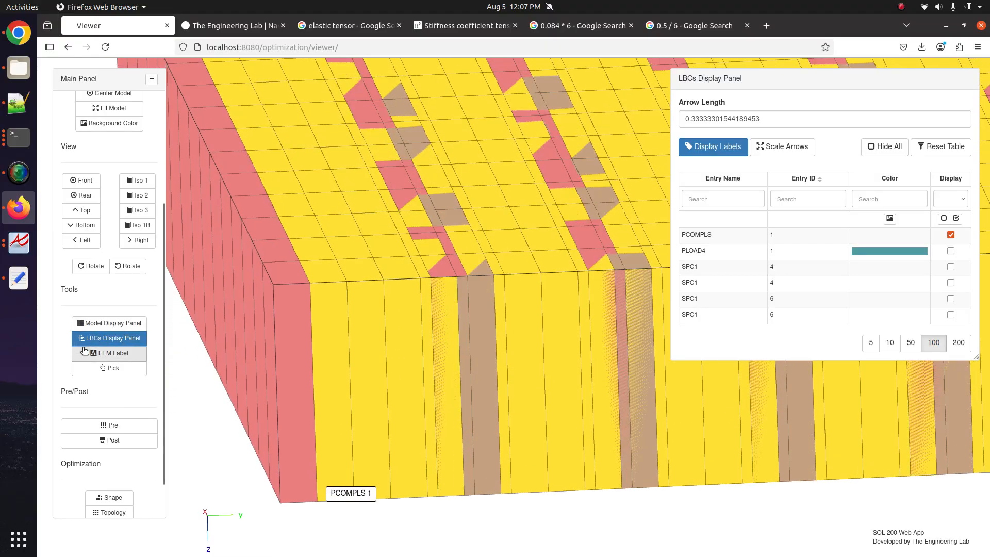
{"action": "left_click", "coordinate": [108, 425]}
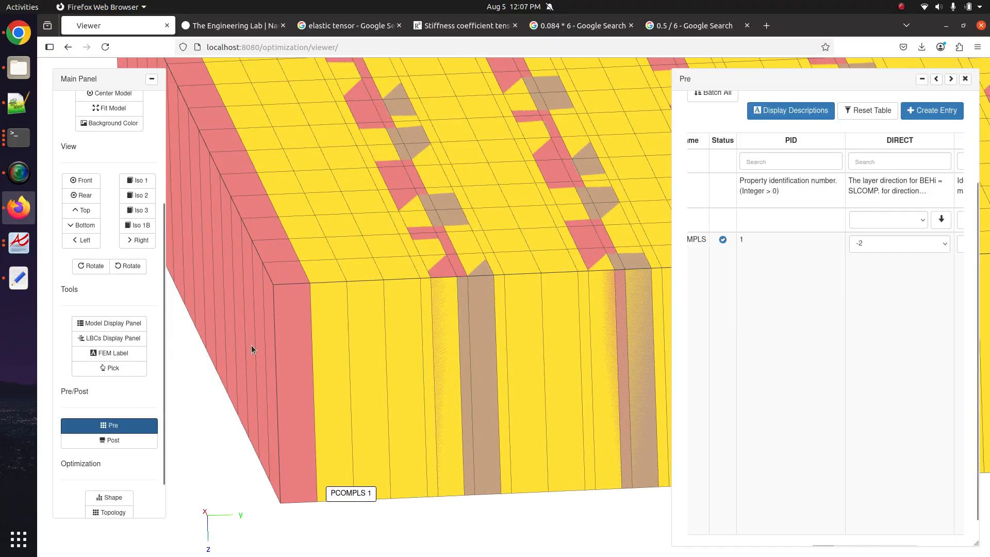
{"action": "left_click", "coordinate": [936, 80]}
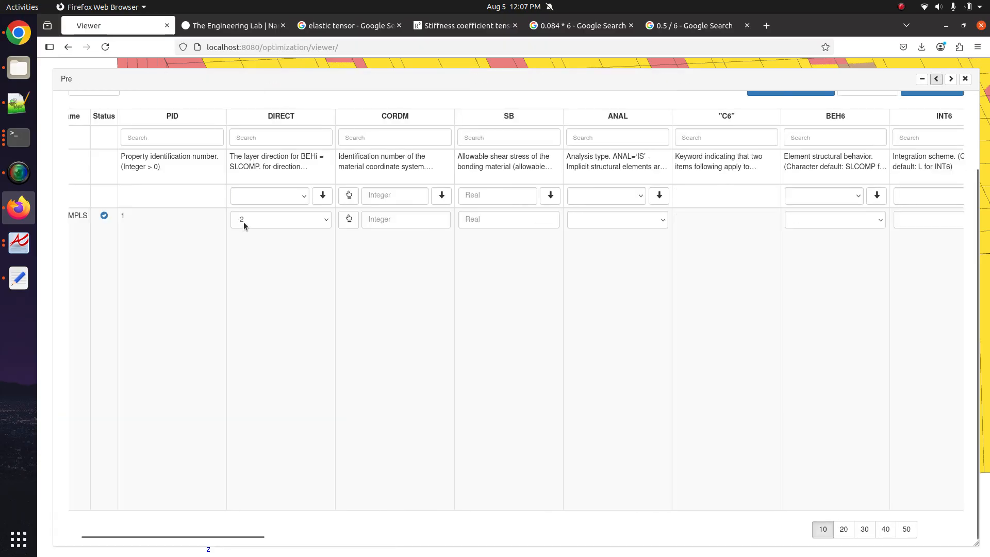
- Set PCOMPLS DIRECT to 1 and fill Ti 0.16666 into all six plies
{"action": "left_click", "coordinate": [244, 223]}
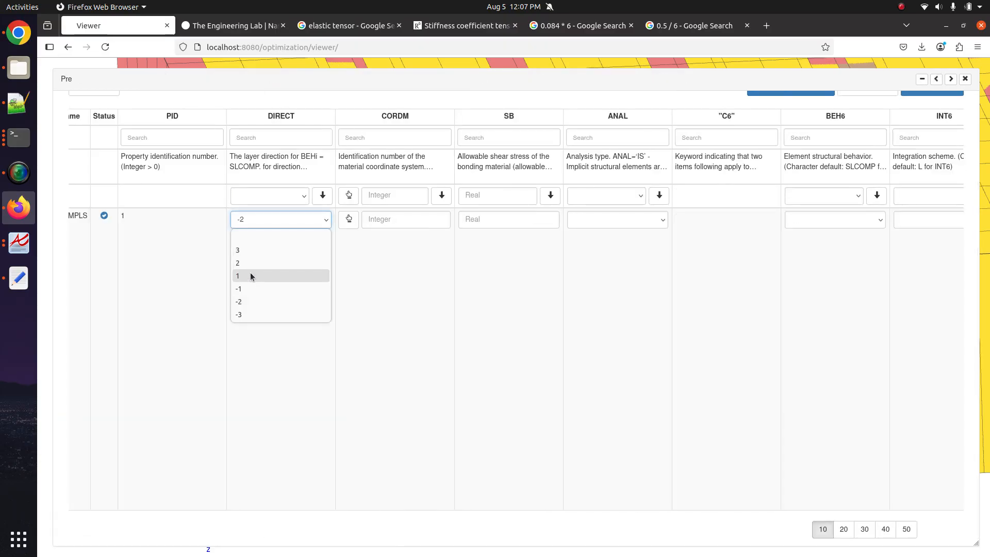
{"action": "left_click", "coordinate": [251, 277]}
{"action": "left_click_drag", "start_coordinate": [247, 534], "coordinate": [928, 536]}
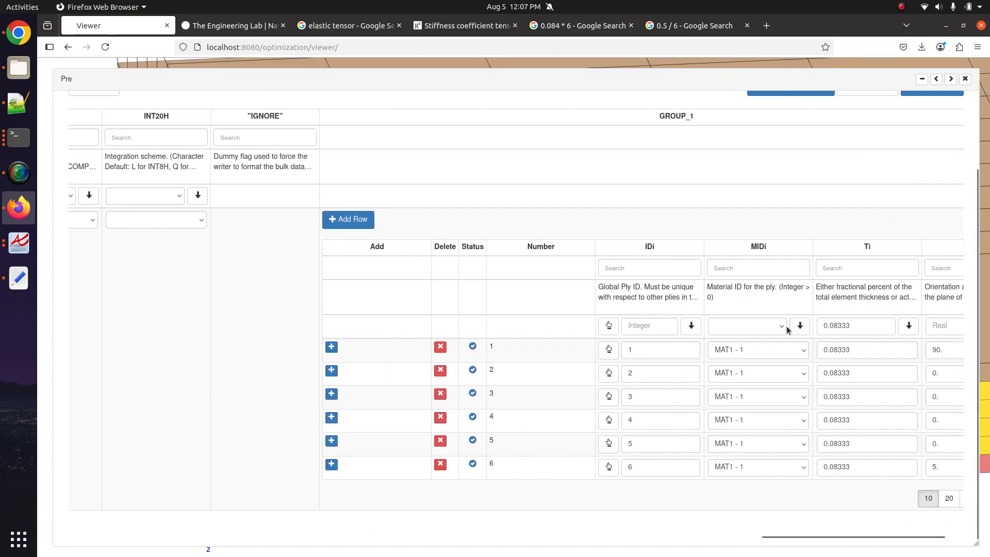
{"action": "left_click_drag", "start_coordinate": [829, 326], "coordinate": [846, 327]}
{"action": "type", "text": "1"}
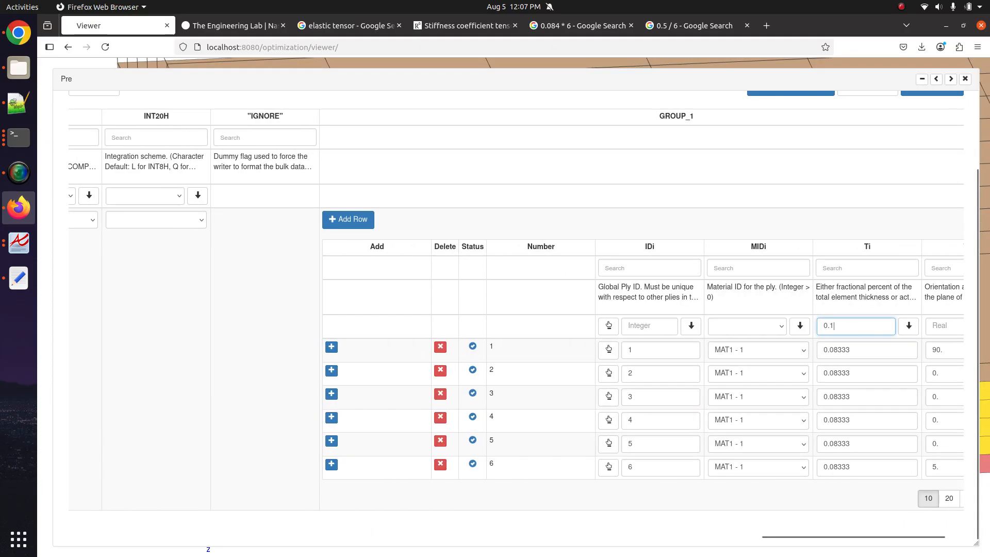
{"action": "type", "text": "6666"}
{"action": "left_click", "coordinate": [909, 326]}
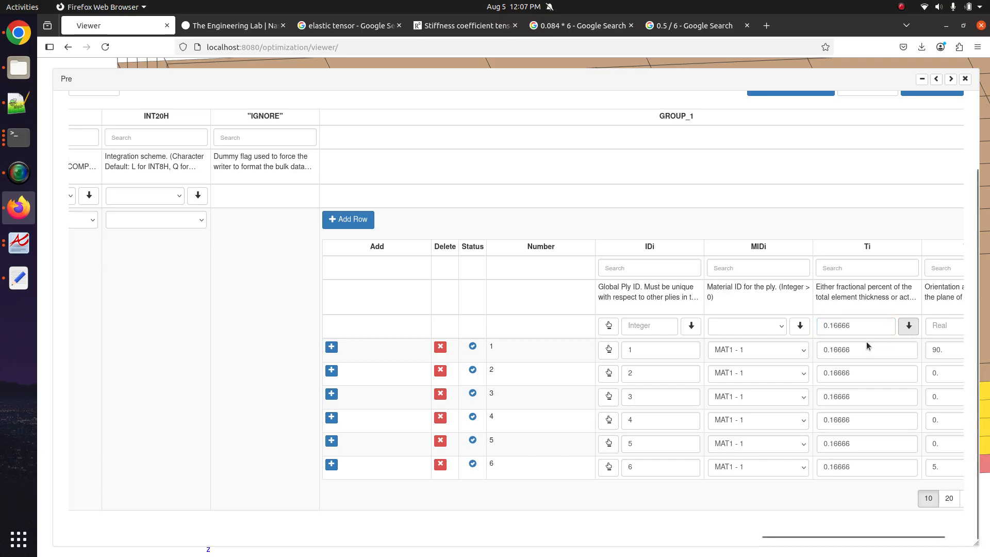
- Set DIRECT to 2 and orbit the model to check the ply layering
{"action": "left_click", "coordinate": [951, 79]}
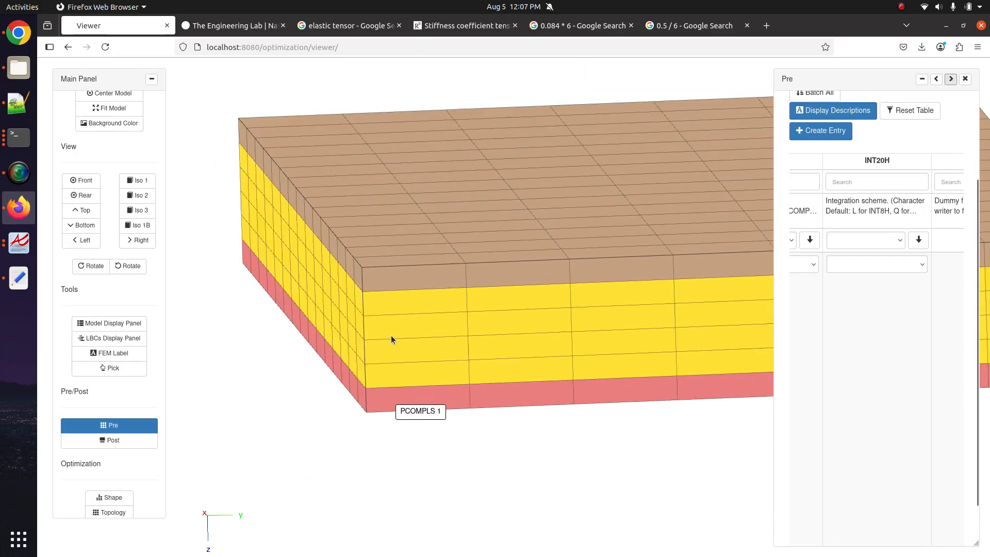
{"action": "left_click_drag", "start_coordinate": [390, 336], "coordinate": [332, 339]}
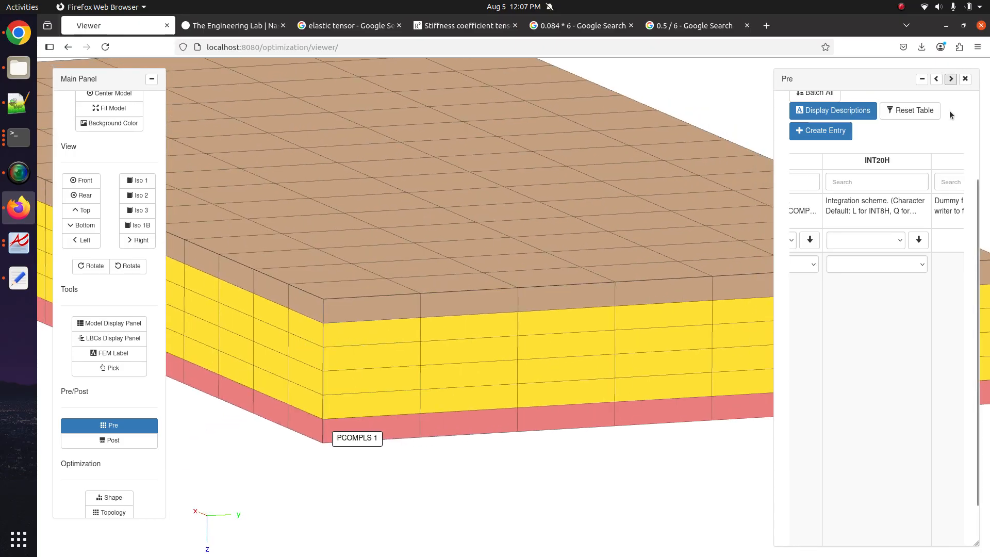
{"action": "left_click", "coordinate": [937, 79]}
{"action": "scroll", "coordinate": [635, 265], "scroll_direction": "left", "scroll_amount": 3}
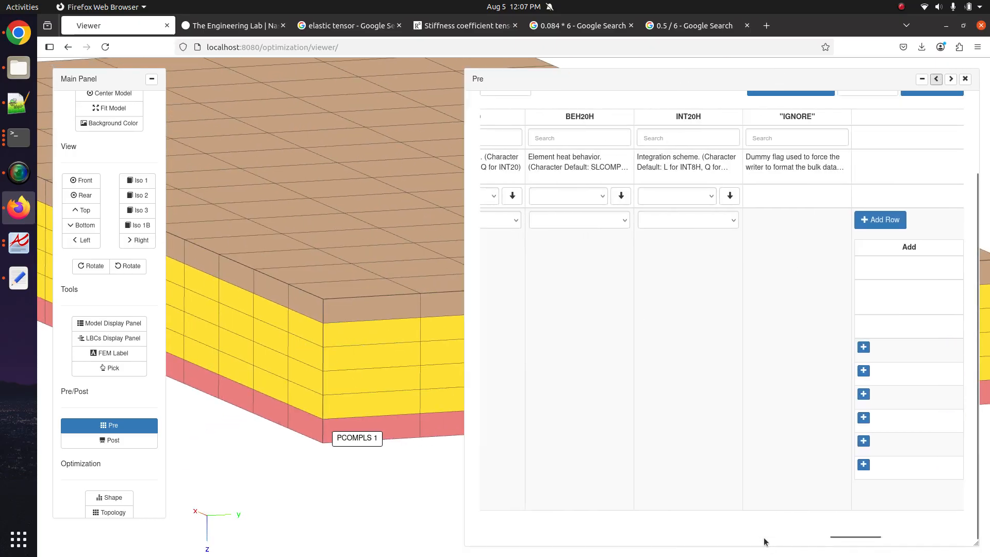
{"action": "left_click_drag", "start_coordinate": [835, 538], "coordinate": [478, 539]}
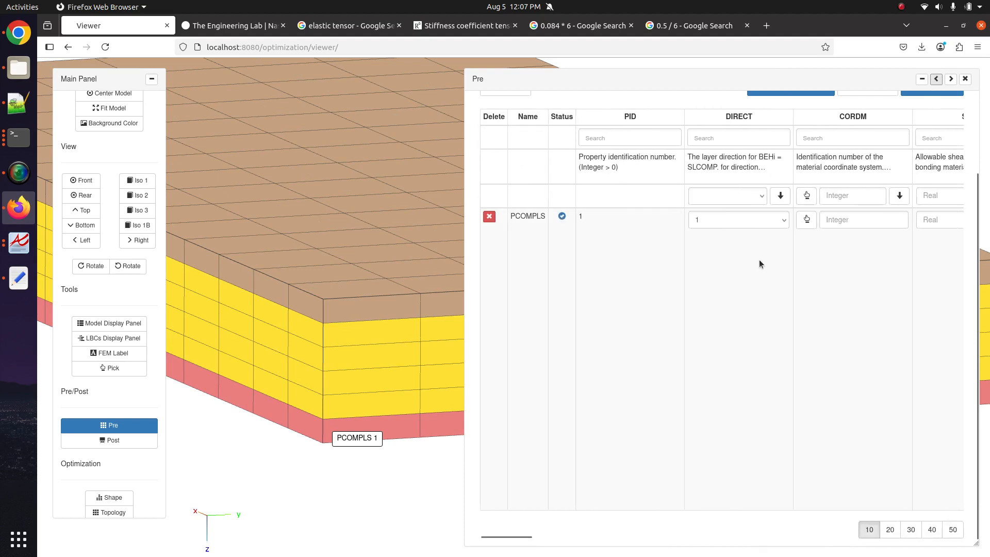
{"action": "left_click", "coordinate": [750, 220]}
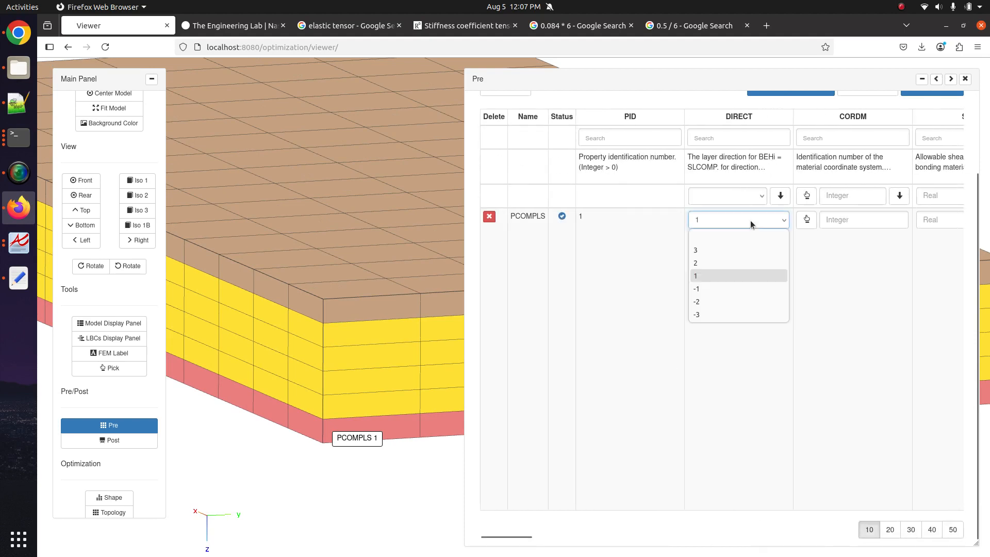
{"action": "left_click", "coordinate": [721, 262]}
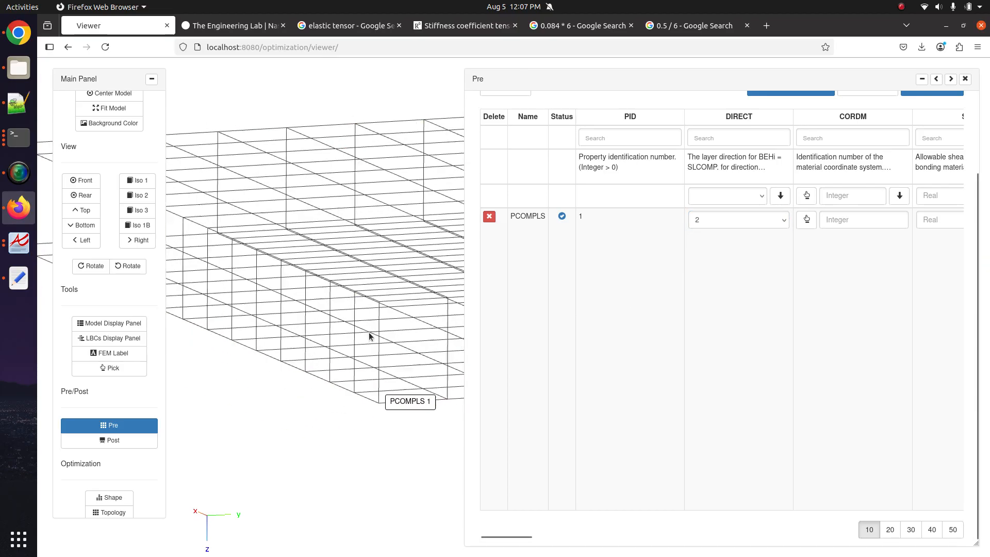
{"action": "left_click_drag", "start_coordinate": [369, 322], "coordinate": [339, 321]}
- Switch DIRECT back to 1 and inspect the layers from underneath and edge-on
{"action": "left_click", "coordinate": [718, 222]}
{"action": "left_click", "coordinate": [700, 274]}
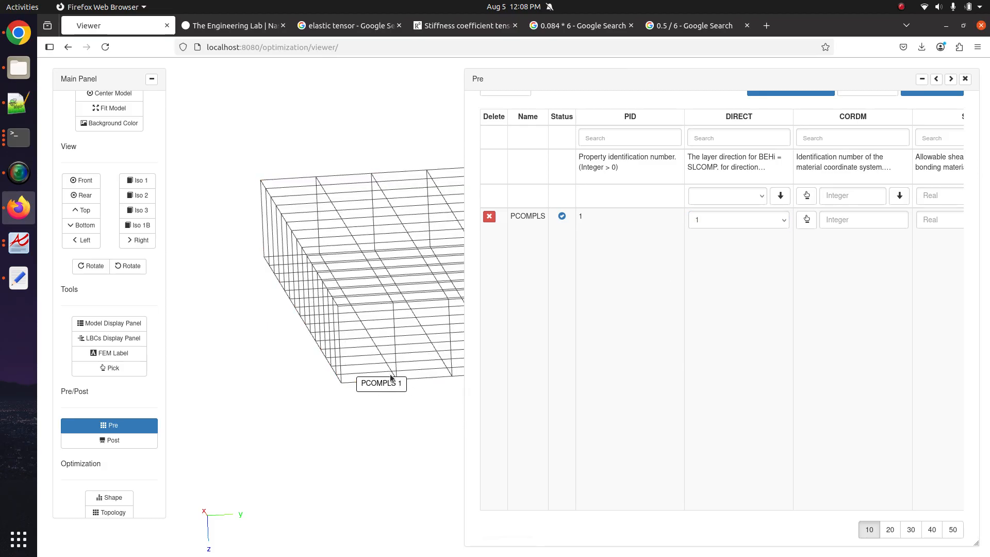
{"action": "left_click_drag", "start_coordinate": [395, 383], "coordinate": [289, 160]}
{"action": "left_click_drag", "start_coordinate": [346, 245], "coordinate": [342, 276]}
{"action": "scroll", "coordinate": [343, 274], "scroll_direction": "up", "scroll_amount": 5}
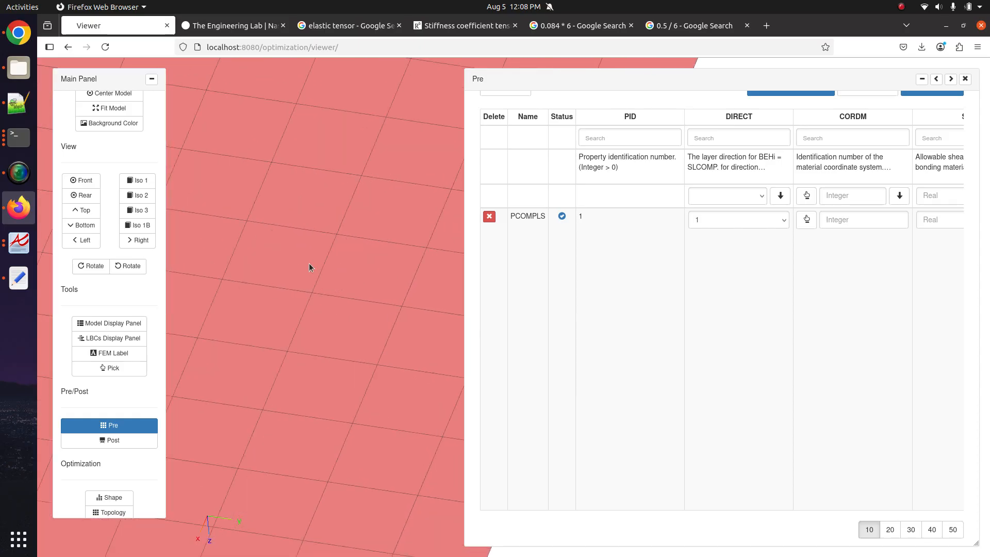
{"action": "scroll", "coordinate": [351, 242], "scroll_direction": "down", "scroll_amount": 10}
{"action": "left_click_drag", "start_coordinate": [354, 241], "coordinate": [364, 297]}
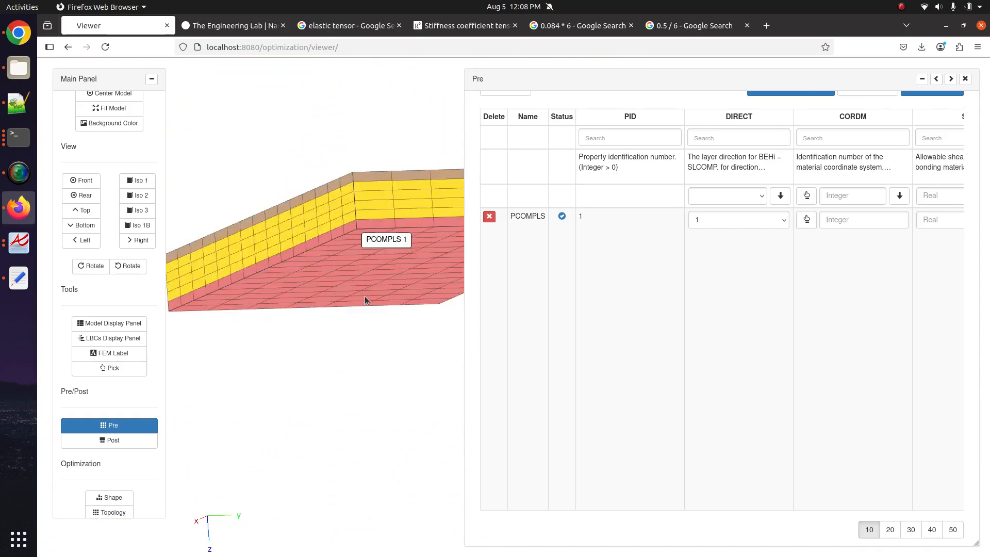
- Return DIRECT to 2 and view the layers striping the top face
{"action": "left_click", "coordinate": [732, 220]}
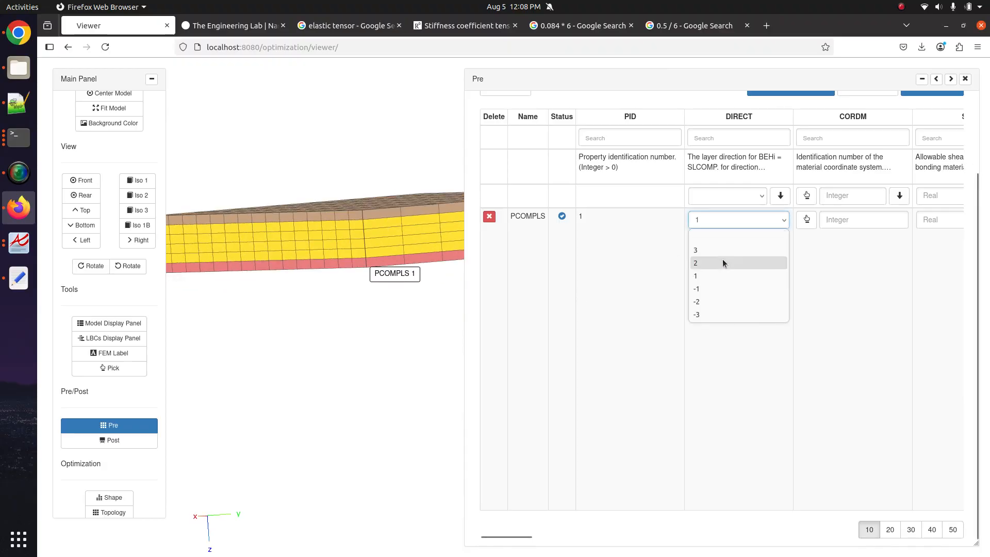
{"action": "left_click", "coordinate": [722, 263]}
{"action": "left_click_drag", "start_coordinate": [356, 247], "coordinate": [323, 295]}
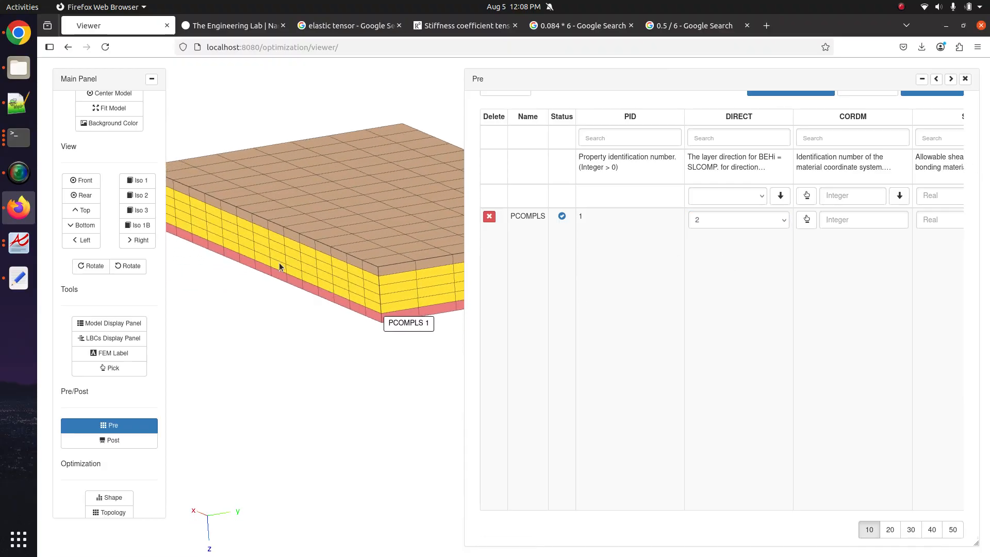
{"action": "left_click_drag", "start_coordinate": [242, 230], "coordinate": [318, 211]}
{"action": "scroll", "coordinate": [362, 290], "scroll_direction": "up", "scroll_amount": 5}
{"action": "scroll", "coordinate": [319, 212], "scroll_direction": "down", "scroll_amount": 3}
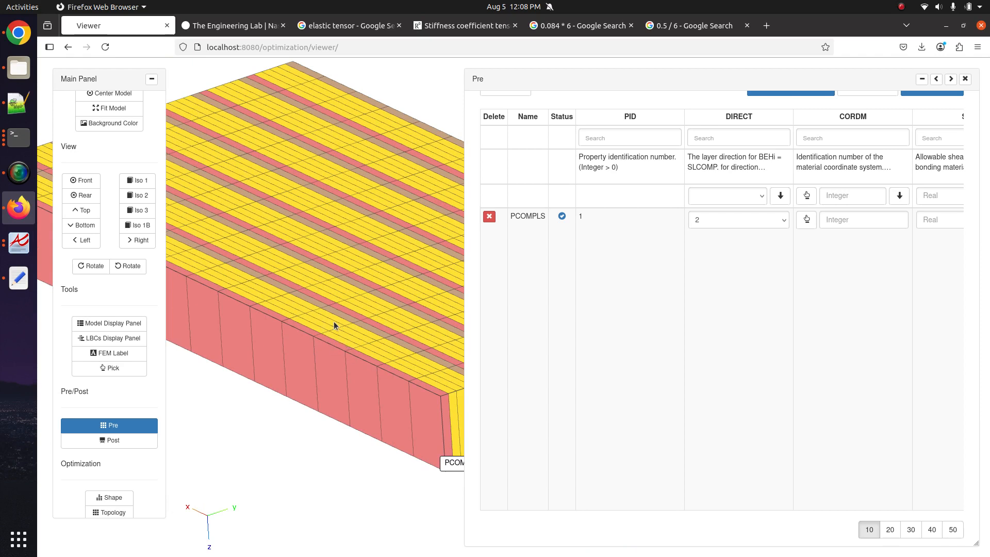
- Set the PCOMPLS DIRECT option to 3 and bring the slab into view
{"action": "left_click", "coordinate": [750, 224]}
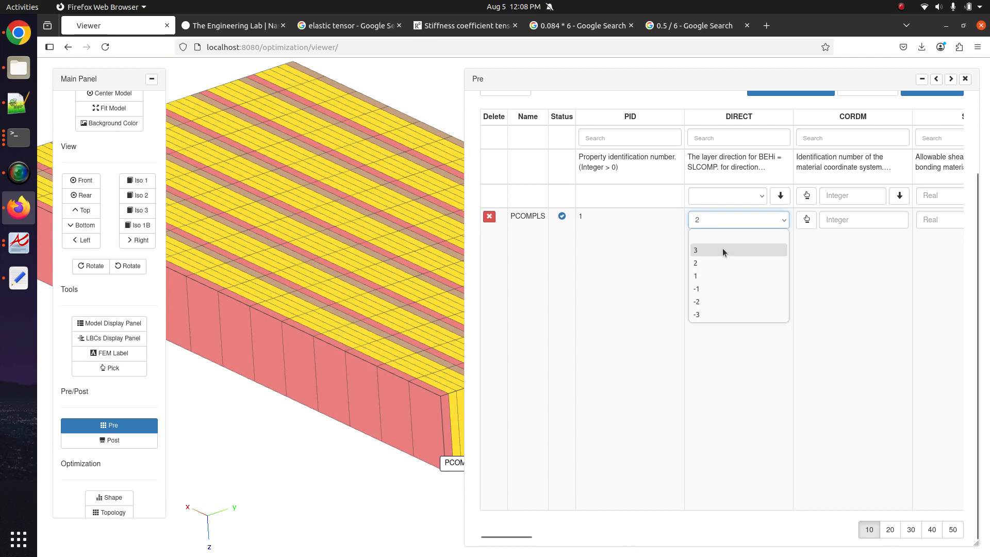
{"action": "left_click", "coordinate": [722, 250]}
{"action": "left_click_drag", "start_coordinate": [230, 232], "coordinate": [207, 217]}
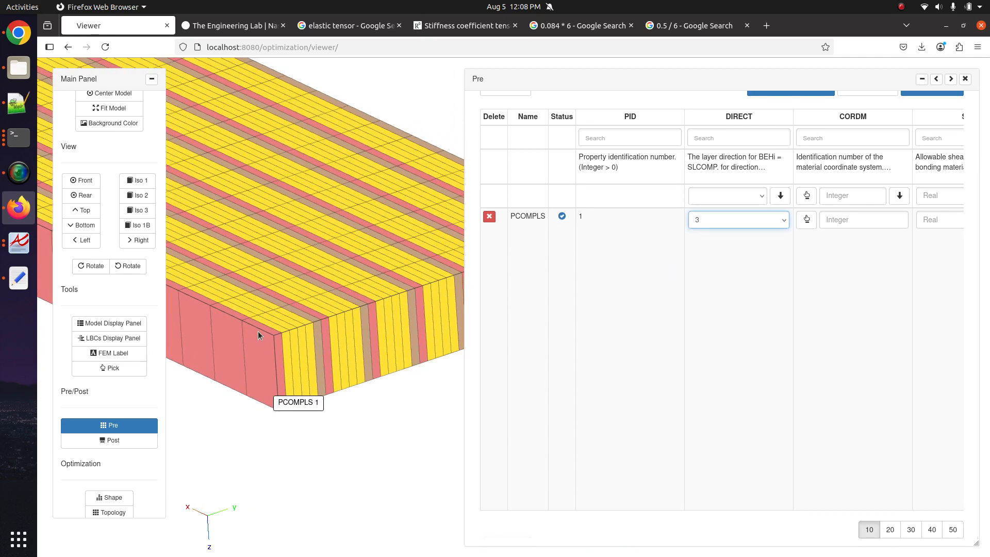
{"action": "scroll", "coordinate": [316, 339], "scroll_direction": "up", "scroll_amount": 10}
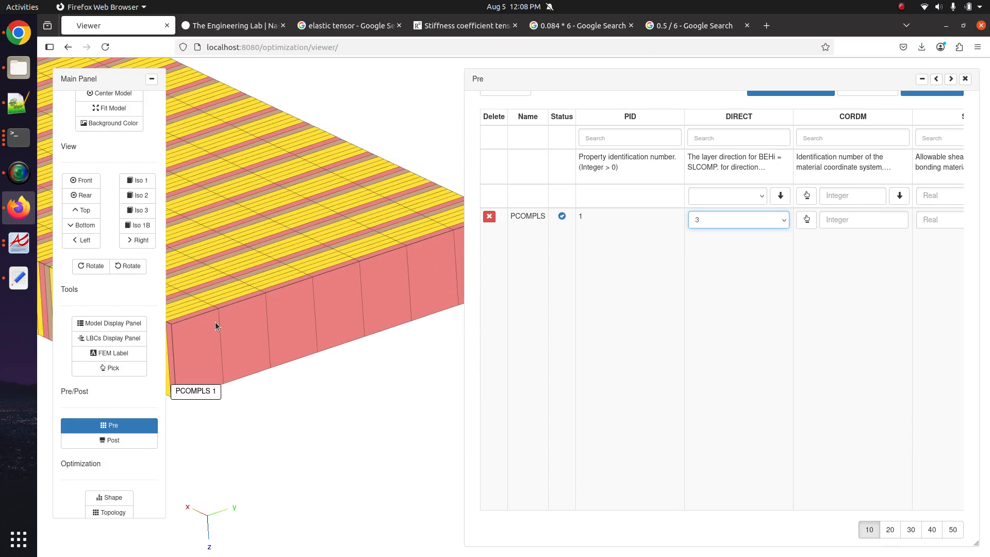
{"action": "left_click_drag", "start_coordinate": [453, 367], "coordinate": [303, 230]}
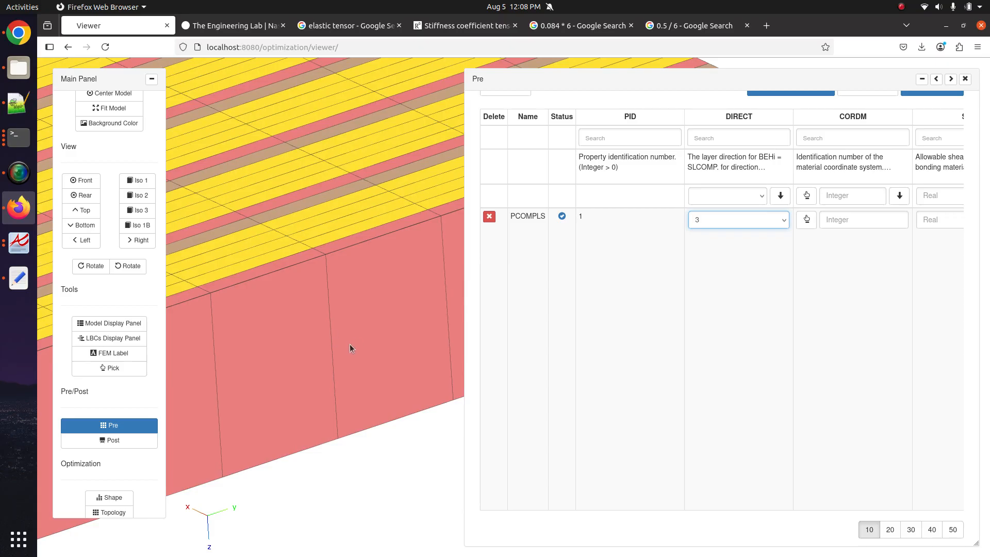
{"action": "left_click_drag", "start_coordinate": [213, 271], "coordinate": [307, 405]}
{"action": "scroll", "coordinate": [335, 329], "scroll_direction": "down", "scroll_amount": 8}
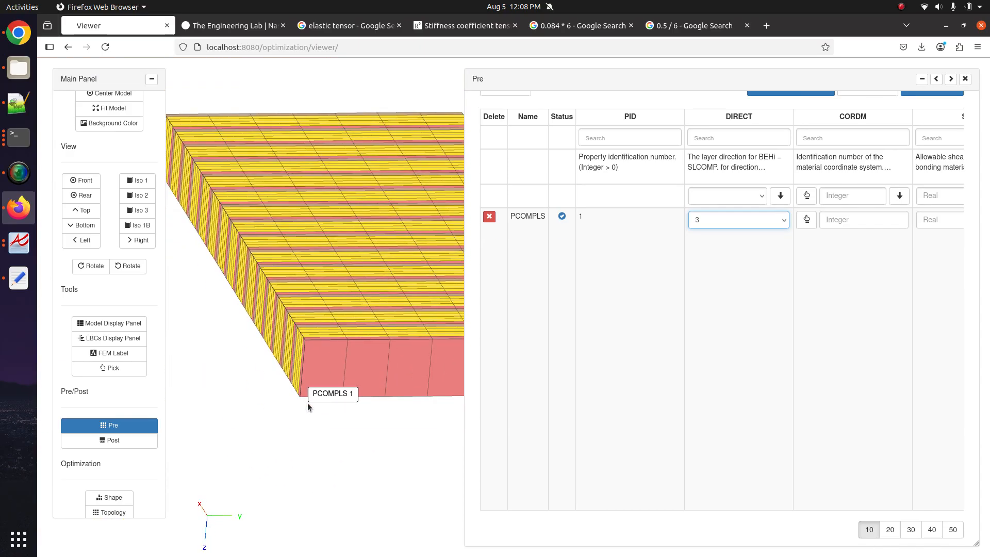
- Turn the PCOMPLS 1 slab upright to inspect its ply layers, then close the Pre table
{"action": "left_click_drag", "start_coordinate": [304, 403], "coordinate": [303, 366]}
{"action": "left_click_drag", "start_coordinate": [346, 336], "coordinate": [308, 287]}
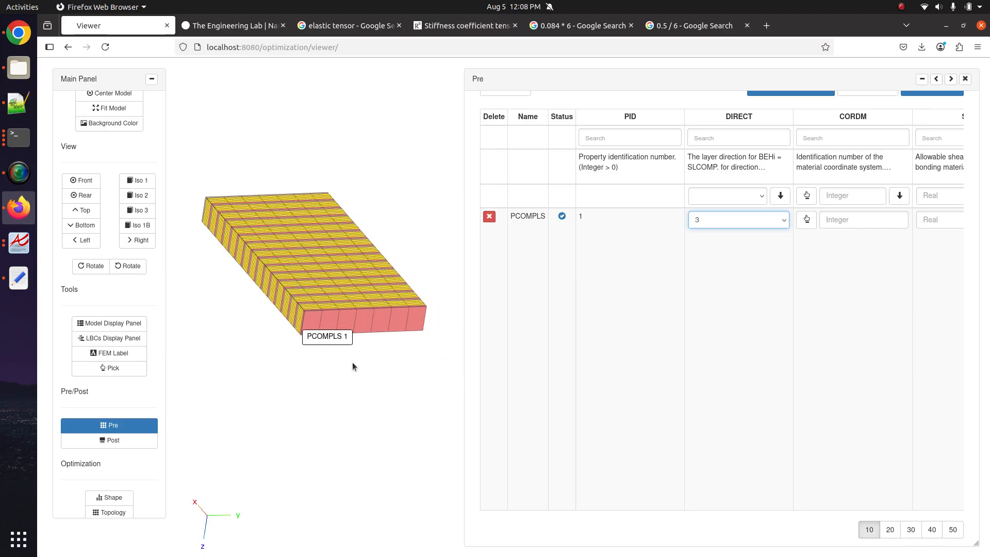
{"action": "left_click_drag", "start_coordinate": [352, 362], "coordinate": [399, 367]}
{"action": "scroll", "coordinate": [328, 379], "scroll_direction": "up", "scroll_amount": 5}
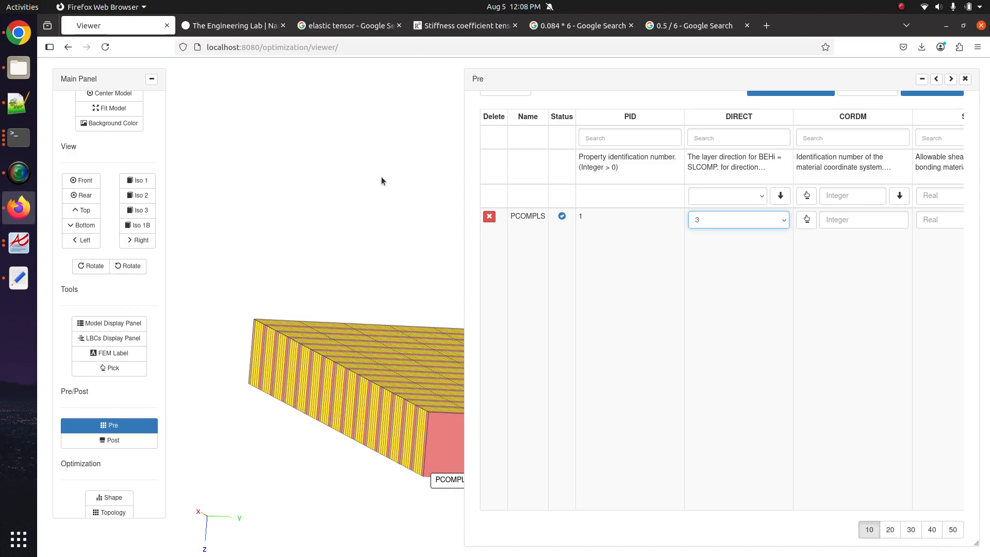
{"action": "left_click_drag", "start_coordinate": [392, 212], "coordinate": [308, 221]}
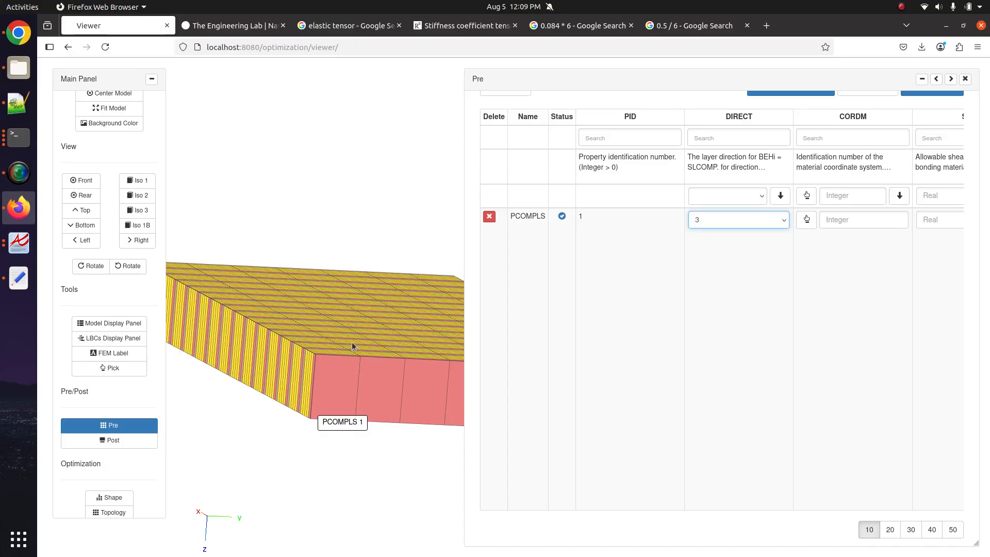
{"action": "left_click_drag", "start_coordinate": [351, 342], "coordinate": [411, 347]}
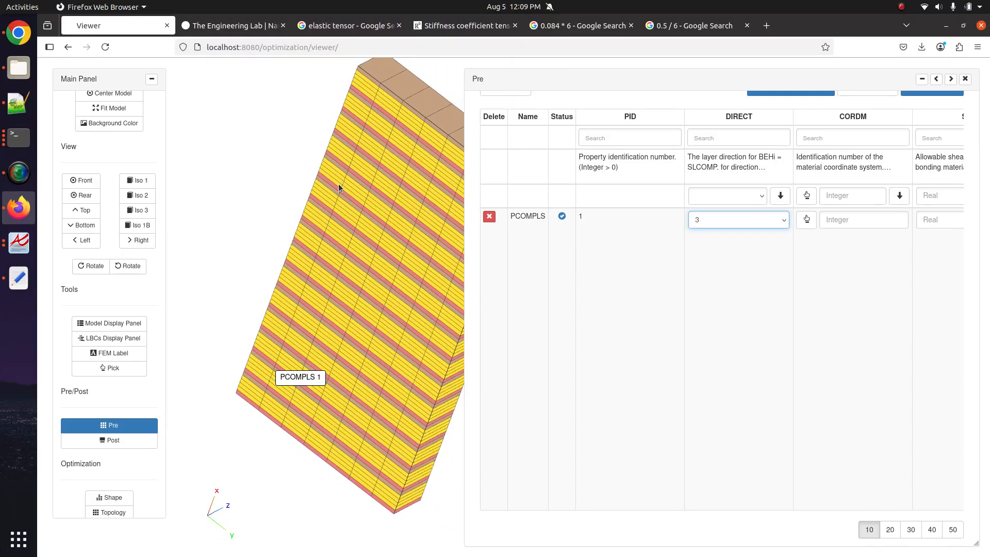
{"action": "left_click_drag", "start_coordinate": [281, 283], "coordinate": [327, 221]}
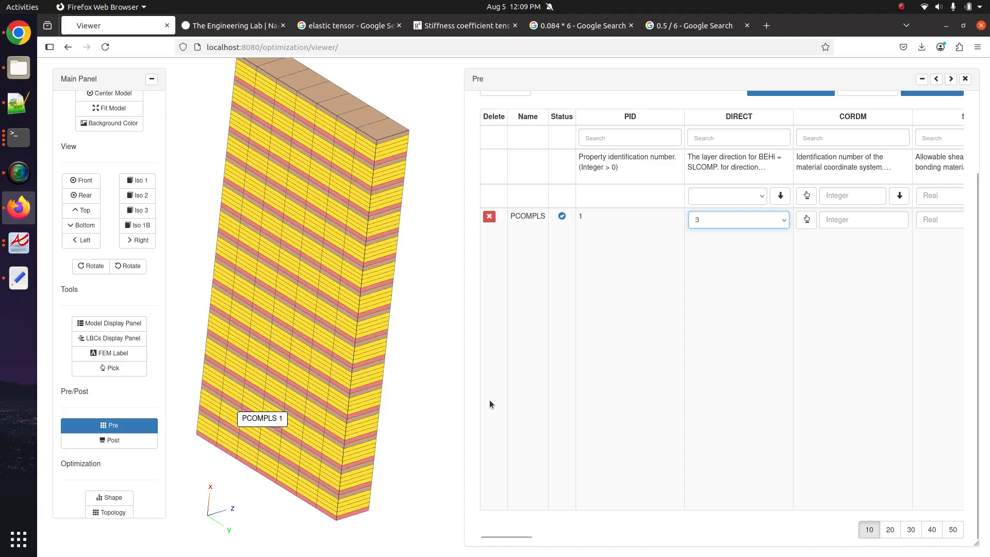
{"action": "scroll", "coordinate": [489, 400], "scroll_direction": "right", "scroll_amount": 1}
{"action": "scroll", "coordinate": [628, 419], "scroll_direction": "left", "scroll_amount": 1}
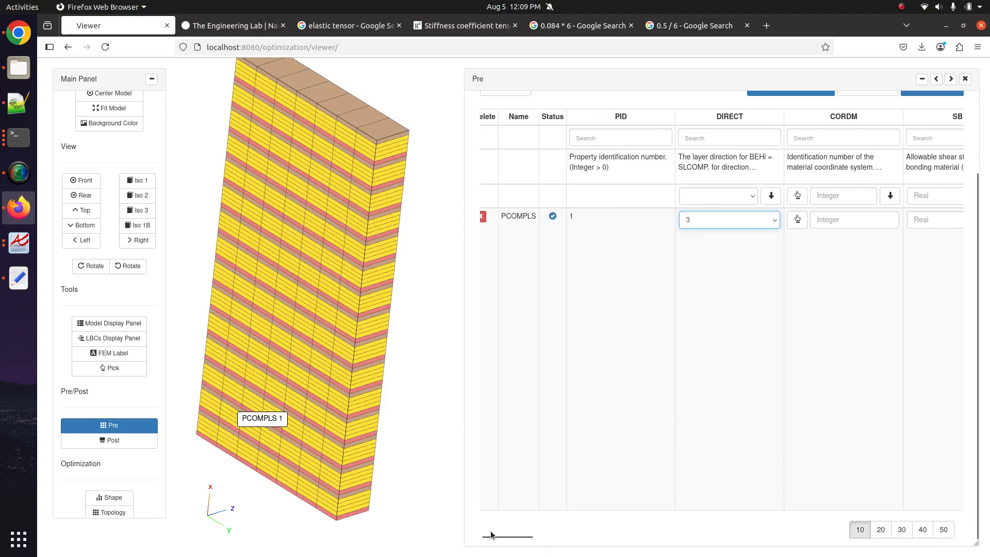
{"action": "left_click_drag", "start_coordinate": [491, 534], "coordinate": [162, 413]}
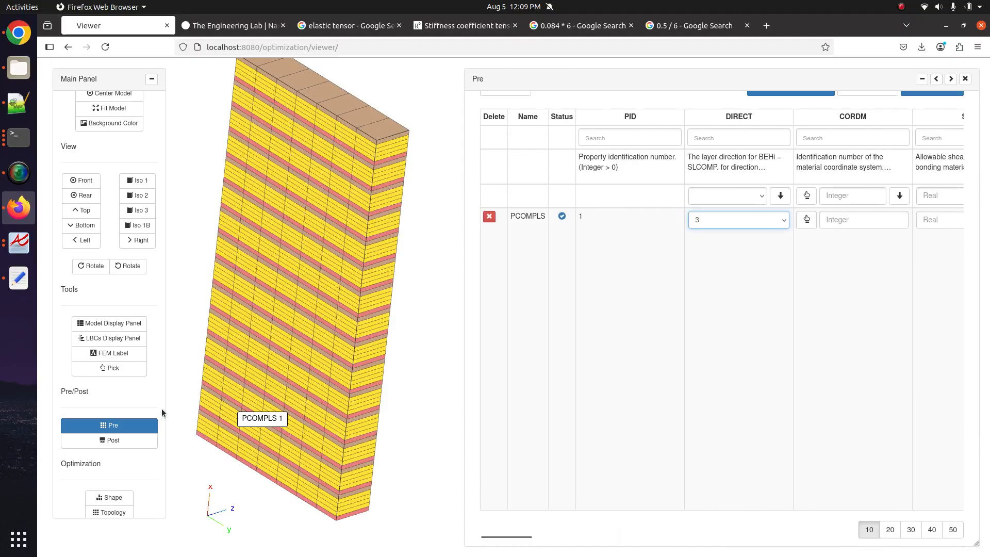
{"action": "left_click", "coordinate": [153, 422]}
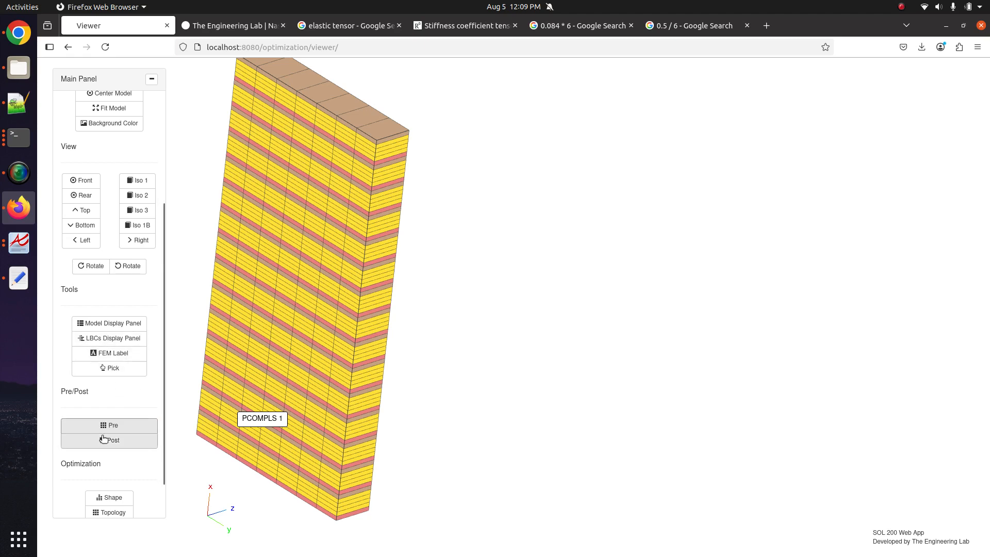
- Reopen the Pre panel full width on its Download page and add the suggested OUTPUT2 request
{"action": "left_click", "coordinate": [123, 446]}
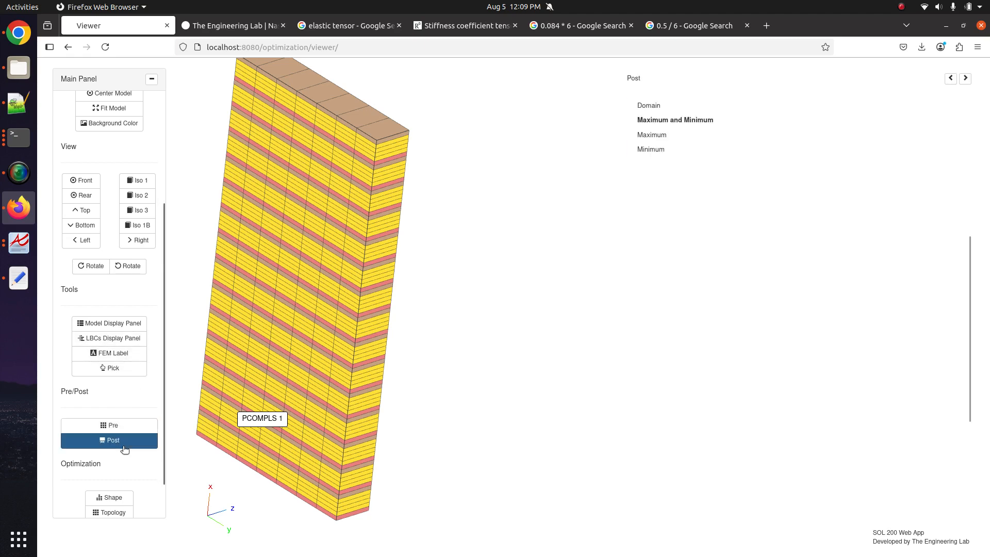
{"action": "left_click", "coordinate": [112, 440]}
{"action": "left_click", "coordinate": [115, 423]}
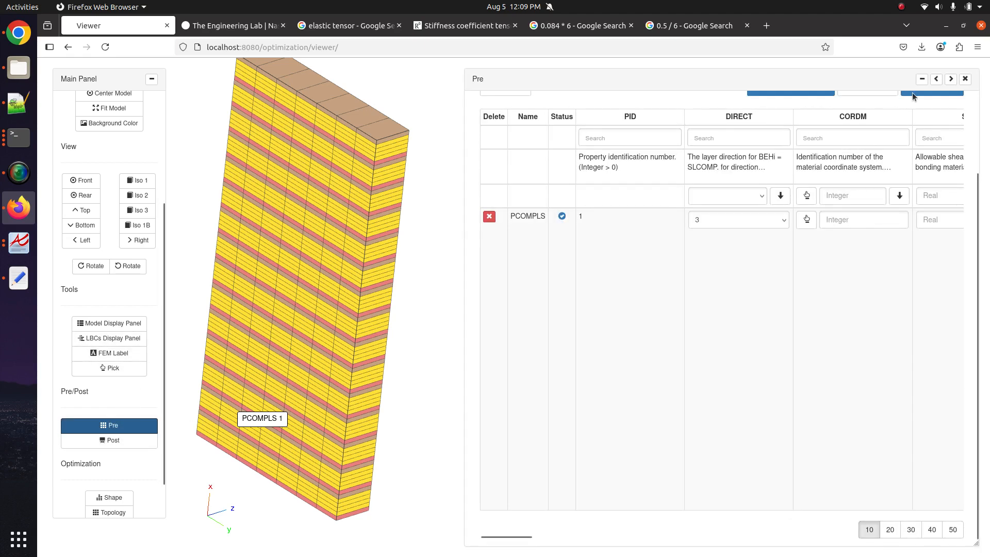
{"action": "left_click", "coordinate": [935, 79]}
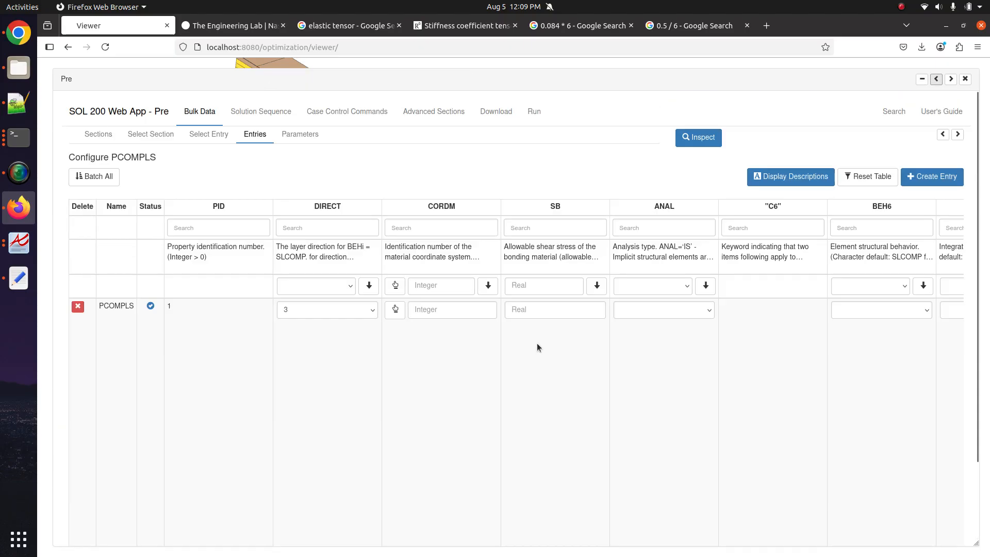
{"action": "left_click", "coordinate": [496, 111]}
{"action": "left_click", "coordinate": [234, 270]}
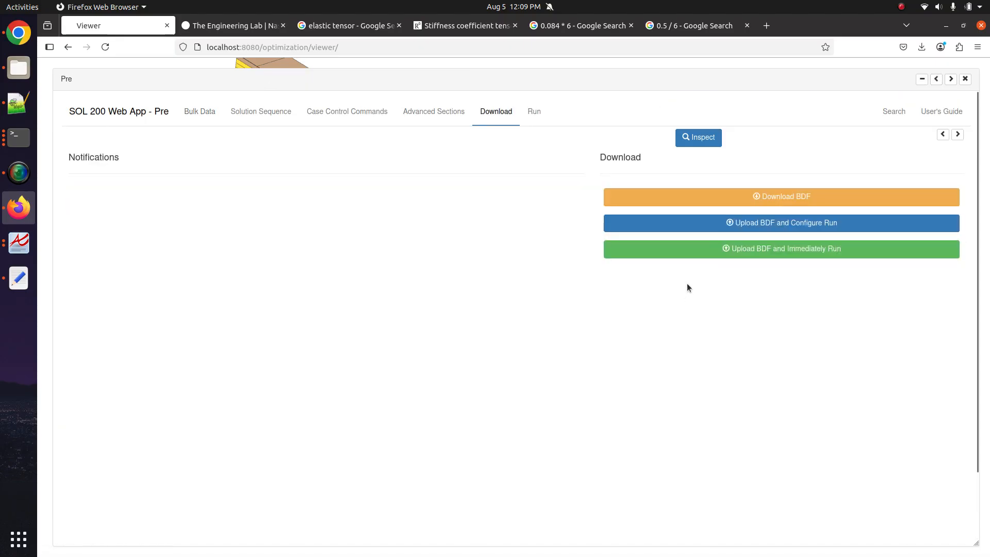
- Upload and run the BDF, then read F06 fatal message 2158: ply thicknesses sum to 0.99996
{"action": "left_click", "coordinate": [696, 250]}
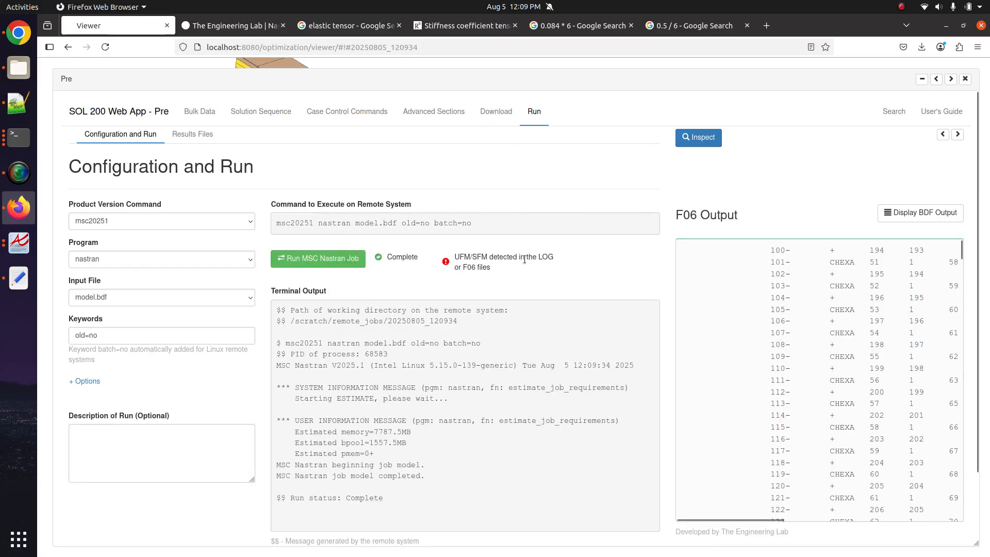
{"action": "scroll", "coordinate": [829, 361], "scroll_direction": "down", "scroll_amount": 20}
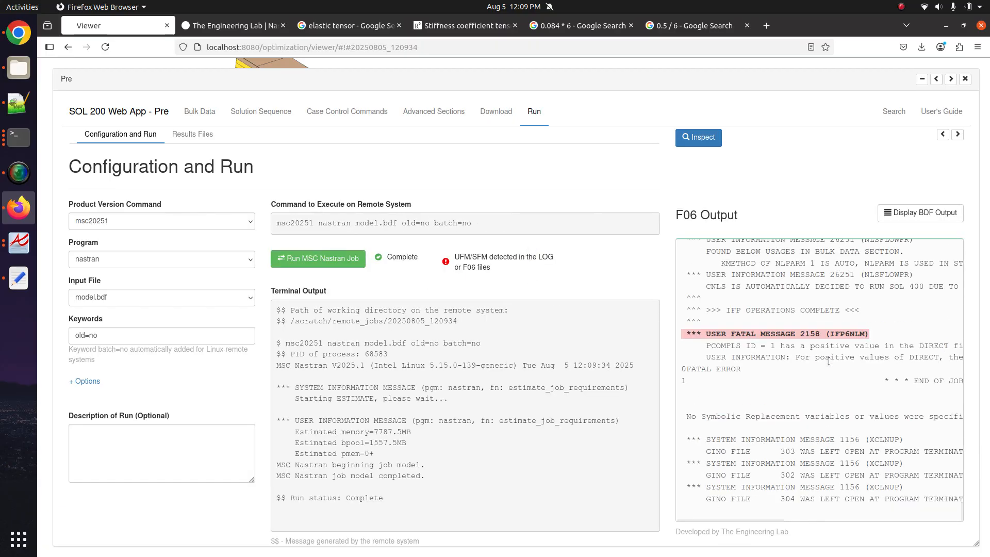
{"action": "scroll", "coordinate": [828, 360], "scroll_direction": "right", "scroll_amount": 1}
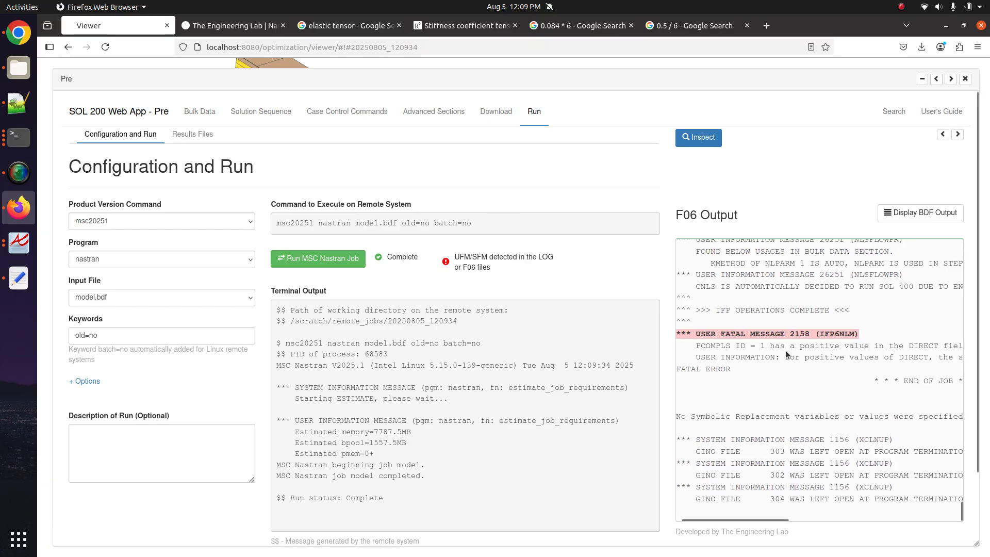
{"action": "left_click_drag", "start_coordinate": [785, 345], "coordinate": [824, 347]}
{"action": "scroll", "coordinate": [823, 347], "scroll_direction": "right", "scroll_amount": 2}
{"action": "scroll", "coordinate": [823, 347], "scroll_direction": "right", "scroll_amount": 8}
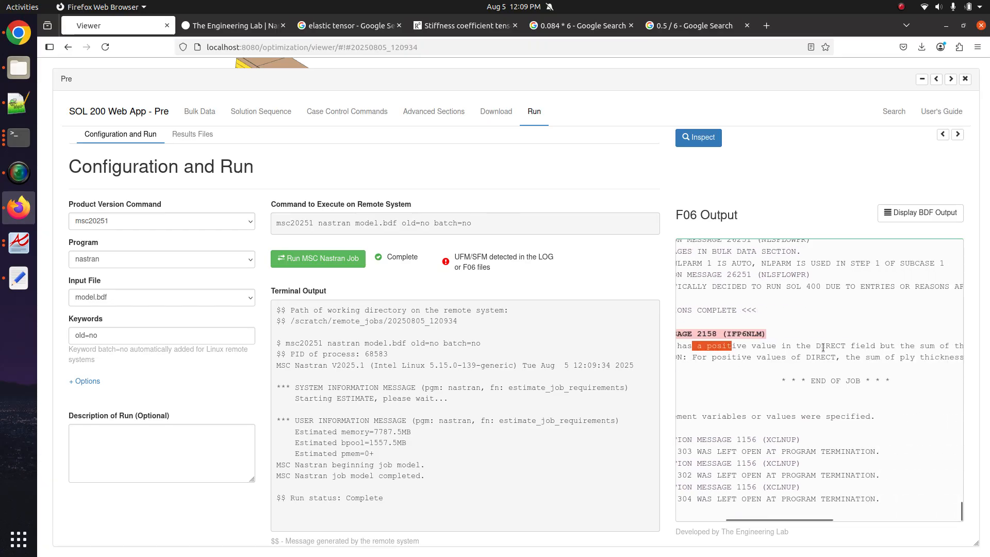
{"action": "scroll", "coordinate": [823, 347], "scroll_direction": "right", "scroll_amount": 6}
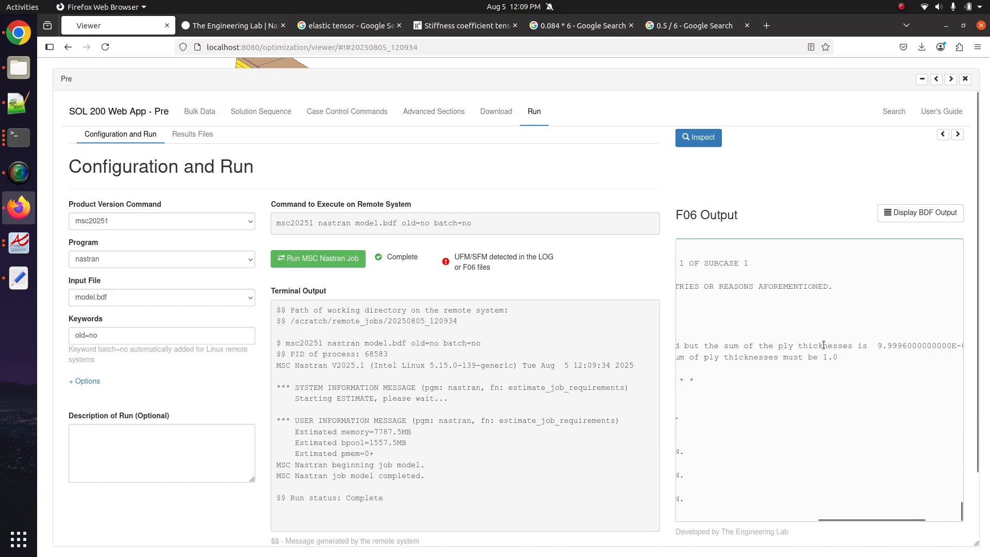
{"action": "scroll", "coordinate": [823, 345], "scroll_direction": "left", "scroll_amount": 6}
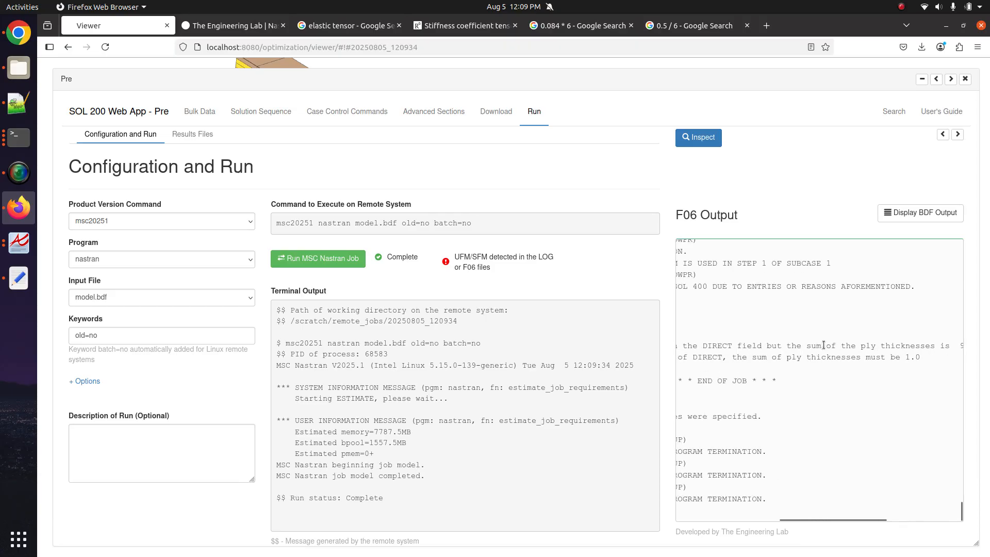
{"action": "scroll", "coordinate": [823, 345], "scroll_direction": "left", "scroll_amount": 5}
{"action": "scroll", "coordinate": [736, 363], "scroll_direction": "right", "scroll_amount": 4}
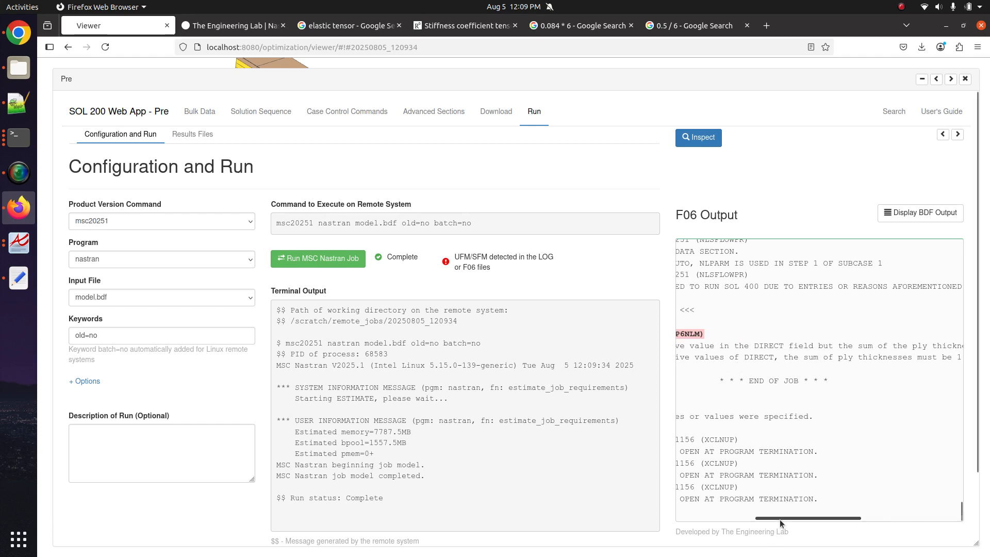
{"action": "left_click_drag", "start_coordinate": [779, 519], "coordinate": [692, 510]}
{"action": "left_click", "coordinate": [773, 324]}
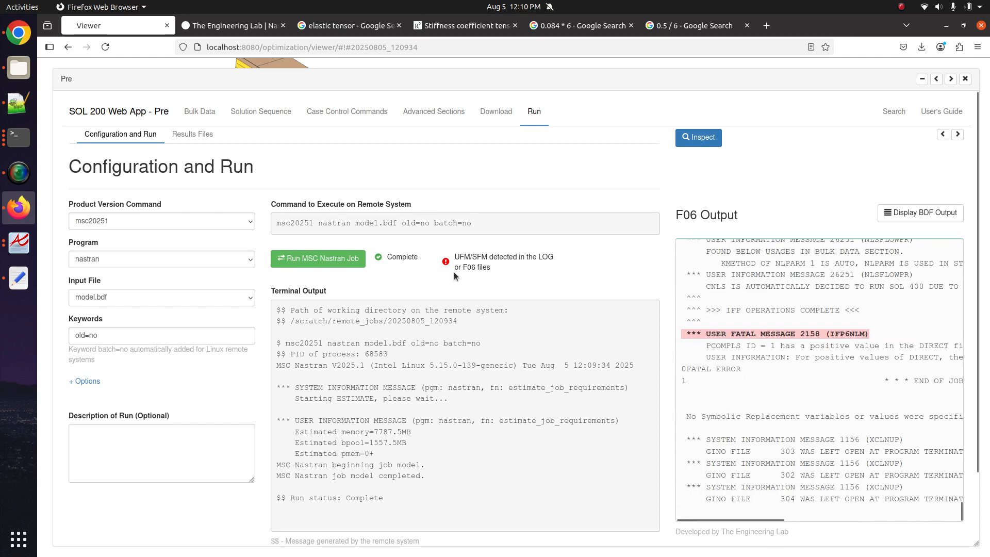
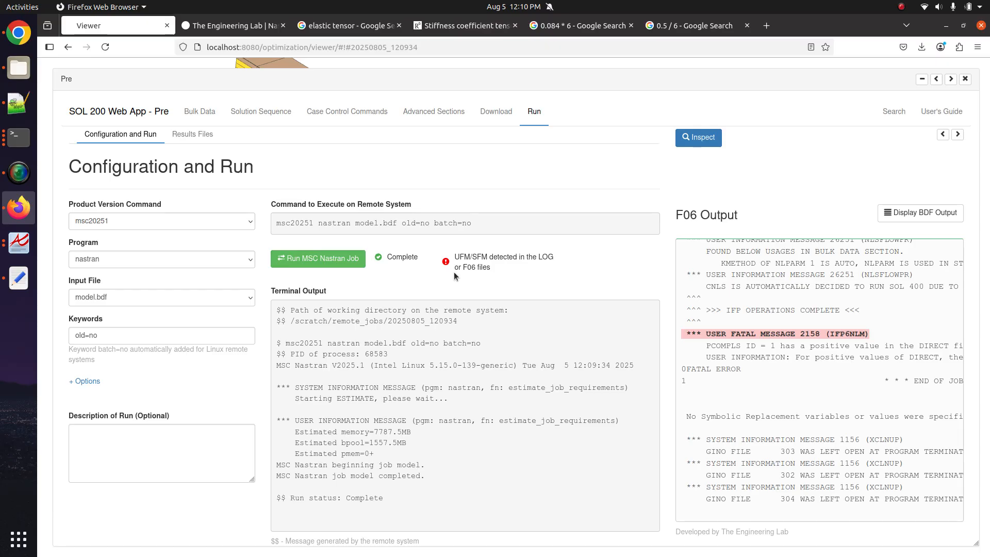
- Widen the F06 output and highlight the 9.9996E-01 ply-thickness sum in fatal message 2158
{"action": "triple_click", "coordinate": [783, 337]}
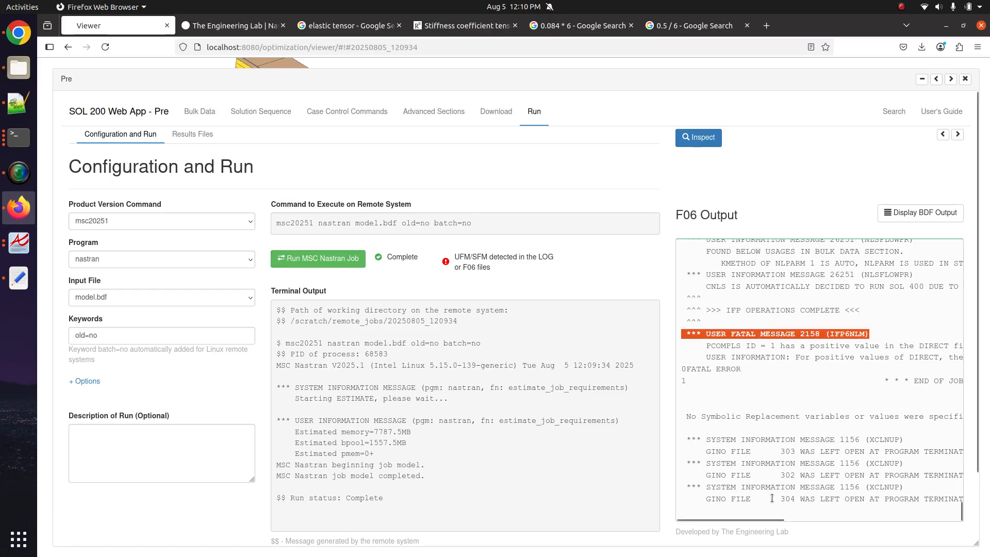
{"action": "left_click_drag", "start_coordinate": [765, 519], "coordinate": [924, 520]}
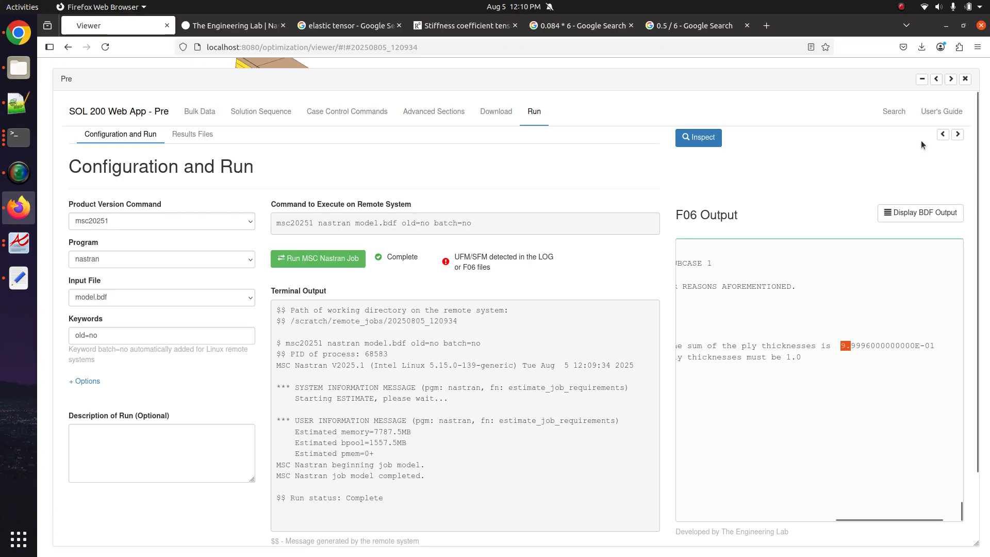
{"action": "left_click", "coordinate": [943, 134]}
{"action": "left_click_drag", "start_coordinate": [585, 518], "coordinate": [469, 520]}
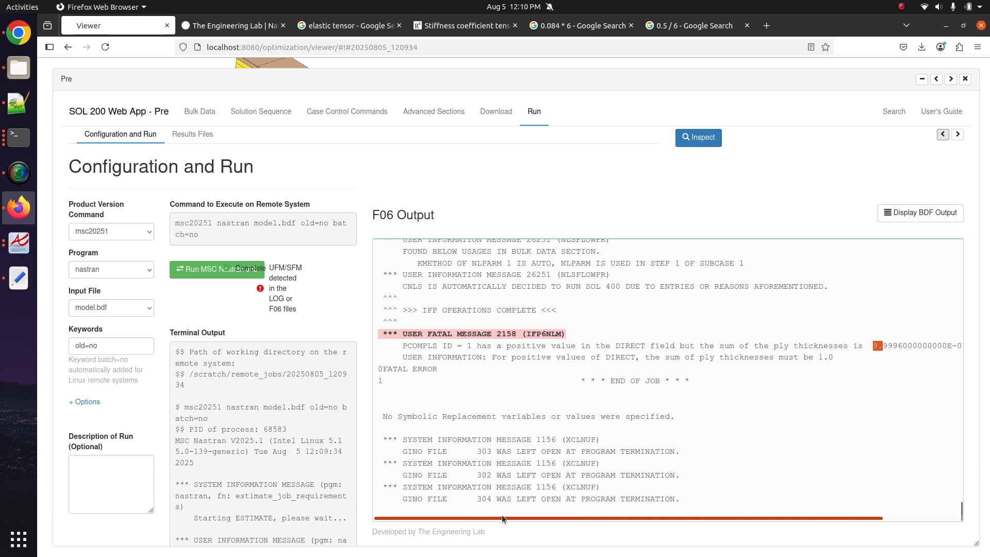
{"action": "left_click_drag", "start_coordinate": [502, 514], "coordinate": [555, 510]}
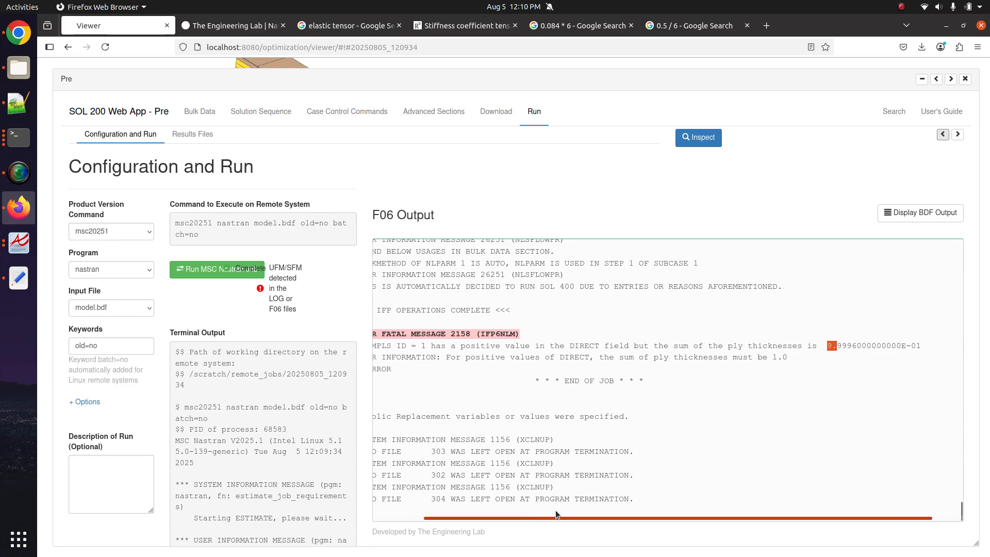
{"action": "left_click", "coordinate": [827, 349]}
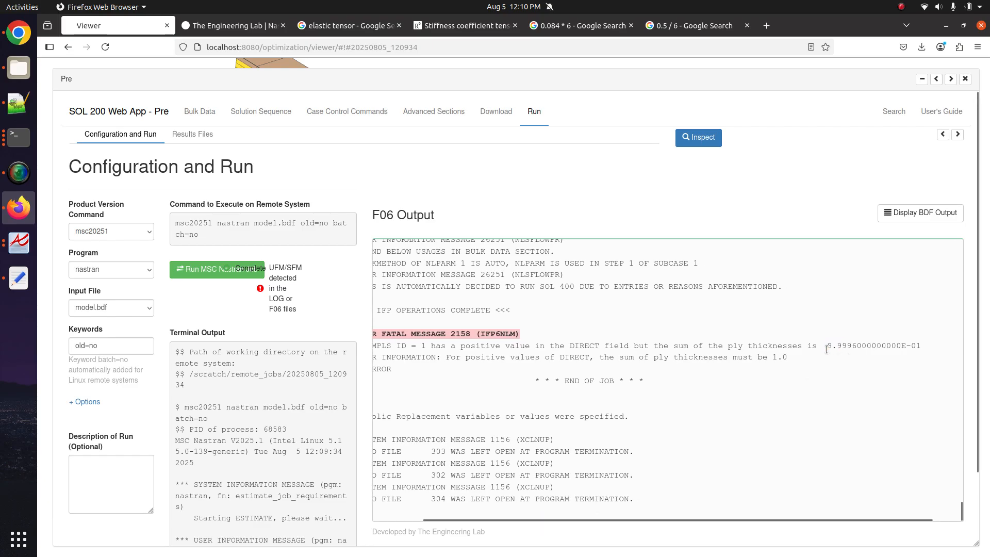
{"action": "left_click_drag", "start_coordinate": [827, 347], "coordinate": [920, 349]}
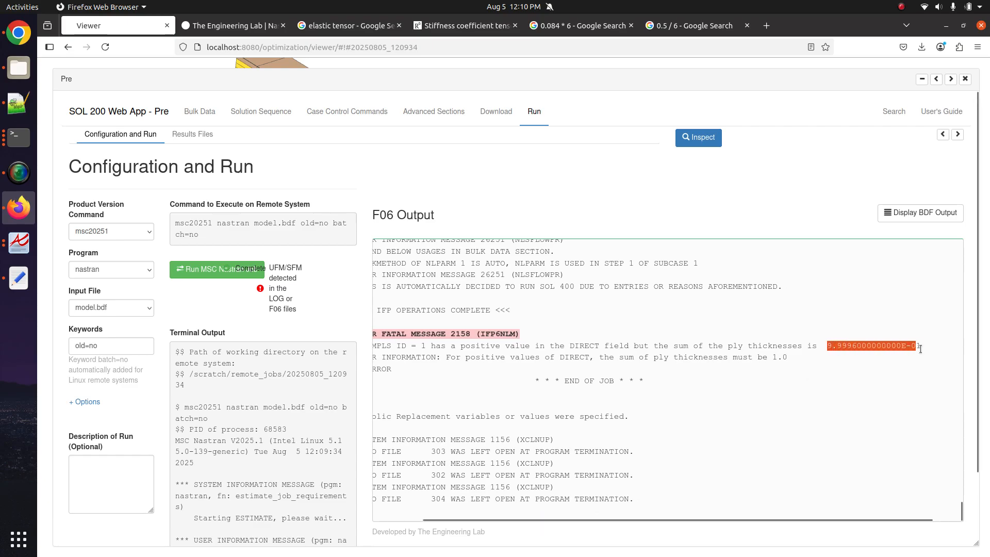
{"action": "left_click", "coordinate": [822, 355]}
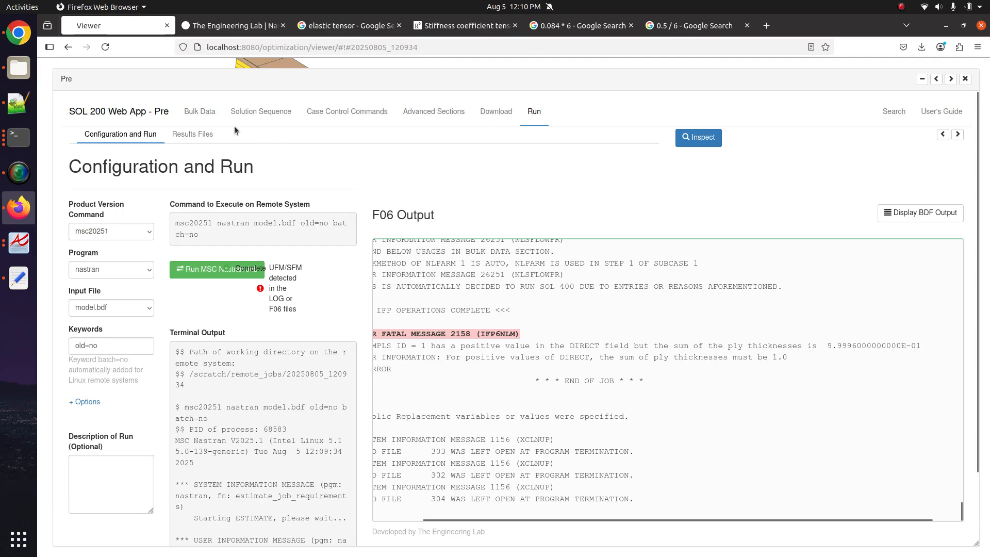
- Move between the Bulk Data, Download and run configuration pages
{"action": "left_click", "coordinate": [202, 112]}
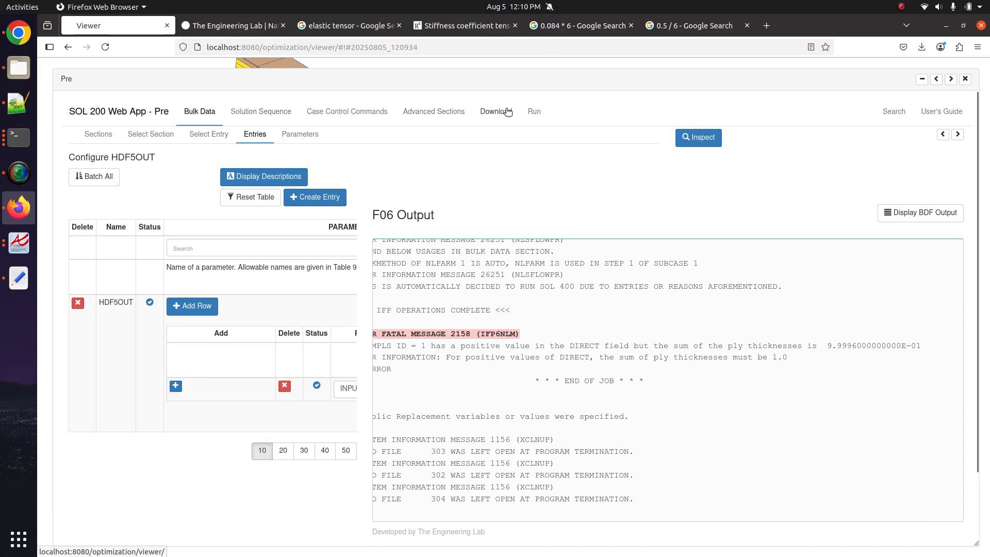
{"action": "left_click", "coordinate": [496, 111]}
{"action": "left_click", "coordinate": [534, 112]}
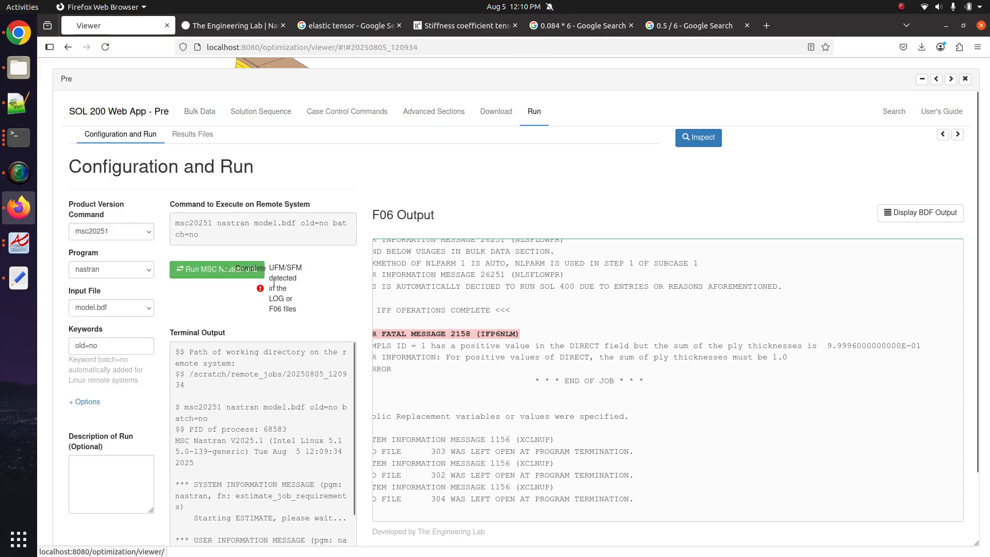
- Restore the narrow F06 panel and display the BDF input instead
{"action": "left_click", "coordinate": [957, 135]}
{"action": "left_click", "coordinate": [699, 137]}
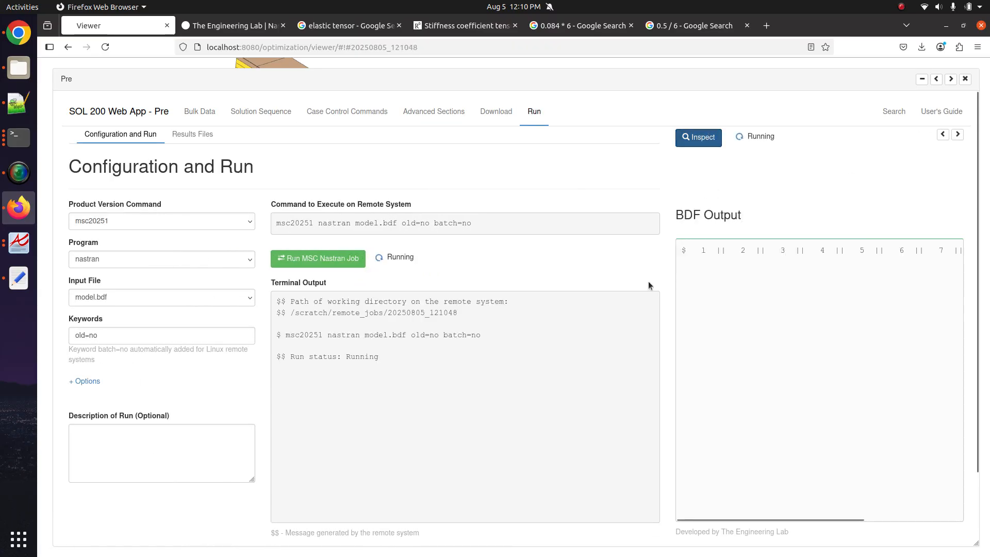
{"action": "left_click", "coordinate": [701, 147]}
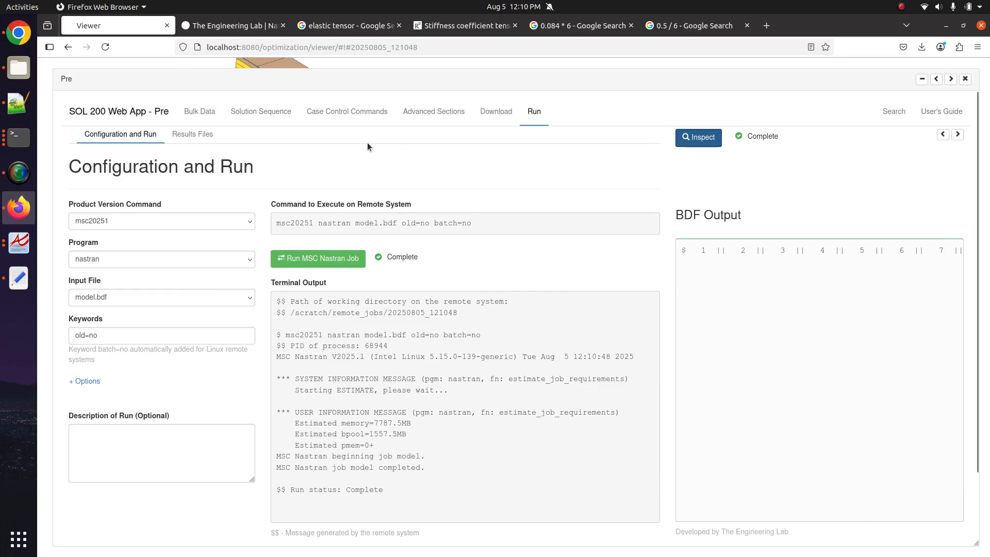
- Set every PCOMPLS ply thickness to 0.16667 using the Ti fill-down arrow
{"action": "left_click", "coordinate": [212, 120]}
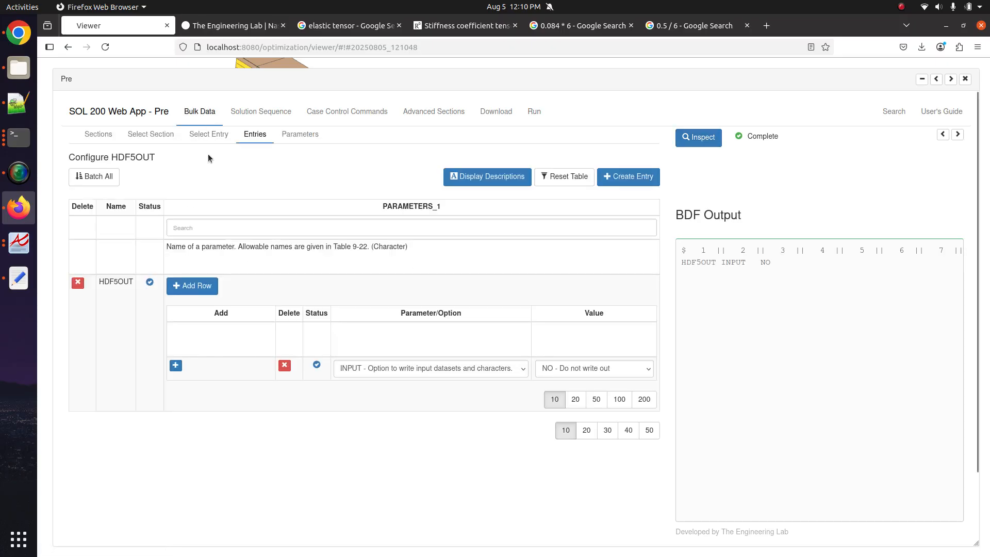
{"action": "left_click", "coordinate": [208, 134]}
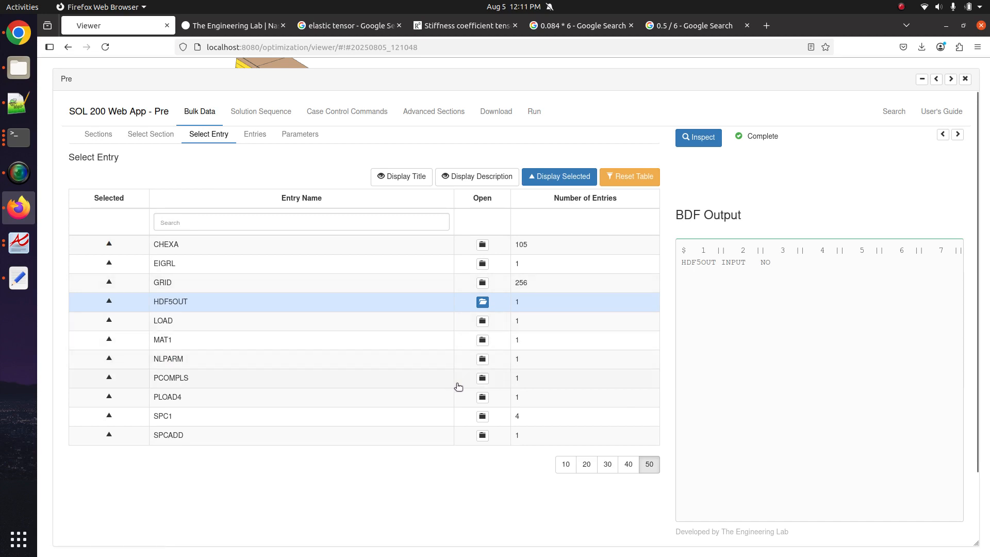
{"action": "left_click", "coordinate": [596, 376]}
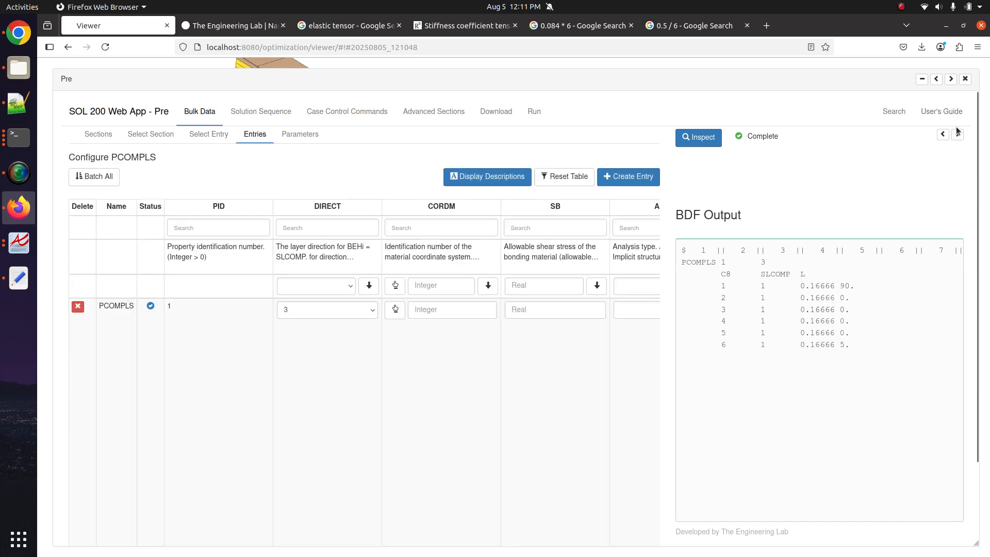
{"action": "scroll", "coordinate": [616, 460], "scroll_direction": "right", "scroll_amount": 10}
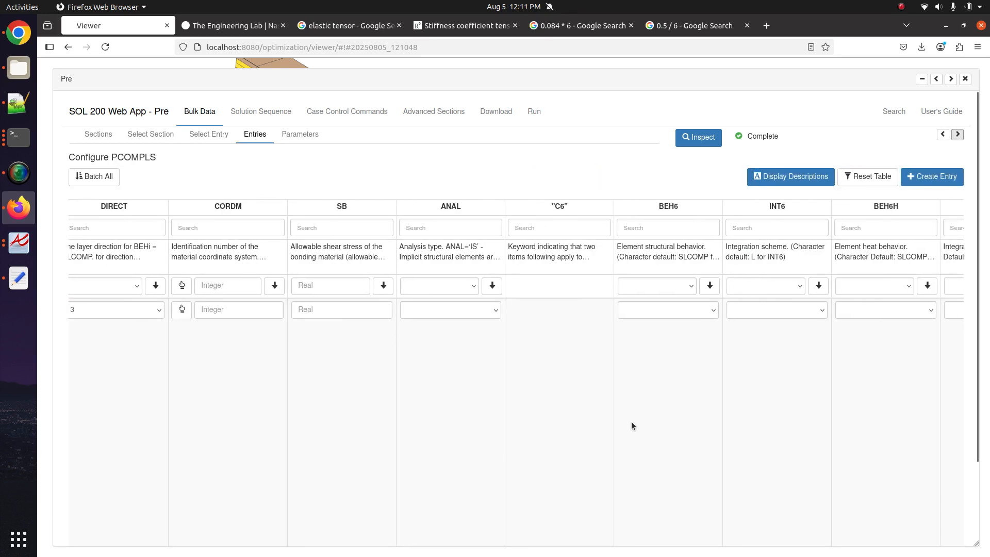
{"action": "scroll", "coordinate": [633, 411], "scroll_direction": "right", "scroll_amount": 5}
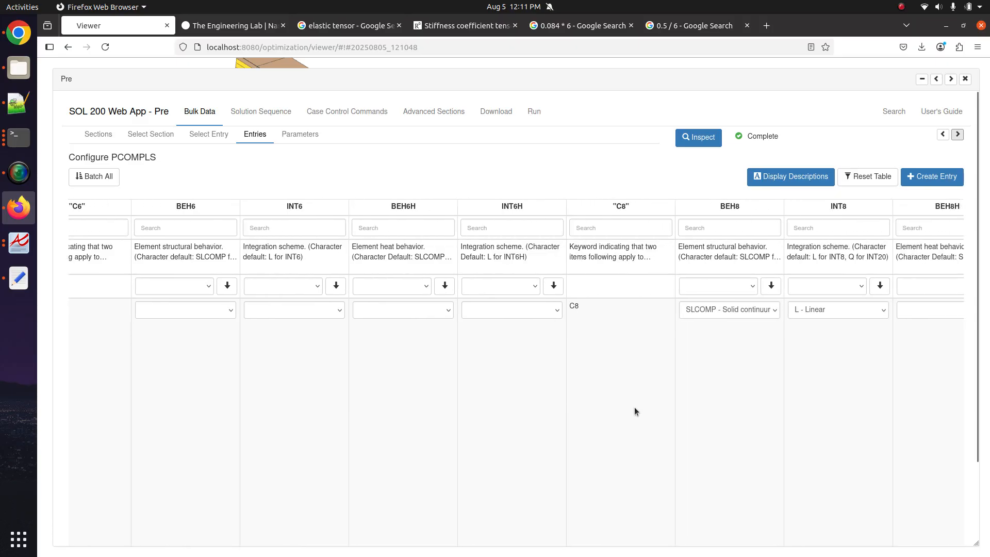
{"action": "scroll", "coordinate": [622, 440], "scroll_direction": "left", "scroll_amount": 6}
{"action": "scroll", "coordinate": [623, 440], "scroll_direction": "right", "scroll_amount": 20}
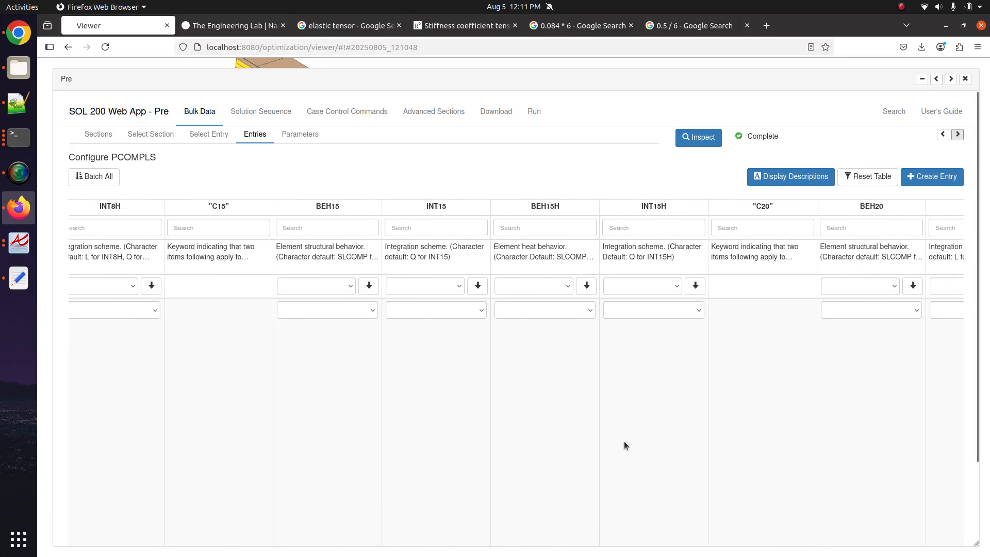
{"action": "scroll", "coordinate": [663, 431], "scroll_direction": "down", "scroll_amount": 3}
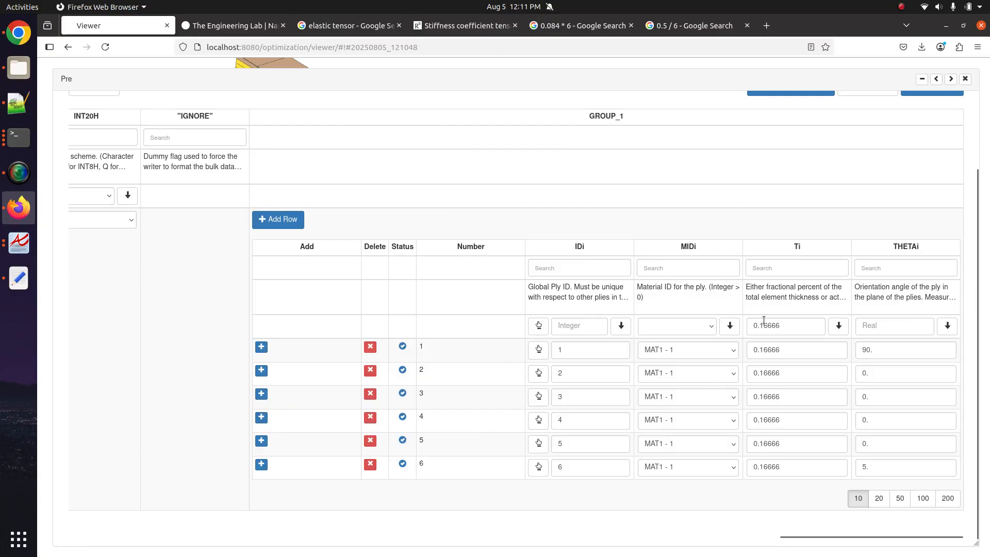
{"action": "left_click_drag", "start_coordinate": [774, 326], "coordinate": [783, 327]}
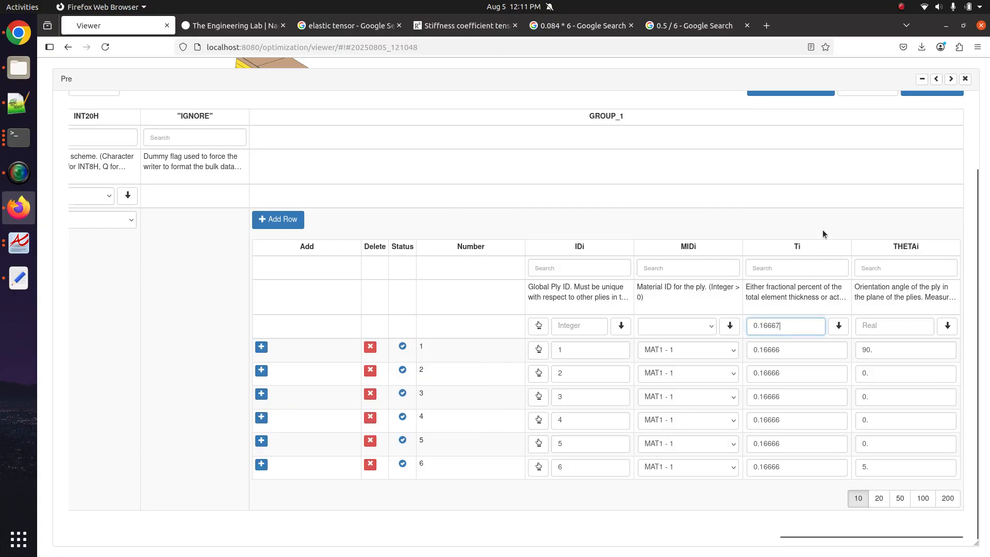
{"action": "left_click", "coordinate": [836, 325]}
- Upload the updated BDF and run Nastran immediately
{"action": "scroll", "coordinate": [360, 235], "scroll_direction": "up", "scroll_amount": 3}
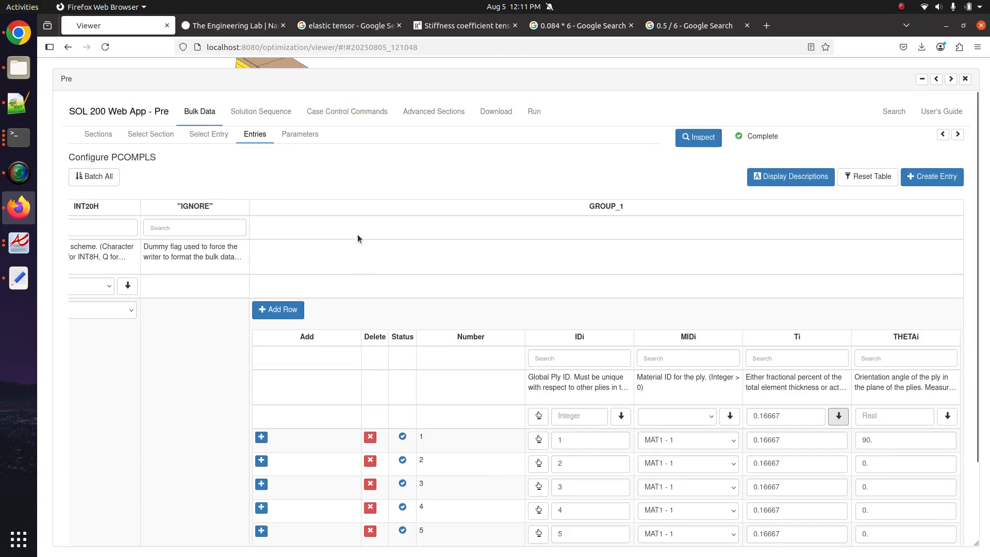
{"action": "left_click", "coordinate": [496, 112]}
{"action": "left_click", "coordinate": [673, 252]}
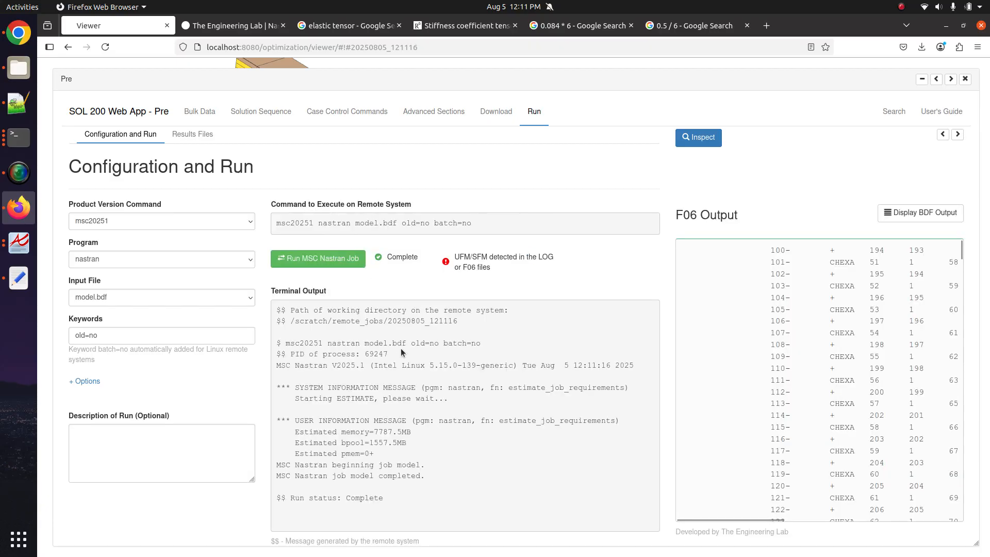
- Find fatal message 2158 in the rerun's F06 and highlight the excess 0002 in the thickness sum
{"action": "scroll", "coordinate": [794, 399], "scroll_direction": "down", "scroll_amount": 20}
{"action": "scroll", "coordinate": [793, 398], "scroll_direction": "down", "scroll_amount": 20}
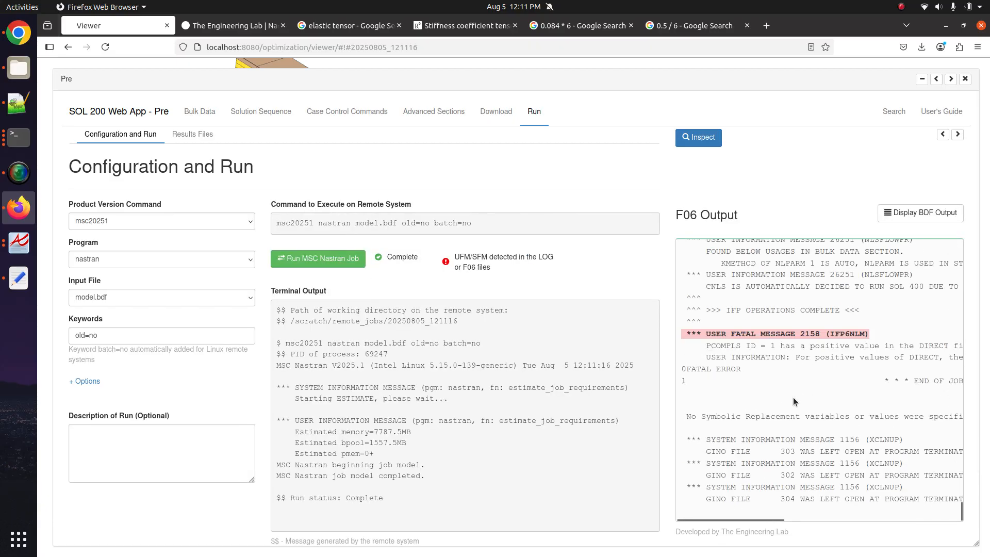
{"action": "left_click_drag", "start_coordinate": [762, 519], "coordinate": [918, 515]}
{"action": "left_click_drag", "start_coordinate": [907, 416], "coordinate": [868, 357]}
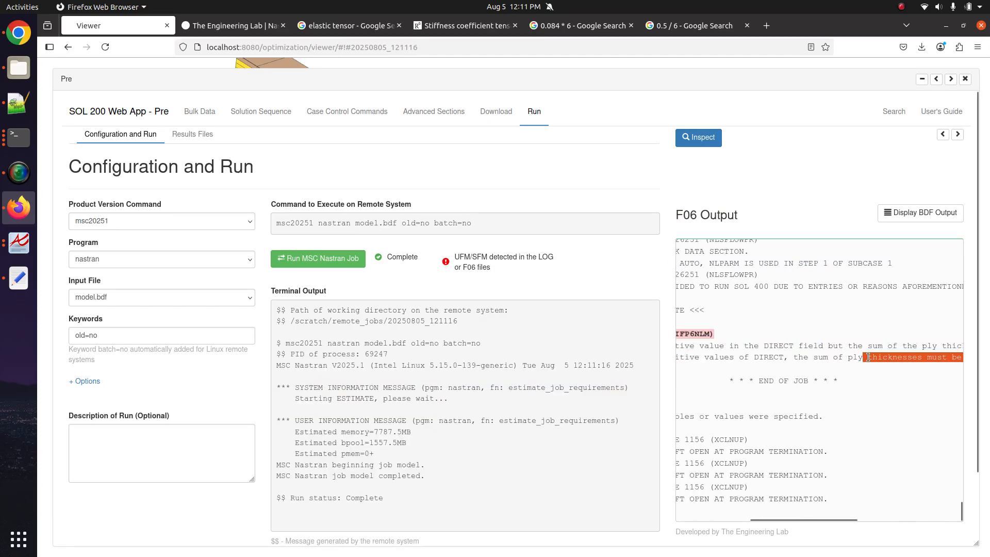
{"action": "left_click_drag", "start_coordinate": [786, 516], "coordinate": [855, 450]}
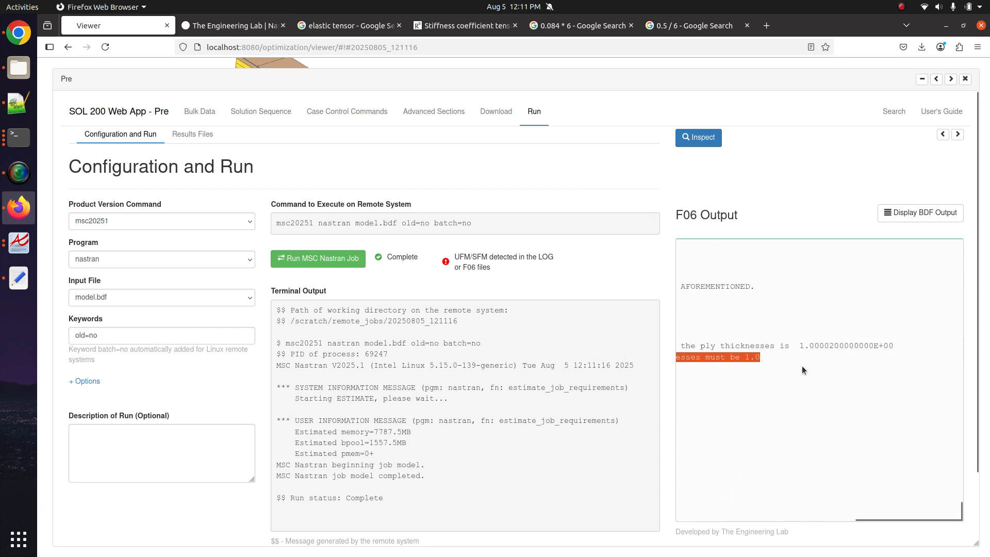
{"action": "left_click", "coordinate": [792, 349]}
{"action": "left_click_drag", "start_coordinate": [813, 344], "coordinate": [833, 343]}
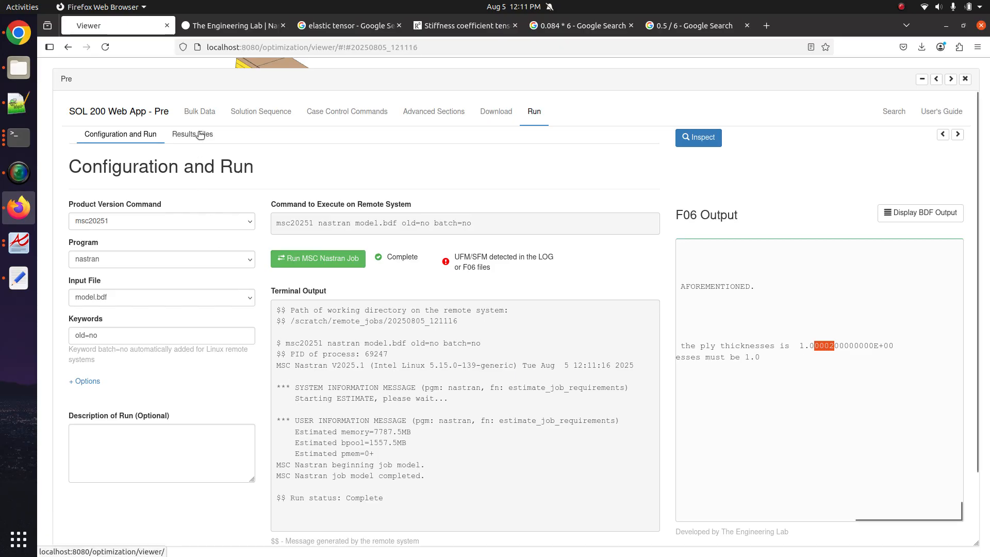
- Change every PCOMPLS ply thickness fraction to 0.2 with the fill-down arrow
{"action": "left_click", "coordinate": [201, 108]}
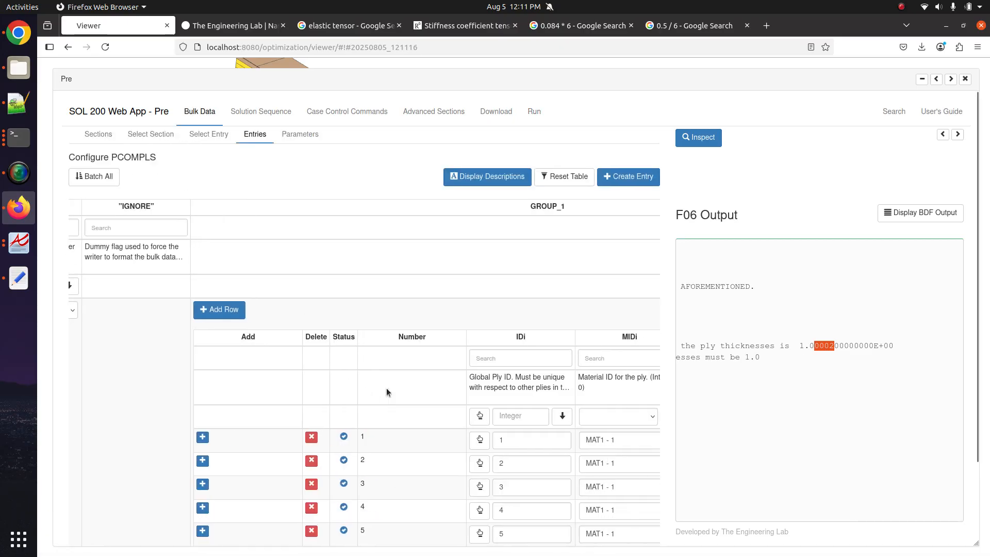
{"action": "scroll", "coordinate": [299, 507], "scroll_direction": "down", "scroll_amount": 3}
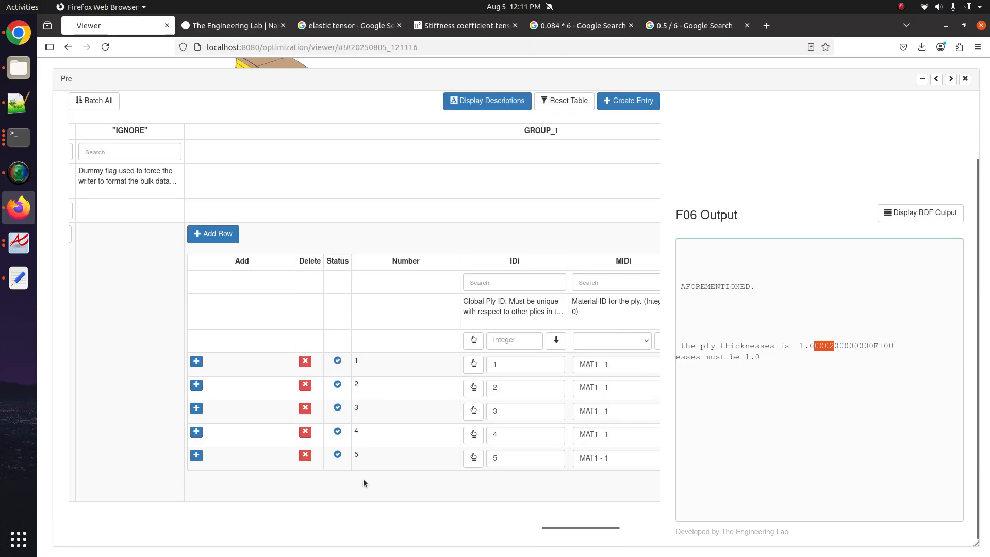
{"action": "left_click_drag", "start_coordinate": [551, 526], "coordinate": [597, 527]}
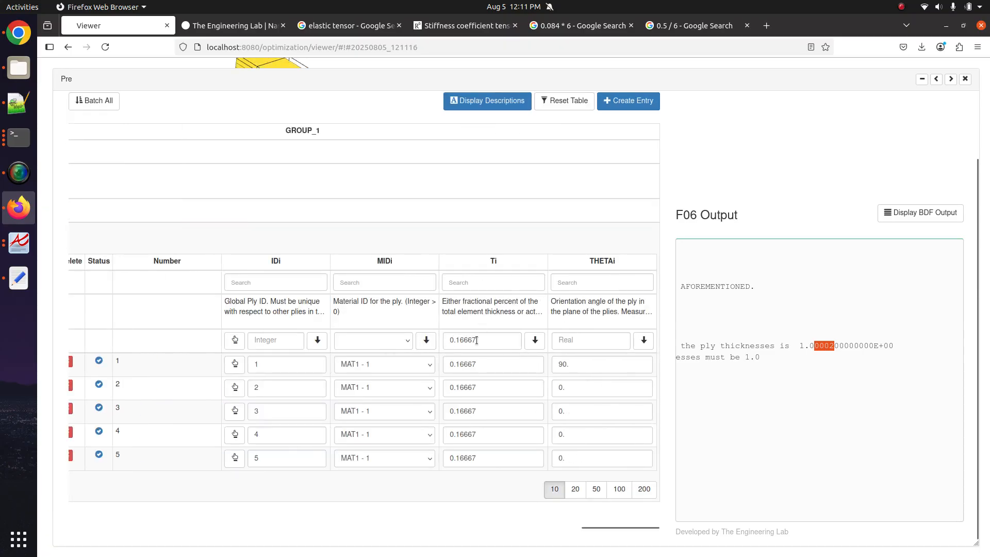
{"action": "left_click_drag", "start_coordinate": [476, 340], "coordinate": [455, 338]}
{"action": "type", "text": "2"}
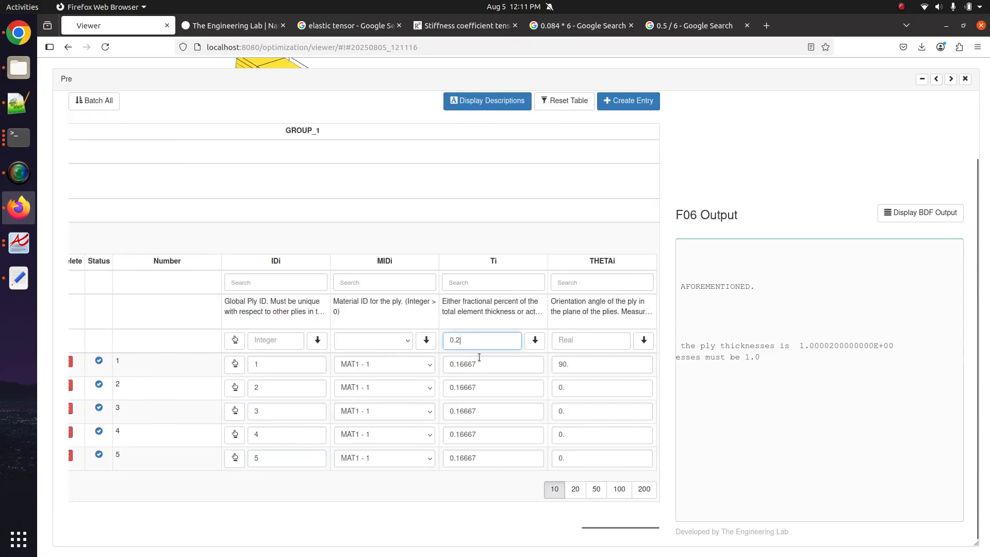
{"action": "left_click", "coordinate": [534, 340]}
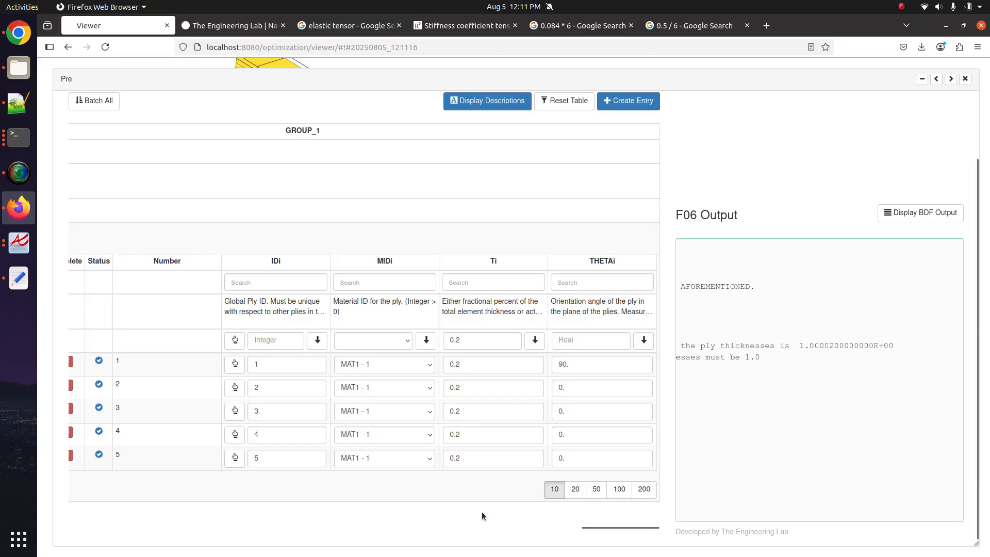
- Upload the model and run Nastran immediately
{"action": "scroll", "coordinate": [528, 168], "scroll_direction": "up", "scroll_amount": 3}
{"action": "left_click", "coordinate": [514, 112]}
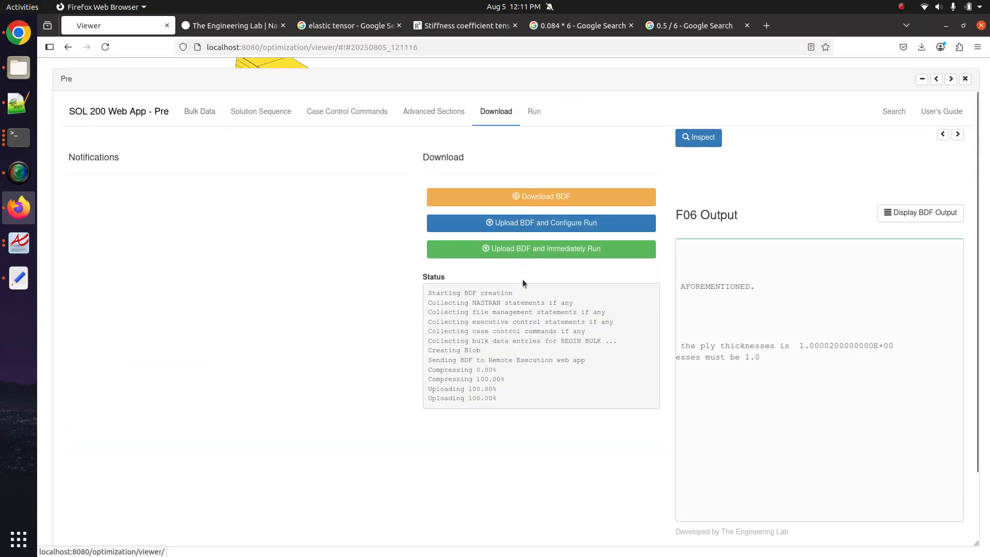
{"action": "left_click", "coordinate": [522, 248]}
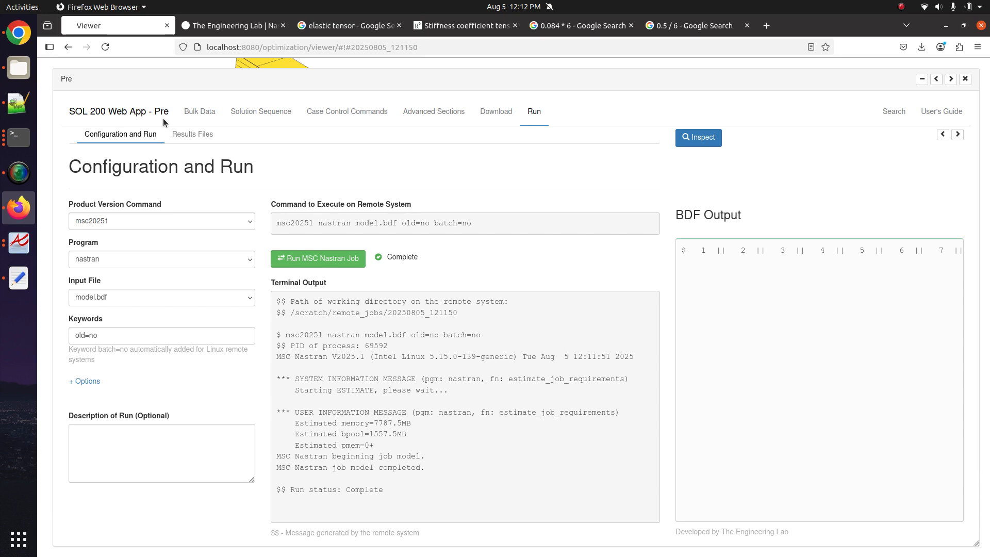
- In a new Notepad++ tab, write 0.16666666666 and 0.2 on separate lines
{"action": "left_click", "coordinate": [19, 103]}
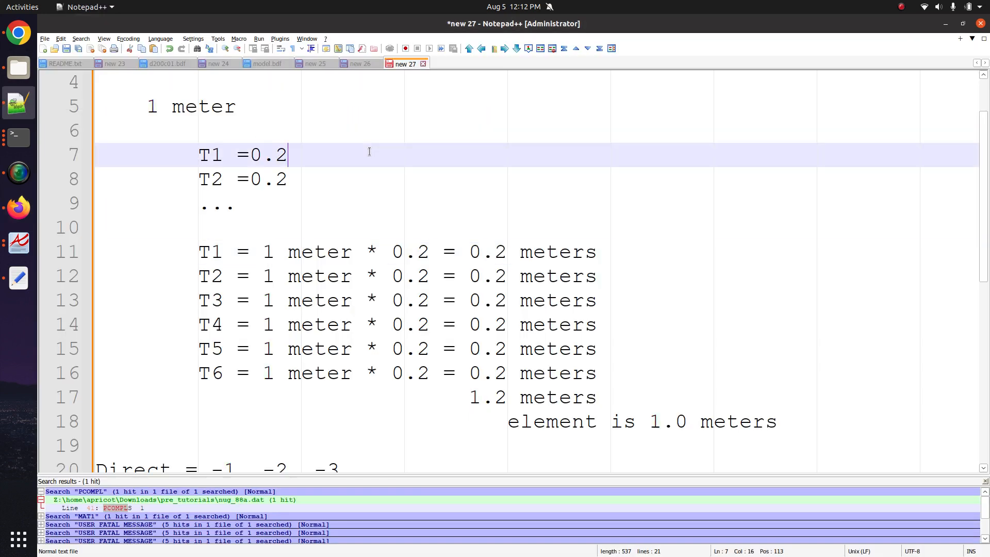
{"action": "left_click", "coordinate": [43, 49]}
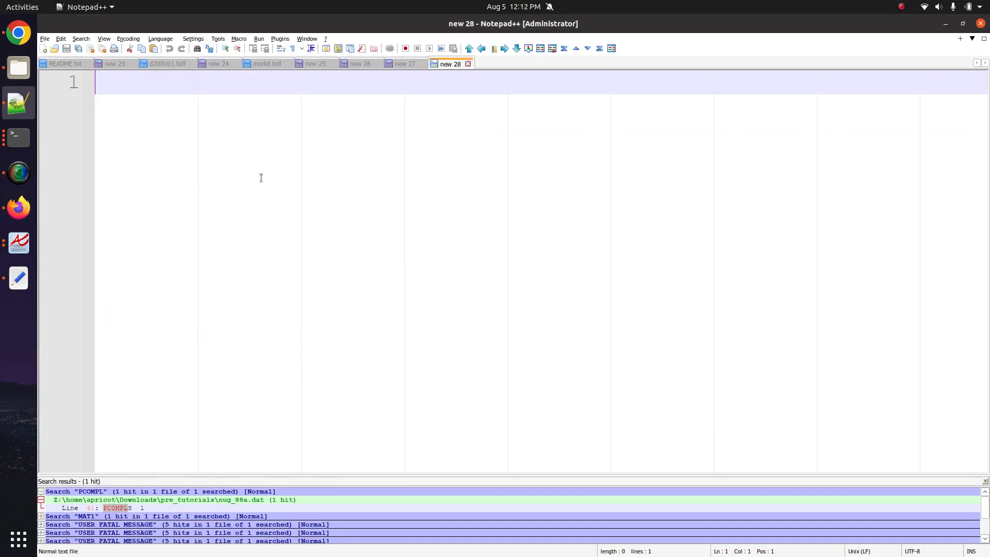
{"action": "type", "text": "0.166666"}
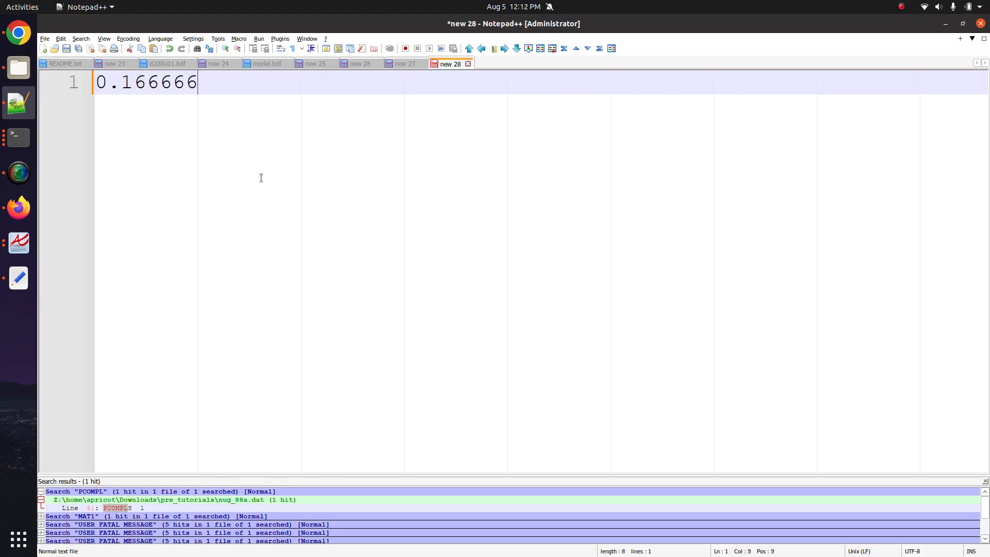
{"action": "type", "text": "66666"}
{"action": "key", "text": "Return"}
{"action": "key", "text": "Return"}
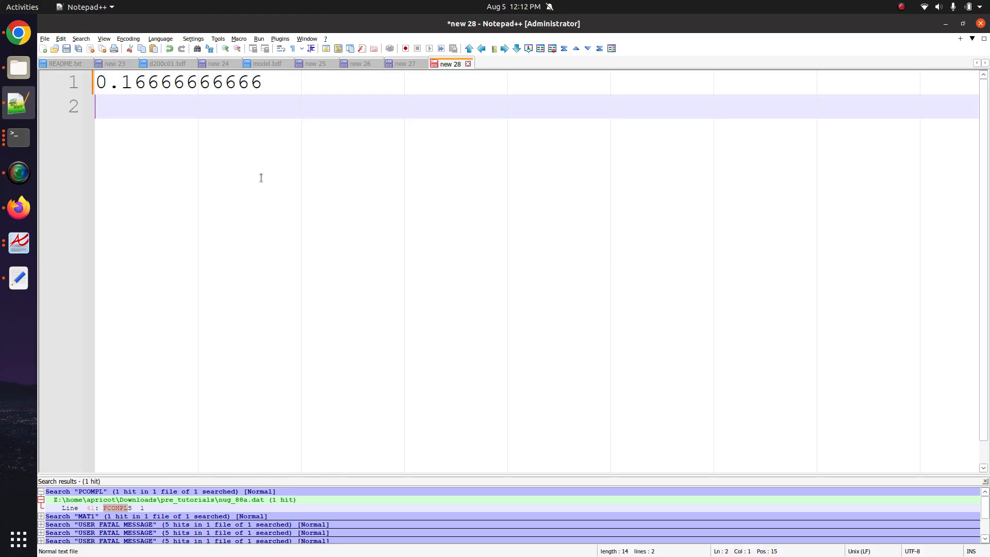
{"action": "type", "text": "0.2"}
{"action": "key", "text": "Return"}
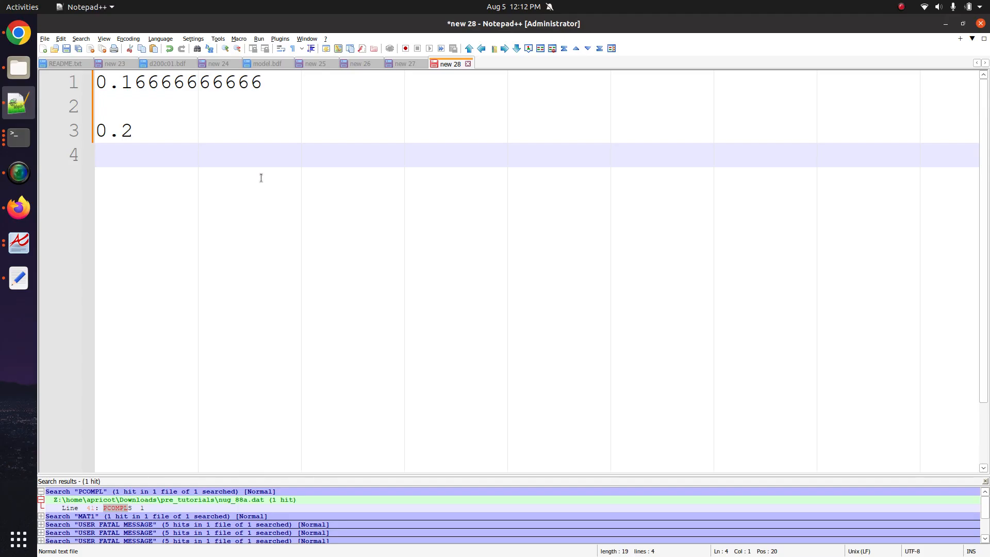
- Append 1.0 / 5.0 after the 0.2 value
{"action": "left_click_drag", "start_coordinate": [137, 130], "coordinate": [96, 132]}
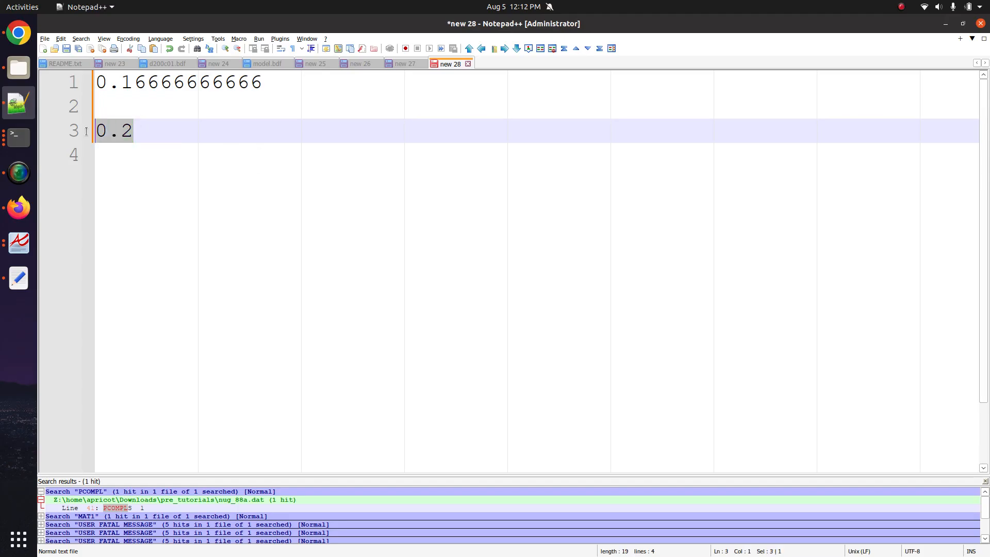
{"action": "left_click", "coordinate": [136, 173]}
{"action": "left_click", "coordinate": [289, 140]}
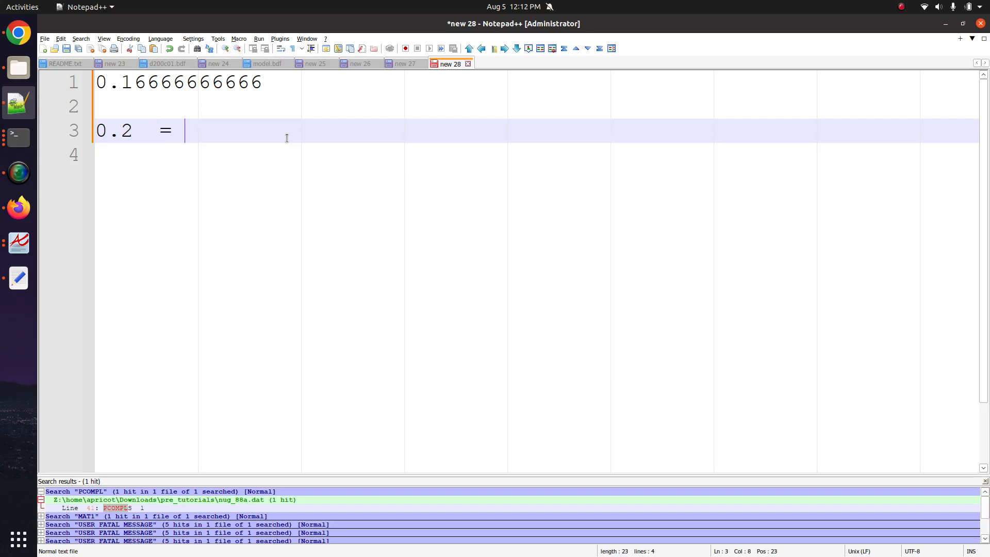
{"action": "type", "text": "1.0 / 5.0"}
{"action": "left_click_drag", "start_coordinate": [136, 137], "coordinate": [91, 138]}
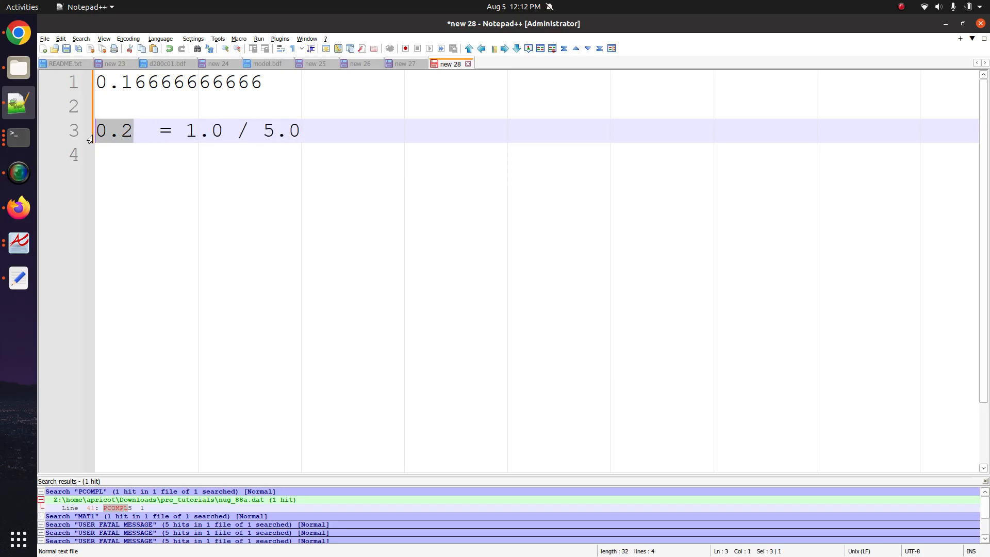
{"action": "left_click", "coordinate": [226, 136]}
- Trim the line to 1 / 5, finish line 1 as = 1 / 3, and return to Firefox
{"action": "left_click", "coordinate": [274, 79]}
{"action": "type", "text": "=="}
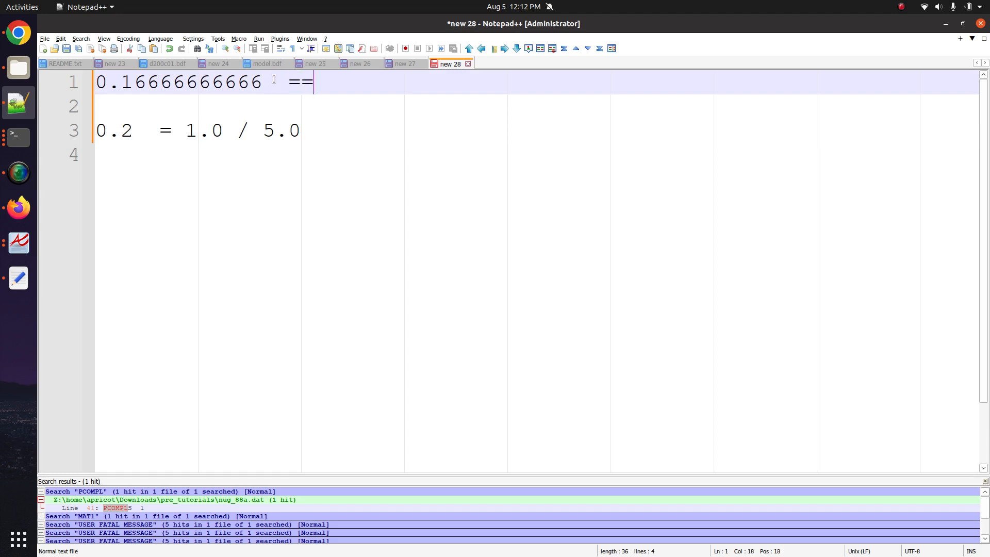
{"action": "left_click", "coordinate": [222, 137]}
{"action": "key", "text": "BackSpace"}
{"action": "key", "text": "BackSpace"}
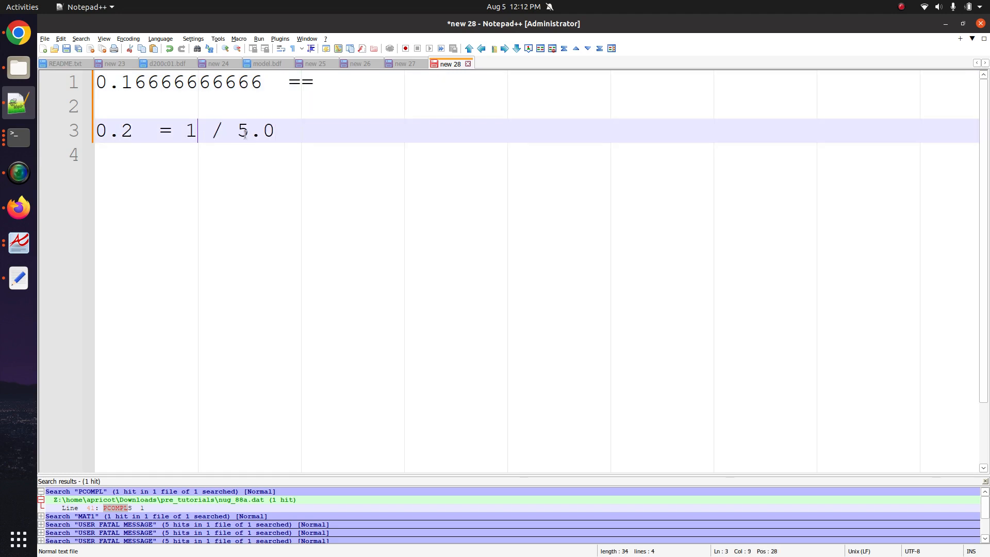
{"action": "left_click", "coordinate": [280, 132]}
{"action": "key", "text": "BackSpace"}
{"action": "key", "text": "BackSpace"}
{"action": "left_click", "coordinate": [374, 78]}
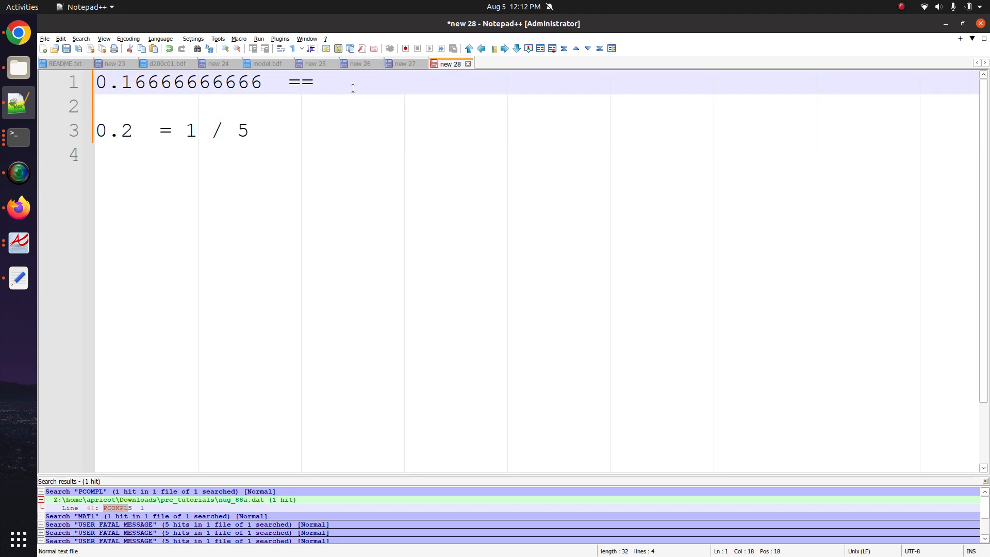
{"action": "type", "text": "/ 3"}
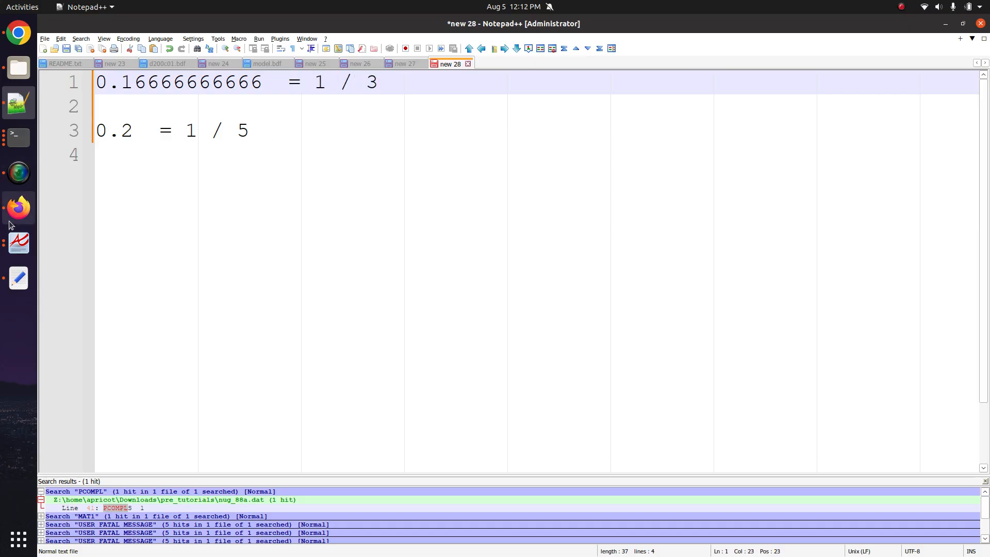
{"action": "left_click", "coordinate": [18, 207]}
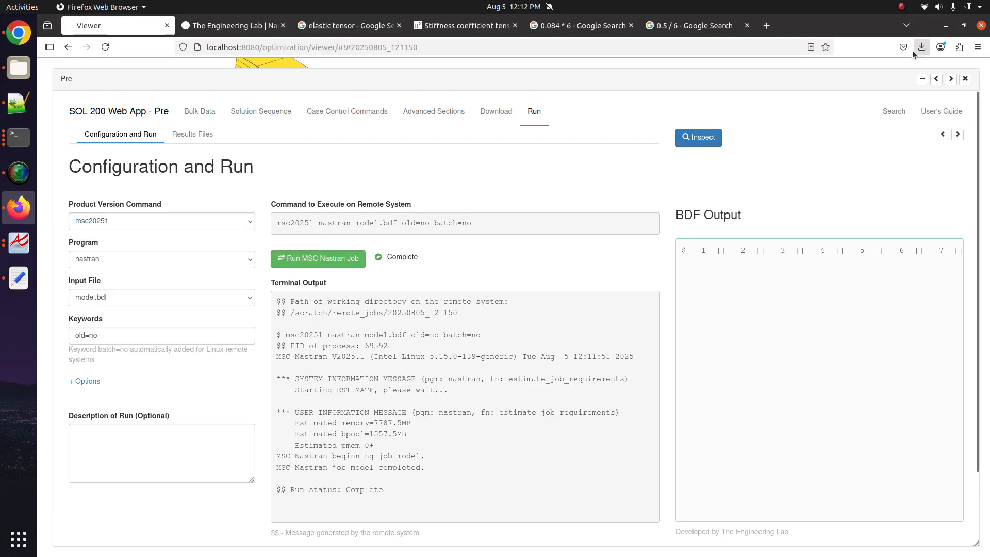
- Open model.f06 in Result Files and scroll through its subcase 1 displacement vector output
{"action": "left_click", "coordinate": [950, 78]}
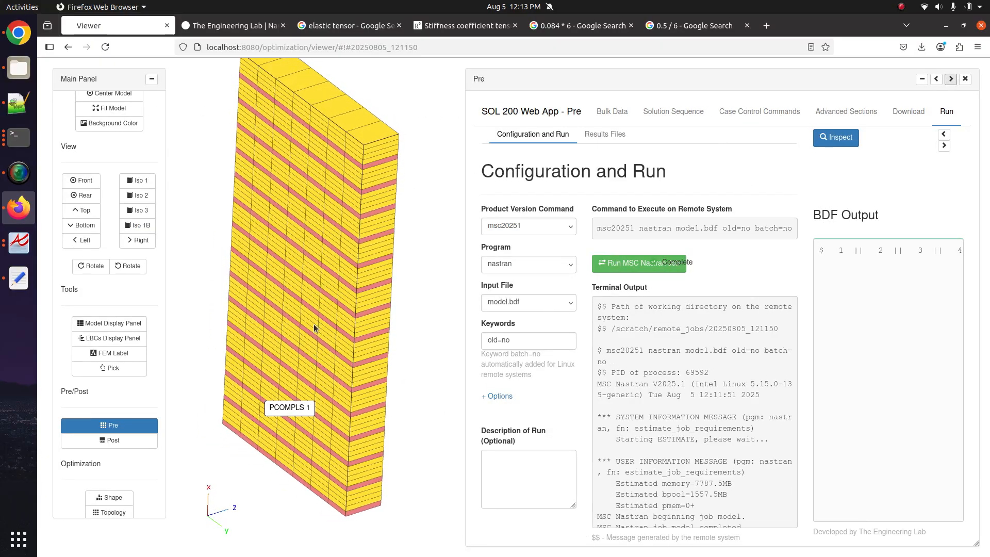
{"action": "left_click", "coordinate": [606, 138]}
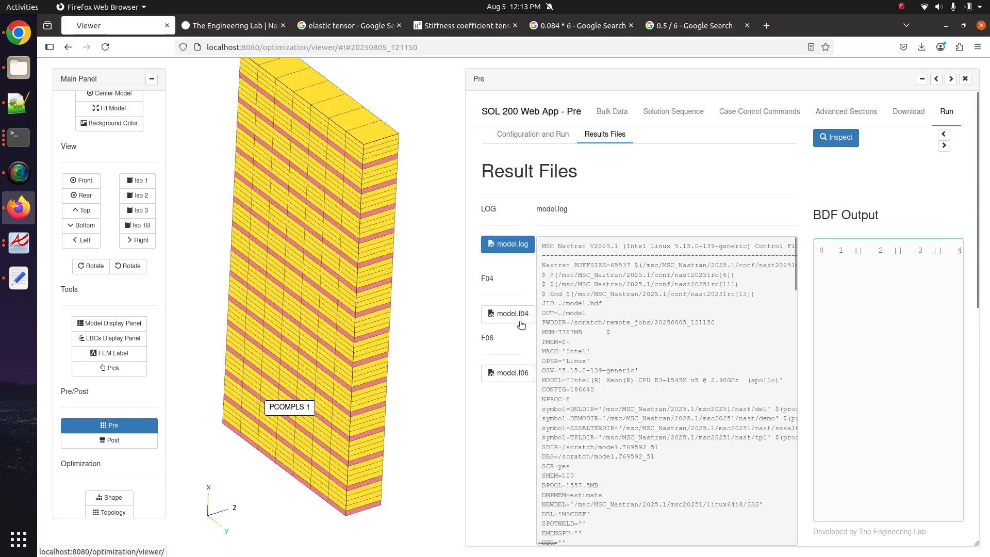
{"action": "left_click", "coordinate": [526, 373]}
{"action": "scroll", "coordinate": [621, 379], "scroll_direction": "down", "scroll_amount": 20}
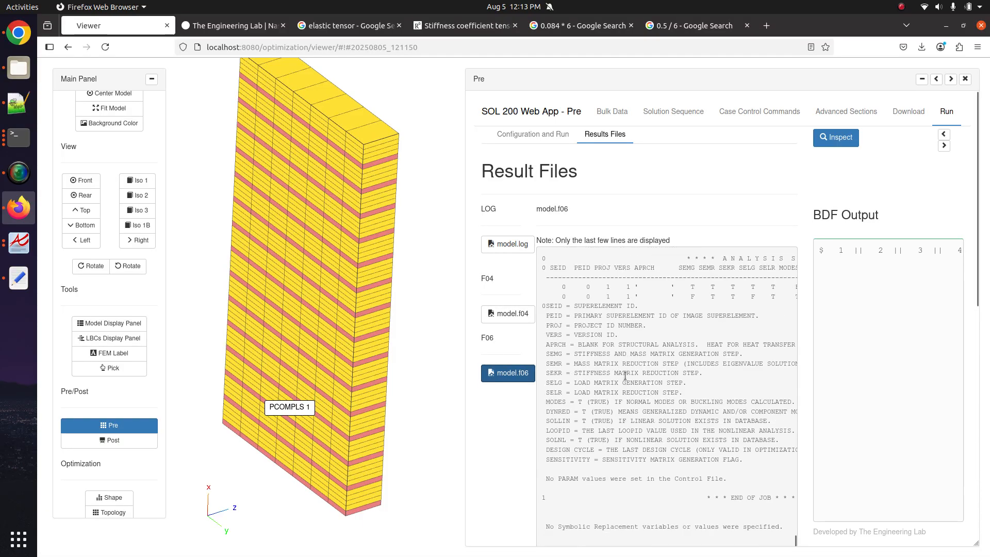
{"action": "scroll", "coordinate": [625, 376], "scroll_direction": "up", "scroll_amount": 15}
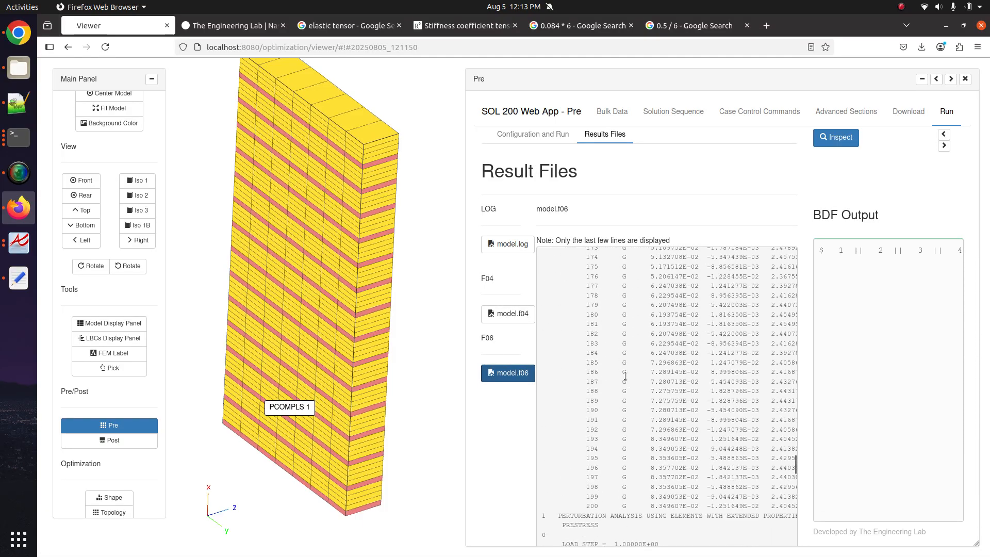
{"action": "scroll", "coordinate": [629, 374], "scroll_direction": "down", "scroll_amount": 5}
{"action": "scroll", "coordinate": [632, 370], "scroll_direction": "right", "scroll_amount": 3}
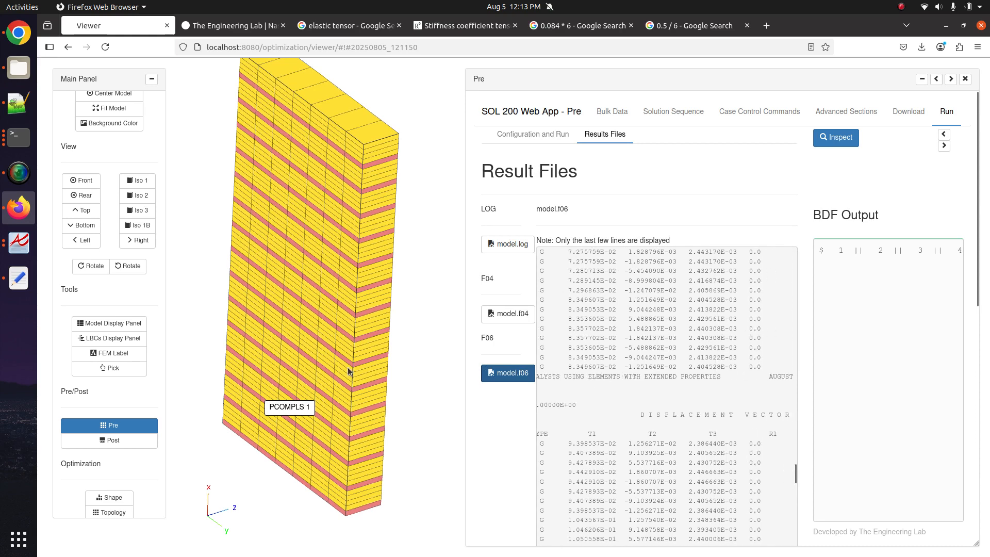
{"action": "left_click_drag", "start_coordinate": [299, 326], "coordinate": [311, 352]}
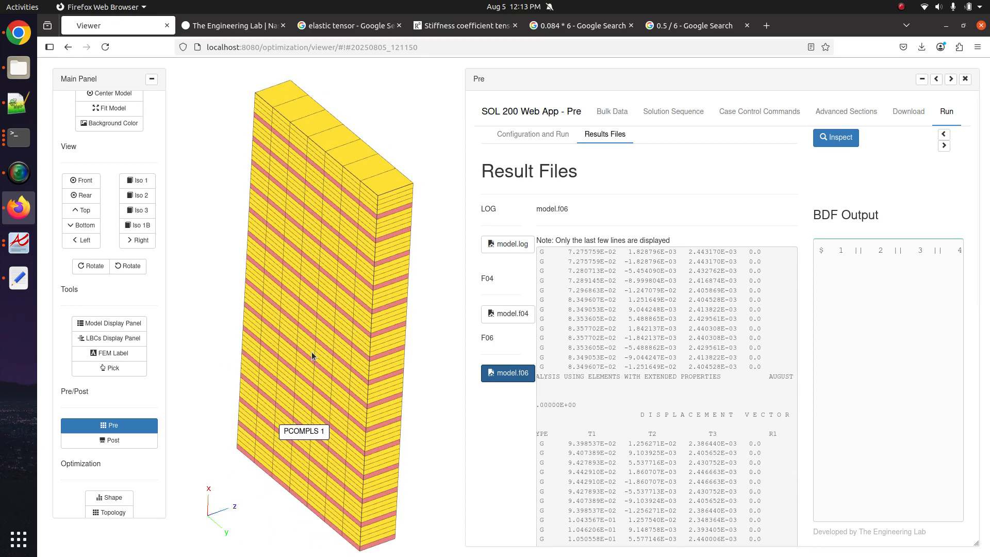
{"action": "left_click_drag", "start_coordinate": [312, 431], "coordinate": [322, 413]}
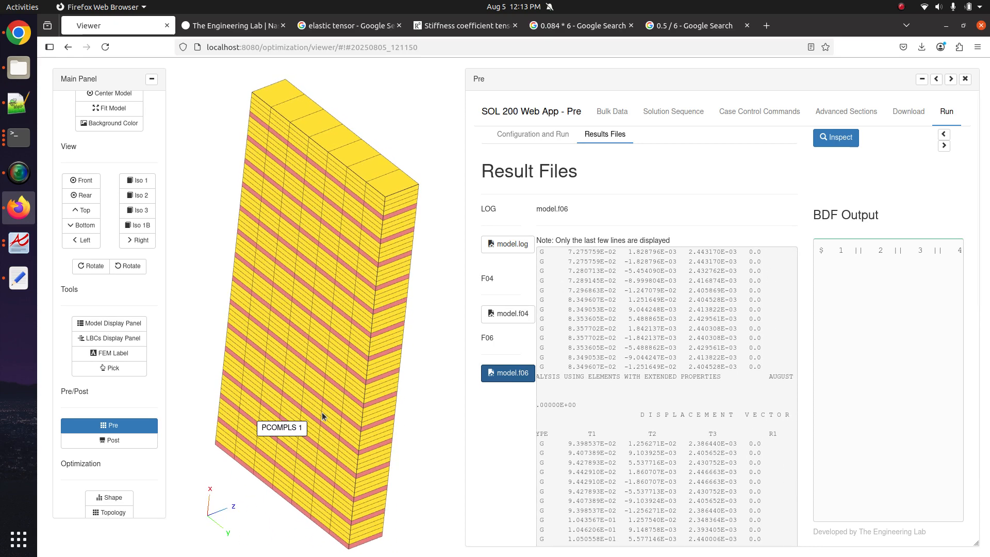
- Rotate the laminate model, show the LBCs table, and bring back the results panel full width
{"action": "left_click", "coordinate": [103, 425]}
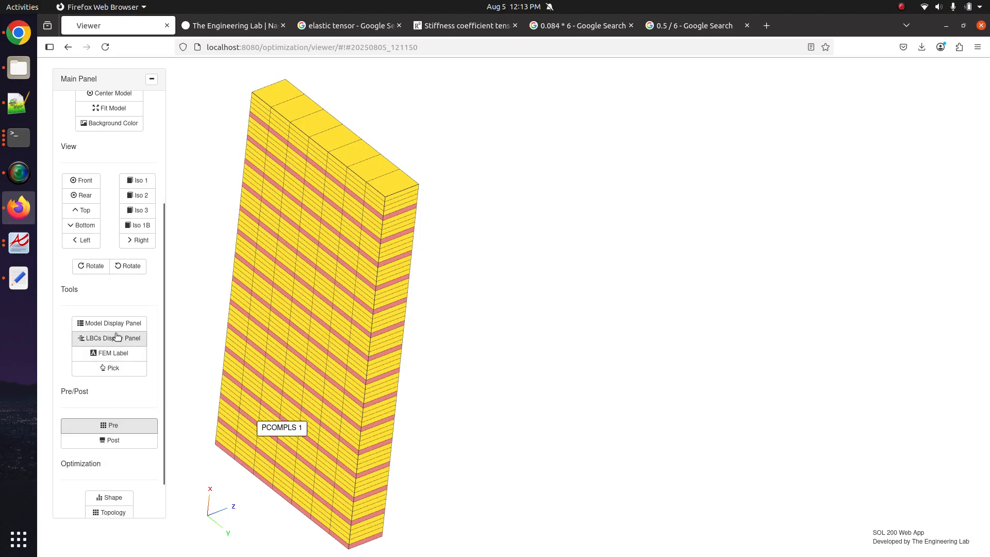
{"action": "left_click_drag", "start_coordinate": [340, 325], "coordinate": [460, 243]}
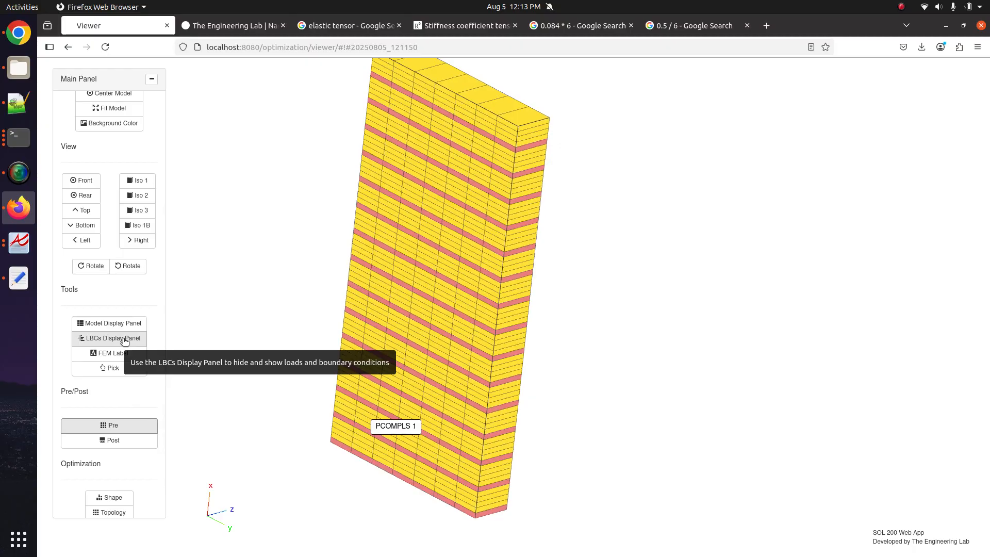
{"action": "left_click", "coordinate": [124, 339]}
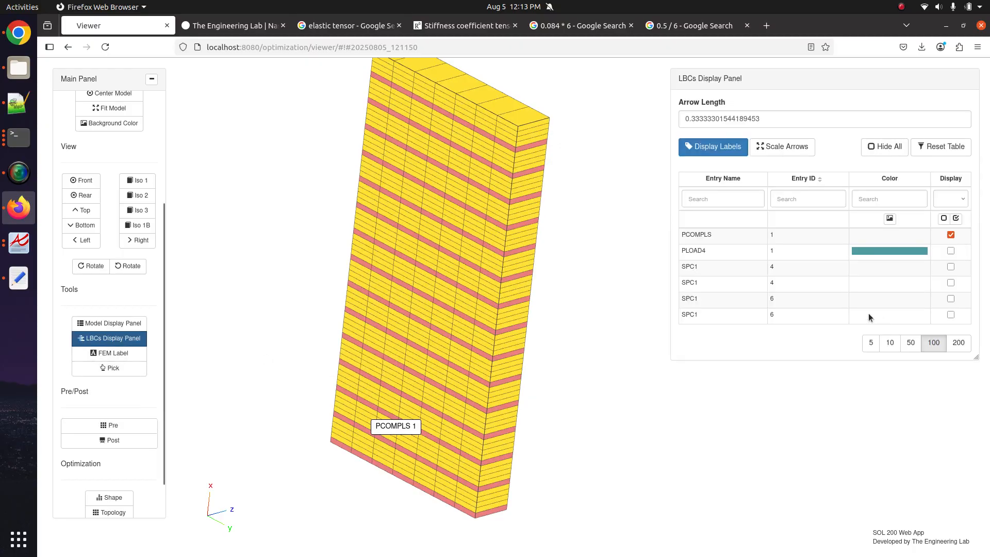
{"action": "left_click", "coordinate": [128, 432]}
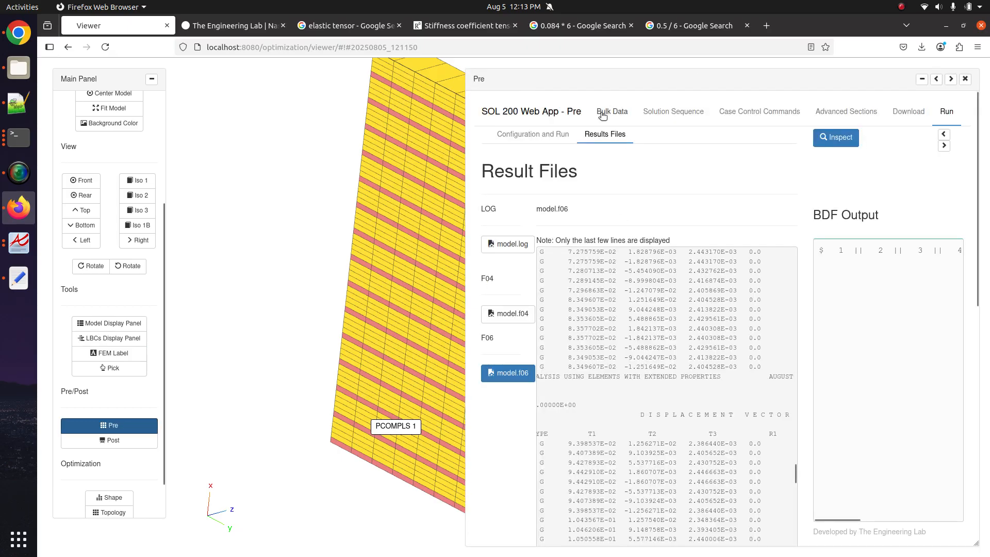
{"action": "left_click", "coordinate": [936, 79]}
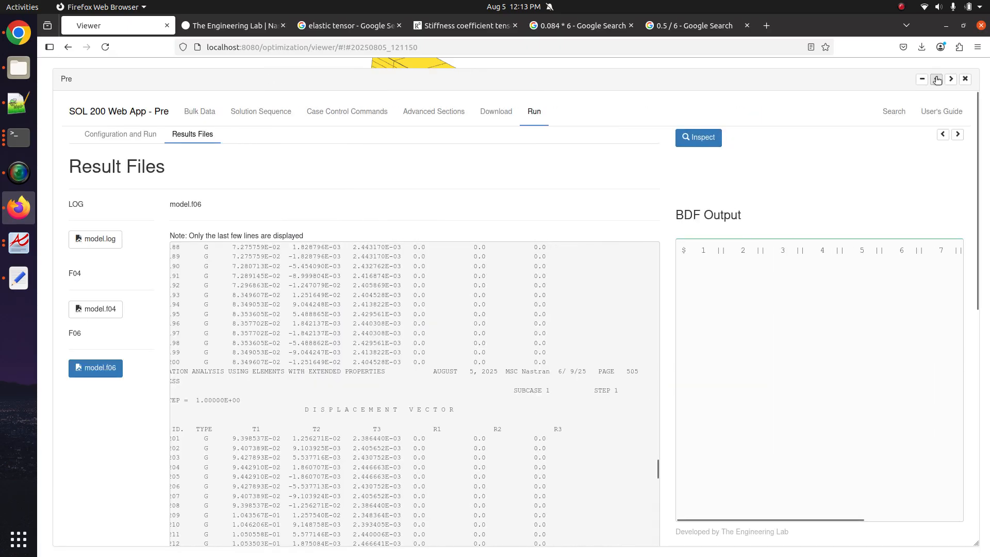
- Open the SPC1 bulk data entries and delete three existing constraint rows
{"action": "left_click", "coordinate": [321, 112]}
{"action": "left_click", "coordinate": [194, 112]}
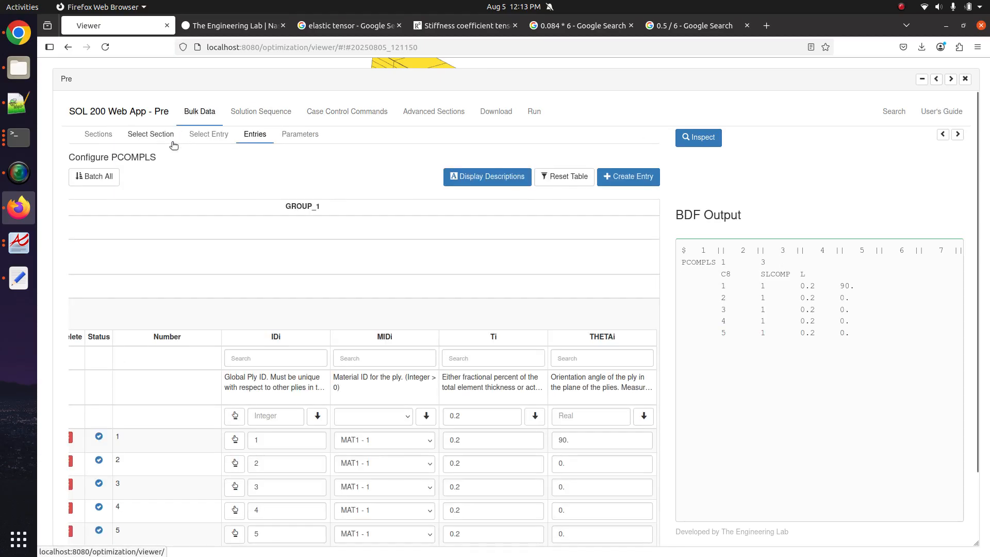
{"action": "left_click", "coordinate": [209, 134]}
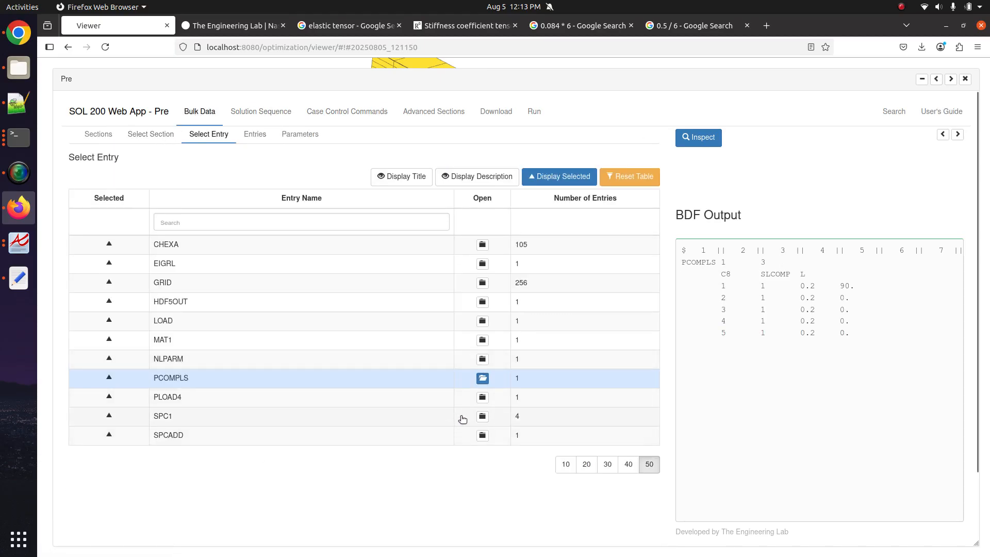
{"action": "left_click", "coordinate": [482, 416]}
{"action": "scroll", "coordinate": [231, 429], "scroll_direction": "down", "scroll_amount": 5}
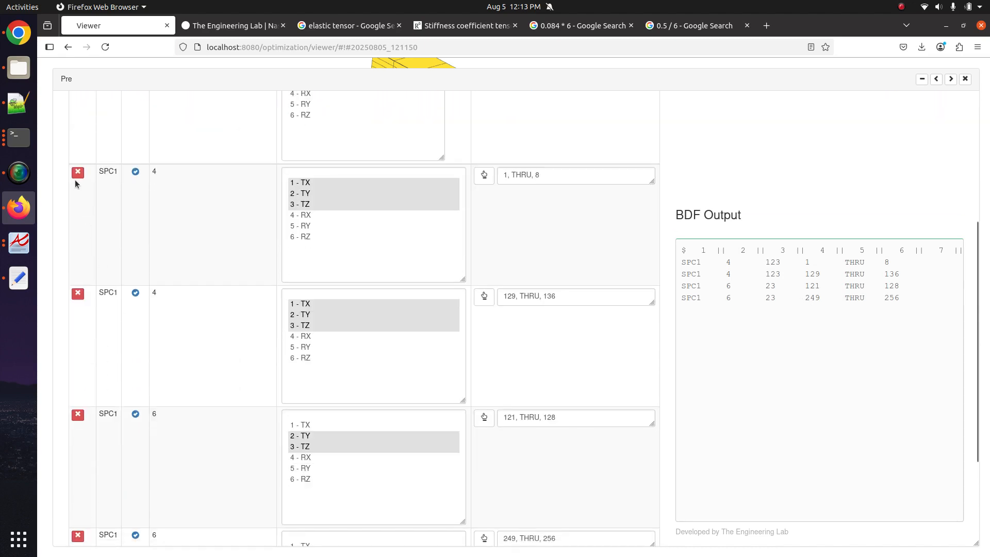
{"action": "scroll", "coordinate": [196, 302], "scroll_direction": "down", "scroll_amount": 3}
{"action": "scroll", "coordinate": [196, 302], "scroll_direction": "up", "scroll_amount": 5}
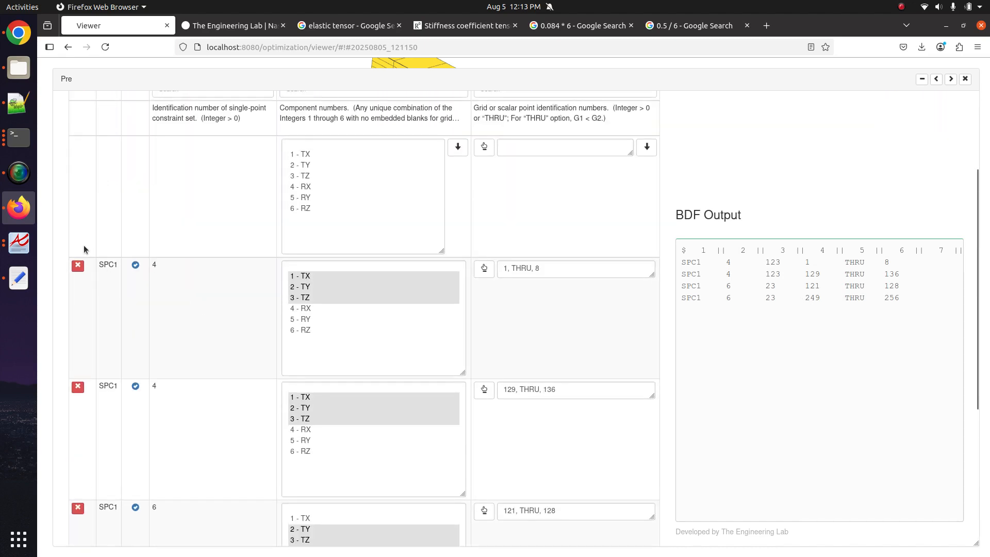
{"action": "scroll", "coordinate": [87, 342], "scroll_direction": "up", "scroll_amount": 2}
{"action": "left_click", "coordinate": [78, 358]}
{"action": "left_click", "coordinate": [78, 358]}
{"action": "left_click", "coordinate": [77, 358]}
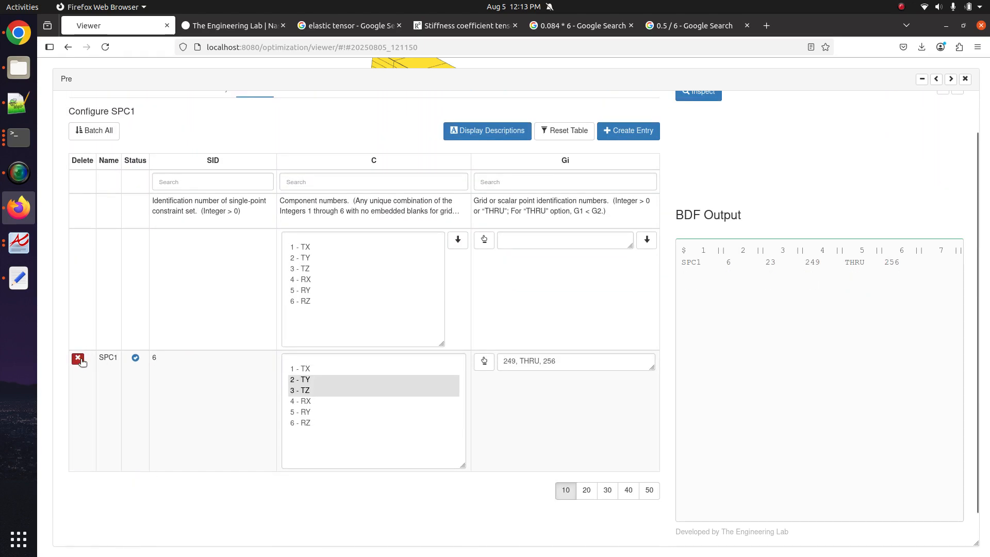
{"action": "left_click", "coordinate": [77, 358]}
- Create a new SPC1 entry with components 1 through 6 and focus its grid list
{"action": "left_click", "coordinate": [644, 131]}
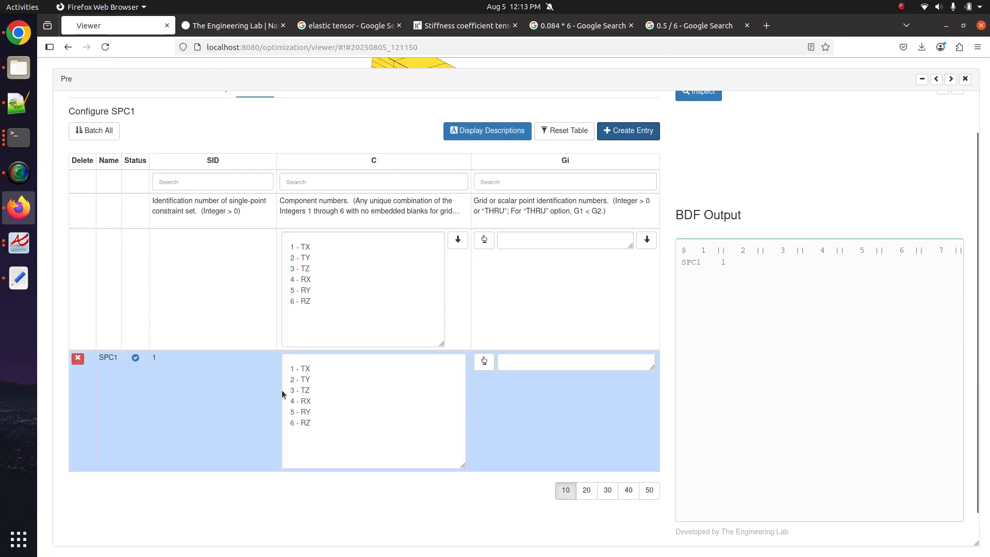
{"action": "left_click_drag", "start_coordinate": [305, 369], "coordinate": [312, 454]}
{"action": "left_click", "coordinate": [553, 366]}
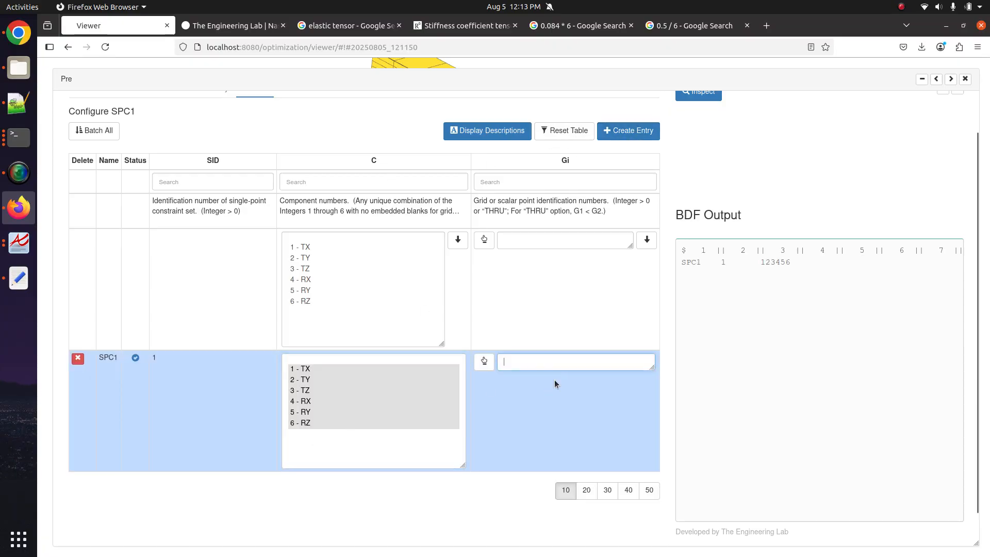
{"action": "left_click", "coordinate": [951, 79]}
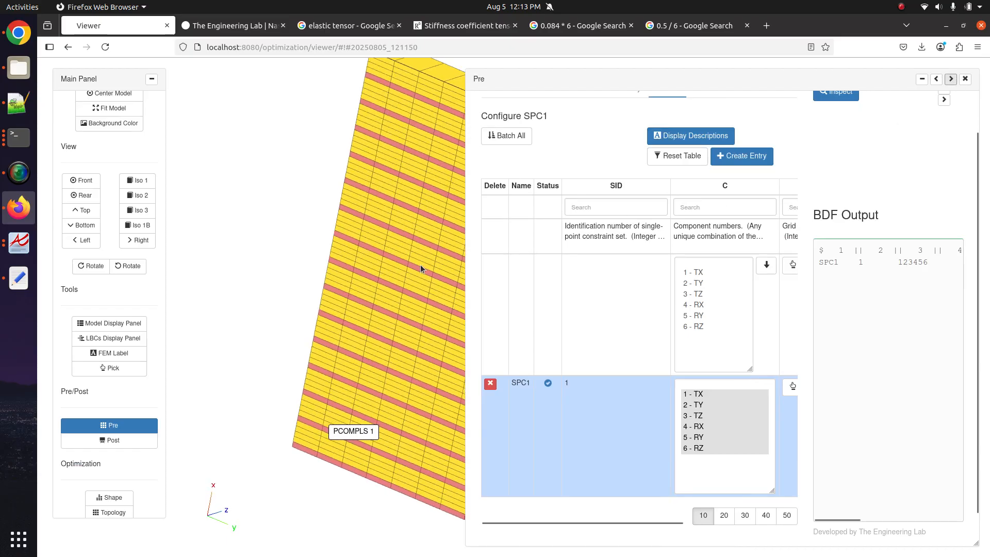
- Hide all loads and constraints and show the PCOMPLS elements as shaded solids
{"action": "left_click", "coordinate": [111, 426]}
{"action": "left_click", "coordinate": [135, 341]}
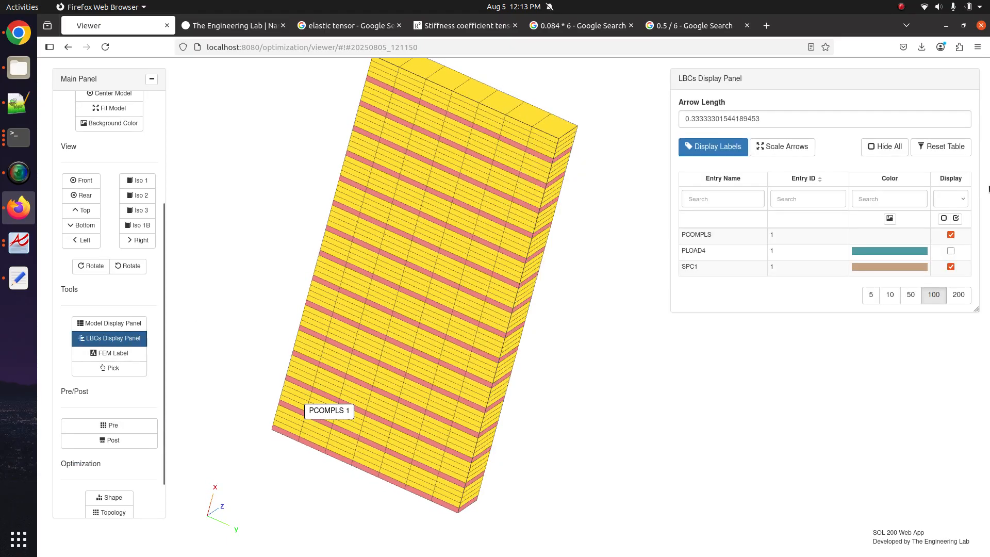
{"action": "left_click", "coordinate": [943, 218]}
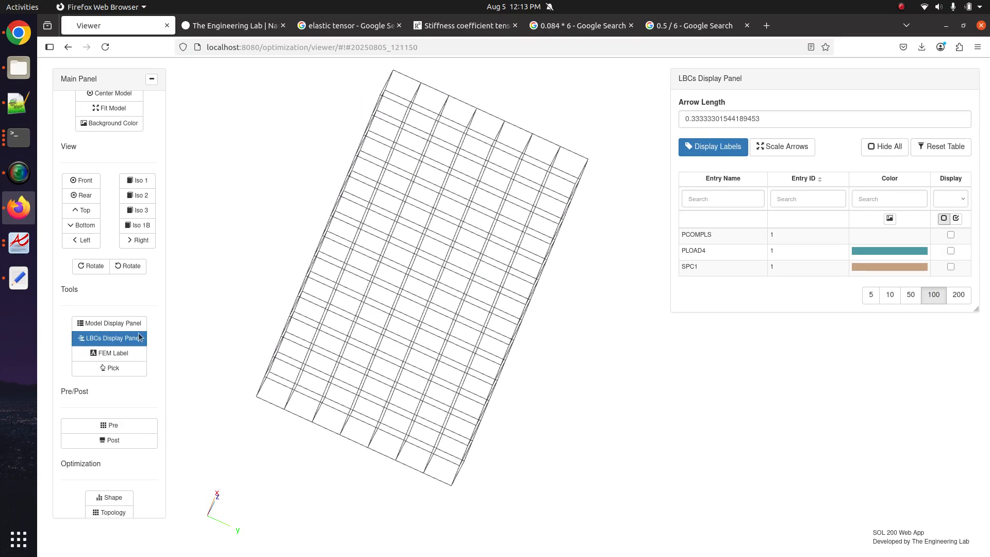
{"action": "left_click", "coordinate": [117, 323]}
{"action": "left_click", "coordinate": [715, 302]}
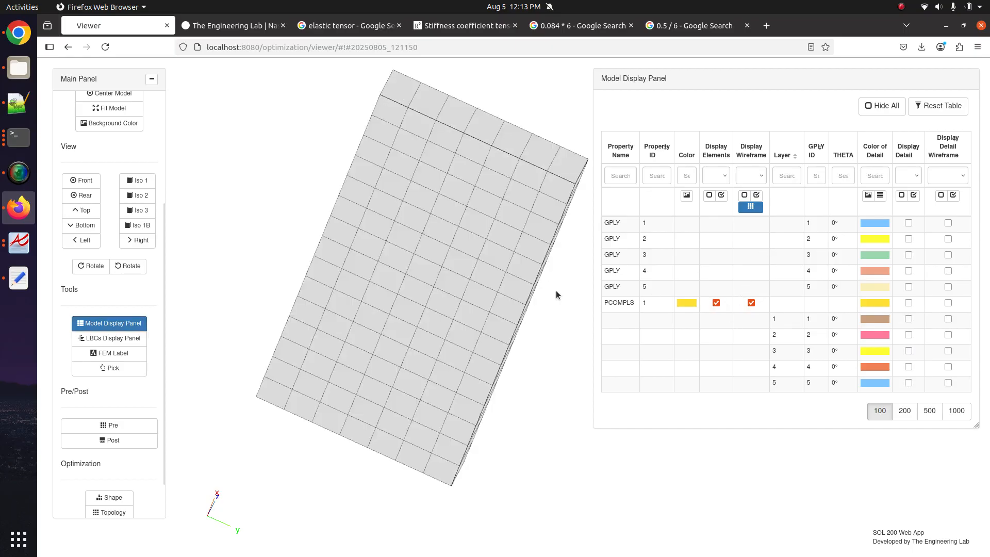
{"action": "left_click", "coordinate": [111, 339]}
{"action": "left_click", "coordinate": [111, 339]}
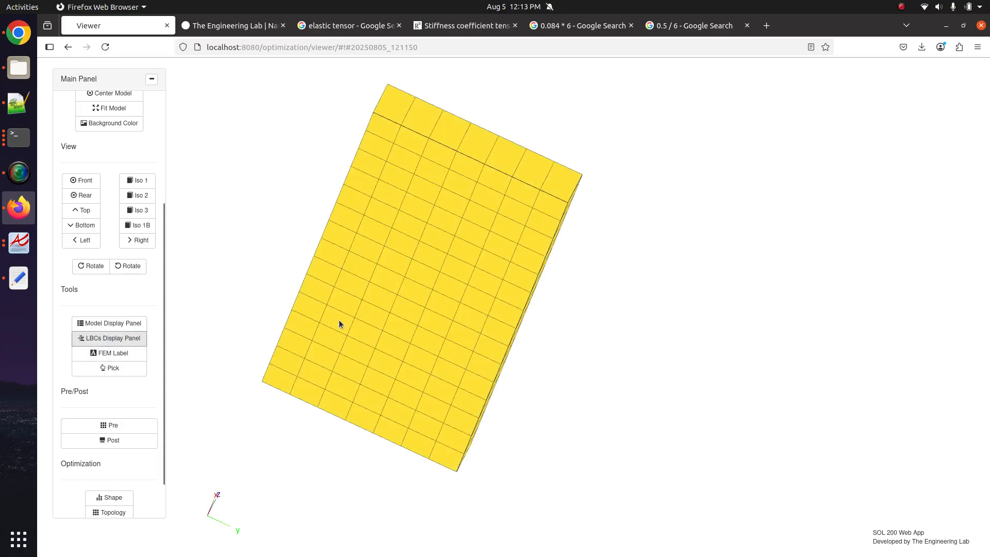
{"action": "left_click_drag", "start_coordinate": [338, 320], "coordinate": [290, 364]}
- Start picking SPC1 grids by element faces with a 0.10 picking radius
{"action": "left_click", "coordinate": [148, 426]}
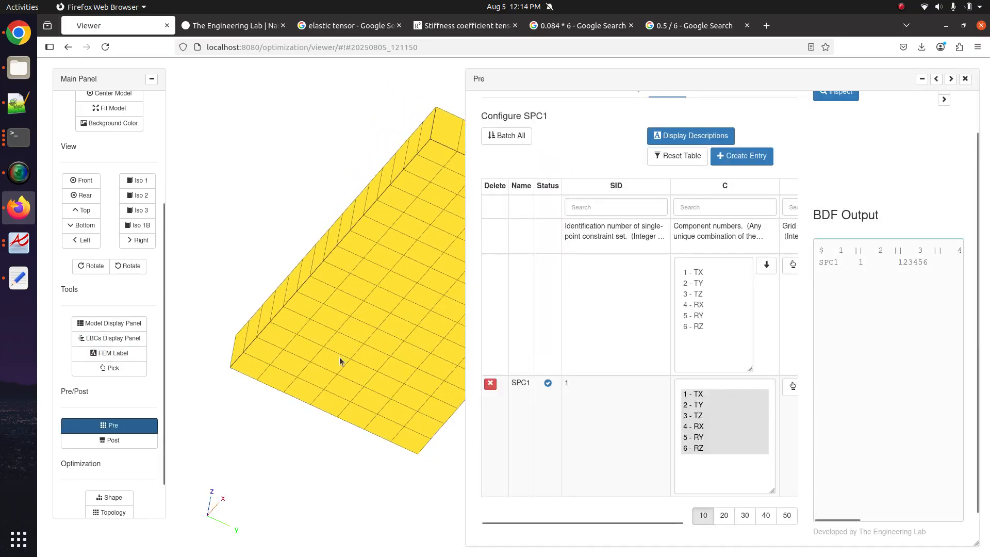
{"action": "left_click", "coordinate": [789, 385]}
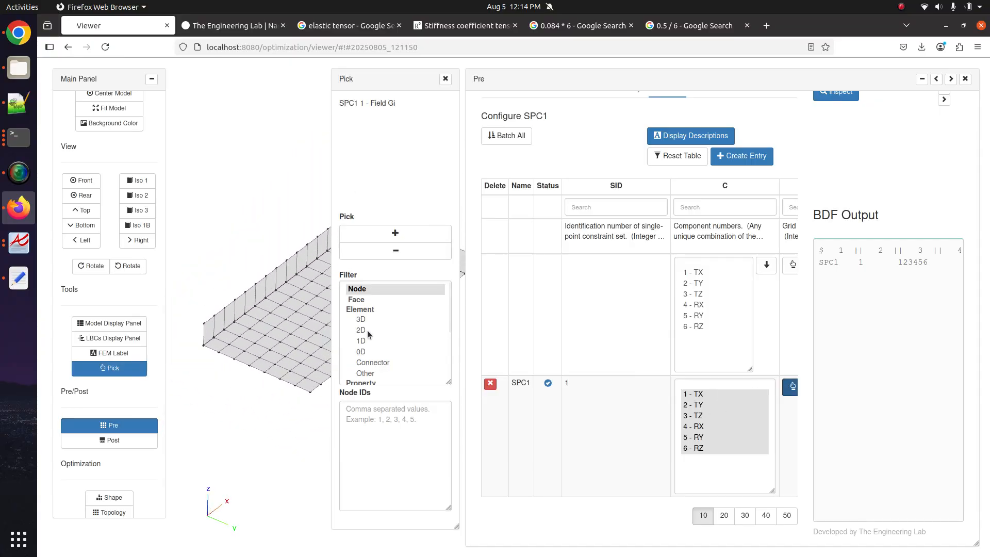
{"action": "left_click", "coordinate": [356, 299]}
{"action": "left_click", "coordinate": [395, 233]}
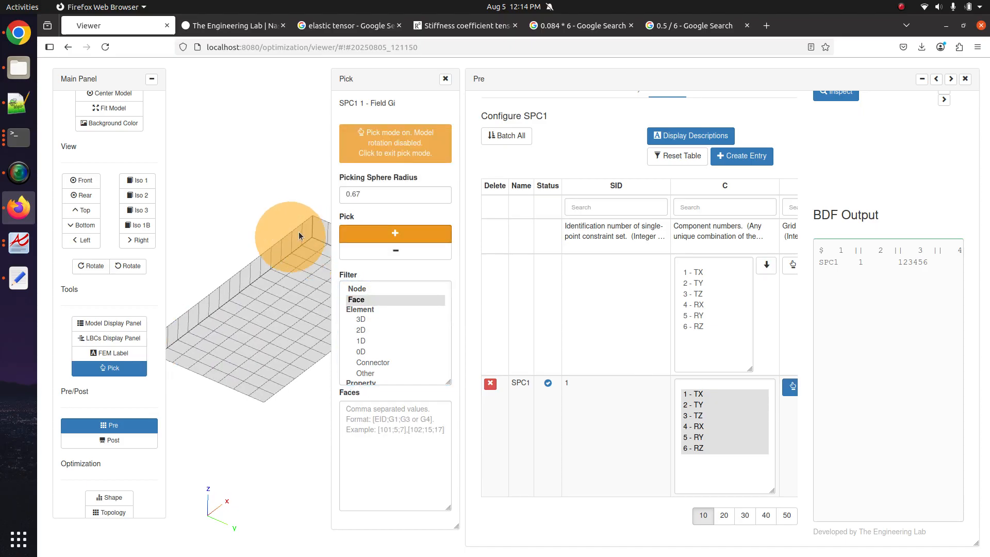
{"action": "left_click_drag", "start_coordinate": [352, 194], "coordinate": [390, 191]}
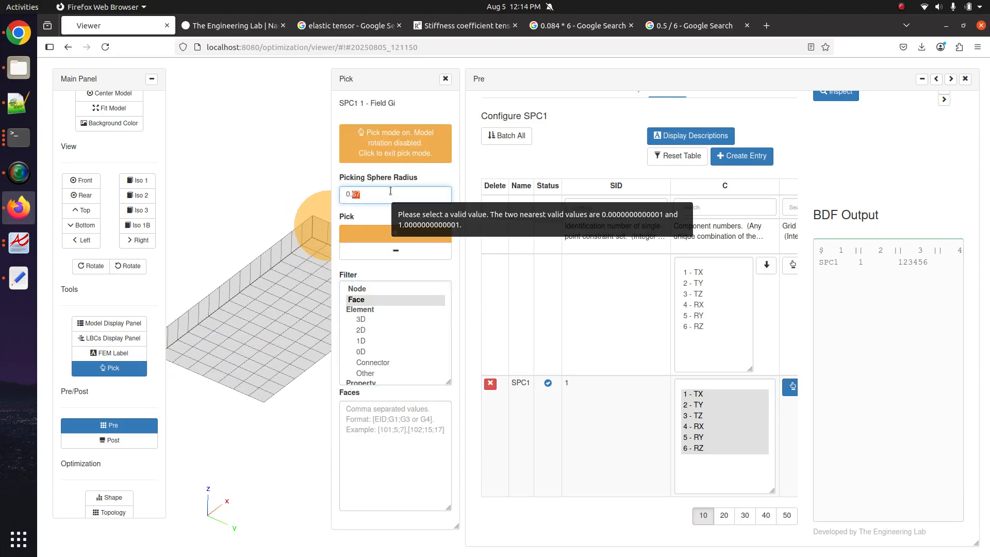
{"action": "type", "text": "0.1"}
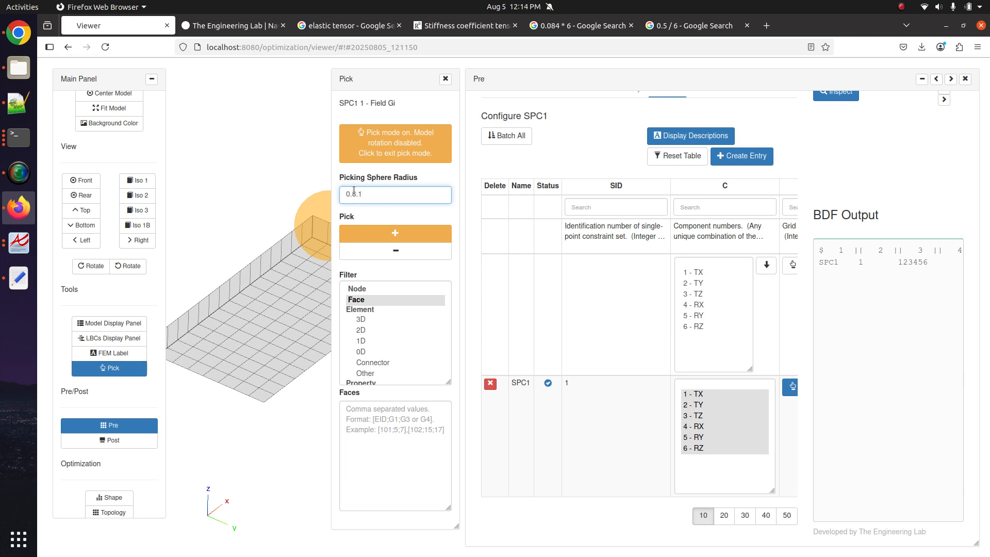
{"action": "type", "text": "0"}
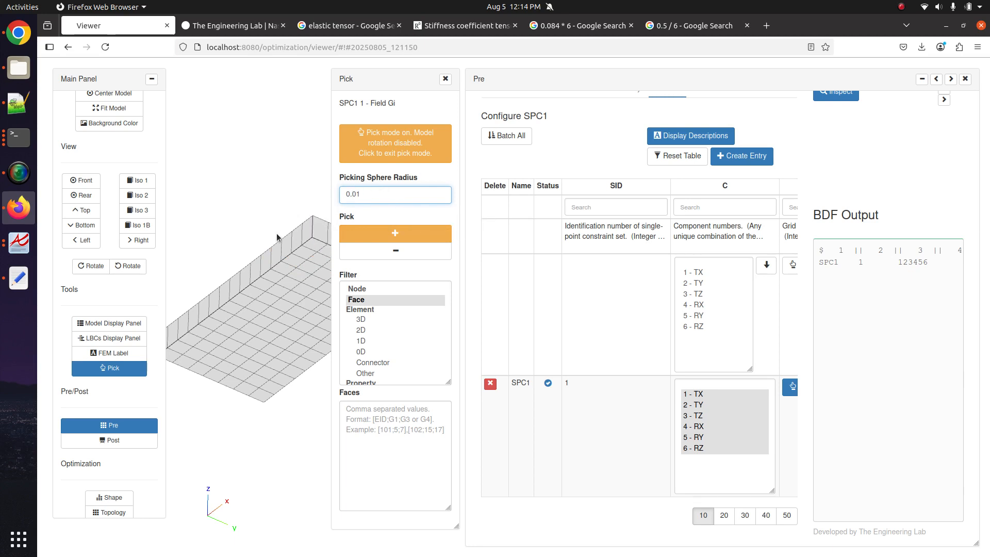
- Zoom in and sweep-select the wall faces along the model's end
{"action": "mouse_move", "coordinate": [276, 237]}
{"action": "left_mouse_down"}
{"action": "mouse_move", "coordinate": [303, 205]}
{"action": "mouse_move", "coordinate": [275, 231]}
{"action": "mouse_move", "coordinate": [312, 217]}
{"action": "mouse_move", "coordinate": [286, 236]}
{"action": "mouse_move", "coordinate": [320, 278]}
{"action": "left_mouse_up"}
{"action": "scroll", "coordinate": [320, 277], "scroll_direction": "up", "scroll_amount": 5}
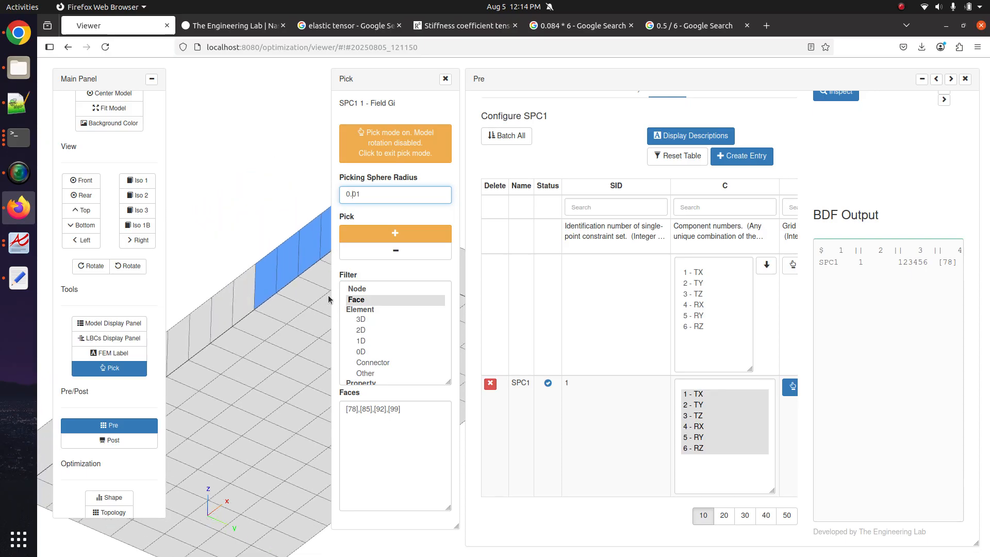
{"action": "scroll", "coordinate": [263, 235], "scroll_direction": "up", "scroll_amount": 2}
{"action": "left_click_drag", "start_coordinate": [241, 181], "coordinate": [269, 229]}
{"action": "scroll", "coordinate": [291, 259], "scroll_direction": "up", "scroll_amount": 5}
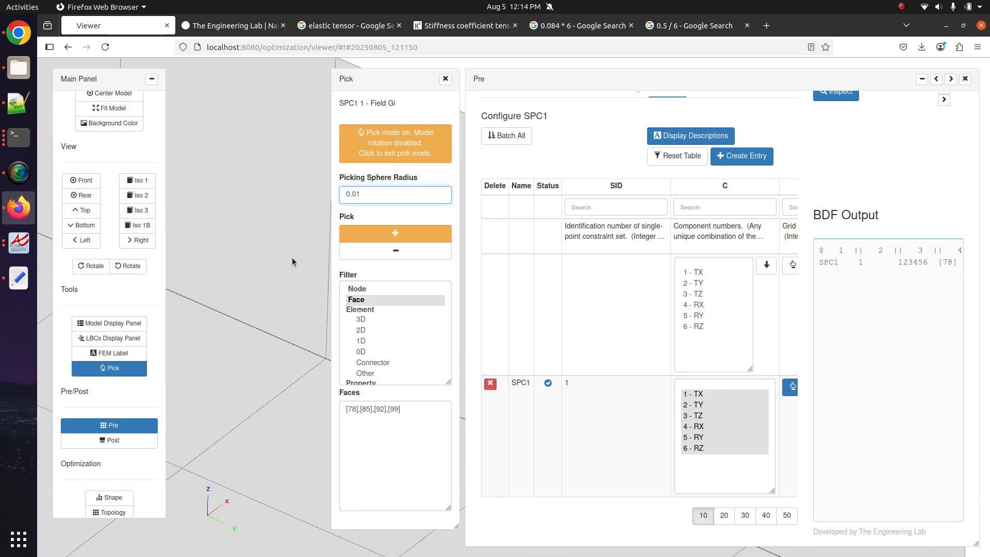
{"action": "scroll", "coordinate": [273, 264], "scroll_direction": "down", "scroll_amount": 5}
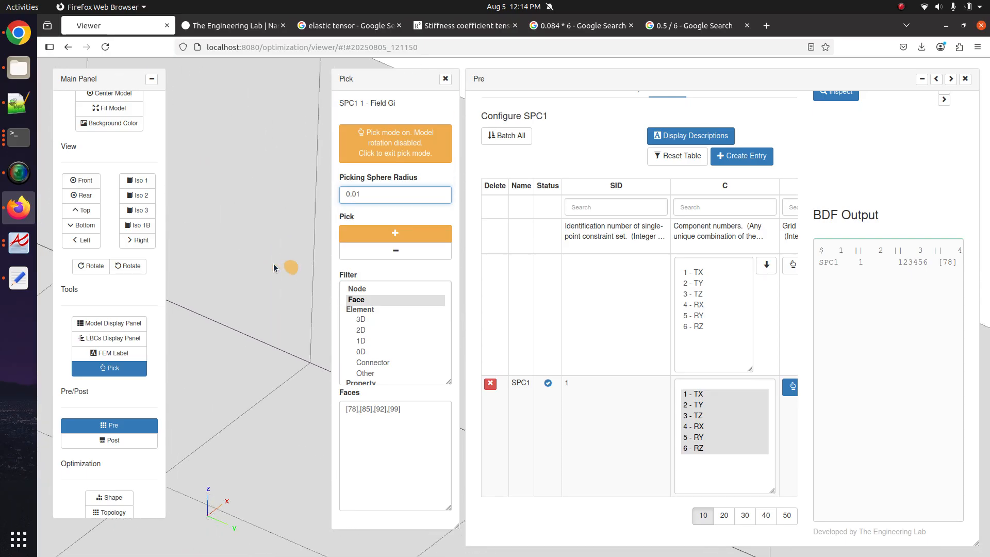
{"action": "scroll", "coordinate": [274, 265], "scroll_direction": "down", "scroll_amount": 5}
{"action": "left_click_drag", "start_coordinate": [273, 265], "coordinate": [195, 231]}
{"action": "scroll", "coordinate": [261, 278], "scroll_direction": "down", "scroll_amount": 2}
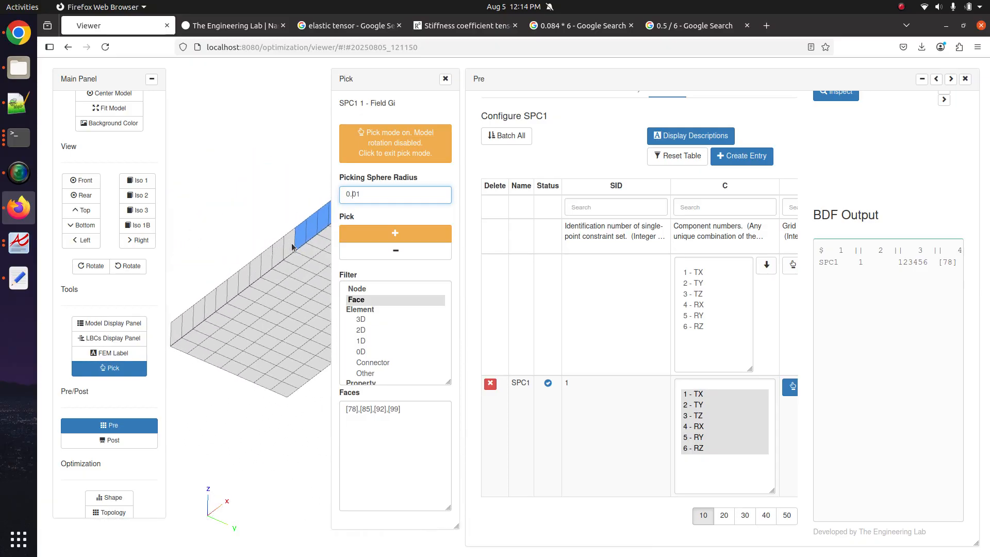
{"action": "left_click_drag", "start_coordinate": [292, 247], "coordinate": [176, 328]}
{"action": "left_click", "coordinate": [425, 238]}
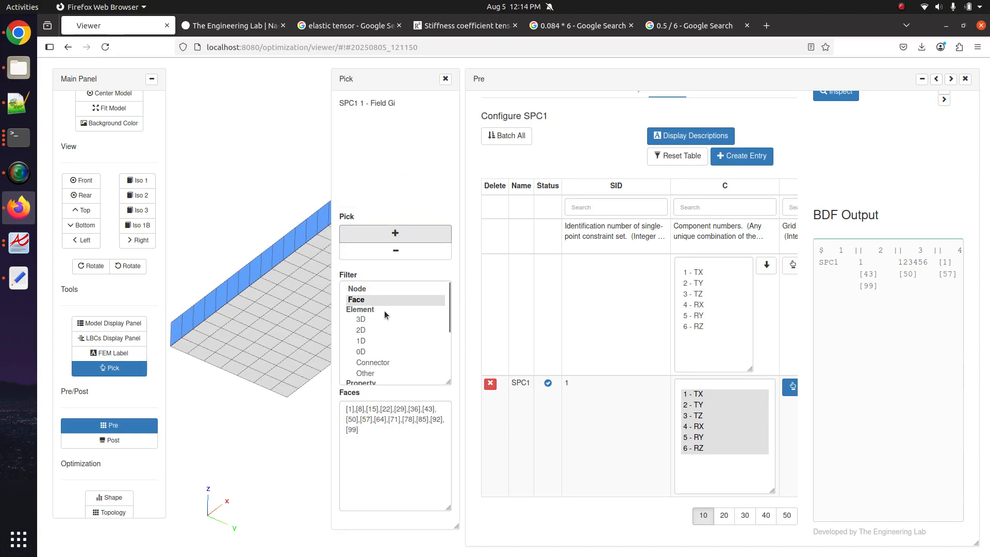
- Convert the picked faces to nodes, filling the grid list with 1 to 249 by 8
{"action": "left_click", "coordinate": [368, 290]}
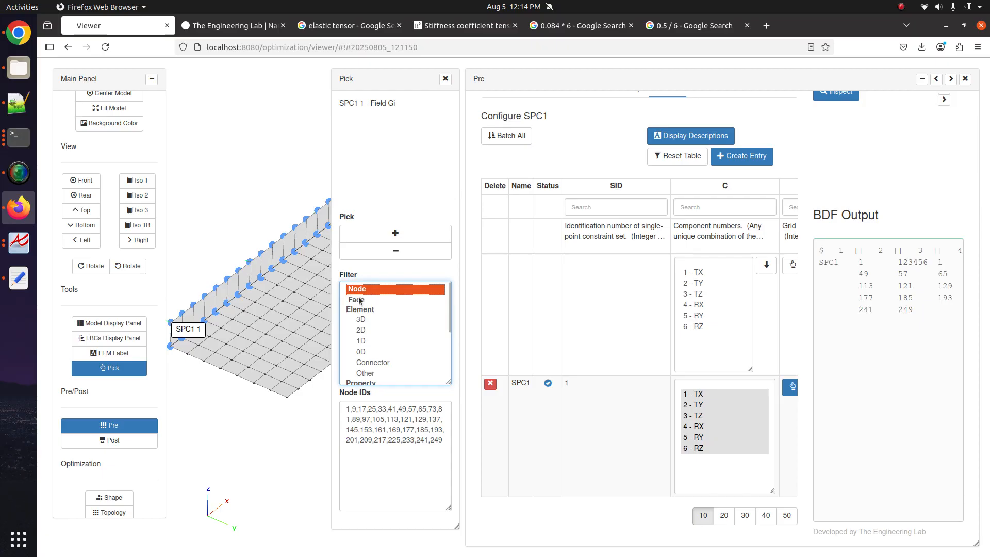
{"action": "left_click_drag", "start_coordinate": [263, 348], "coordinate": [236, 396]}
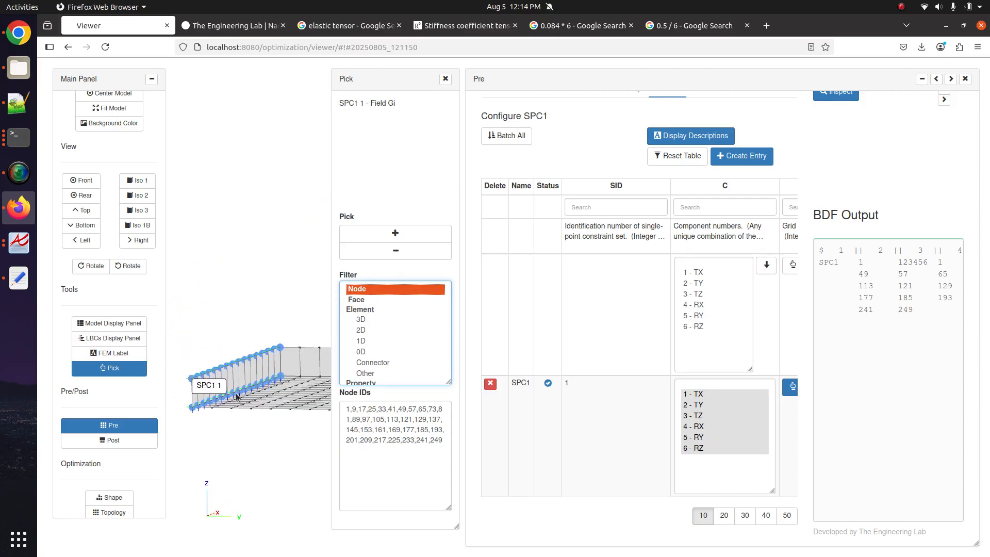
{"action": "left_click", "coordinate": [445, 78]}
{"action": "left_click", "coordinate": [937, 79]}
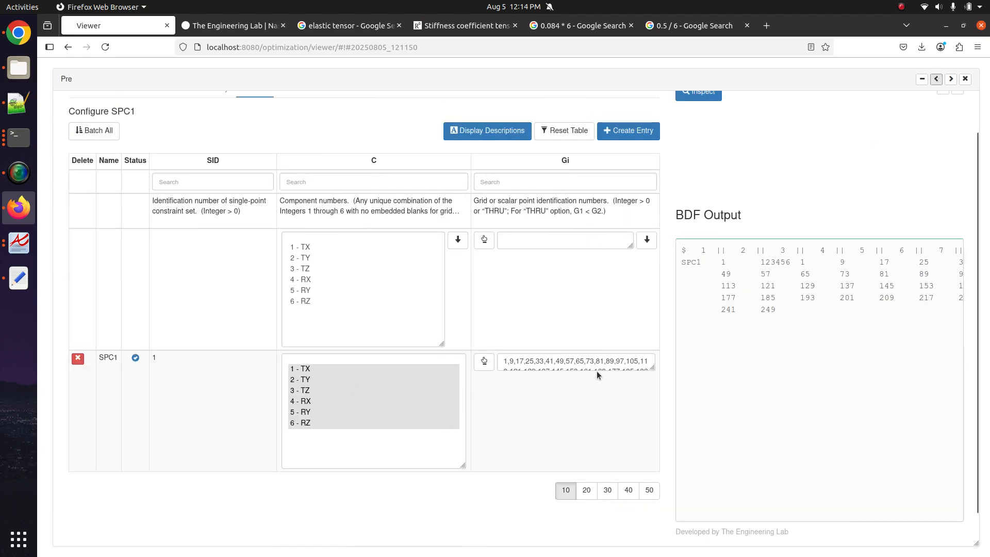
{"action": "left_click_drag", "start_coordinate": [652, 367], "coordinate": [645, 459]}
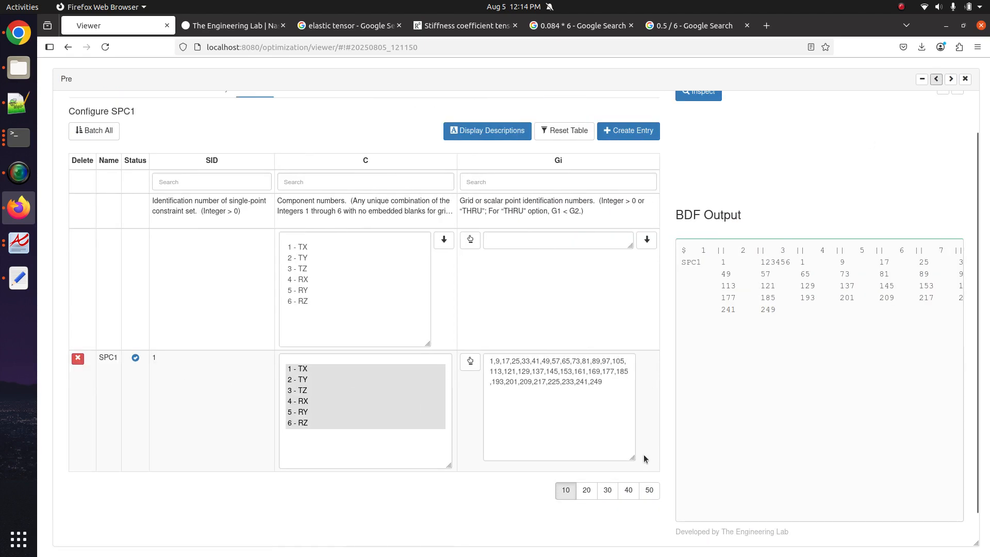
{"action": "scroll", "coordinate": [491, 225], "scroll_direction": "up", "scroll_amount": 2}
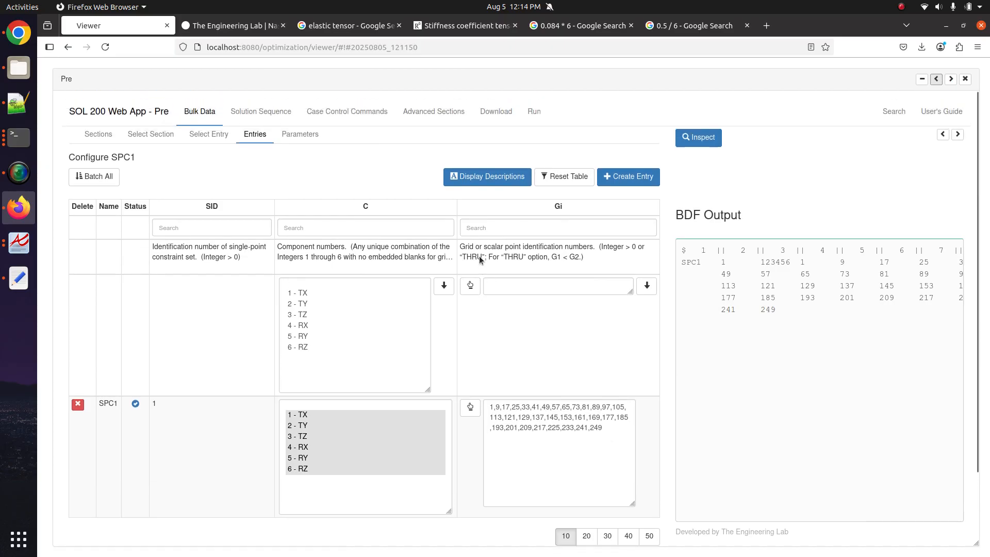
{"action": "left_click", "coordinate": [211, 135]}
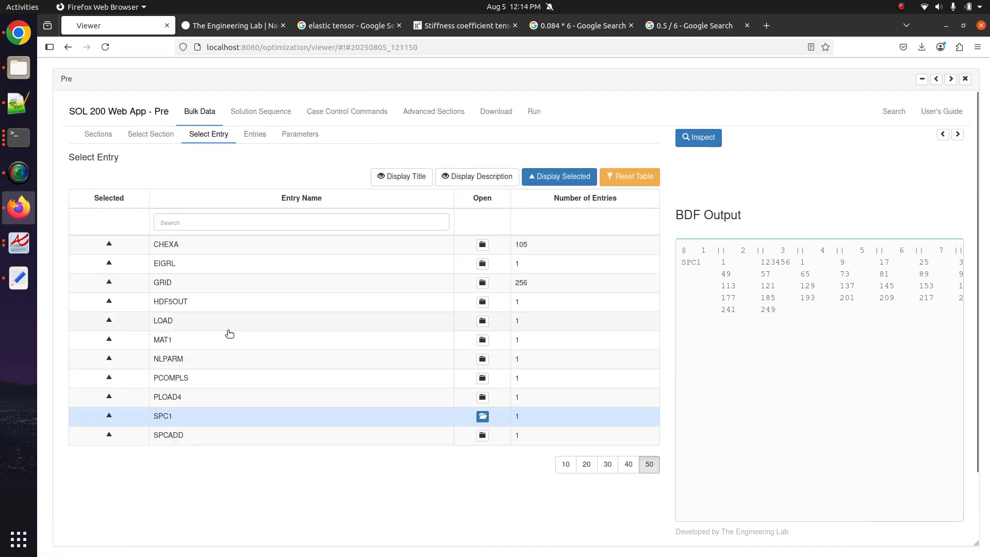
- Review the PLOAD4 pressure load table, then go back to the entry list
{"action": "left_click", "coordinate": [482, 398]}
{"action": "scroll", "coordinate": [161, 333], "scroll_direction": "down", "scroll_amount": 5}
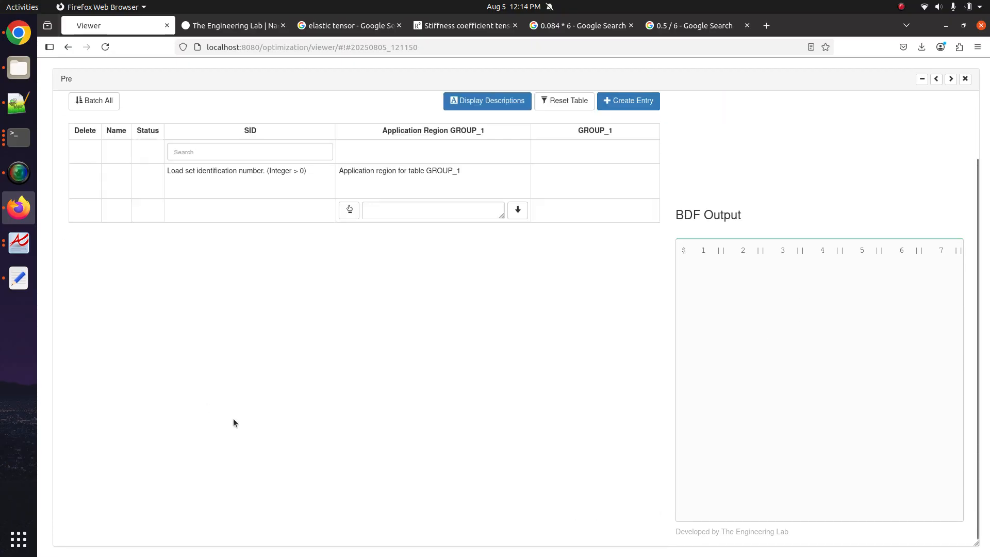
{"action": "scroll", "coordinate": [441, 373], "scroll_direction": "up", "scroll_amount": 5}
{"action": "left_click", "coordinate": [208, 134]}
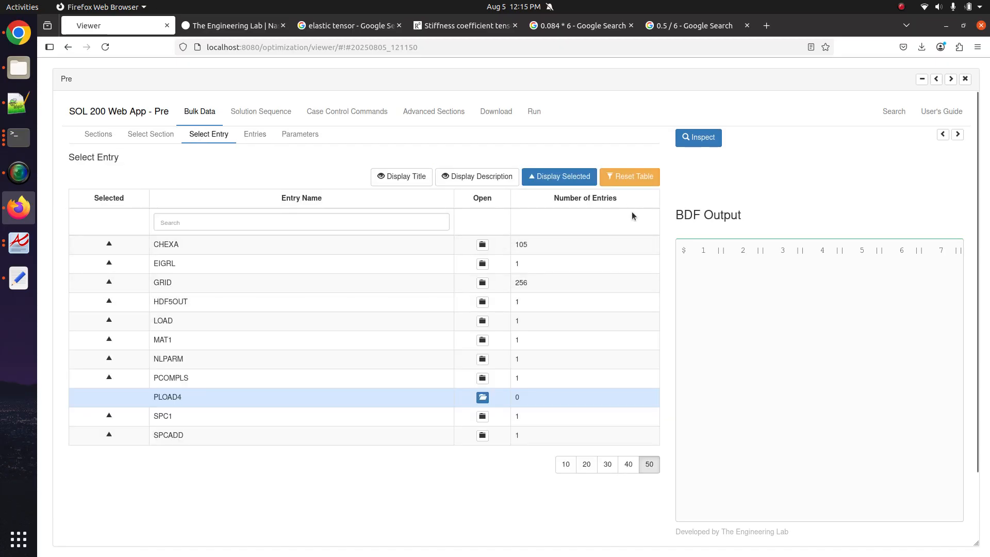
- Search all entry types for 'force' and create a new FORCE entry with SID 1
{"action": "left_click", "coordinate": [630, 176]}
{"action": "left_click", "coordinate": [406, 222]}
{"action": "type", "text": "for"}
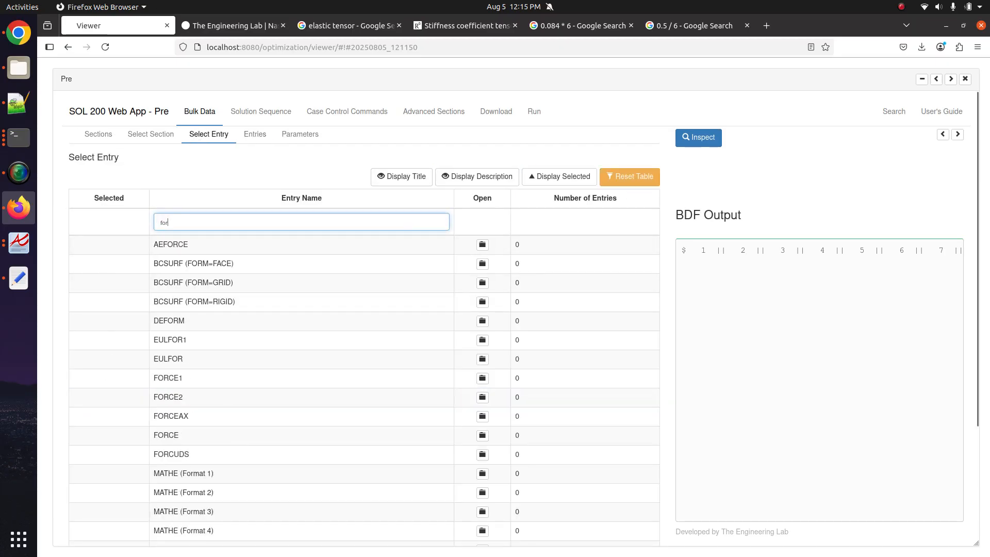
{"action": "type", "text": "ce"}
{"action": "left_click", "coordinate": [482, 324]}
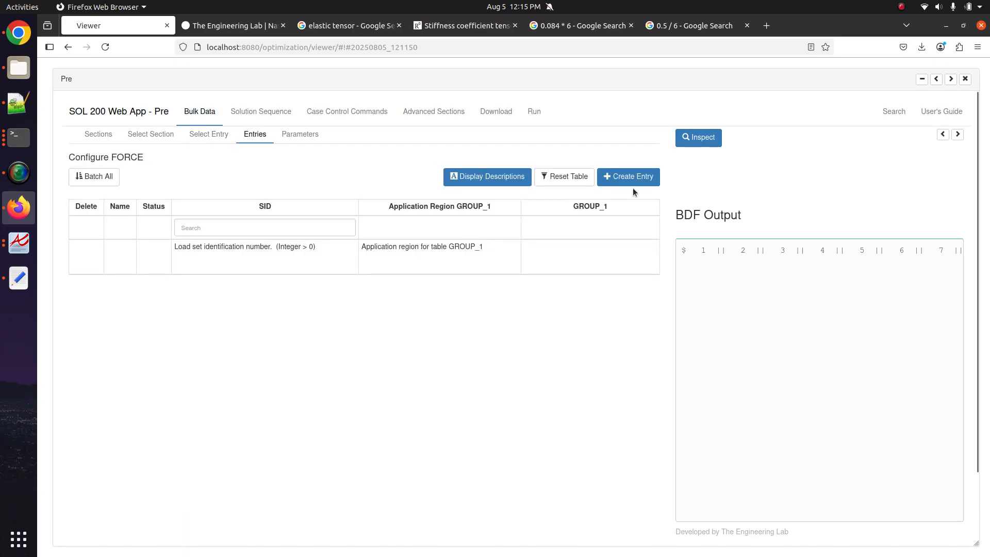
{"action": "left_click", "coordinate": [638, 178]}
{"action": "left_click", "coordinate": [950, 79]}
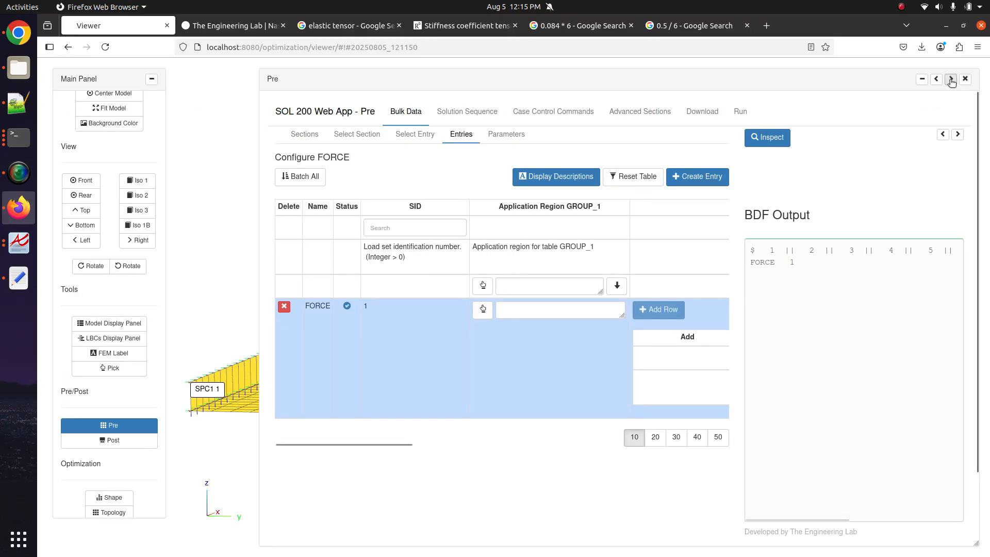
- Pick corner nodes 128 and 256 as the FORCE 1 application points
{"action": "left_click_drag", "start_coordinate": [477, 433], "coordinate": [384, 330]}
{"action": "scroll", "coordinate": [394, 328], "scroll_direction": "up", "scroll_amount": 3}
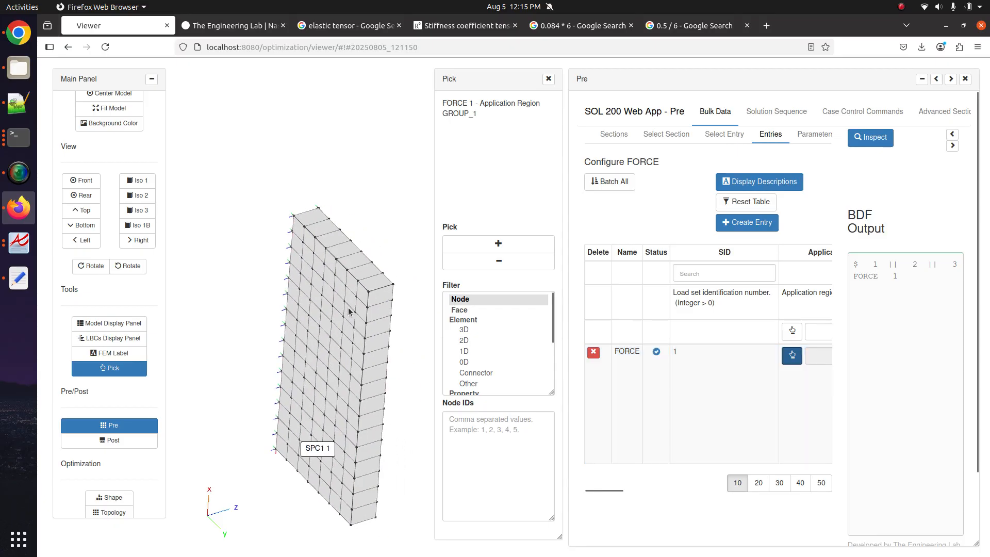
{"action": "left_click", "coordinate": [498, 243]}
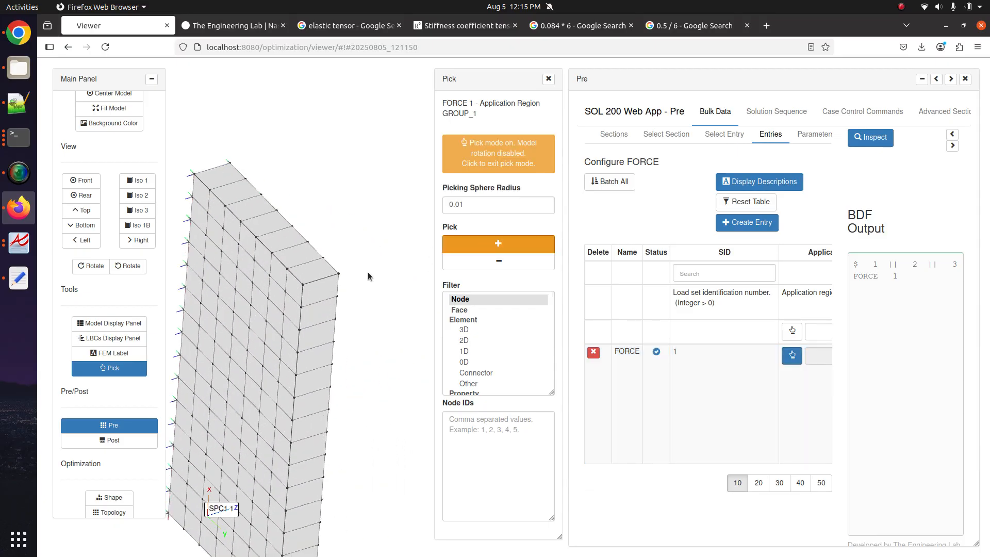
{"action": "left_click", "coordinate": [339, 274]}
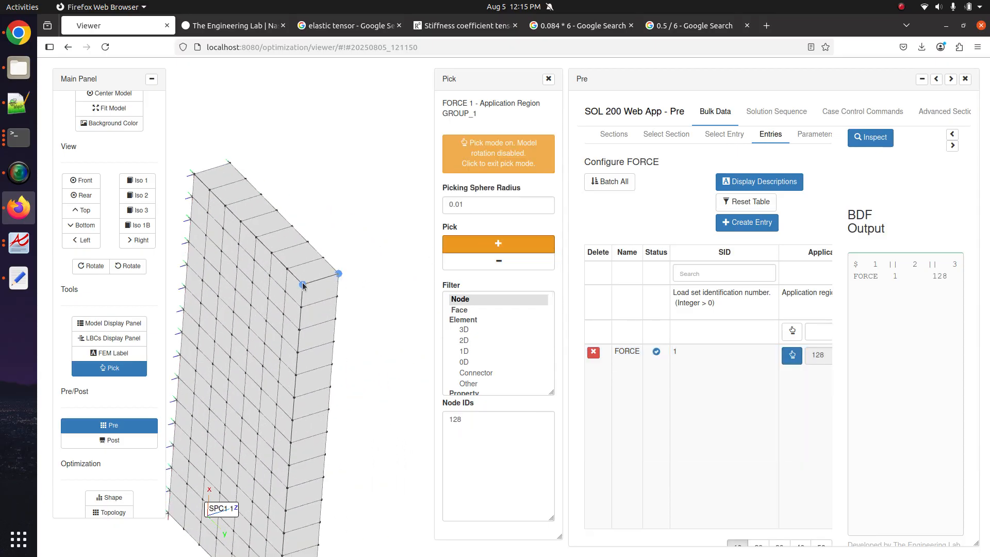
{"action": "left_click", "coordinate": [303, 285]}
{"action": "left_click", "coordinate": [498, 243]}
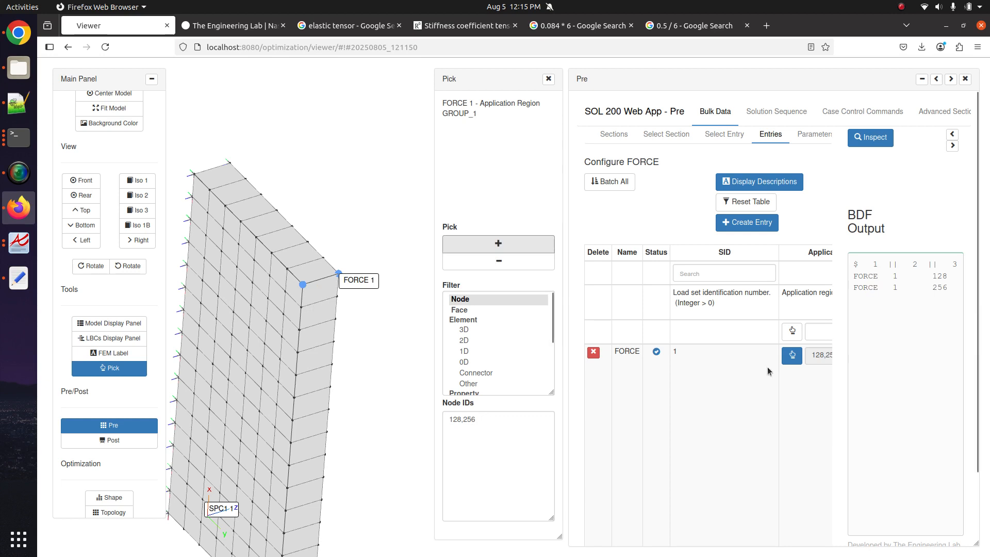
- Close the Pick panel, then turn the plate edge-on to check the FORCE 1 and SPC1 labels
{"action": "scroll", "coordinate": [750, 375], "scroll_direction": "right", "scroll_amount": 5}
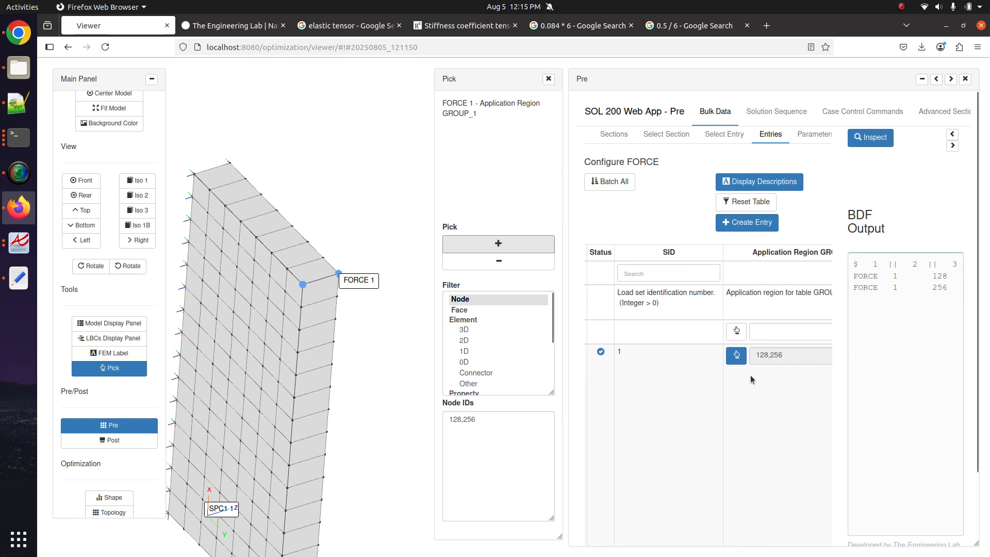
{"action": "left_click", "coordinate": [548, 81]}
{"action": "scroll", "coordinate": [601, 437], "scroll_direction": "down", "scroll_amount": 3}
{"action": "left_click_drag", "start_coordinate": [373, 370], "coordinate": [350, 355]}
{"action": "scroll", "coordinate": [368, 293], "scroll_direction": "down", "scroll_amount": 3}
{"action": "scroll", "coordinate": [368, 294], "scroll_direction": "up", "scroll_amount": 5}
{"action": "scroll", "coordinate": [368, 294], "scroll_direction": "down", "scroll_amount": 5}
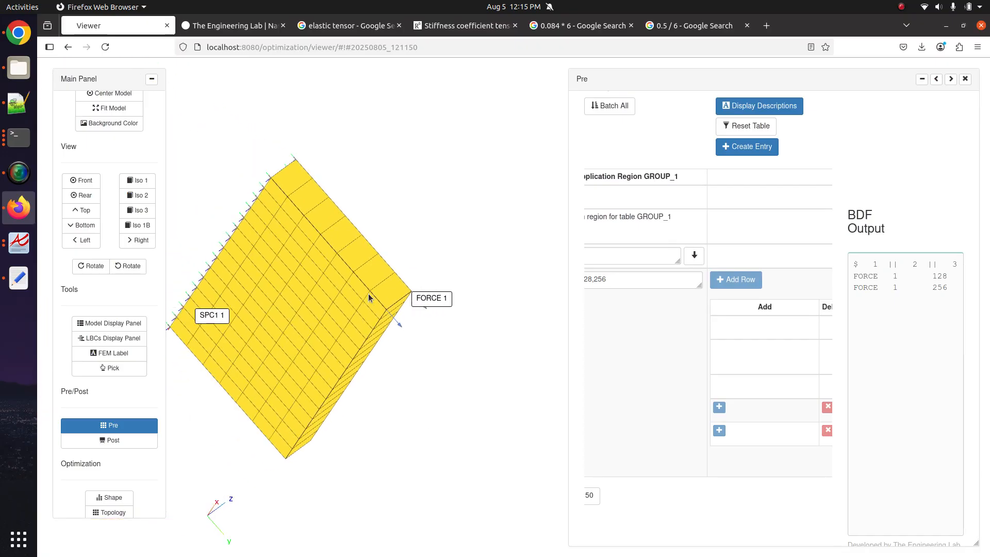
{"action": "left_click_drag", "start_coordinate": [444, 362], "coordinate": [400, 376]}
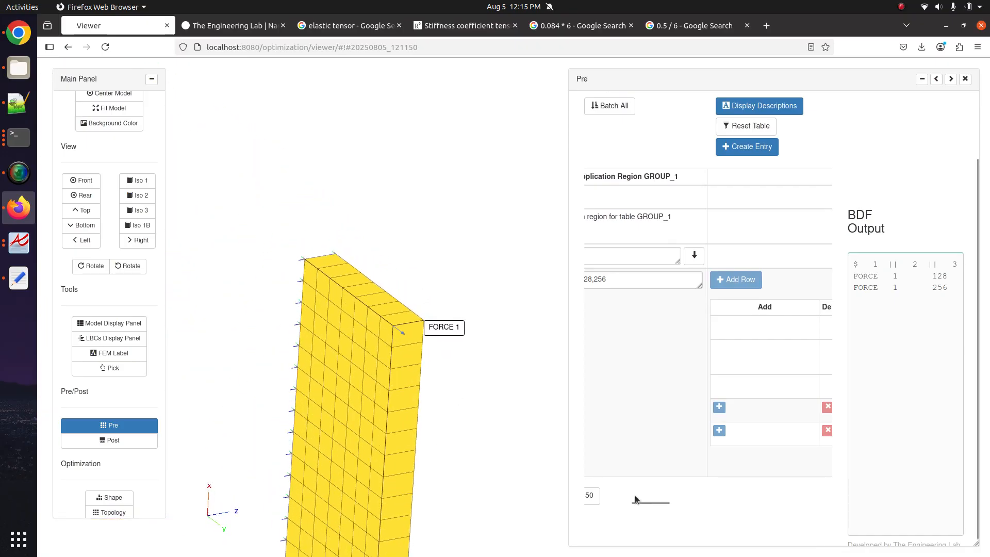
{"action": "scroll", "coordinate": [636, 497], "scroll_direction": "right", "scroll_amount": 1}
{"action": "left_click_drag", "start_coordinate": [635, 497], "coordinate": [773, 503]}
- Set the N1 direction component to -1. on both FORCE 1 entries
{"action": "left_click", "coordinate": [698, 411]}
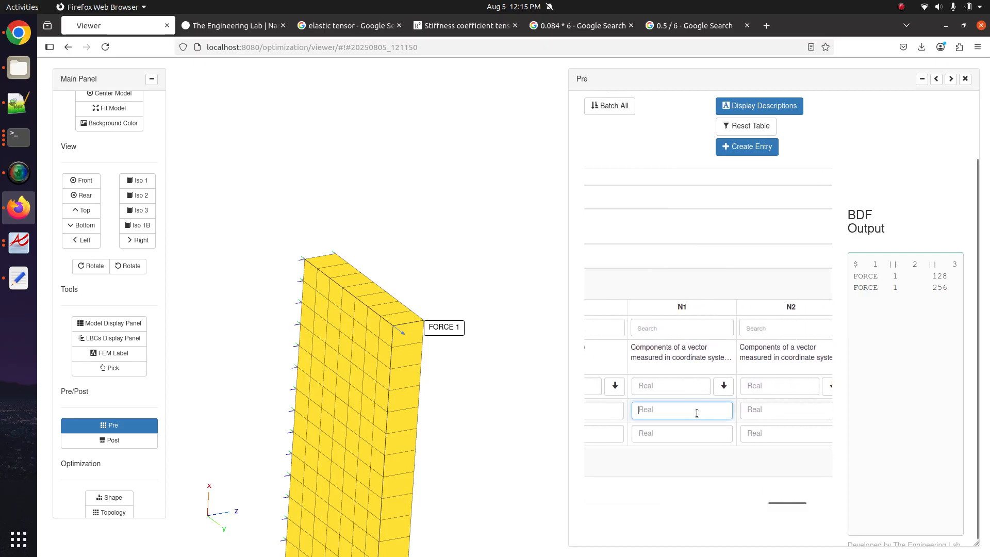
{"action": "type", "text": "-1."}
{"action": "left_click", "coordinate": [687, 433]}
{"action": "type", "text": "-1"}
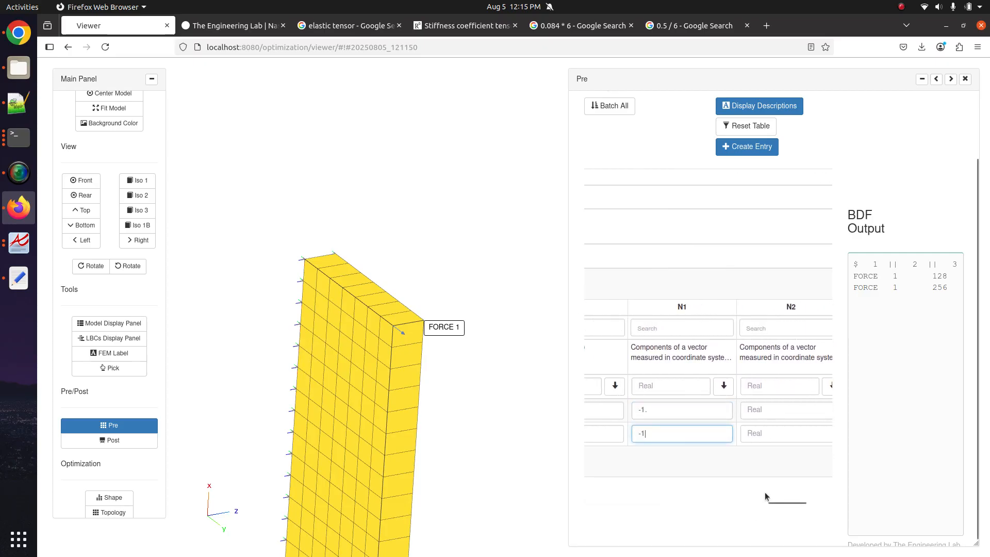
- Give both FORCE 1 entries a scale factor F of 5000
{"action": "left_click", "coordinate": [755, 503]}
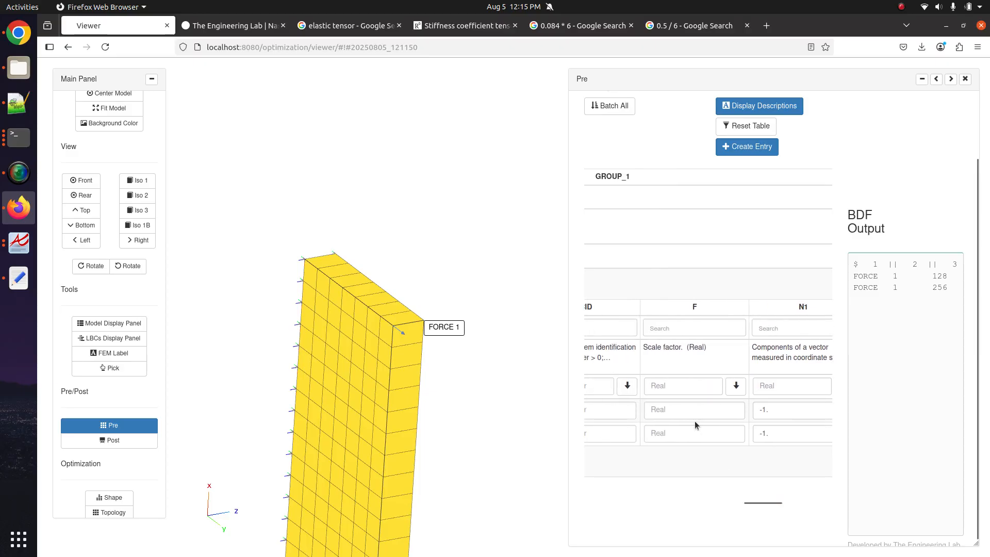
{"action": "left_click", "coordinate": [691, 408]}
{"action": "type", "text": "5"}
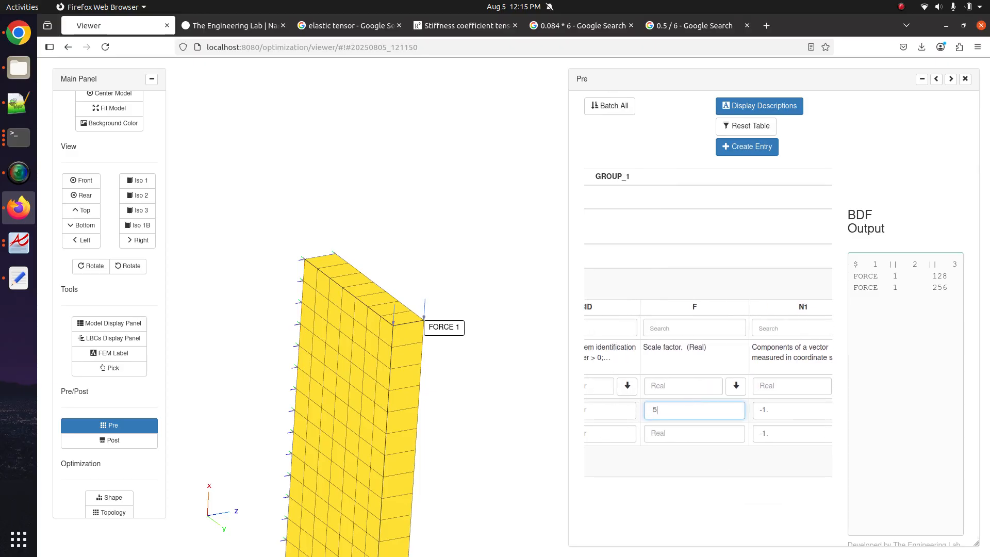
{"action": "type", "text": "000"}
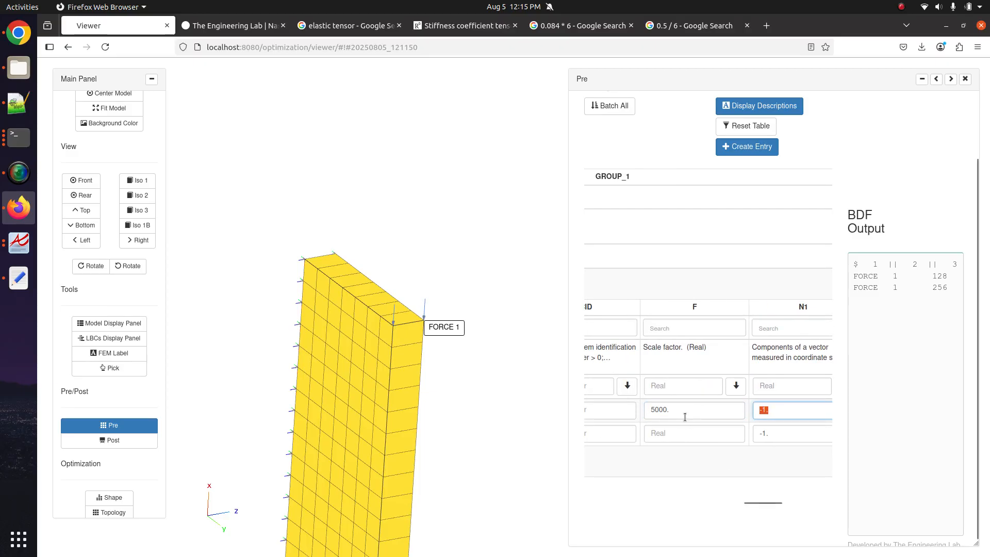
{"action": "type", "text": "."}
{"action": "middle_click", "coordinate": [683, 435]}
{"action": "right_click", "coordinate": [676, 246]}
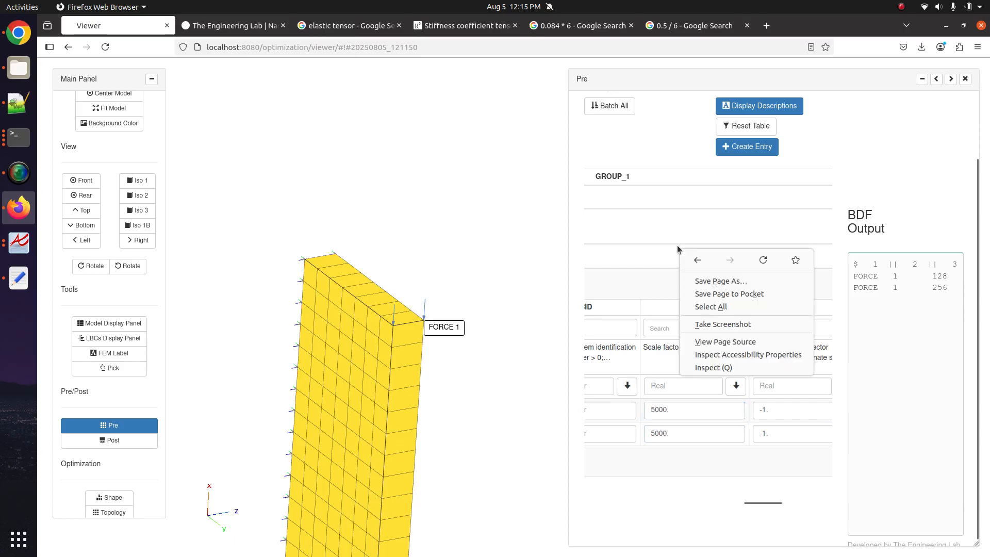
{"action": "left_click", "coordinate": [381, 306]}
- Rotate the plate into a side view, widen the Pre panel, and go to the Download section
{"action": "left_click_drag", "start_coordinate": [401, 321], "coordinate": [475, 163]}
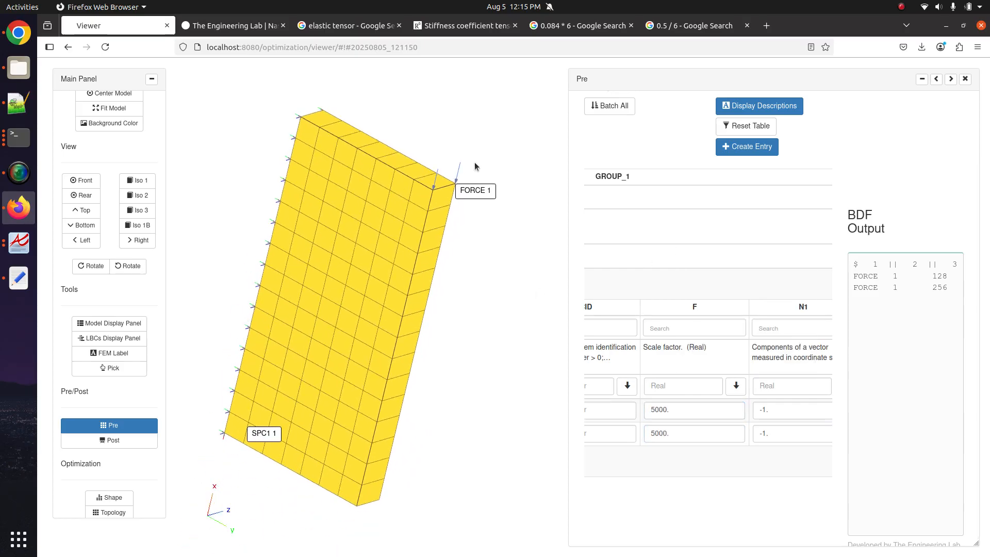
{"action": "left_click_drag", "start_coordinate": [445, 229], "coordinate": [463, 293]}
{"action": "left_click_drag", "start_coordinate": [444, 351], "coordinate": [400, 174]}
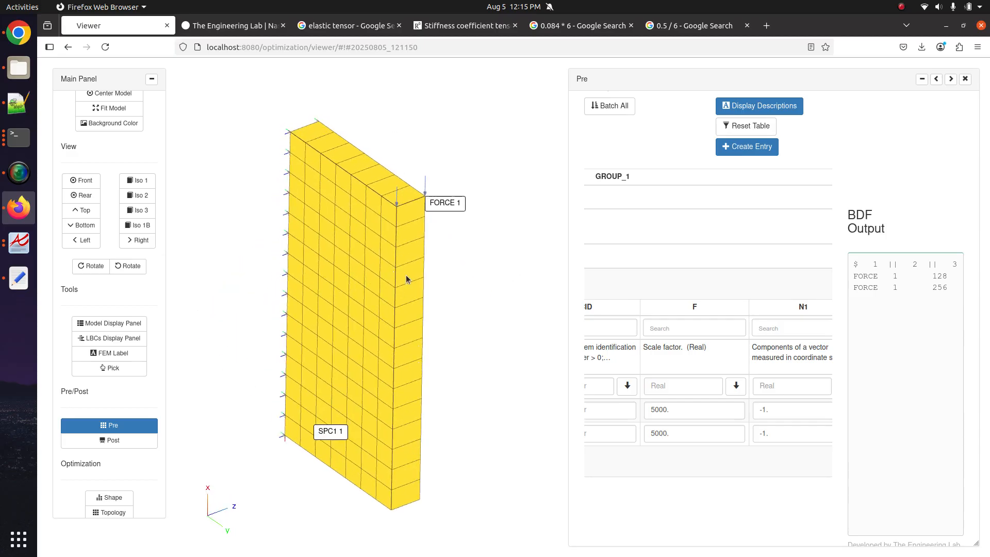
{"action": "left_click", "coordinate": [115, 427]}
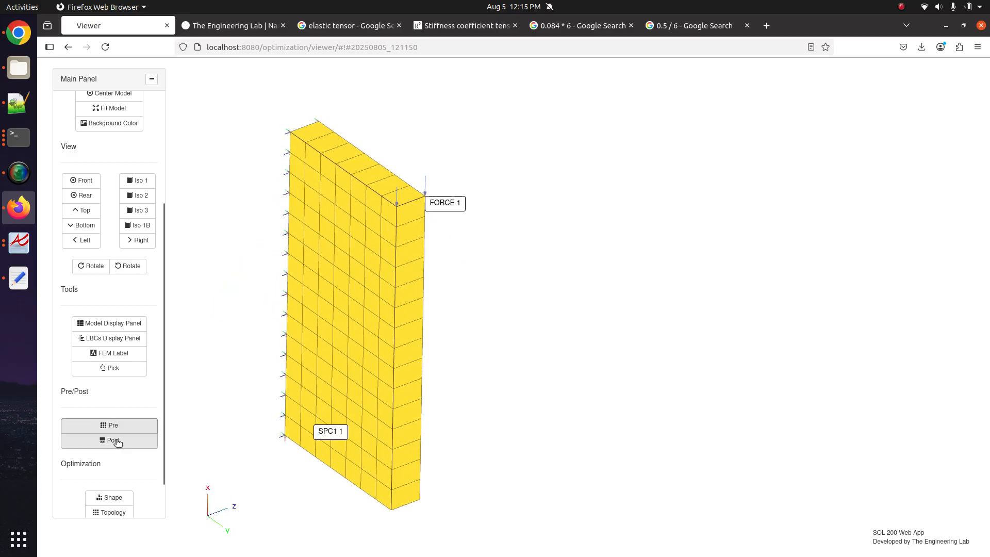
{"action": "left_click", "coordinate": [116, 429]}
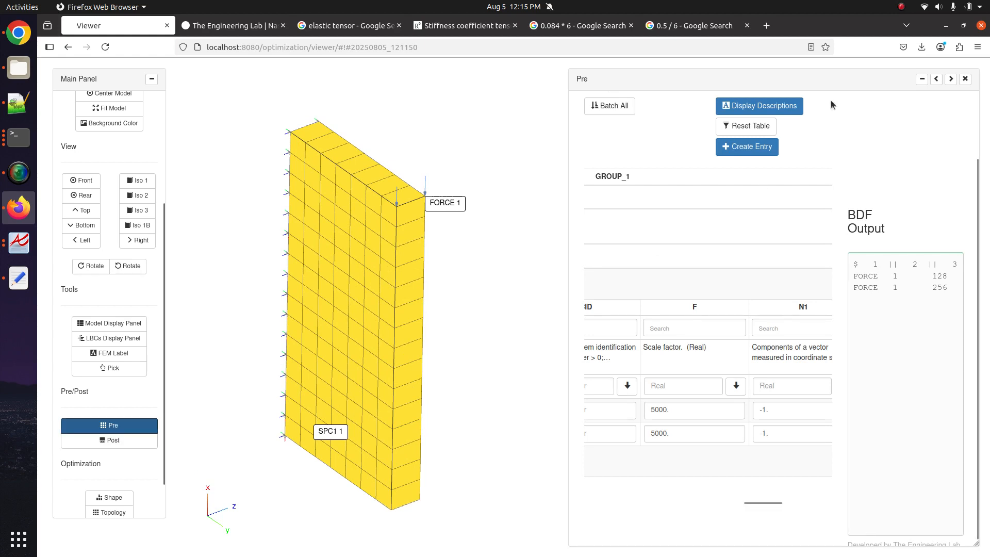
{"action": "left_click", "coordinate": [937, 82]}
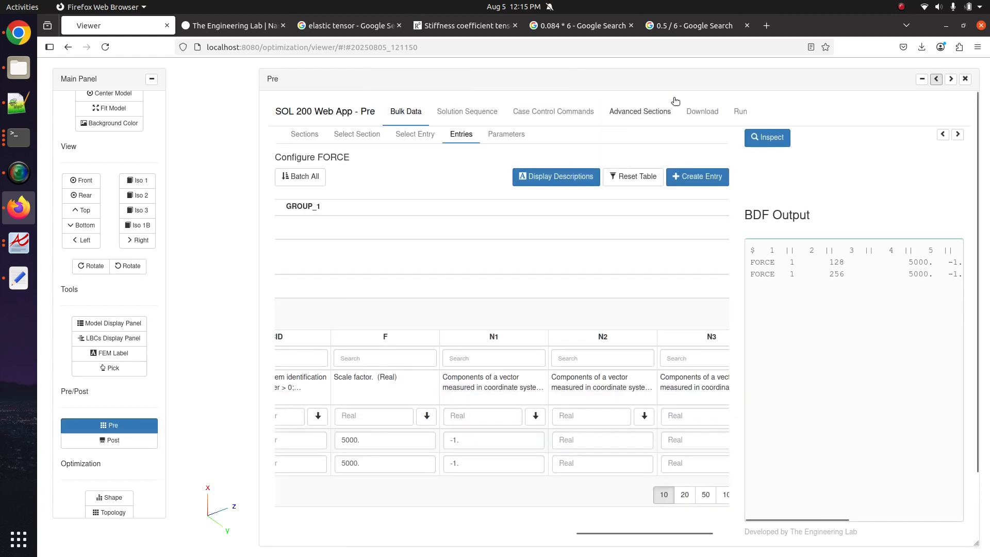
{"action": "left_click", "coordinate": [702, 111]}
- Upload the updated BDF, run it in Nastran immediately, and review the F06 output
{"action": "left_click", "coordinate": [638, 249]}
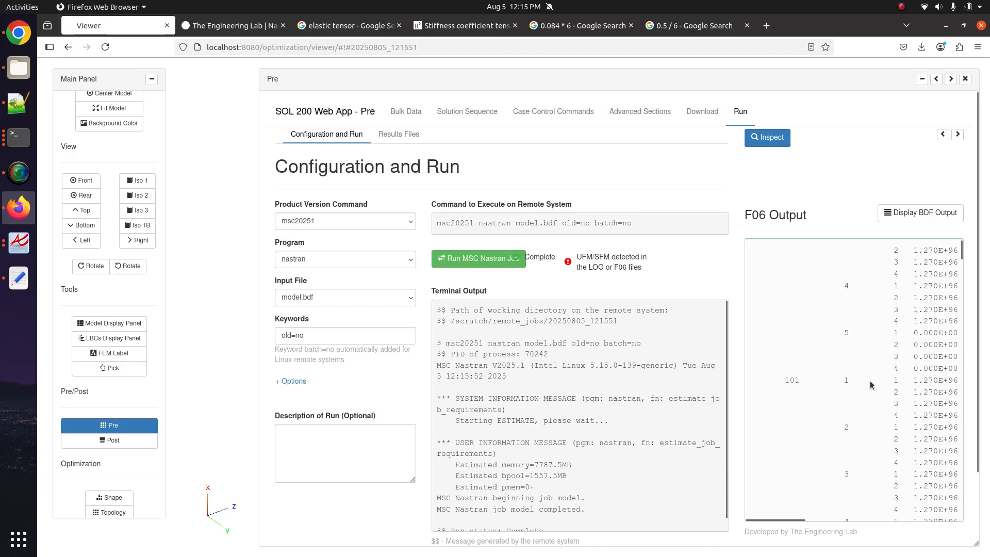
{"action": "scroll", "coordinate": [870, 380], "scroll_direction": "down", "scroll_amount": 15}
{"action": "scroll", "coordinate": [870, 380], "scroll_direction": "up", "scroll_amount": 10}
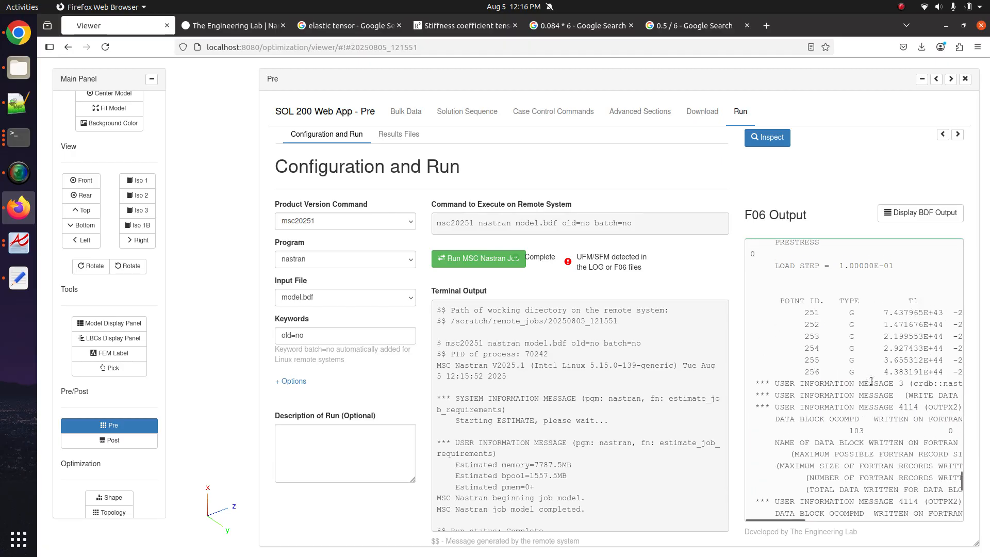
{"action": "scroll", "coordinate": [870, 379], "scroll_direction": "down", "scroll_amount": 8}
{"action": "scroll", "coordinate": [870, 381], "scroll_direction": "down", "scroll_amount": 6}
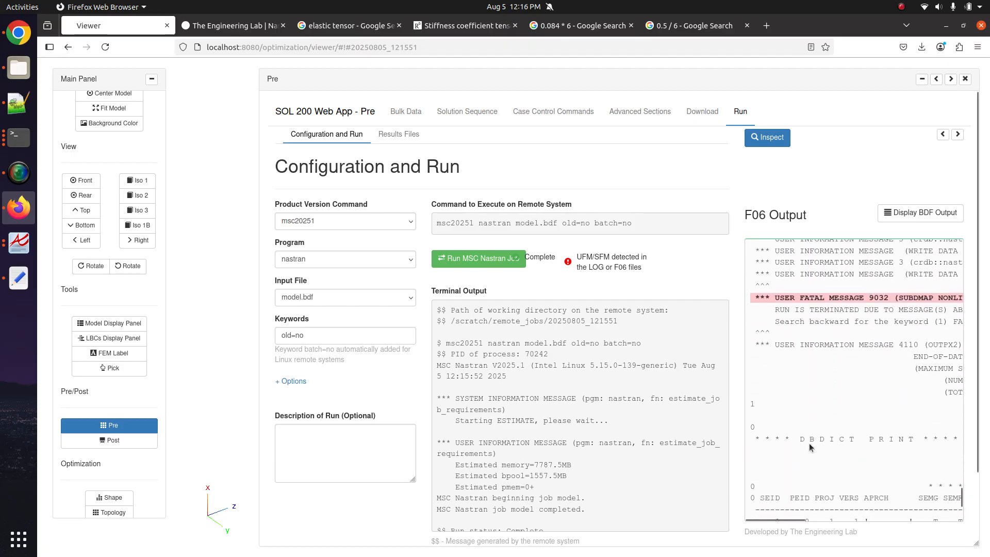
{"action": "scroll", "coordinate": [838, 373], "scroll_direction": "right", "scroll_amount": 2}
{"action": "scroll", "coordinate": [838, 373], "scroll_direction": "left", "scroll_amount": 2}
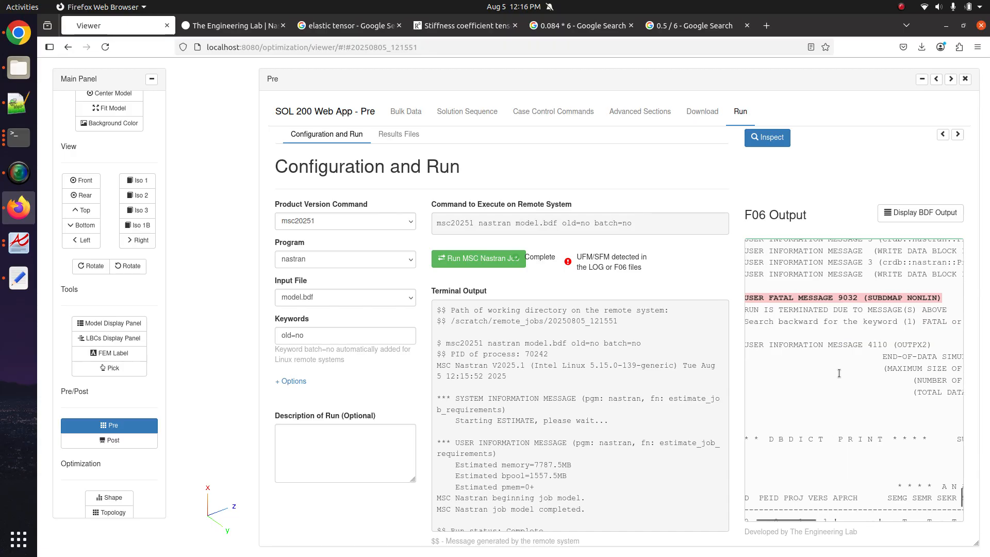
{"action": "left_click", "coordinate": [936, 79]}
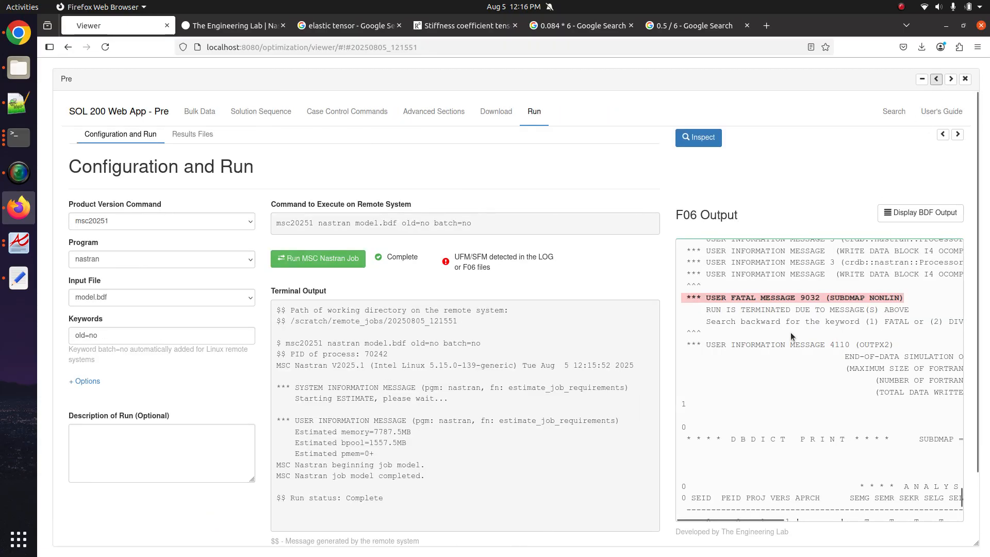
- Download model.f06 from the result files and return to Notepad++
{"action": "left_click", "coordinate": [192, 134]}
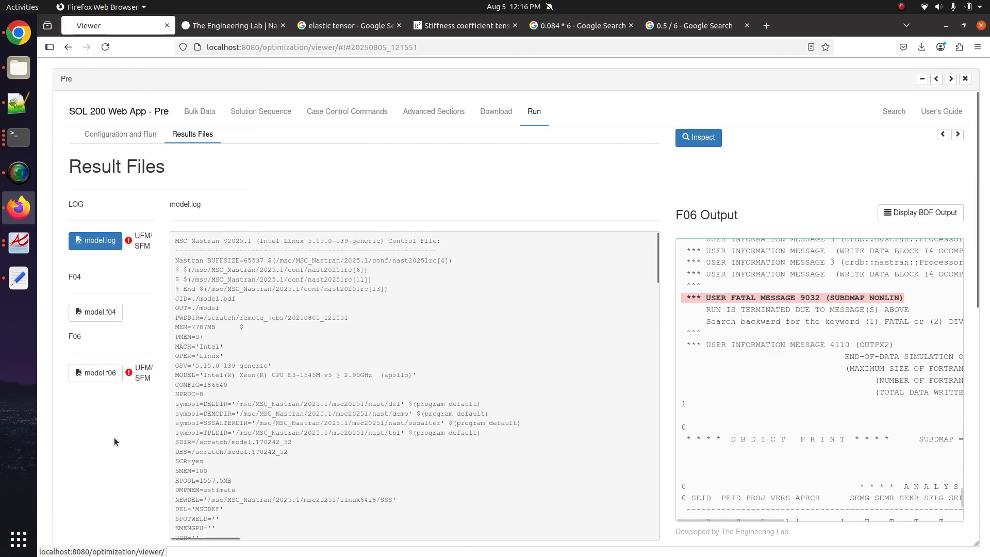
{"action": "scroll", "coordinate": [132, 381], "scroll_direction": "down", "scroll_amount": 10}
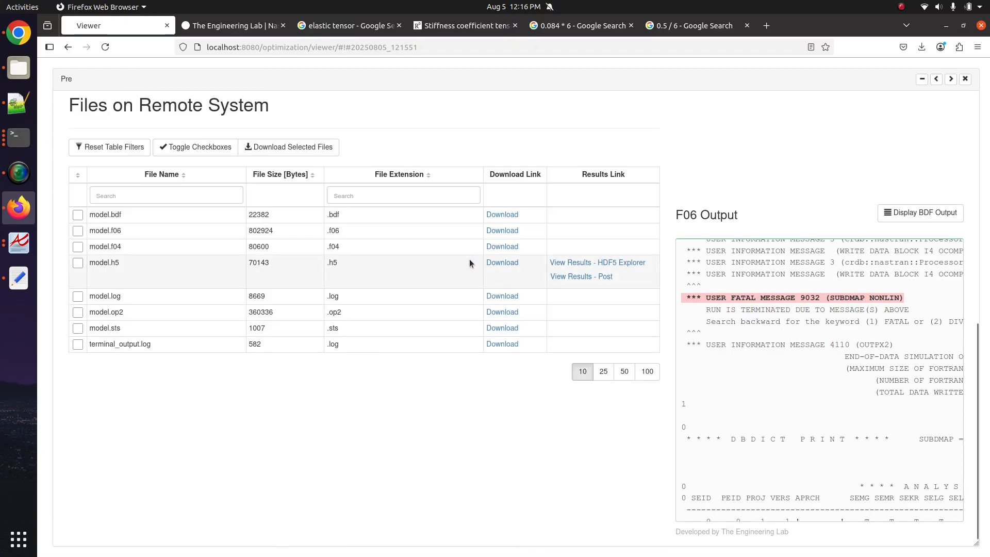
{"action": "left_click", "coordinate": [502, 232]}
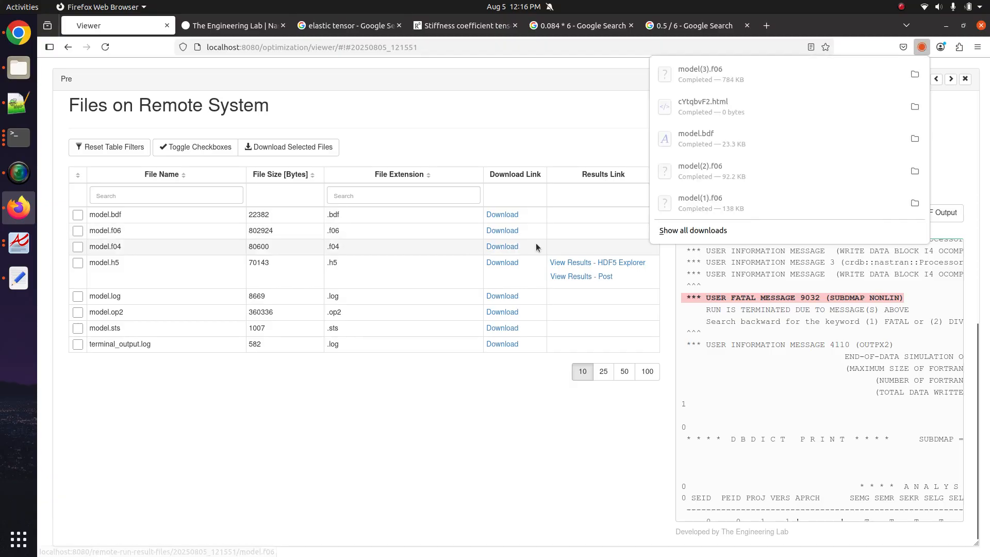
{"action": "left_click", "coordinate": [914, 107]}
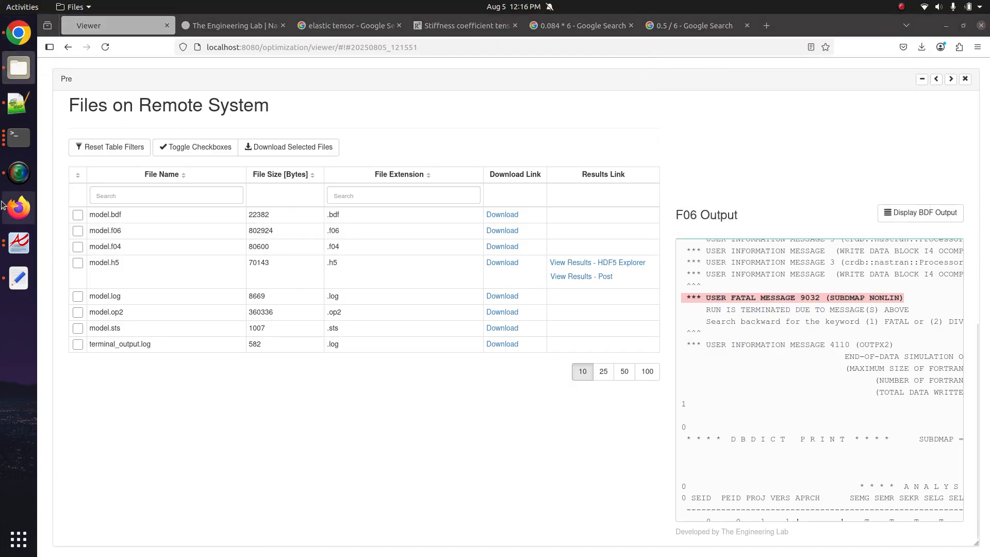
{"action": "left_click", "coordinate": [3, 98]}
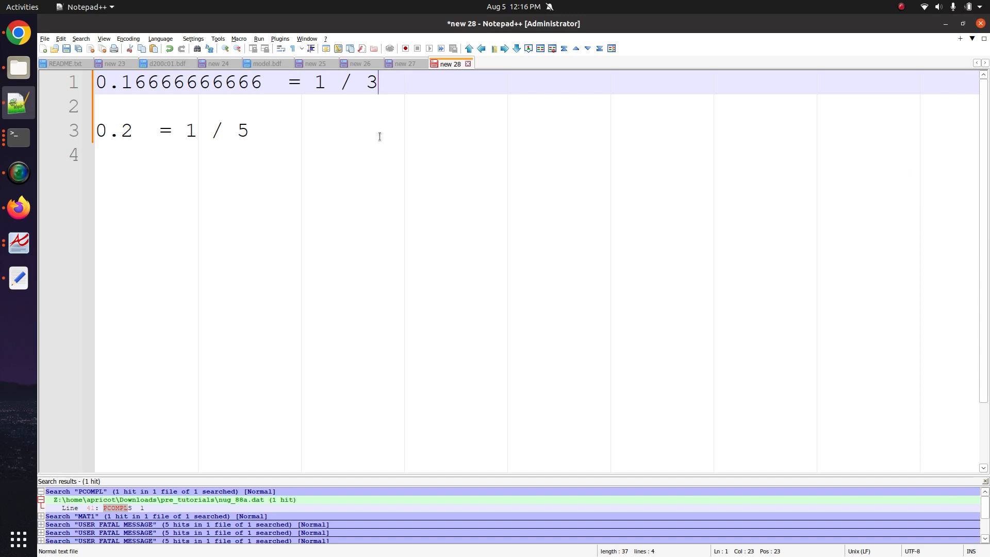
- List every USER FATAL MESSAGE match in model(3).f06
{"action": "left_click", "coordinate": [413, 161]}
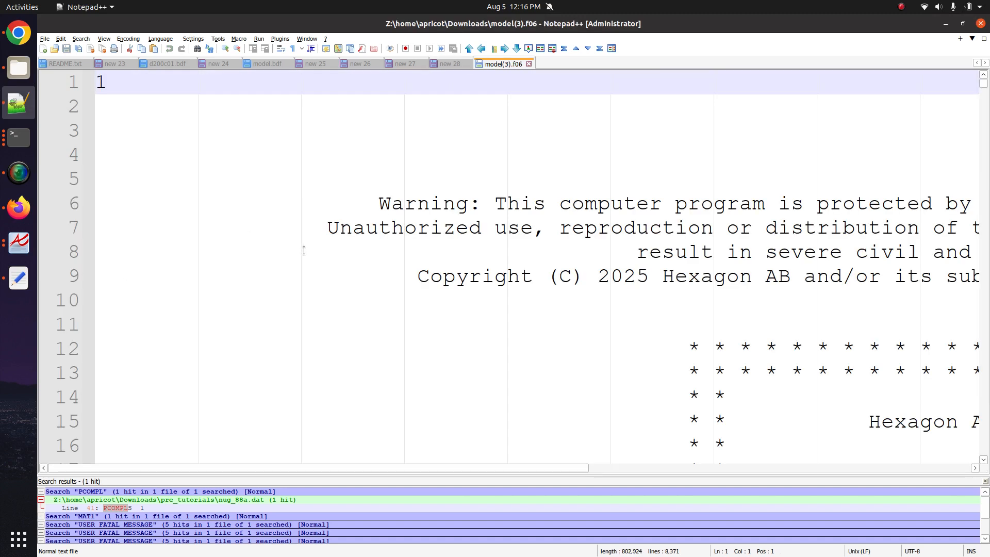
{"action": "scroll", "coordinate": [304, 250], "scroll_direction": "down", "scroll_amount": 7}
{"action": "left_click", "coordinate": [314, 243]}
{"action": "key", "text": "ctrl+f"}
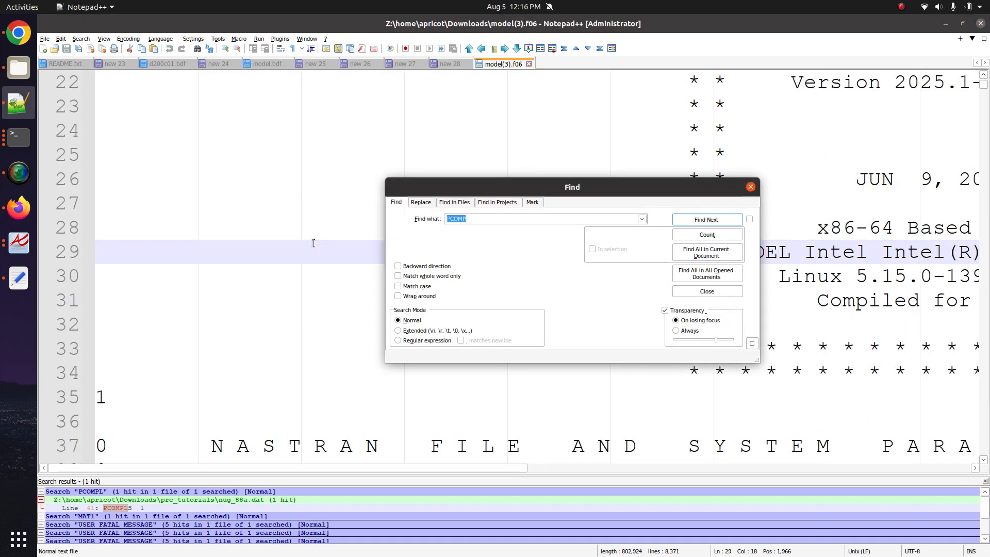
{"action": "type", "text": "USER FATAL MESSAGE"}
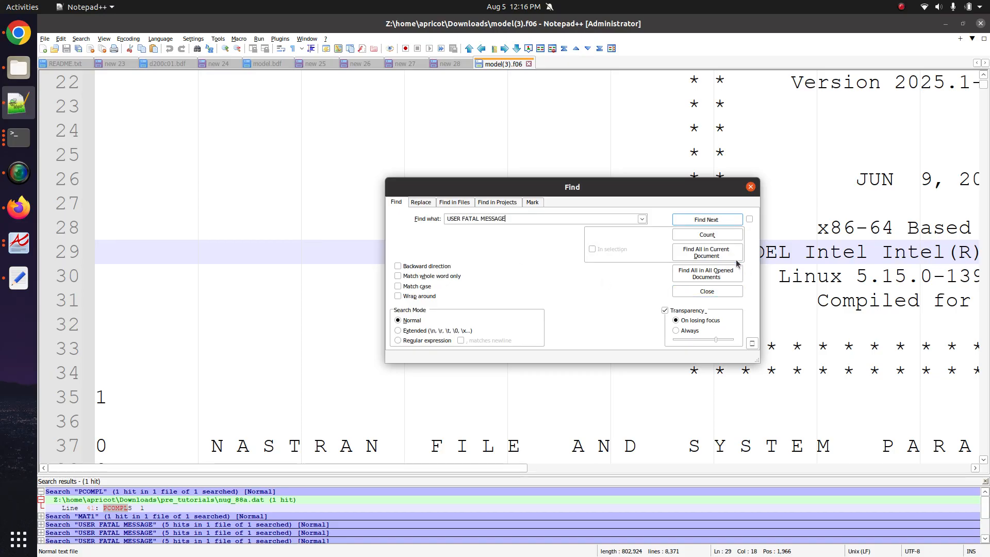
{"action": "left_click", "coordinate": [706, 252]}
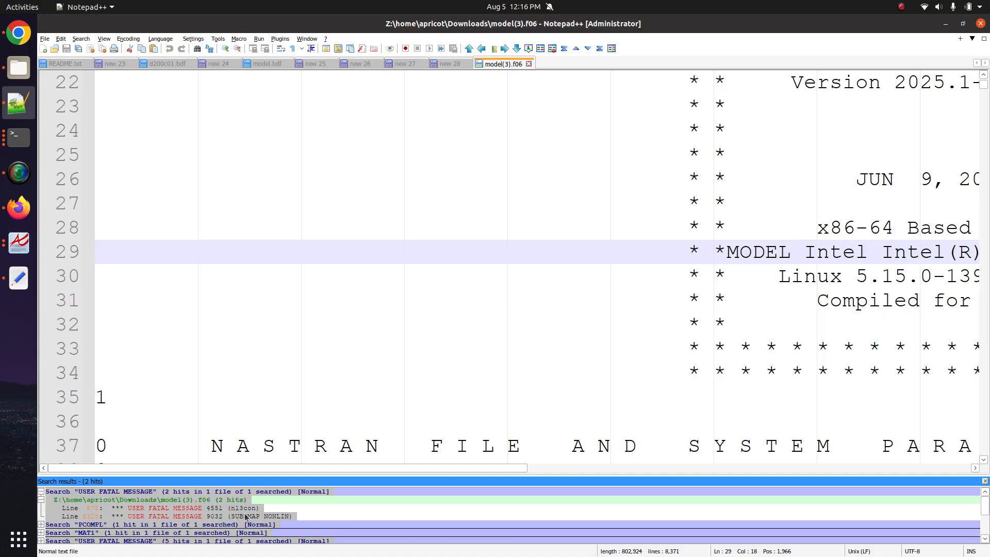
- Jump to fatal message 4551, select its explanation on lines 875–880, then go to the second hit
{"action": "double_click", "coordinate": [247, 509]}
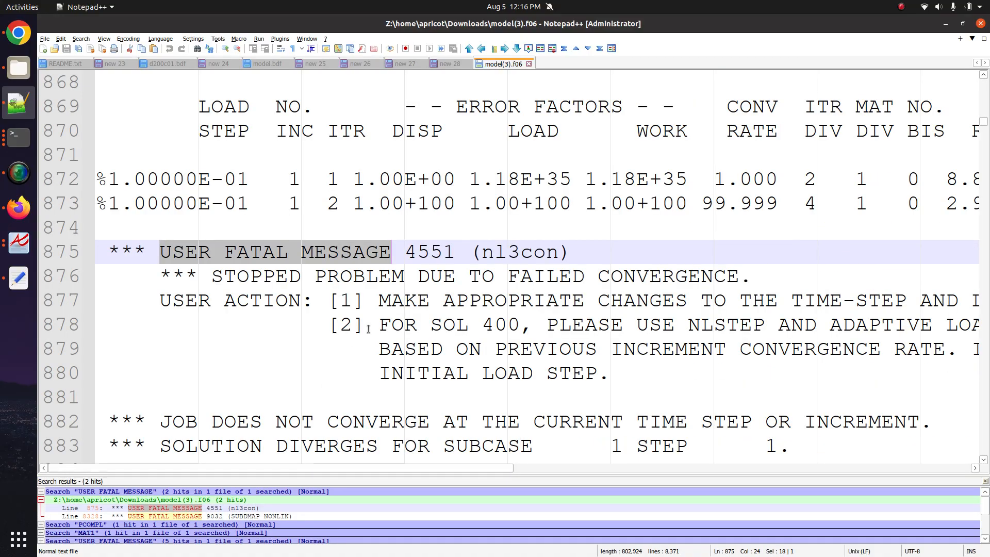
{"action": "scroll", "coordinate": [368, 328], "scroll_direction": "down", "scroll_amount": 5, "text": "ctrl"}
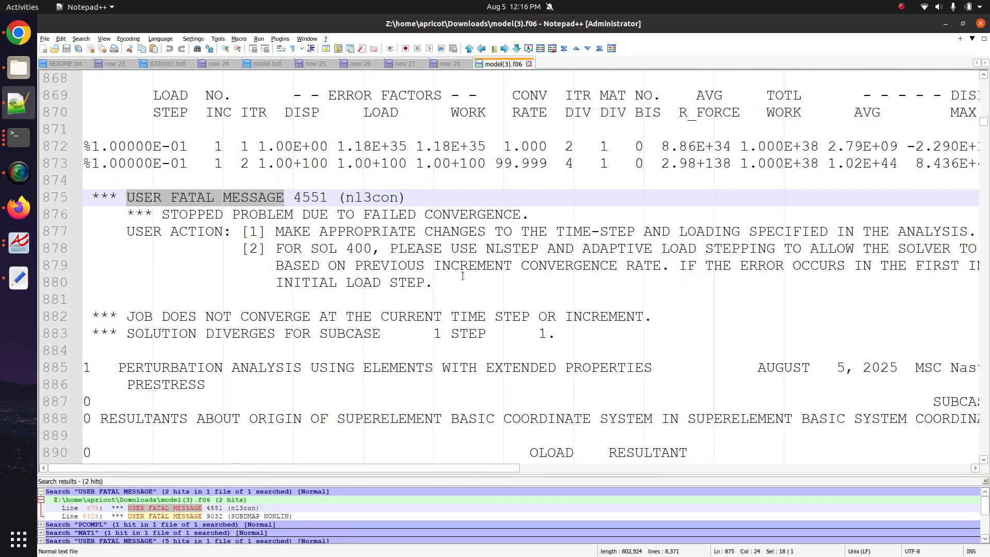
{"action": "scroll", "coordinate": [462, 276], "scroll_direction": "down", "scroll_amount": 2, "text": "ctrl"}
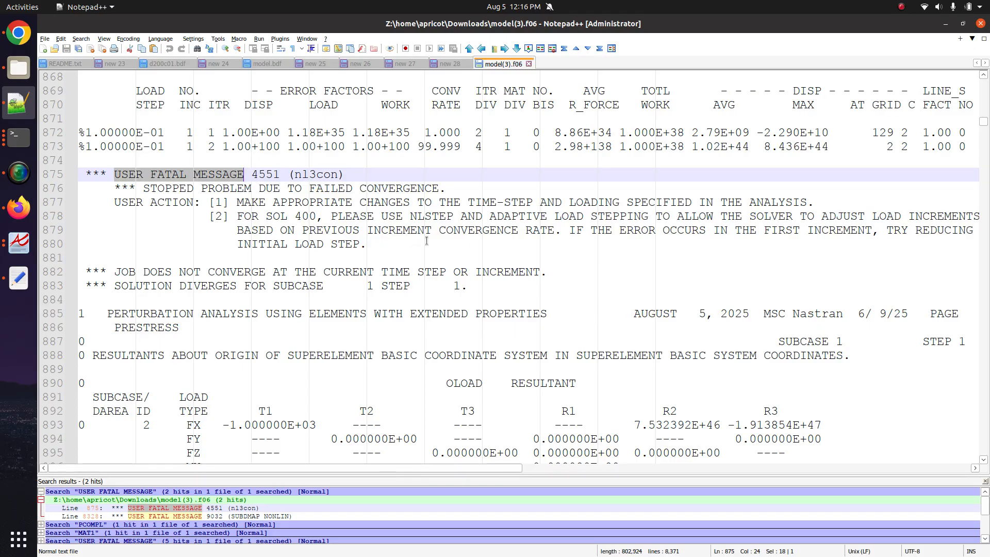
{"action": "scroll", "coordinate": [426, 241], "scroll_direction": "right", "scroll_amount": 2}
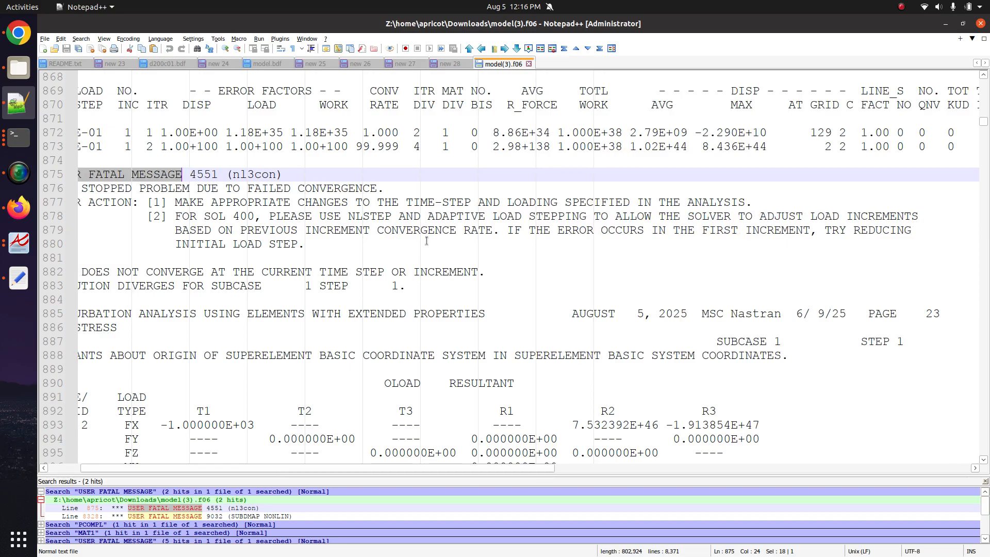
{"action": "scroll", "coordinate": [427, 240], "scroll_direction": "left", "scroll_amount": 2}
{"action": "left_click_drag", "start_coordinate": [426, 241], "coordinate": [80, 174]}
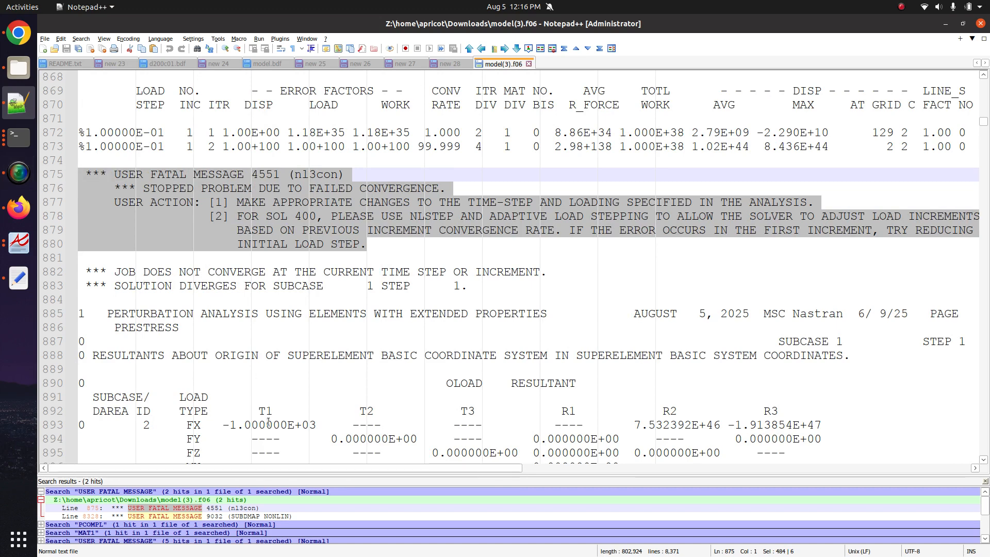
{"action": "left_click", "coordinate": [270, 515]}
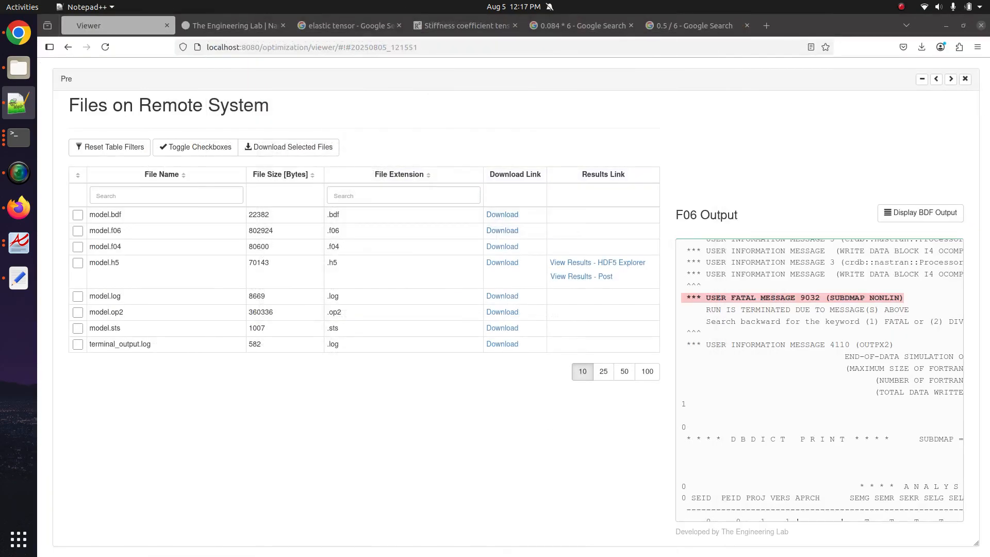
- Choose 101 - Statics as the solution sequence and bring up the BDF Download page
{"action": "scroll", "coordinate": [373, 281], "scroll_direction": "up", "scroll_amount": 3}
{"action": "scroll", "coordinate": [374, 280], "scroll_direction": "up", "scroll_amount": 10}
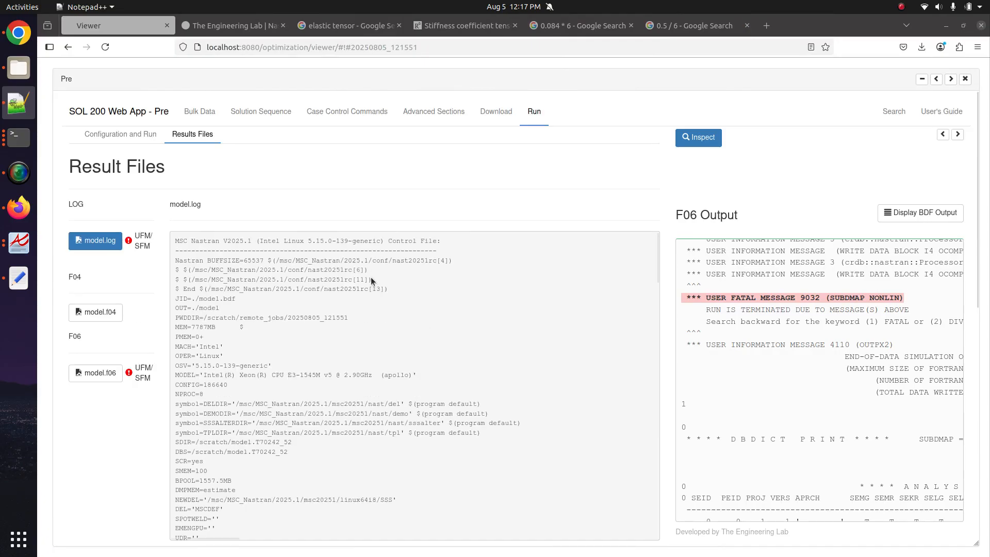
{"action": "left_click", "coordinate": [261, 111]}
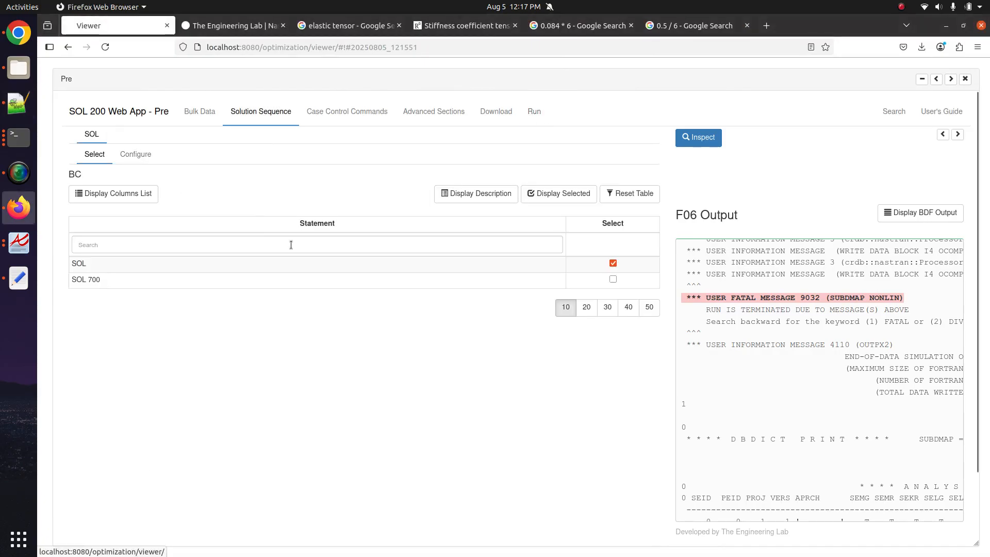
{"action": "left_click", "coordinate": [136, 154]}
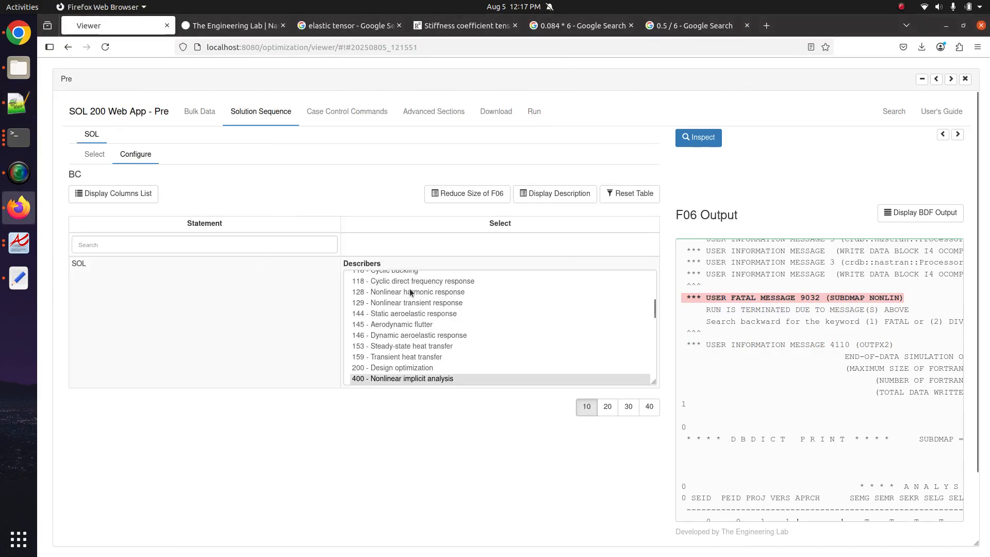
{"action": "scroll", "coordinate": [408, 283], "scroll_direction": "up", "scroll_amount": 5}
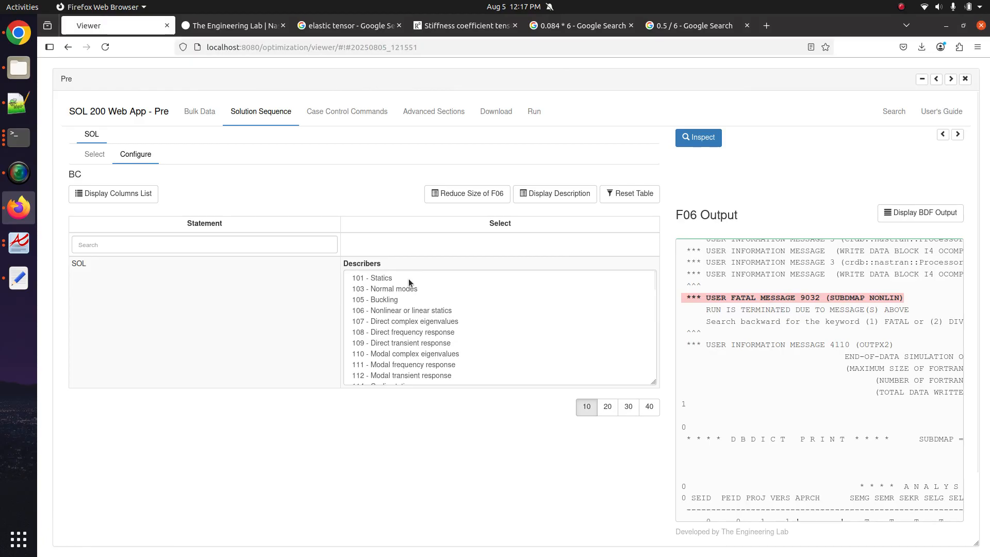
{"action": "left_click", "coordinate": [409, 279]}
{"action": "left_click", "coordinate": [493, 111]}
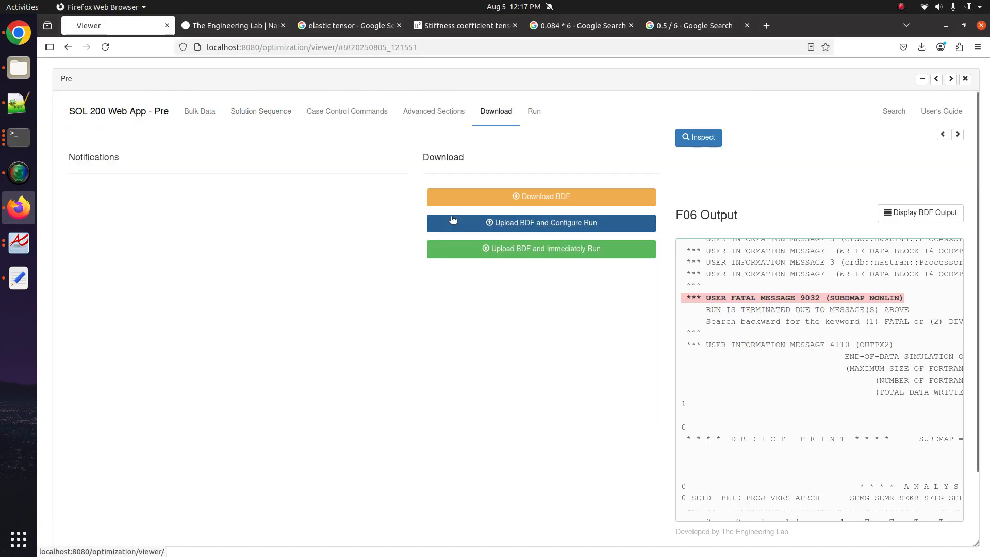
- Upload and run the statics model, scan the F06 output, then list model.f06, model.f04 and model.log
{"action": "left_click", "coordinate": [456, 248]}
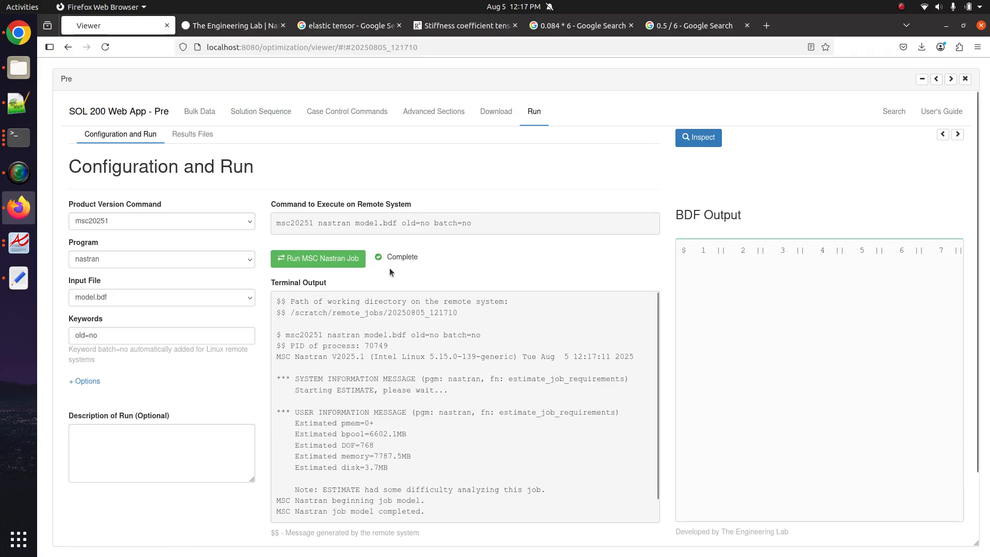
{"action": "scroll", "coordinate": [800, 358], "scroll_direction": "up", "scroll_amount": 10}
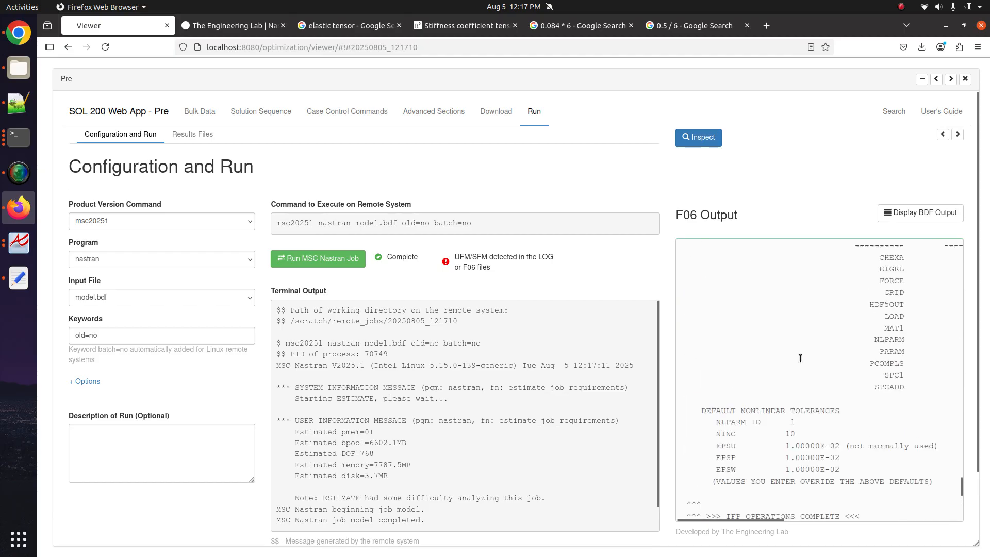
{"action": "scroll", "coordinate": [800, 359], "scroll_direction": "up", "scroll_amount": 15}
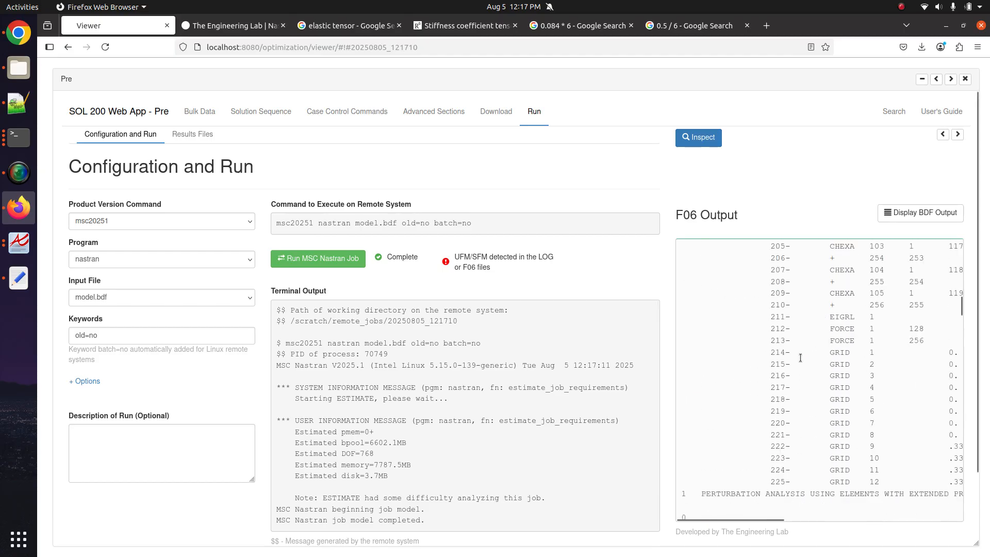
{"action": "scroll", "coordinate": [800, 357], "scroll_direction": "down", "scroll_amount": 15}
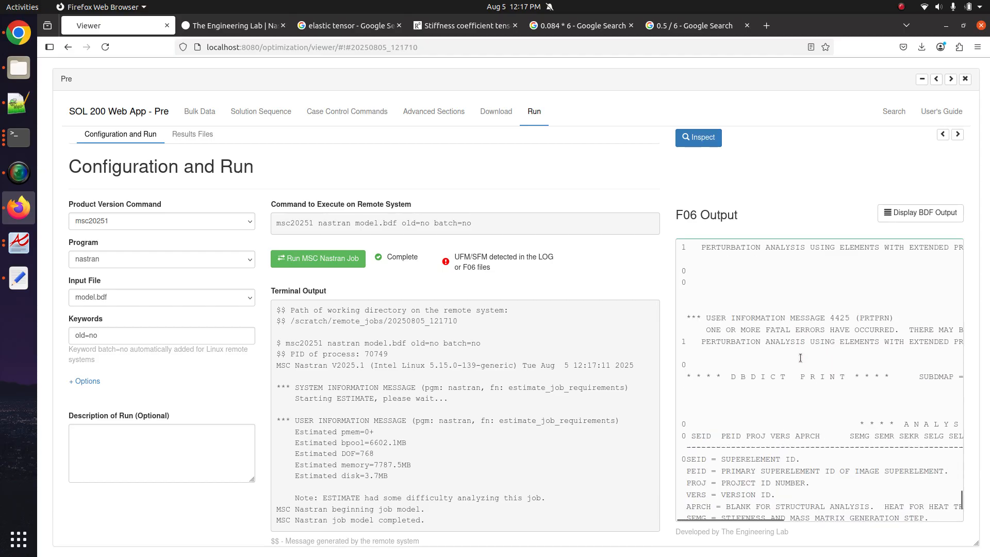
{"action": "scroll", "coordinate": [801, 357], "scroll_direction": "down", "scroll_amount": 5}
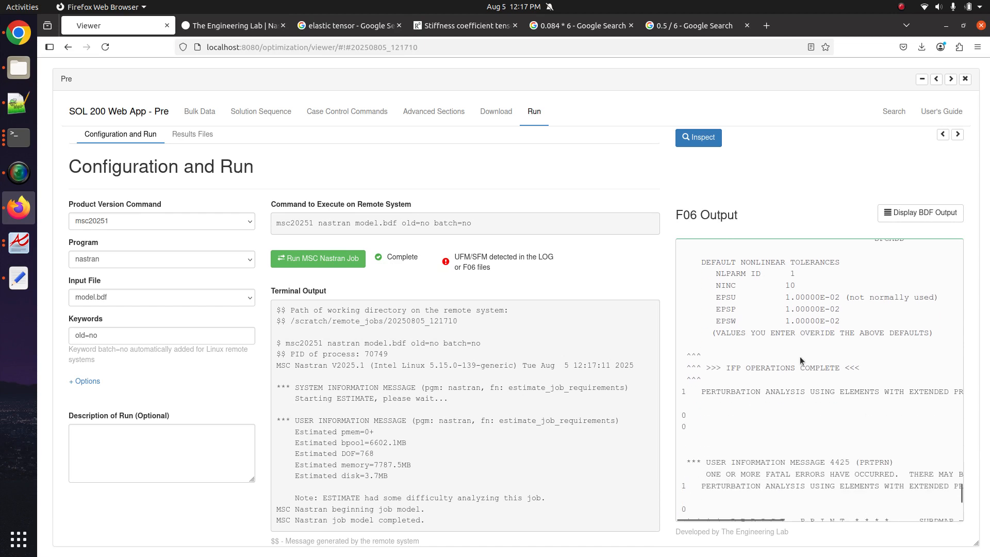
{"action": "left_click", "coordinate": [202, 141]}
{"action": "scroll", "coordinate": [104, 388], "scroll_direction": "down", "scroll_amount": 5}
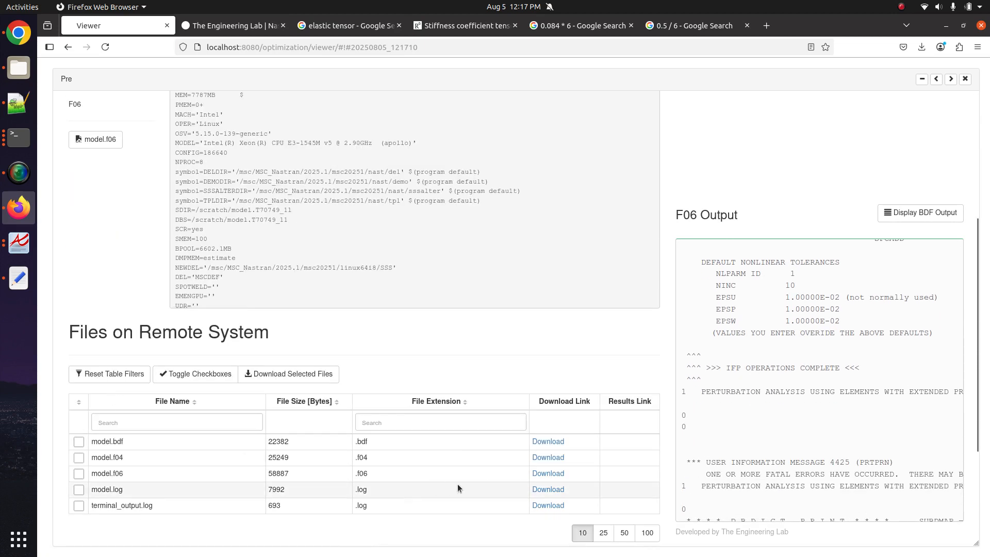
- Download the new model.f06 and open it as model(4).f06 in Notepad++
{"action": "left_click", "coordinate": [547, 473]}
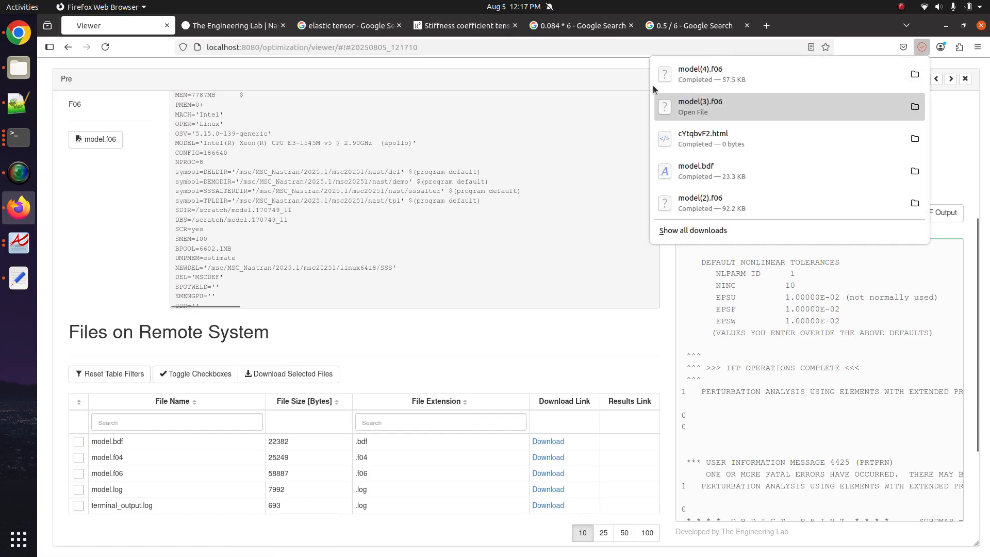
{"action": "left_click", "coordinate": [19, 68]}
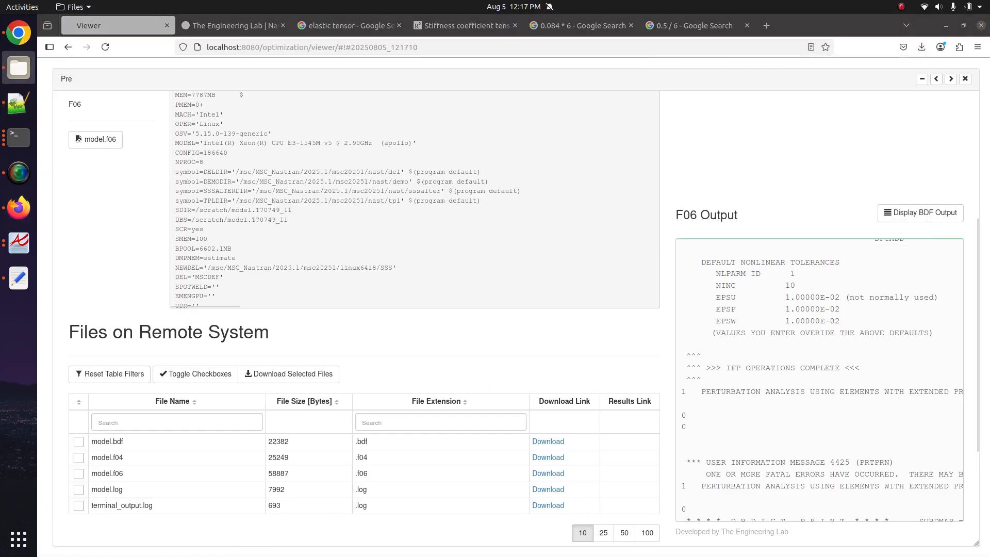
{"action": "left_click", "coordinate": [18, 103]}
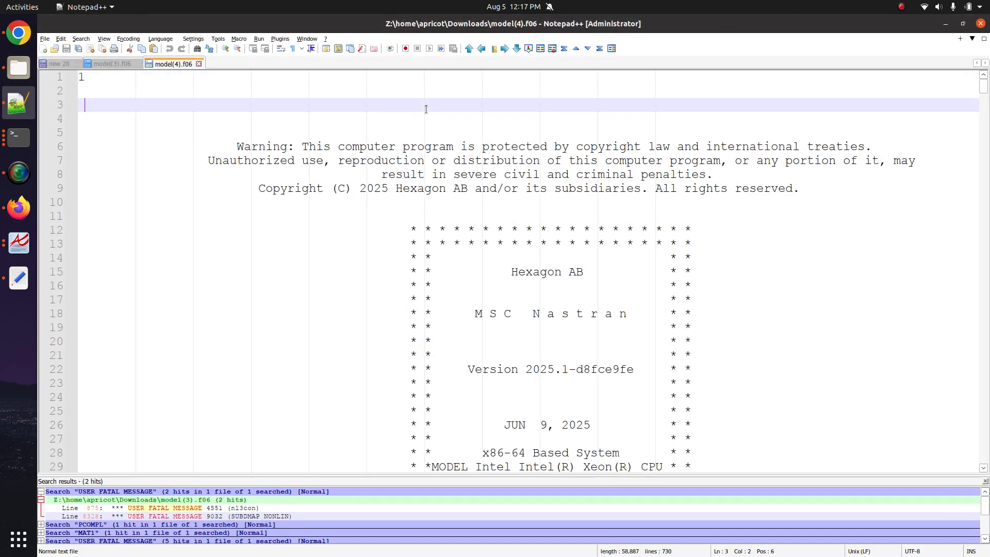
- Find the first USER FATAL MESSAGE and select the case control lines 64–71 beneath it
{"action": "key", "text": "ctrl+f"}
{"action": "type", "text": "USER F"}
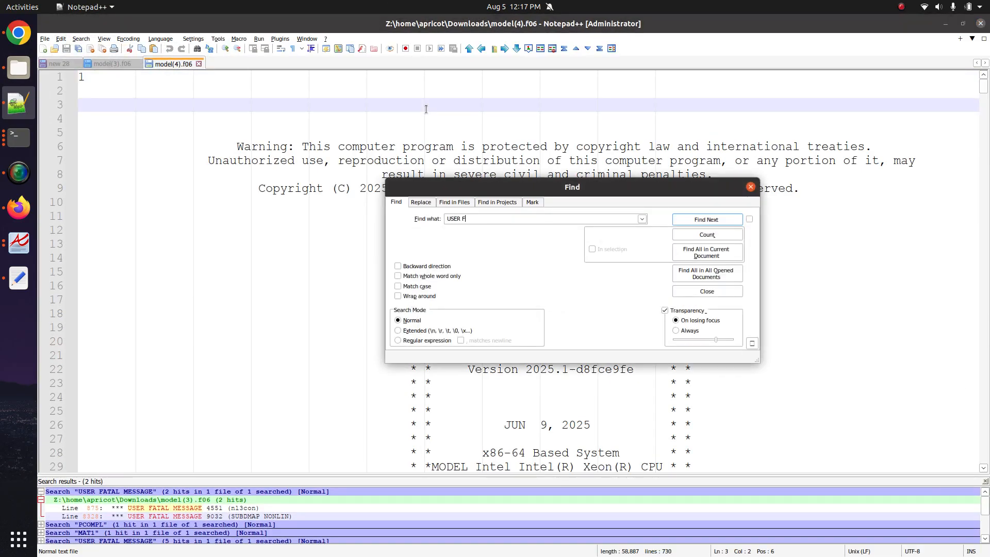
{"action": "type", "text": "ATAL MESSAGE"}
{"action": "key", "text": "Return"}
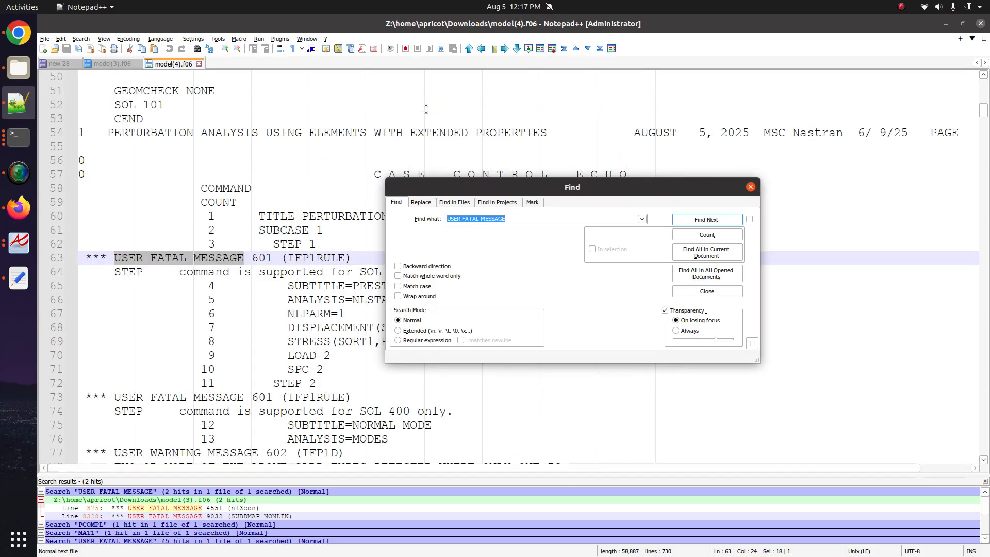
{"action": "key", "text": "Escape"}
{"action": "left_click_drag", "start_coordinate": [224, 277], "coordinate": [352, 369]}
{"action": "key", "text": "shift+End"}
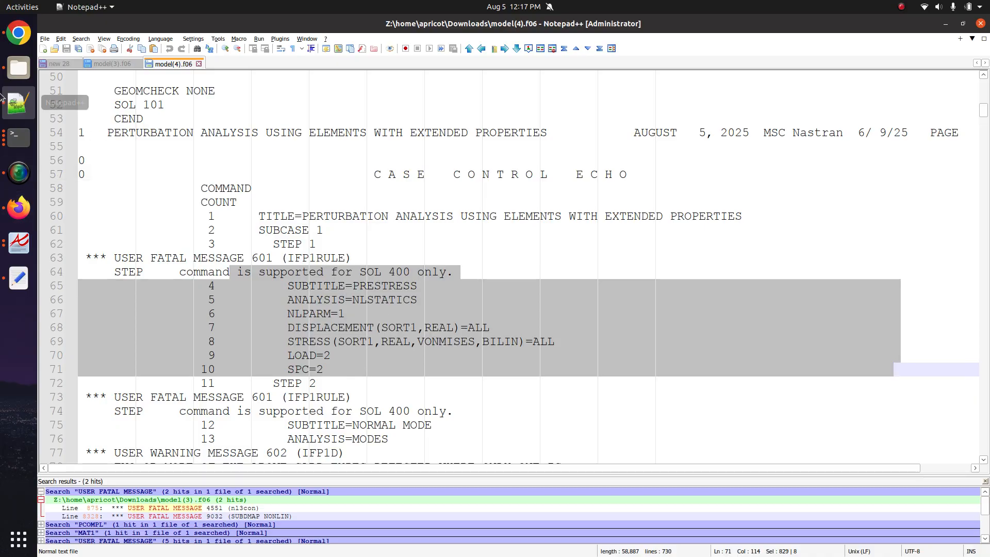
{"action": "left_click", "coordinate": [30, 211]}
- Delete the Normal mode and Prestress STEP entries from the subcase setup
{"action": "scroll", "coordinate": [168, 194], "scroll_direction": "up", "scroll_amount": 5}
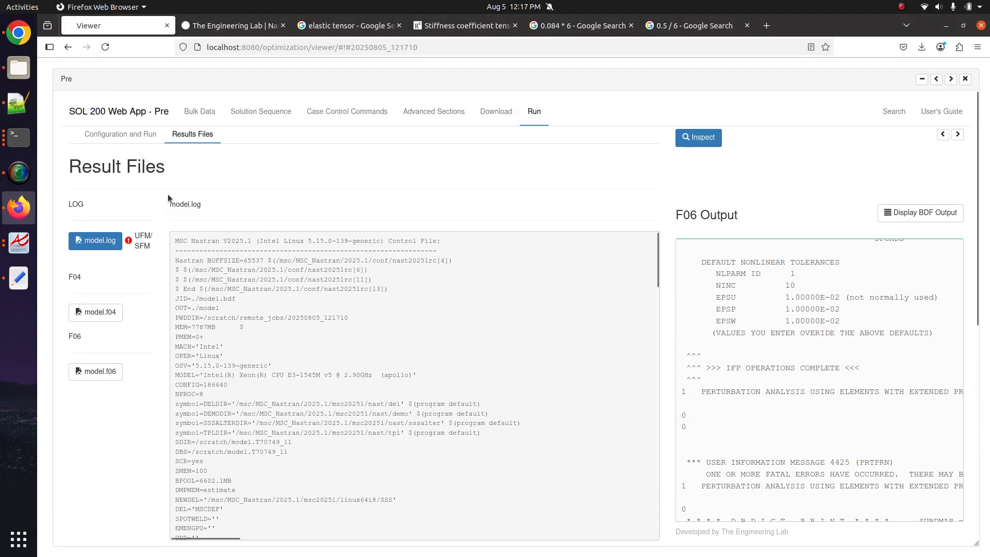
{"action": "left_click", "coordinate": [307, 117]}
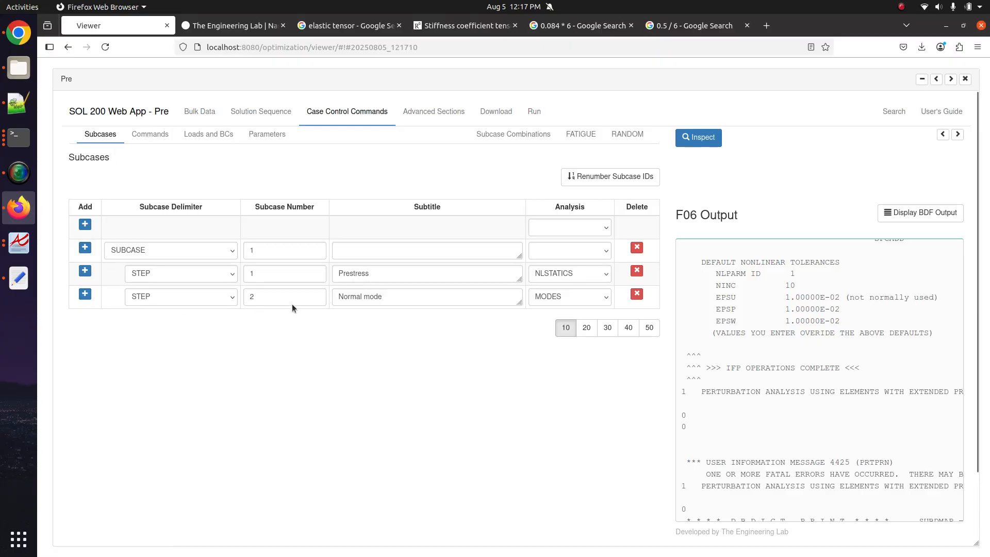
{"action": "left_click", "coordinate": [360, 272]}
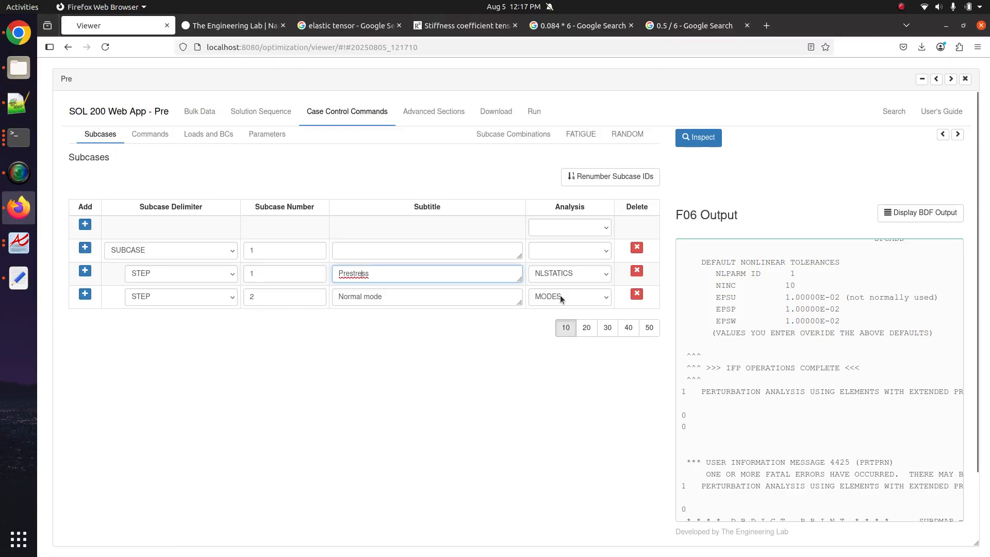
{"action": "left_click", "coordinate": [636, 294]}
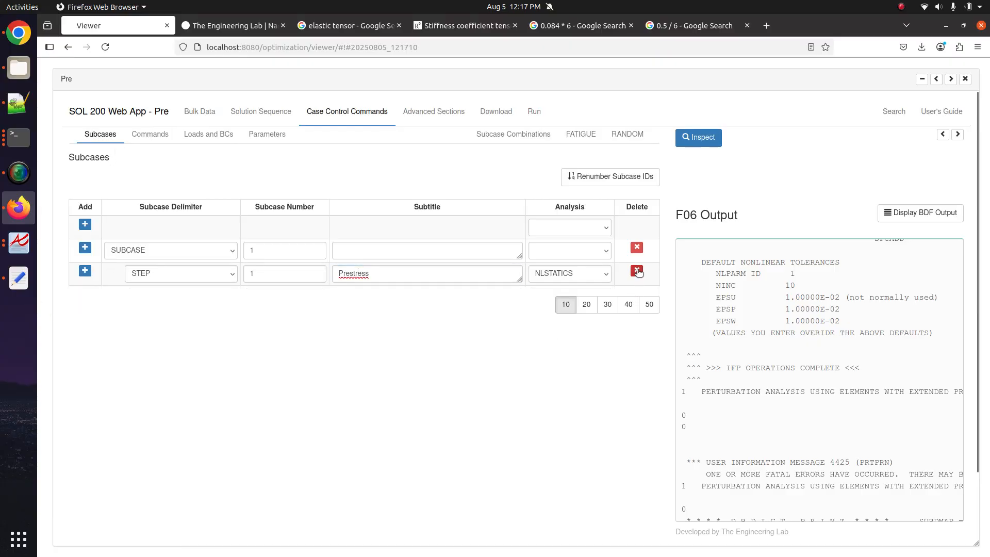
{"action": "left_click", "coordinate": [636, 273]}
- Assign SPC1 and the FORCE load directly to SUBCASE 1
{"action": "left_click", "coordinate": [205, 134]}
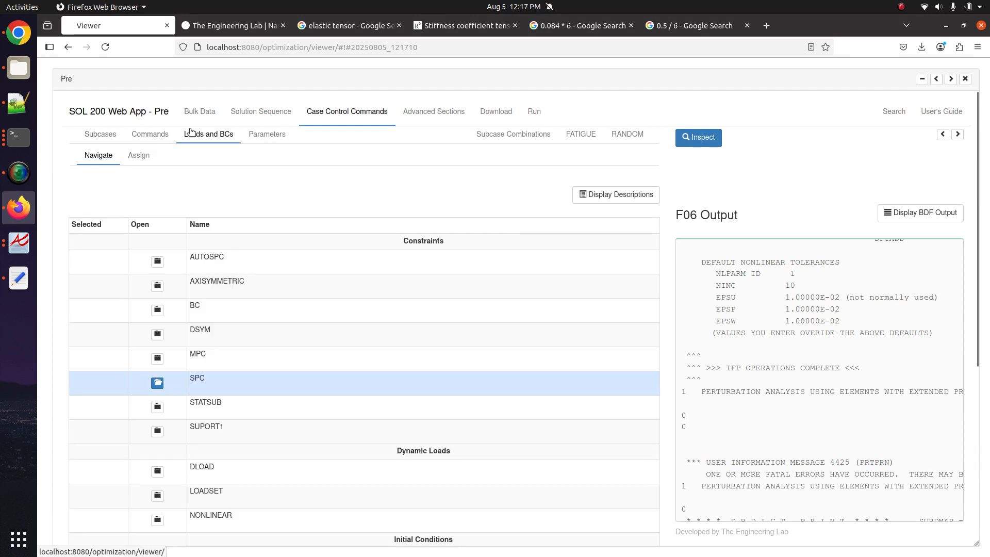
{"action": "left_click", "coordinate": [158, 382]}
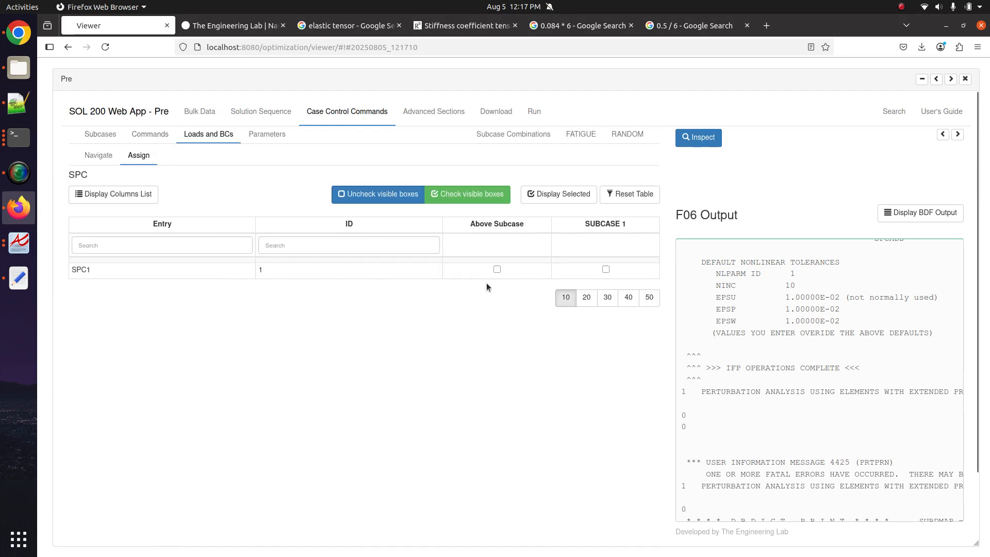
{"action": "left_click", "coordinate": [606, 269]}
{"action": "left_click", "coordinate": [99, 155]}
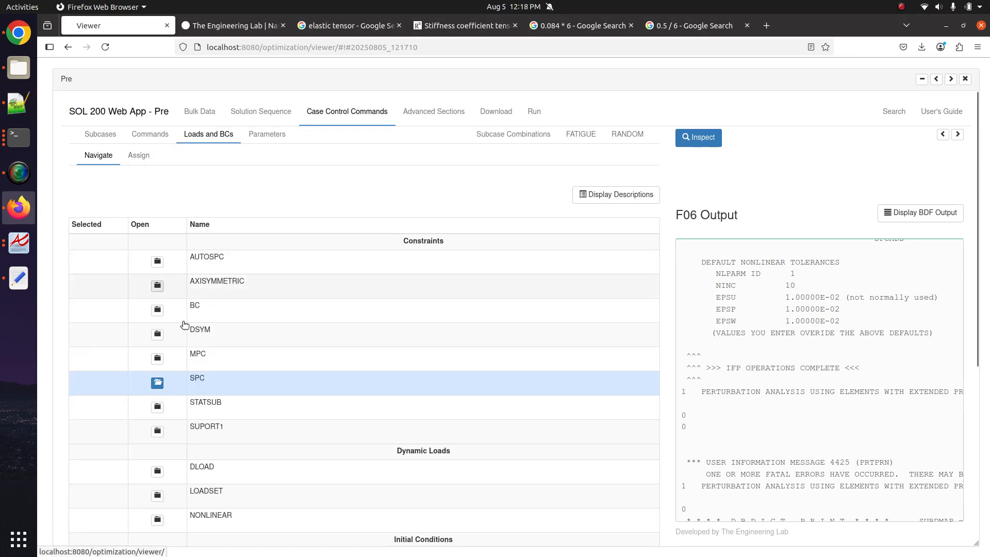
{"action": "scroll", "coordinate": [220, 377], "scroll_direction": "down", "scroll_amount": 3}
{"action": "left_click", "coordinate": [158, 443]}
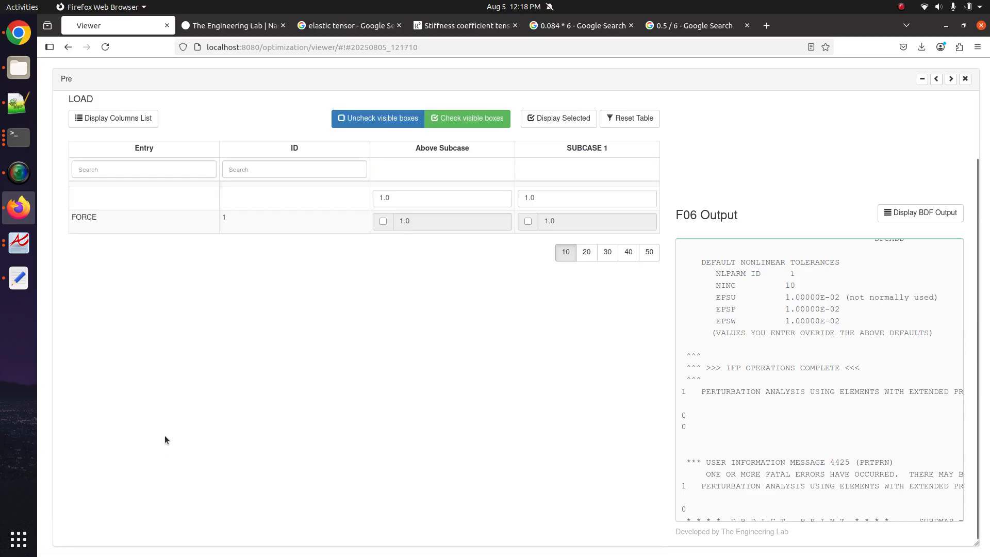
{"action": "left_click", "coordinate": [528, 221]}
- Upload the BDF and immediately run it in Nastran
{"action": "scroll", "coordinate": [521, 273], "scroll_direction": "up", "scroll_amount": 3}
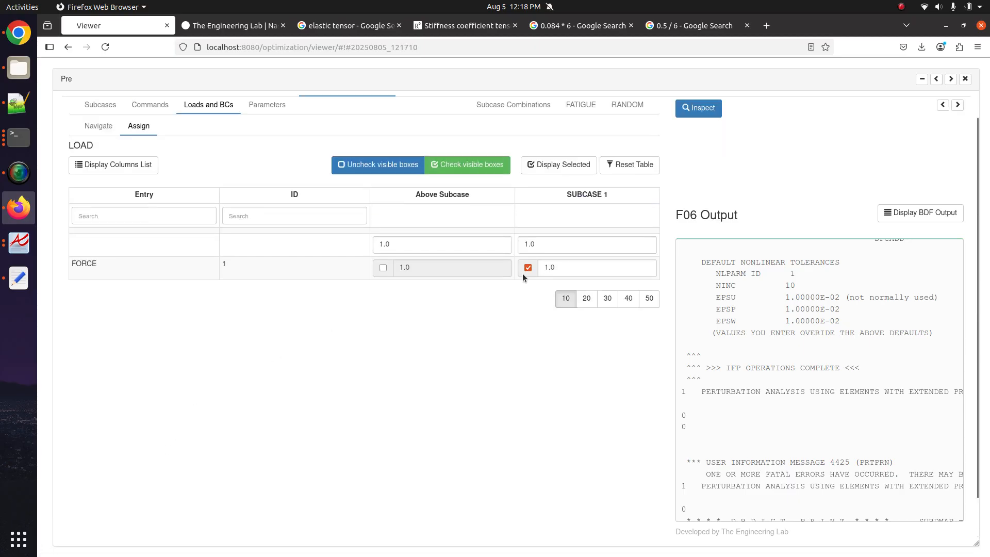
{"action": "left_click", "coordinate": [506, 111]}
{"action": "left_click", "coordinate": [574, 251]}
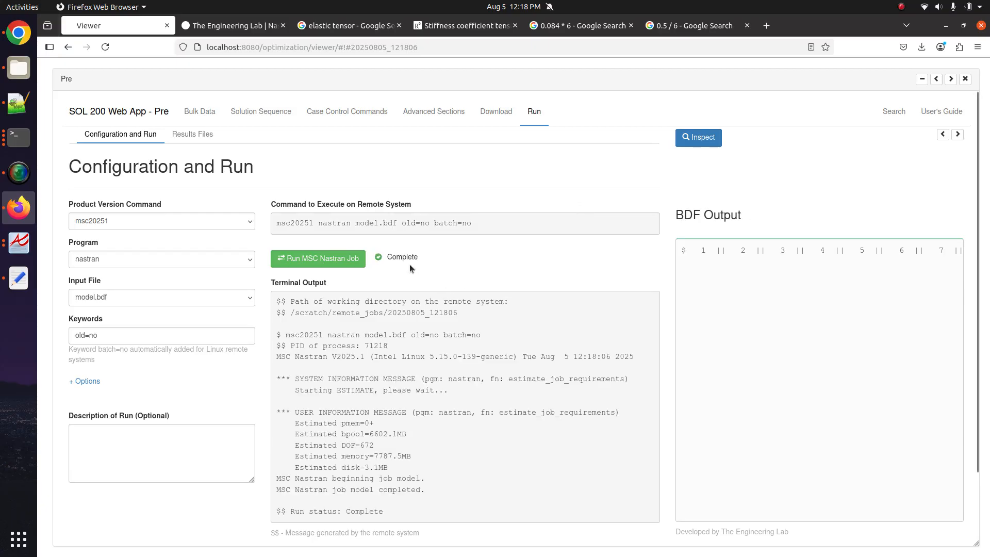
- View and download the new model.f06, and confirm the job status is Complete
{"action": "left_click", "coordinate": [192, 134]}
{"action": "left_click", "coordinate": [97, 367]}
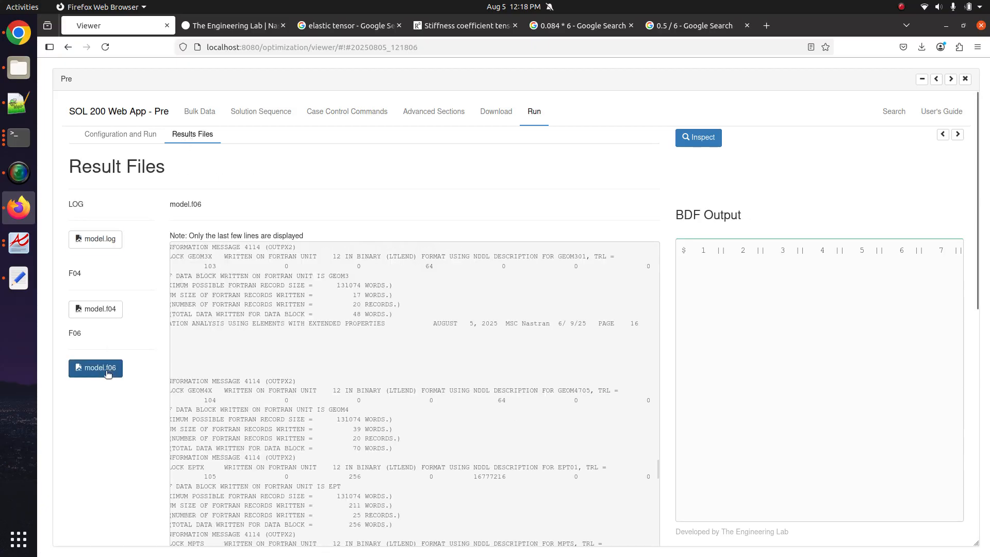
{"action": "scroll", "coordinate": [154, 390], "scroll_direction": "down", "scroll_amount": 5}
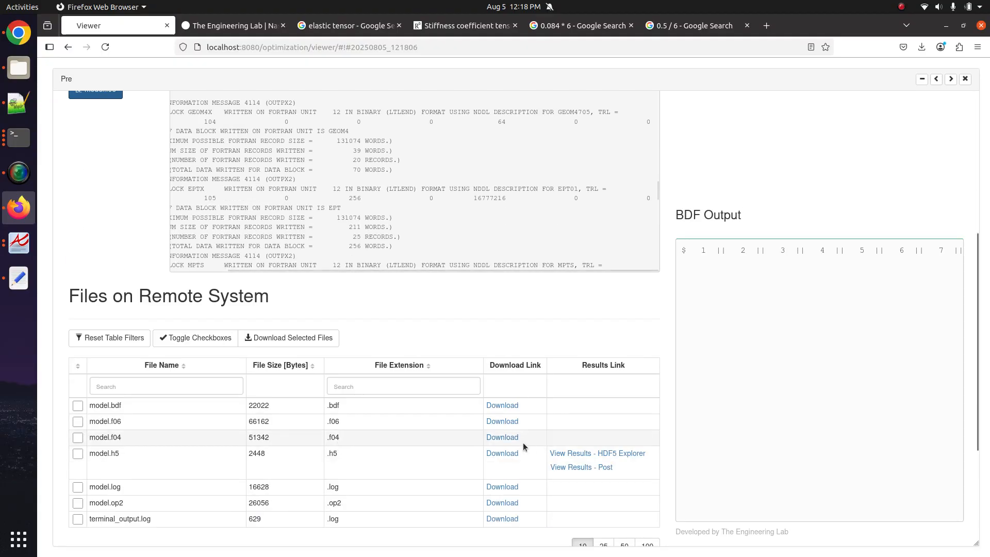
{"action": "left_click", "coordinate": [504, 423]}
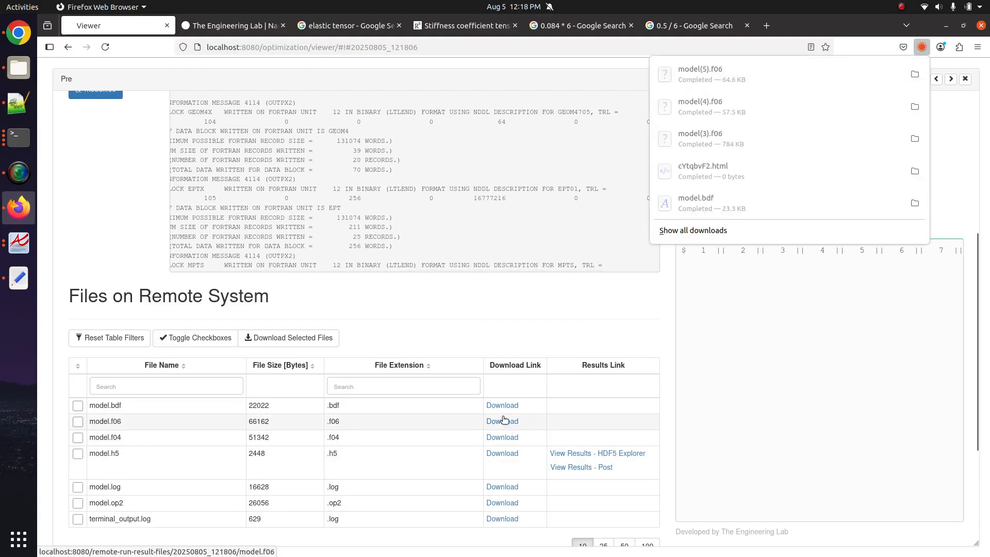
{"action": "left_click", "coordinate": [4, 64]}
{"action": "scroll", "coordinate": [165, 253], "scroll_direction": "up", "scroll_amount": 5}
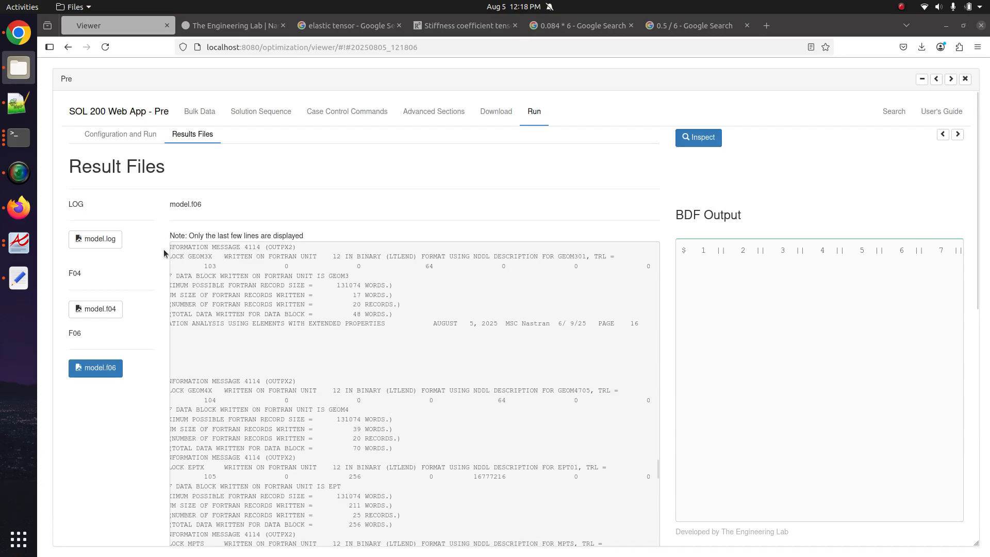
{"action": "left_click", "coordinate": [148, 137]}
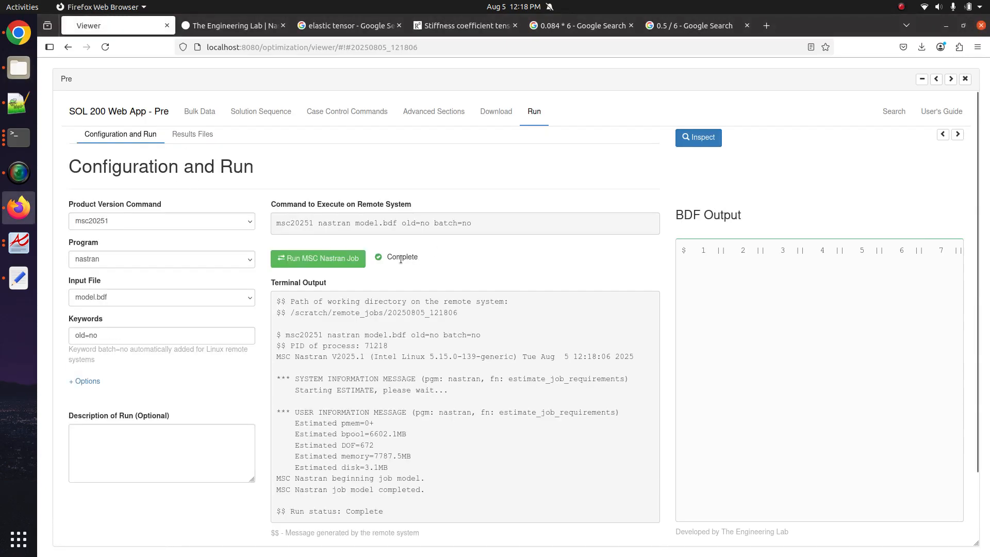
{"action": "left_click", "coordinate": [201, 135]}
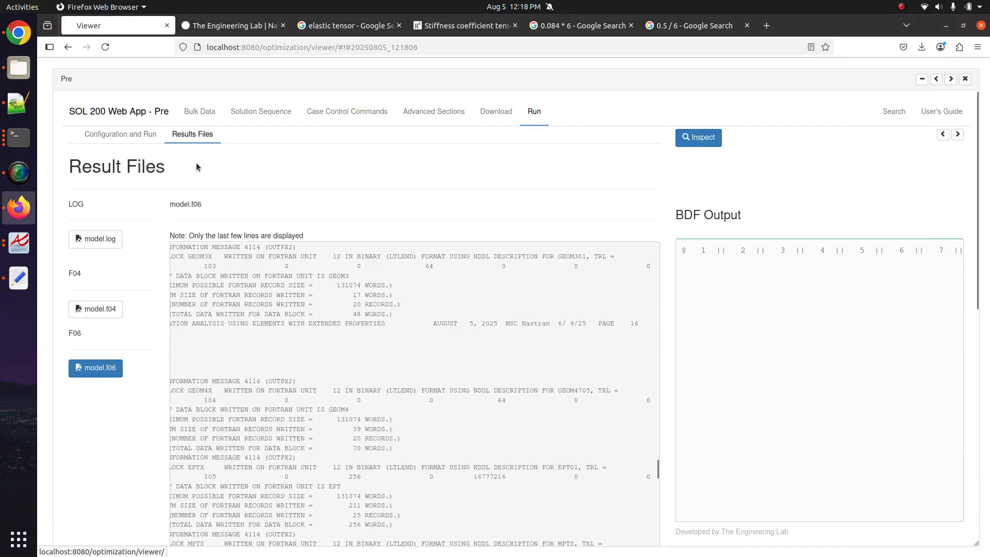
- Search model.log for 'USER FATAL', finding none, then display model.f06
{"action": "left_click", "coordinate": [106, 246]}
{"action": "scroll", "coordinate": [255, 394], "scroll_direction": "down", "scroll_amount": 15}
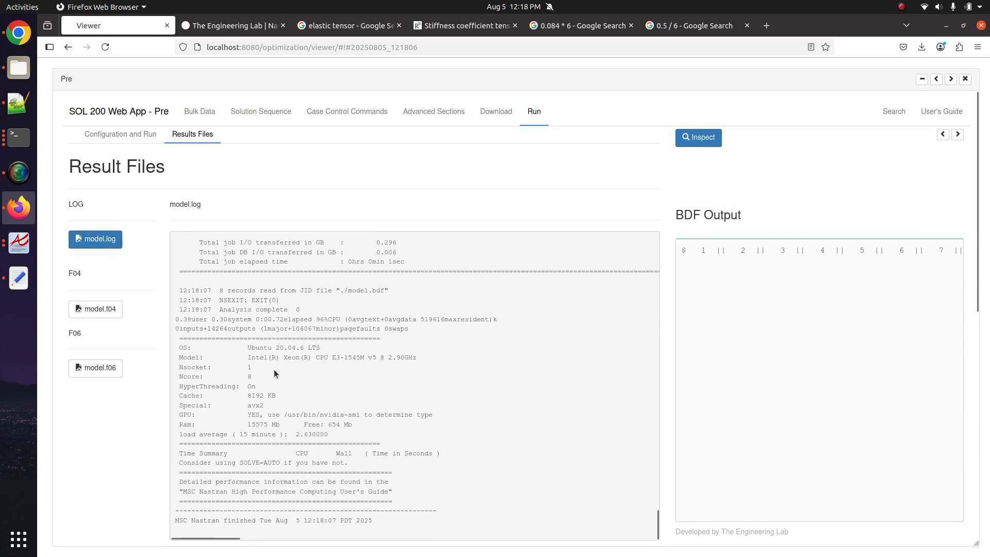
{"action": "key", "text": "ctrl+f"}
{"action": "type", "text": "USER FATAL"}
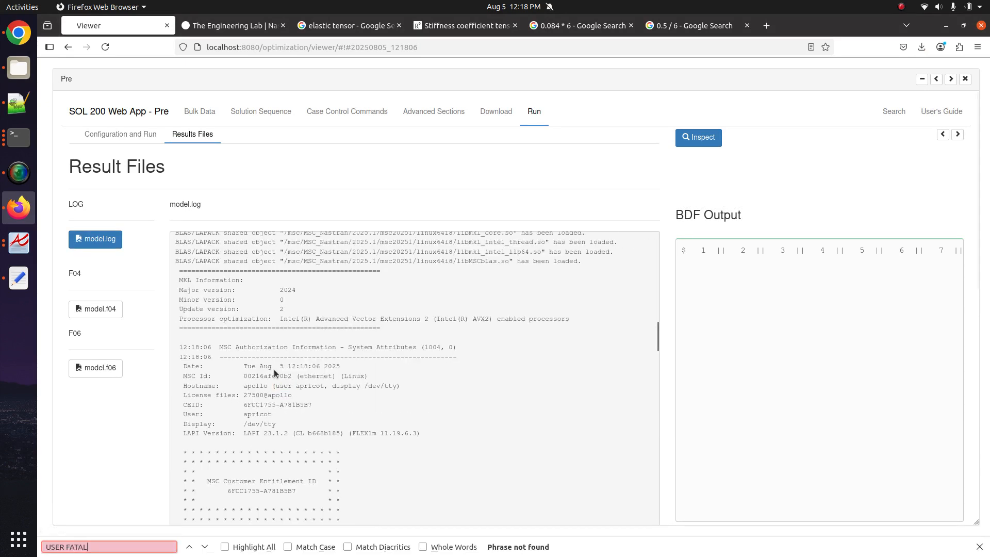
{"action": "scroll", "coordinate": [273, 369], "scroll_direction": "down", "scroll_amount": 5}
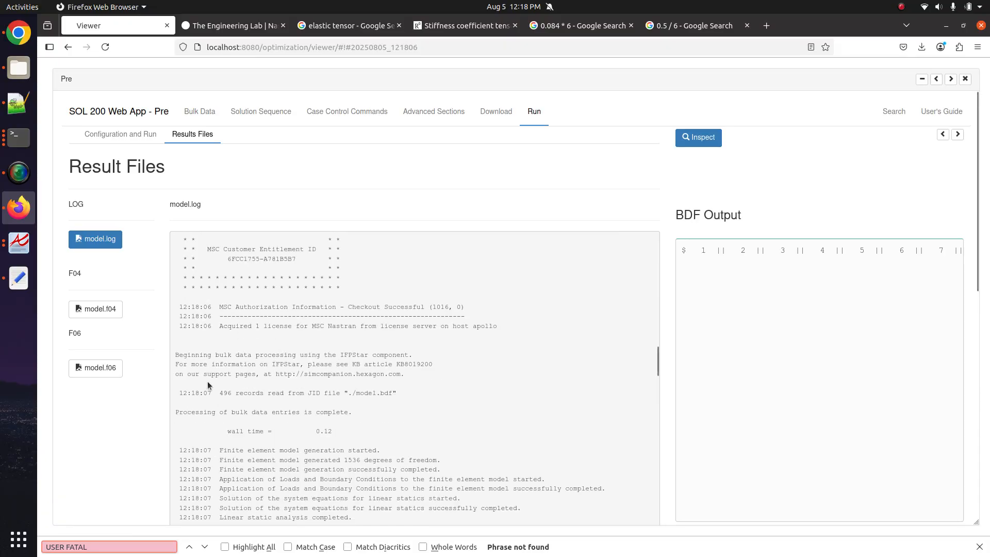
{"action": "left_click", "coordinate": [96, 367]}
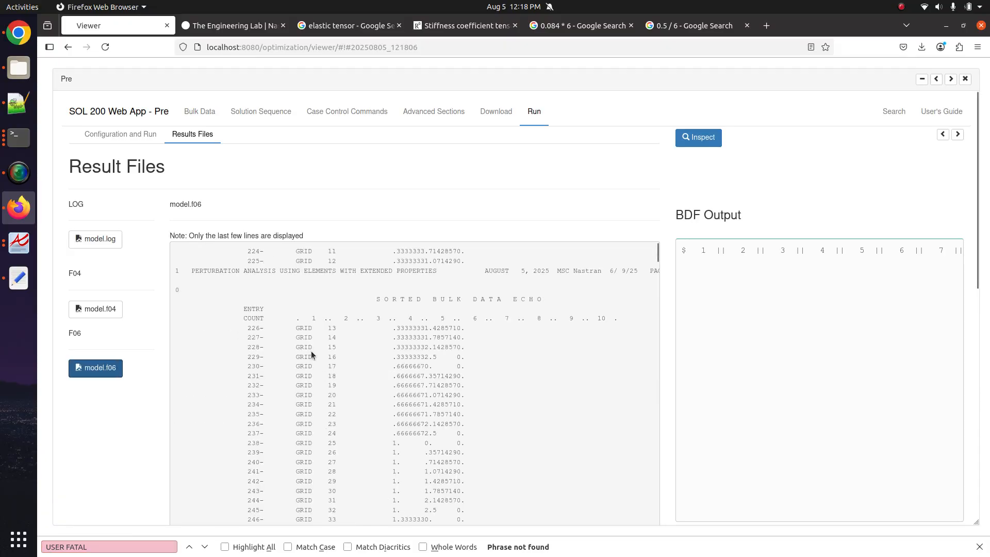
{"action": "scroll", "coordinate": [312, 352], "scroll_direction": "down", "scroll_amount": 10}
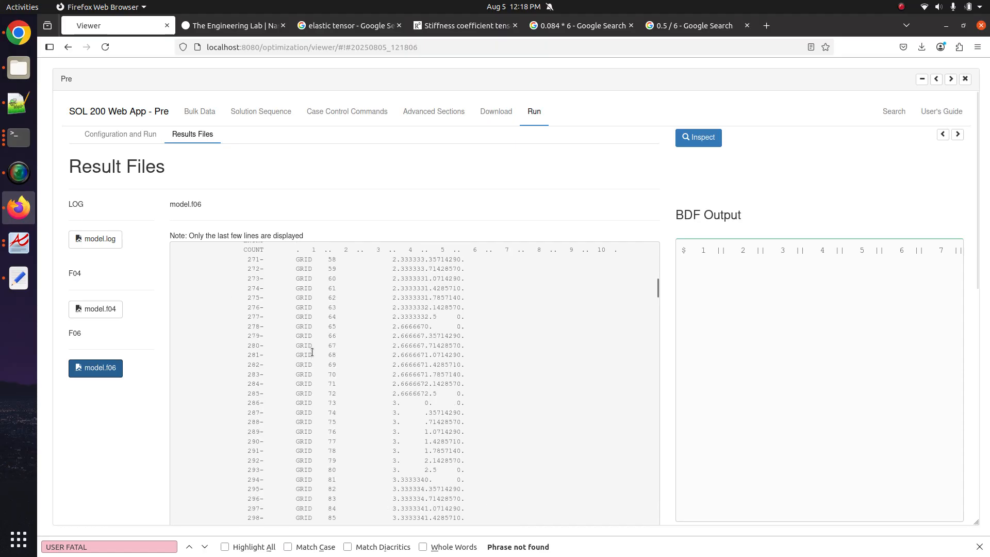
{"action": "left_click", "coordinate": [19, 67]}
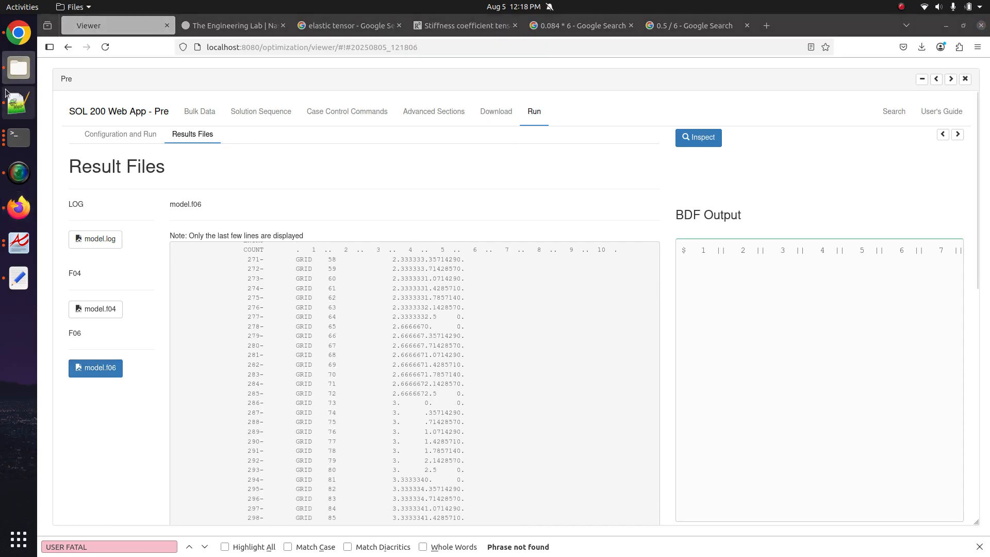
- Find All 'USER FATAL MESSAGE' in model(5).f06, which returns zero hits
{"action": "left_click", "coordinate": [18, 103]}
{"action": "left_click", "coordinate": [426, 120]}
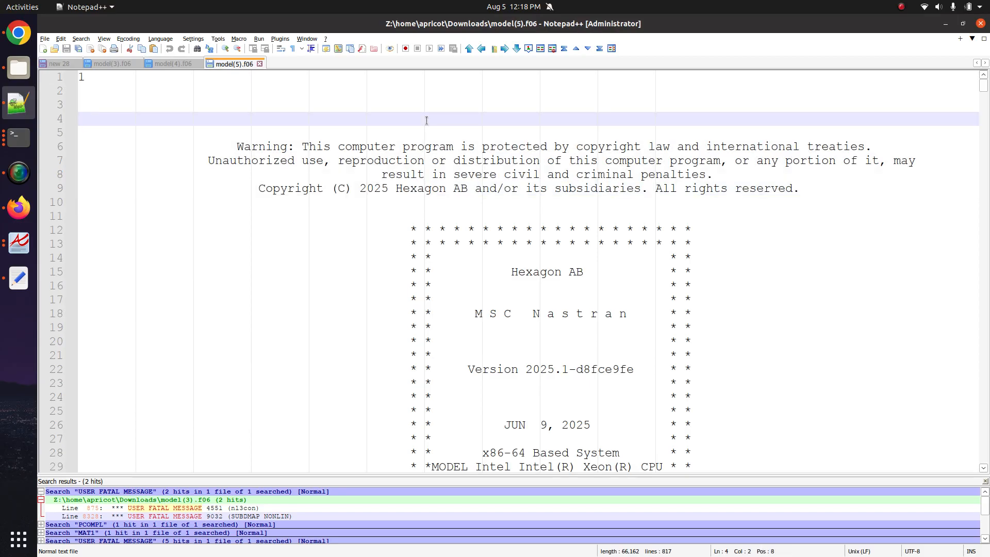
{"action": "key", "text": "ctrl+f"}
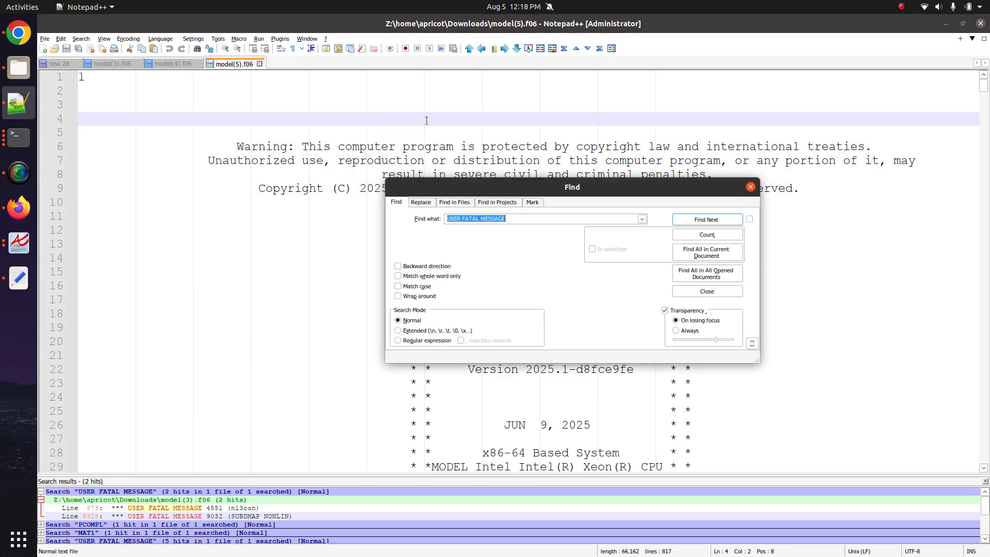
{"action": "left_click", "coordinate": [721, 252]}
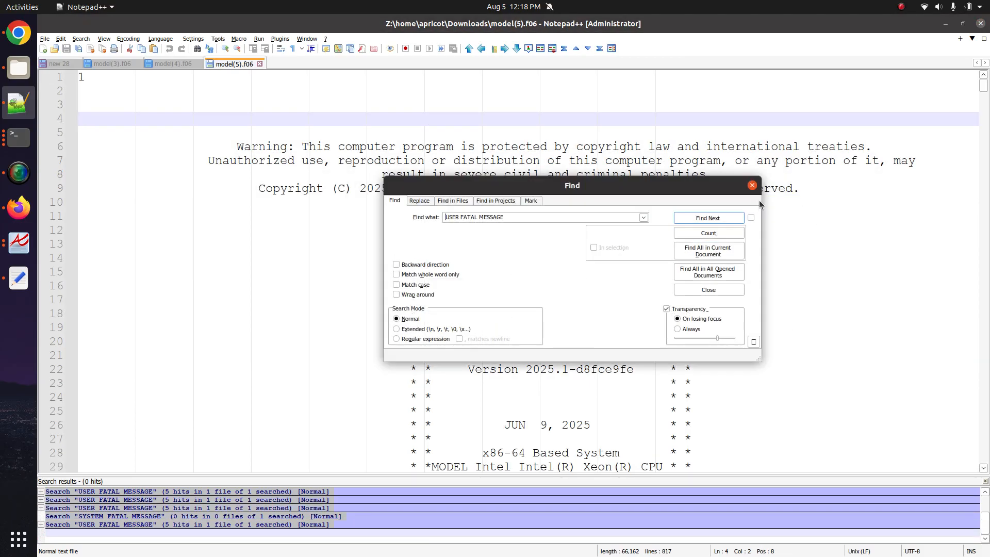
{"action": "left_click", "coordinate": [756, 187]}
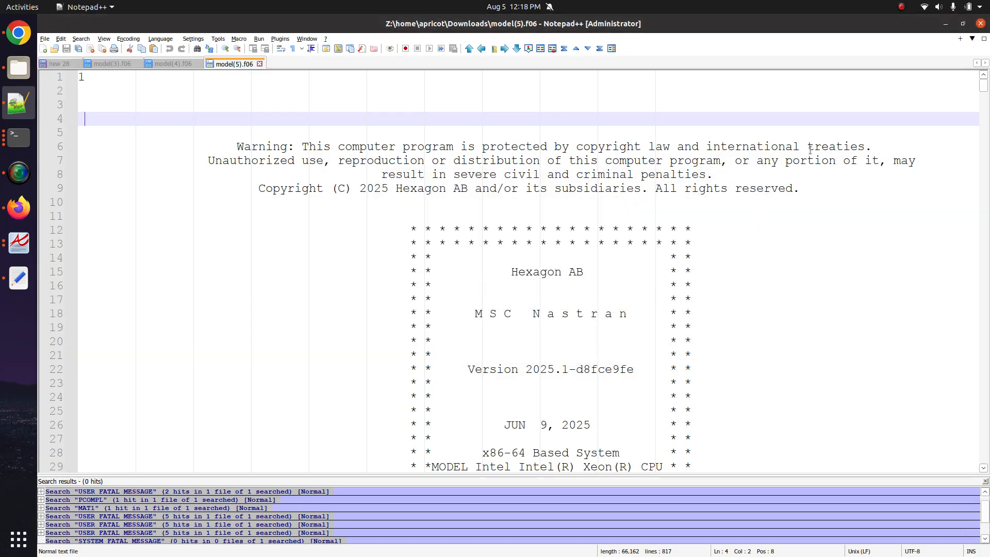
- Scroll through the f06 model summary showing 105 CHEXA and one PCOMPLS
{"action": "left_click_drag", "start_coordinate": [984, 85], "coordinate": [954, 413]}
{"action": "left_click", "coordinate": [512, 283]}
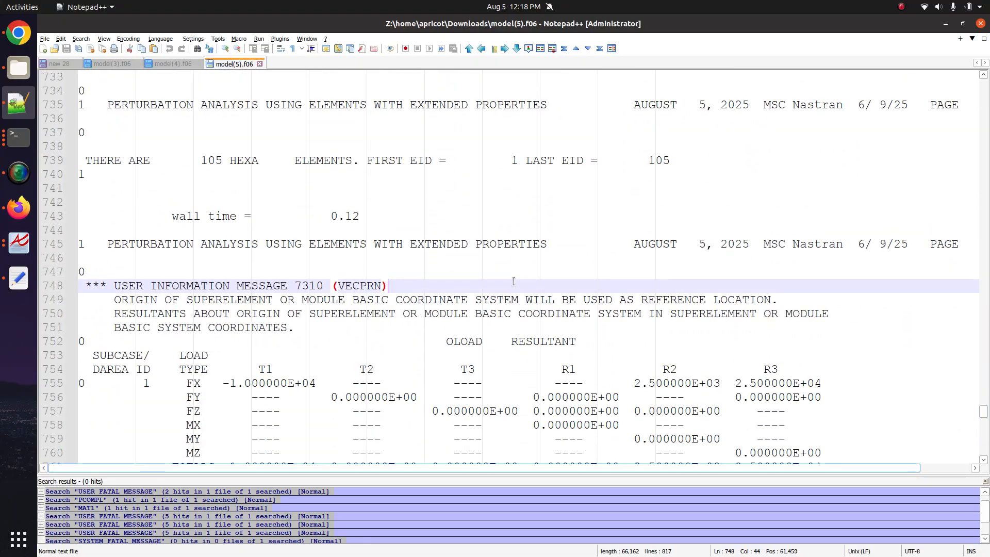
{"action": "scroll", "coordinate": [512, 280], "scroll_direction": "up", "scroll_amount": 20}
{"action": "scroll", "coordinate": [513, 280], "scroll_direction": "up", "scroll_amount": 20}
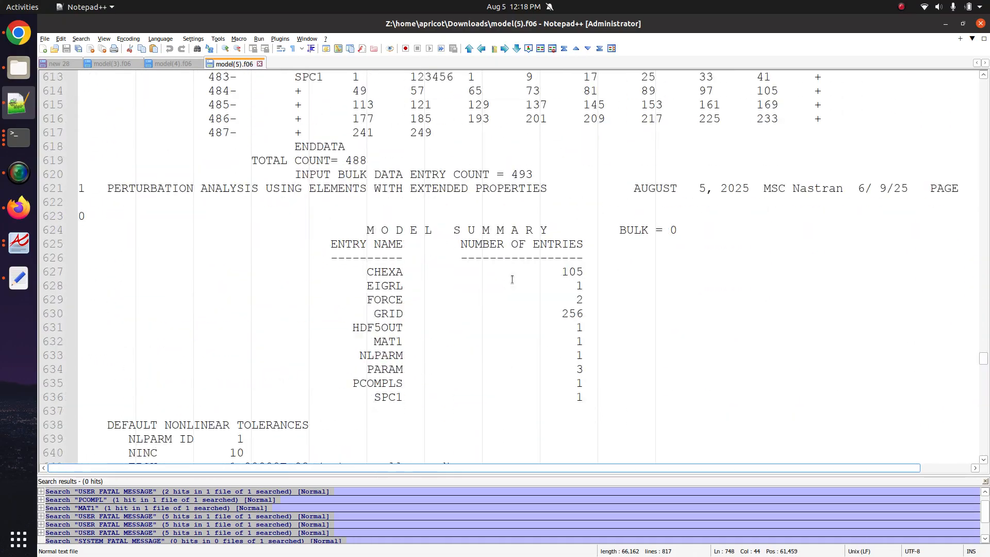
{"action": "scroll", "coordinate": [500, 245], "scroll_direction": "up", "scroll_amount": 20}
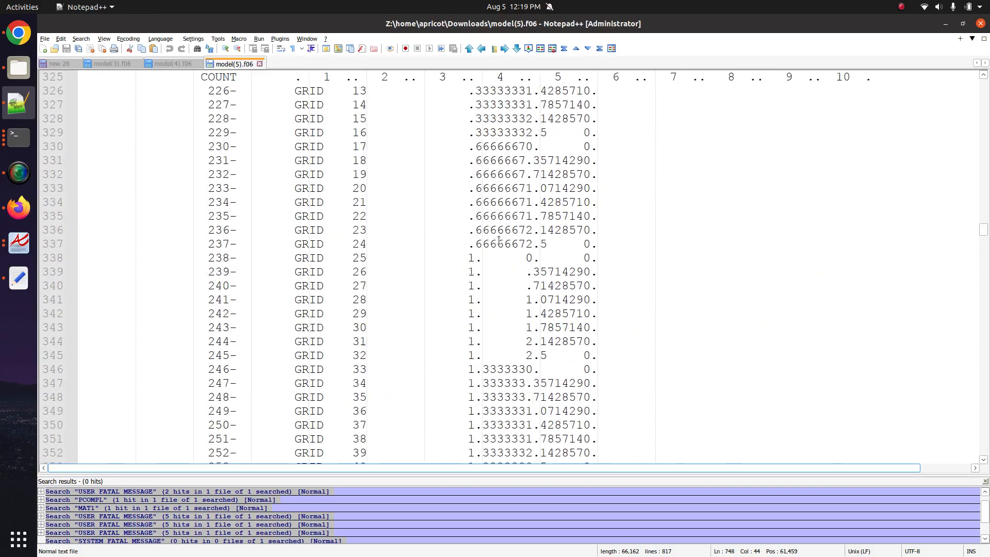
{"action": "left_click", "coordinate": [19, 207]}
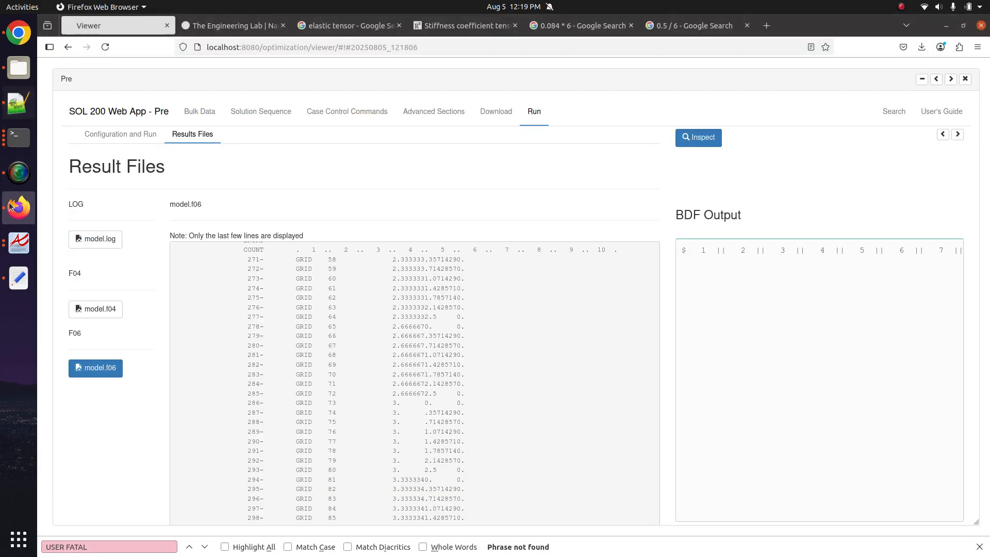
- Add ECHO=NONE to the case control commands to reduce the F06 size
{"action": "left_click", "coordinate": [314, 112]}
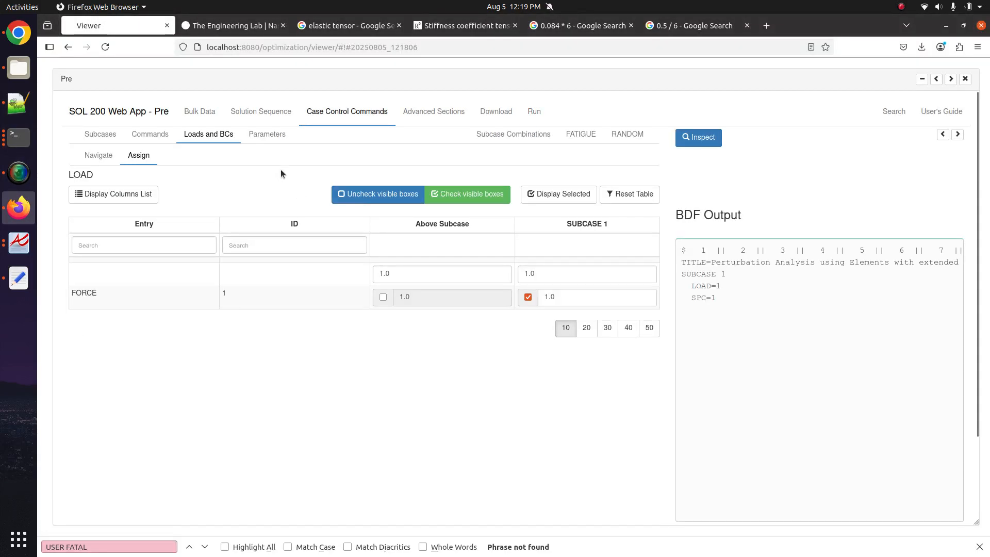
{"action": "left_click", "coordinate": [146, 135]}
{"action": "left_click", "coordinate": [135, 154]}
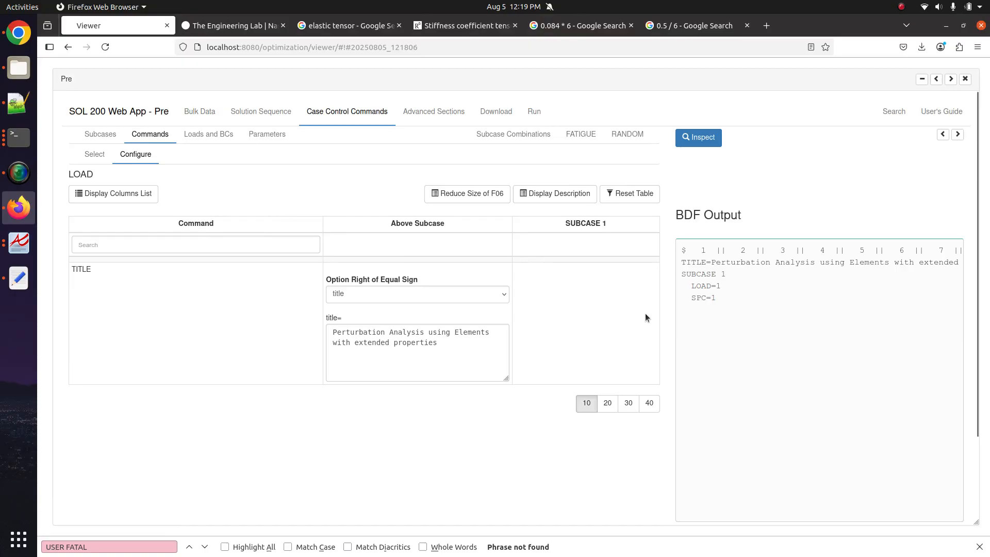
{"action": "left_click", "coordinate": [467, 194]}
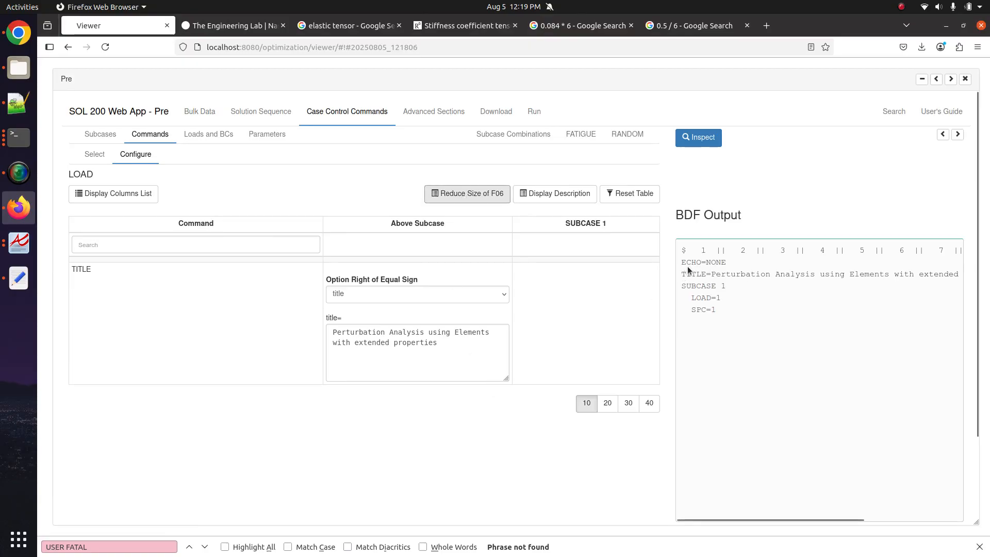
{"action": "left_click_drag", "start_coordinate": [678, 278], "coordinate": [679, 265]}
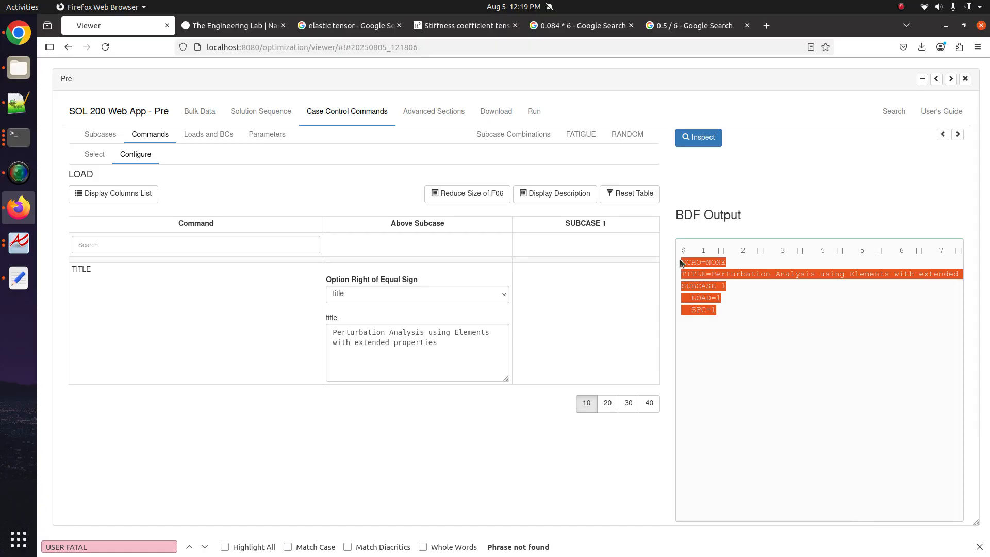
- Request DISPLACEMENT=ALL above the subcase and bring up the BDF download page
{"action": "left_click", "coordinate": [94, 154]}
{"action": "left_click", "coordinate": [225, 242]}
{"action": "type", "text": "disp"}
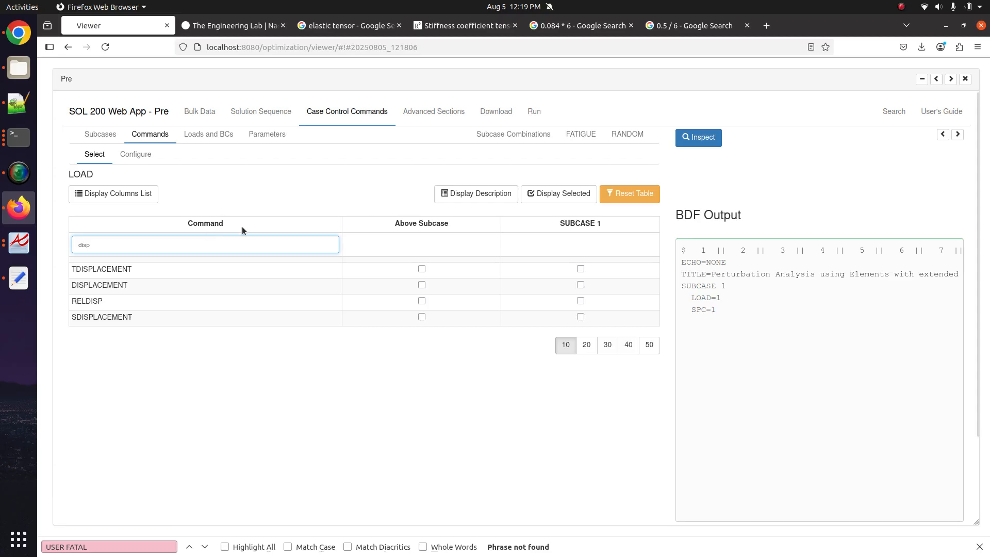
{"action": "left_click", "coordinate": [413, 288]}
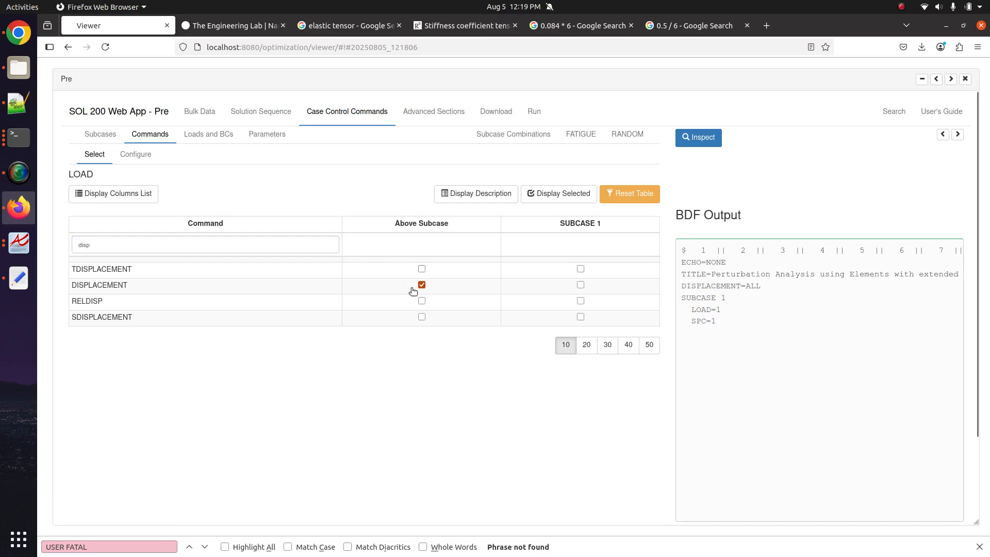
{"action": "left_click", "coordinate": [135, 157]}
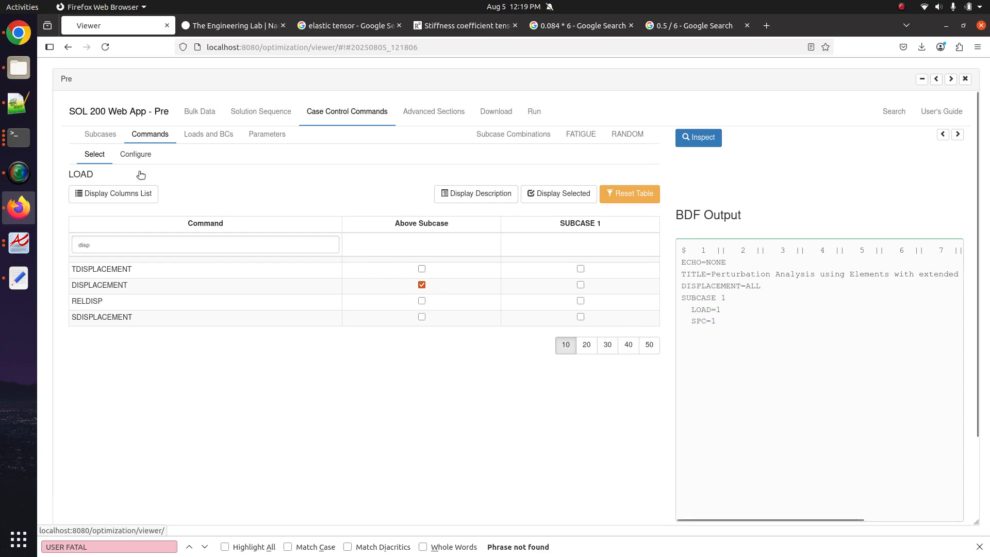
{"action": "left_click", "coordinate": [495, 112]}
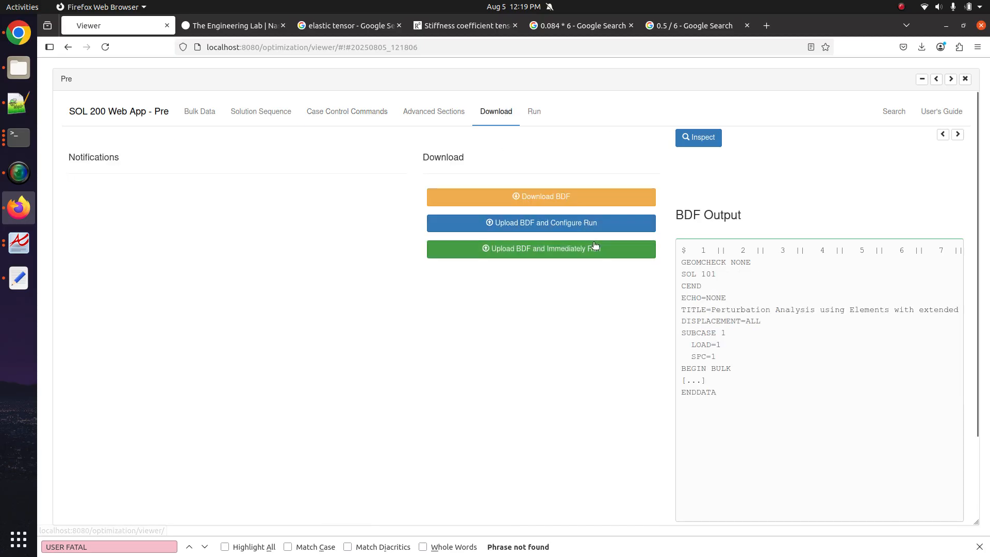
- Upload the BDF, start the Nastran job immediately, and shrink the panel to reveal the model
{"action": "left_click", "coordinate": [521, 249]}
{"action": "key", "text": "Escape"}
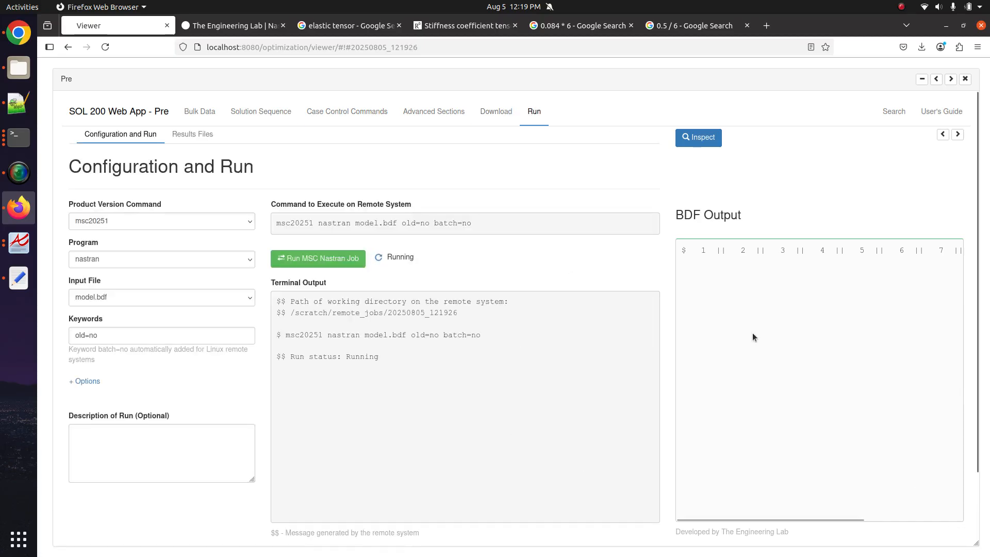
{"action": "left_click", "coordinate": [950, 79]}
{"action": "left_click", "coordinate": [950, 79]}
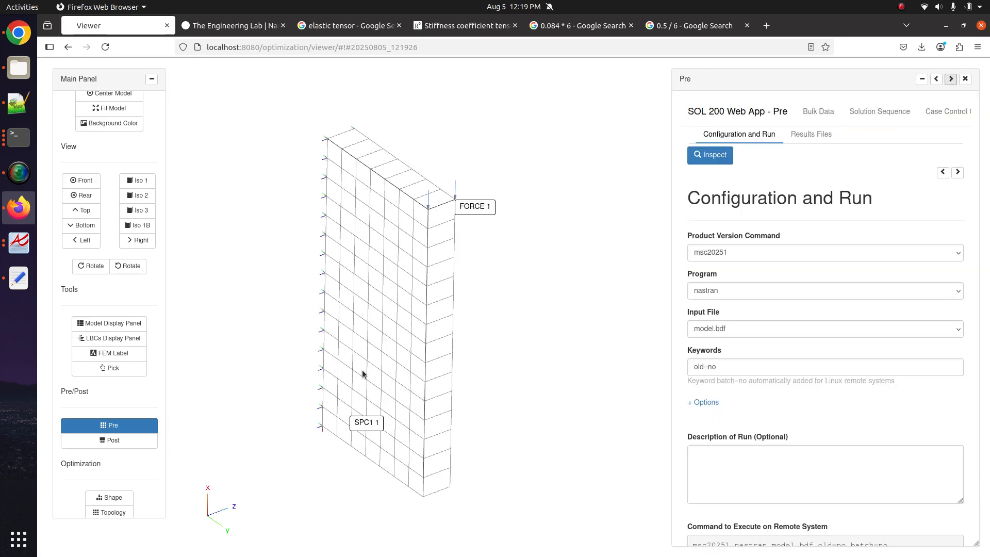
- Orbit the slab toward an edge-on view, then widen the run page to show terminal and BDF output
{"action": "left_click_drag", "start_coordinate": [360, 451], "coordinate": [499, 310]}
{"action": "left_click_drag", "start_coordinate": [433, 356], "coordinate": [348, 308]}
{"action": "left_click_drag", "start_coordinate": [482, 388], "coordinate": [499, 339]}
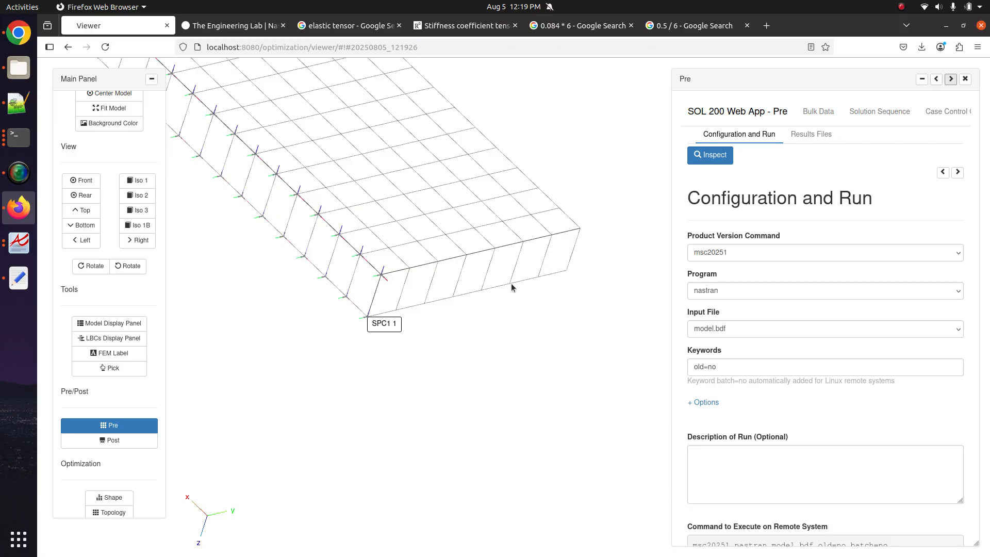
{"action": "left_click_drag", "start_coordinate": [512, 285], "coordinate": [451, 270]}
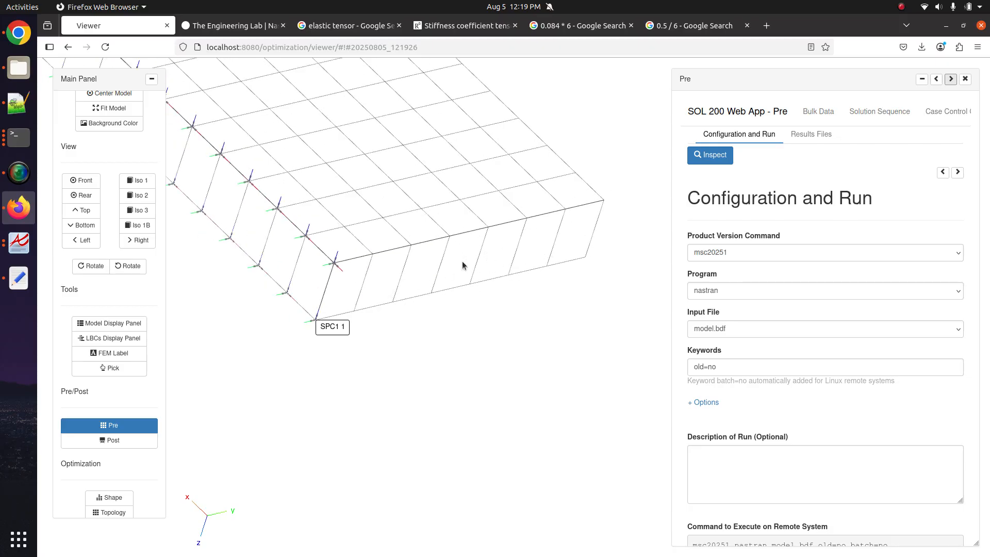
{"action": "scroll", "coordinate": [457, 293], "scroll_direction": "up", "scroll_amount": 3}
{"action": "scroll", "coordinate": [457, 293], "scroll_direction": "down", "scroll_amount": 7}
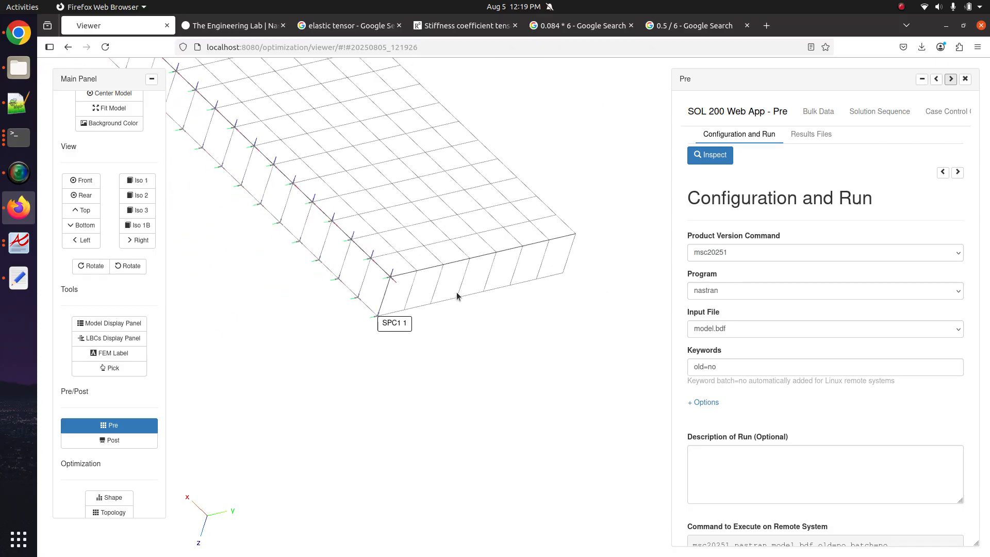
{"action": "scroll", "coordinate": [457, 295], "scroll_direction": "down", "scroll_amount": 3}
{"action": "left_click_drag", "start_coordinate": [445, 203], "coordinate": [354, 107]}
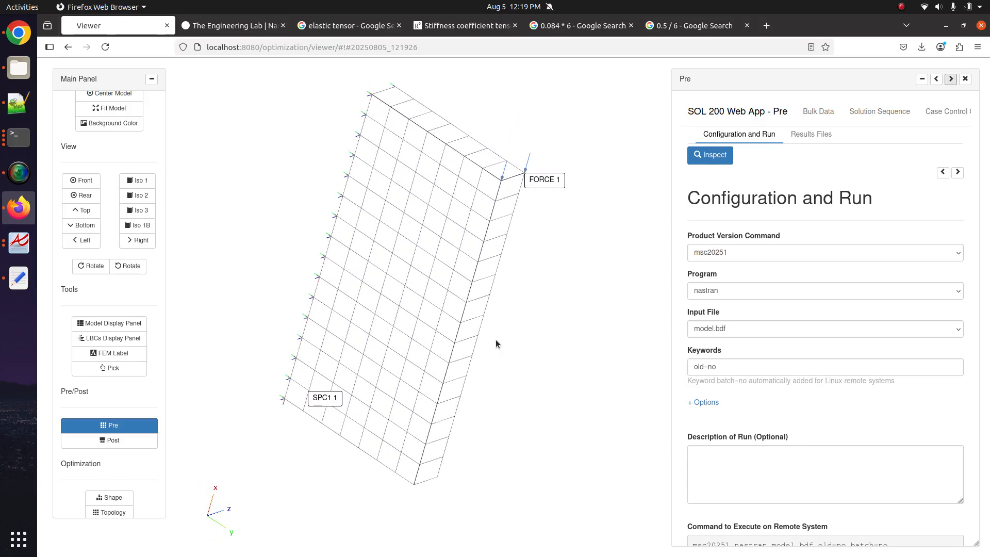
{"action": "left_click_drag", "start_coordinate": [496, 342], "coordinate": [444, 171]}
{"action": "left_click_drag", "start_coordinate": [445, 469], "coordinate": [433, 473]}
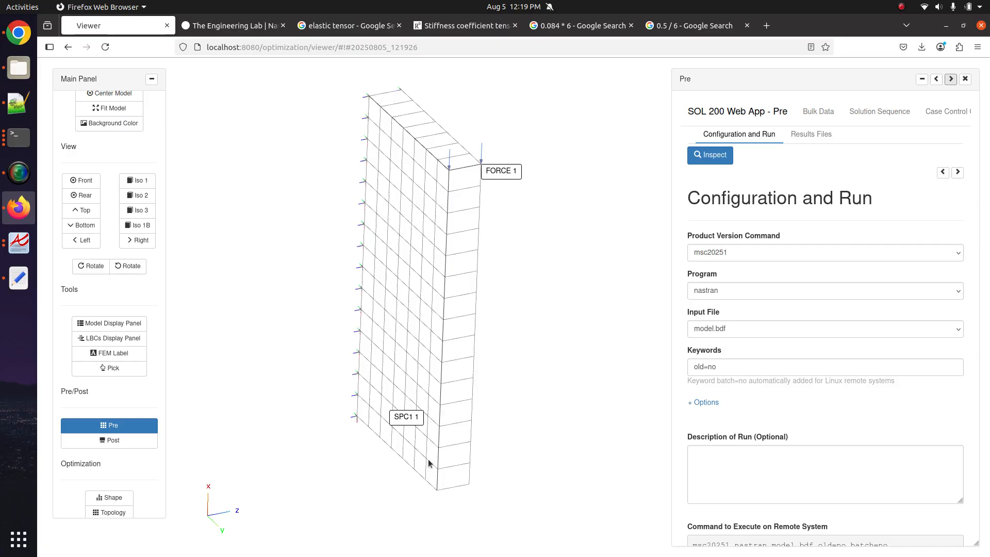
{"action": "scroll", "coordinate": [437, 394], "scroll_direction": "up", "scroll_amount": 5}
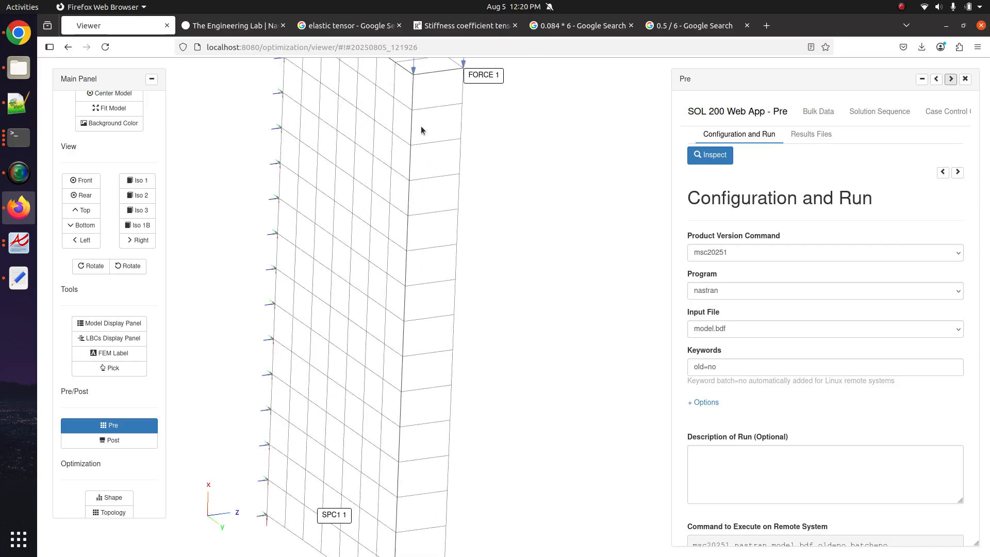
{"action": "left_click_drag", "start_coordinate": [409, 407], "coordinate": [399, 375]}
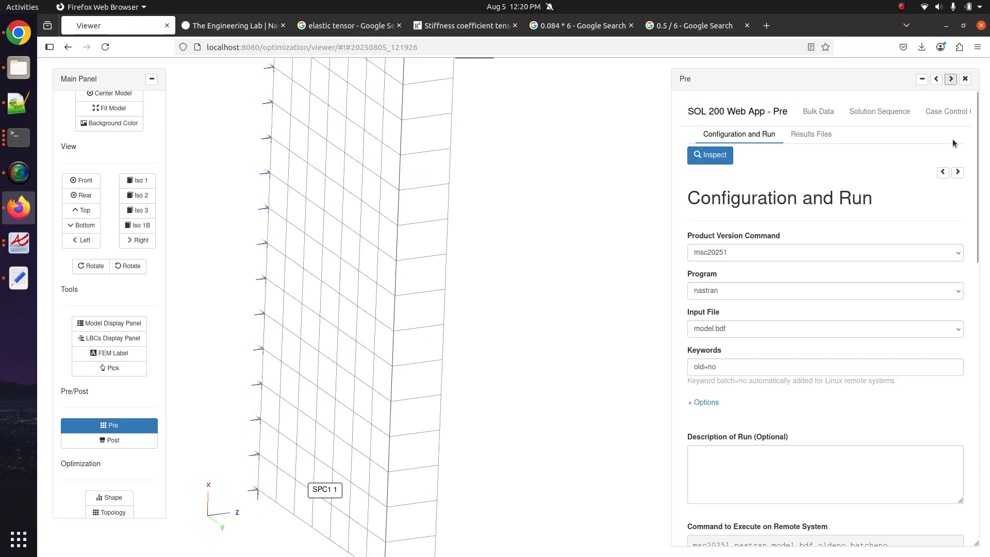
{"action": "left_click", "coordinate": [935, 79]}
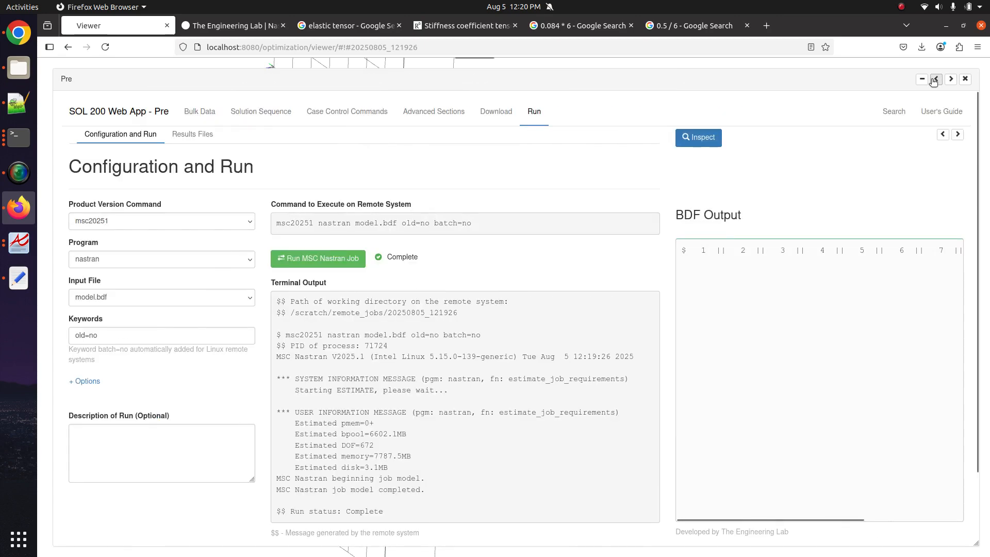
- Inspect the DISPLACEMENT VECTOR table in model.f06, then collapse the panel to reveal the model
{"action": "left_click_drag", "start_coordinate": [387, 257], "coordinate": [448, 257]}
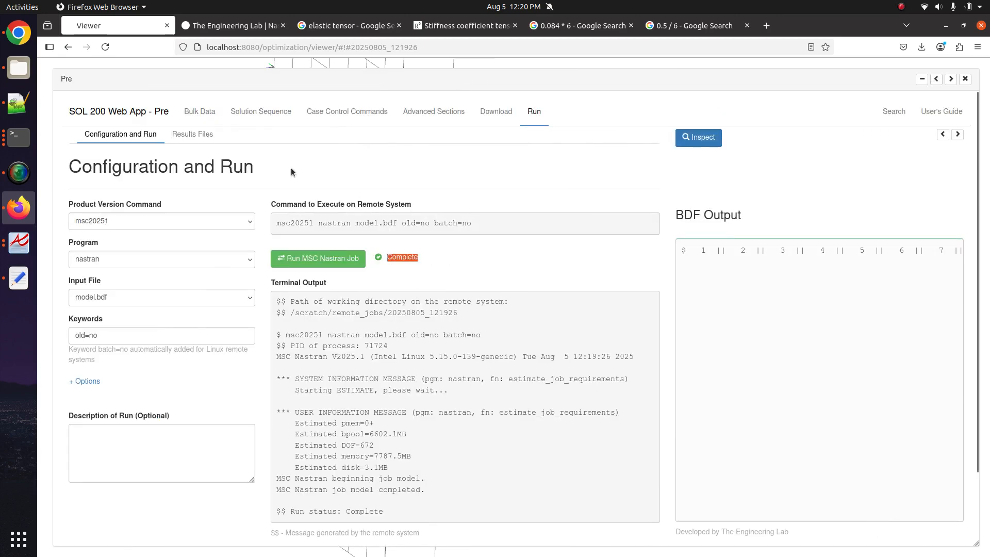
{"action": "left_click", "coordinate": [208, 137]}
{"action": "left_click", "coordinate": [96, 367]}
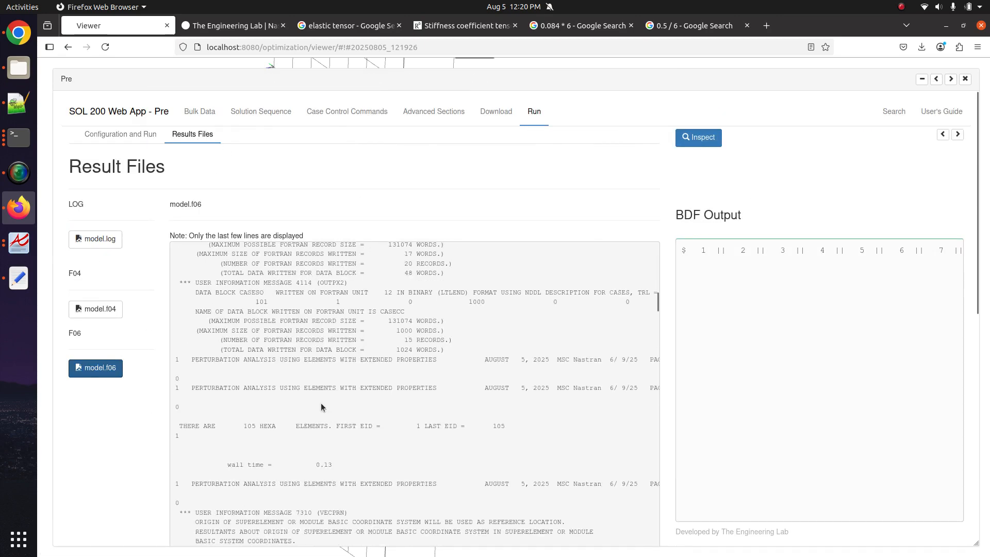
{"action": "scroll", "coordinate": [321, 405], "scroll_direction": "down", "scroll_amount": 8}
{"action": "scroll", "coordinate": [321, 405], "scroll_direction": "up", "scroll_amount": 3}
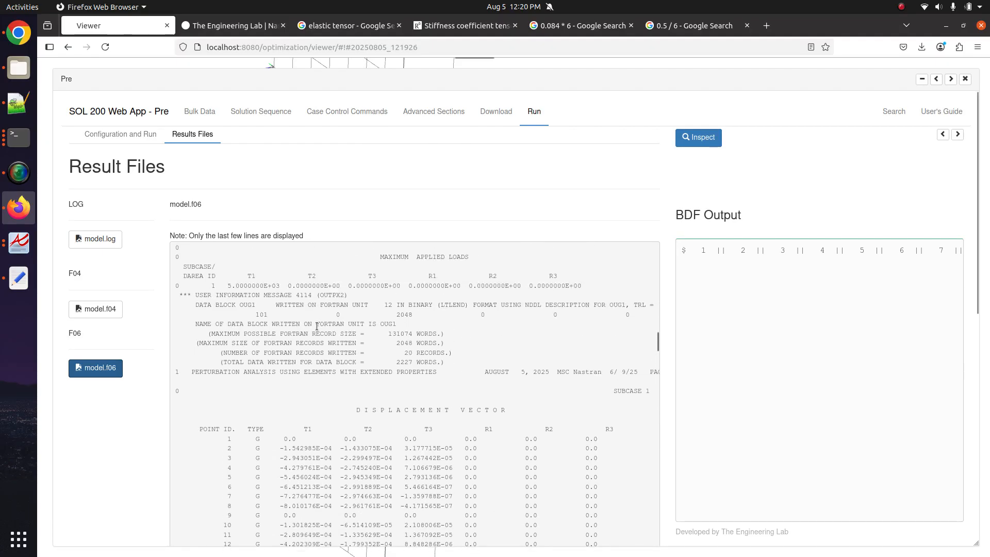
{"action": "left_click_drag", "start_coordinate": [325, 380], "coordinate": [515, 472]}
{"action": "left_click_drag", "start_coordinate": [360, 410], "coordinate": [506, 468]}
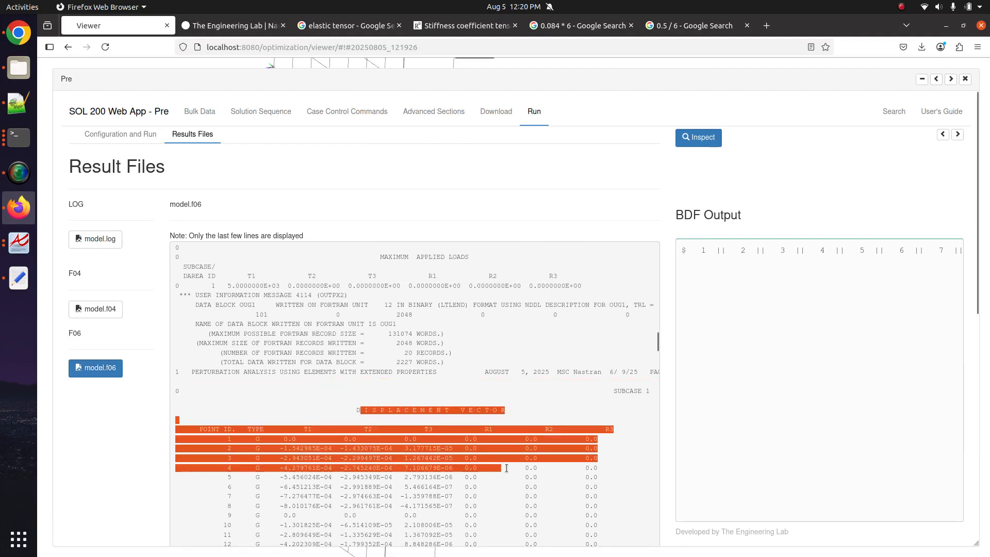
{"action": "scroll", "coordinate": [508, 470], "scroll_direction": "down", "scroll_amount": 10}
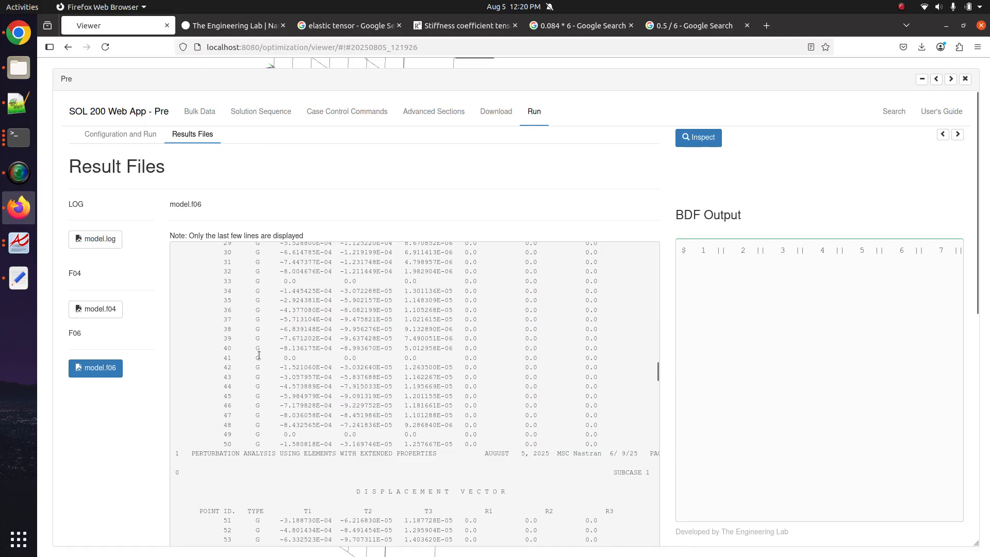
{"action": "scroll", "coordinate": [259, 355], "scroll_direction": "up", "scroll_amount": 2}
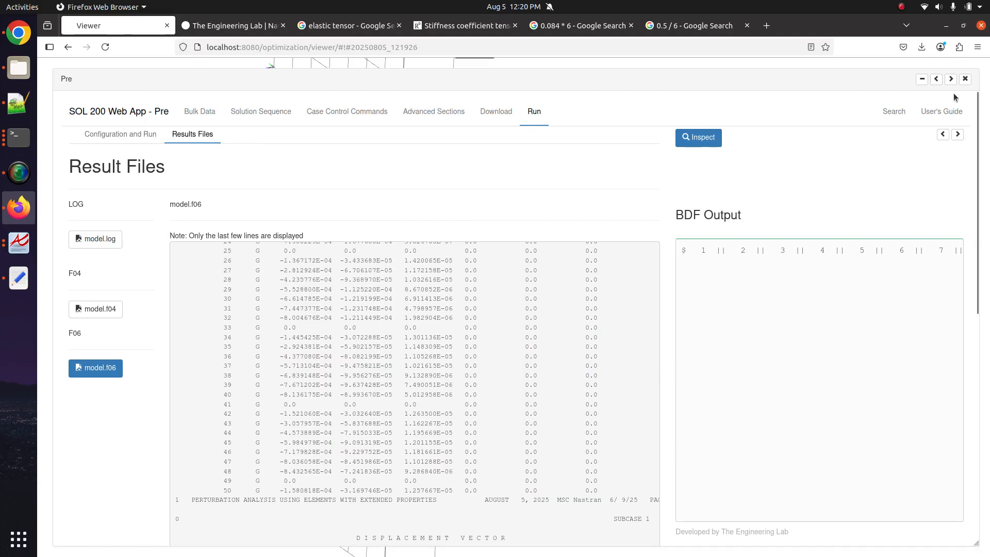
{"action": "left_click", "coordinate": [951, 79]}
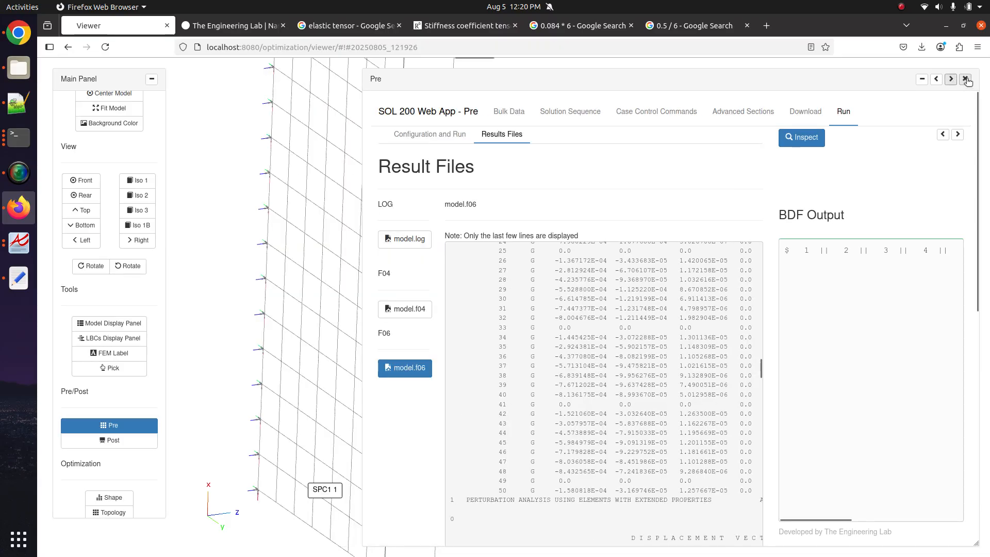
- Display the PCOMPLS ply colouring on the model and hide the SPC1 constraints
{"action": "left_click", "coordinate": [111, 427]}
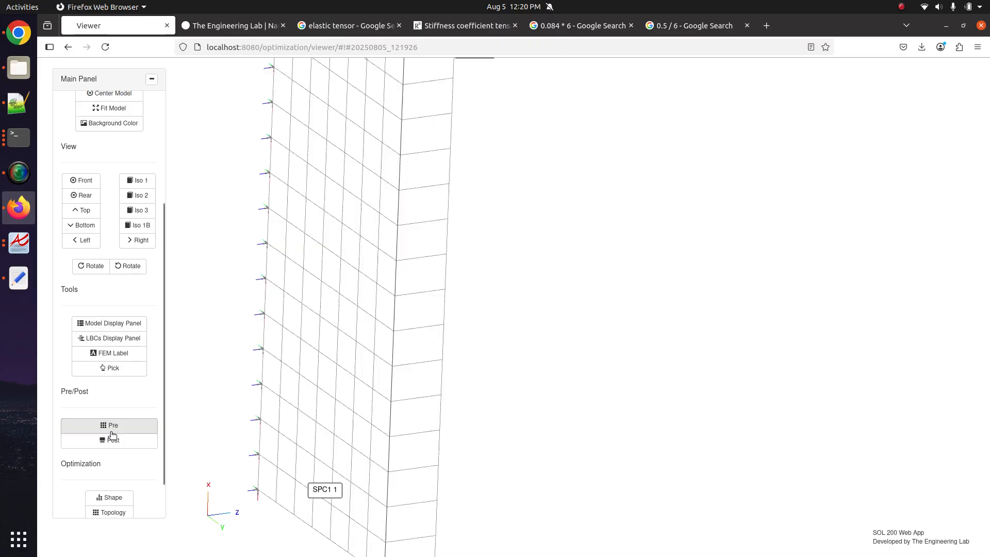
{"action": "left_click", "coordinate": [116, 340]}
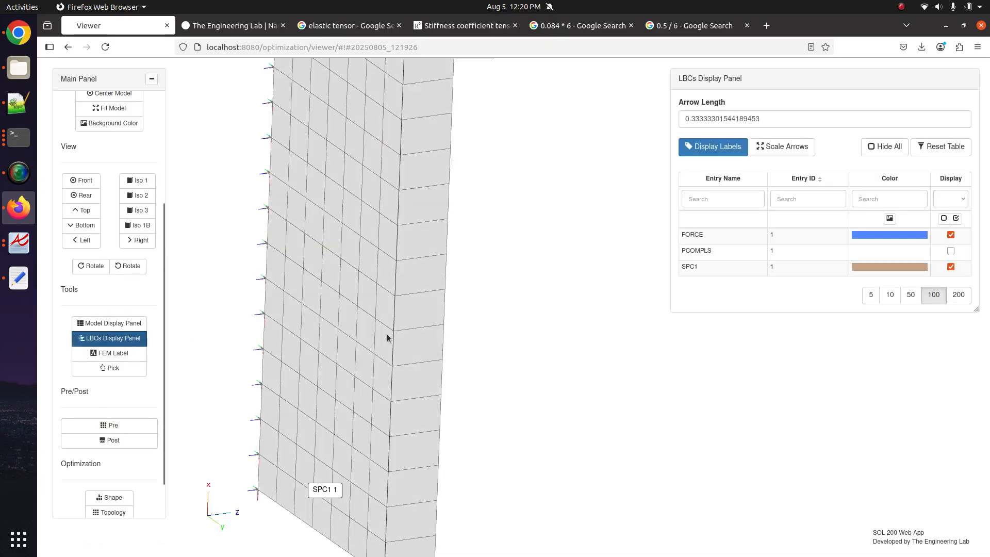
{"action": "left_click", "coordinate": [951, 251]}
{"action": "left_click", "coordinate": [950, 267]}
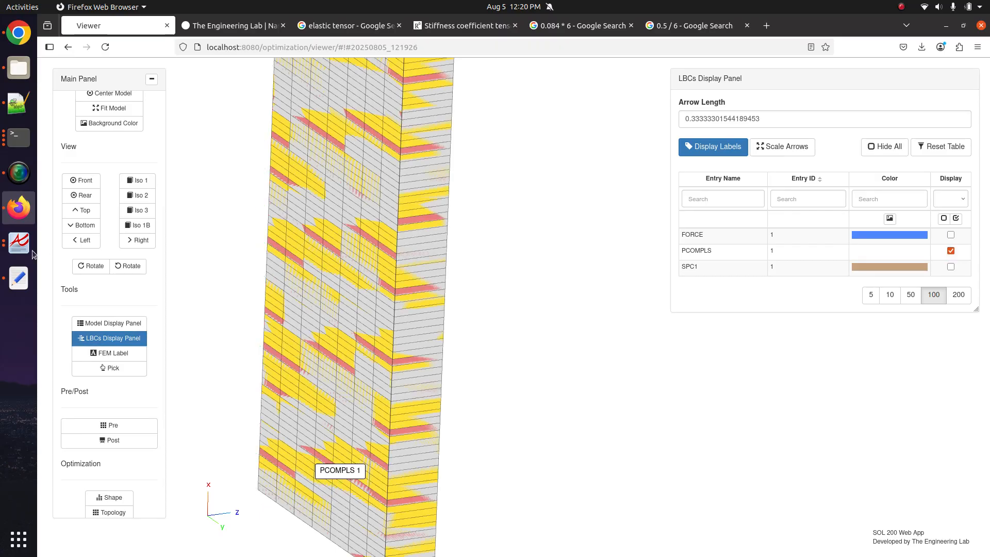
{"action": "left_click", "coordinate": [109, 323]}
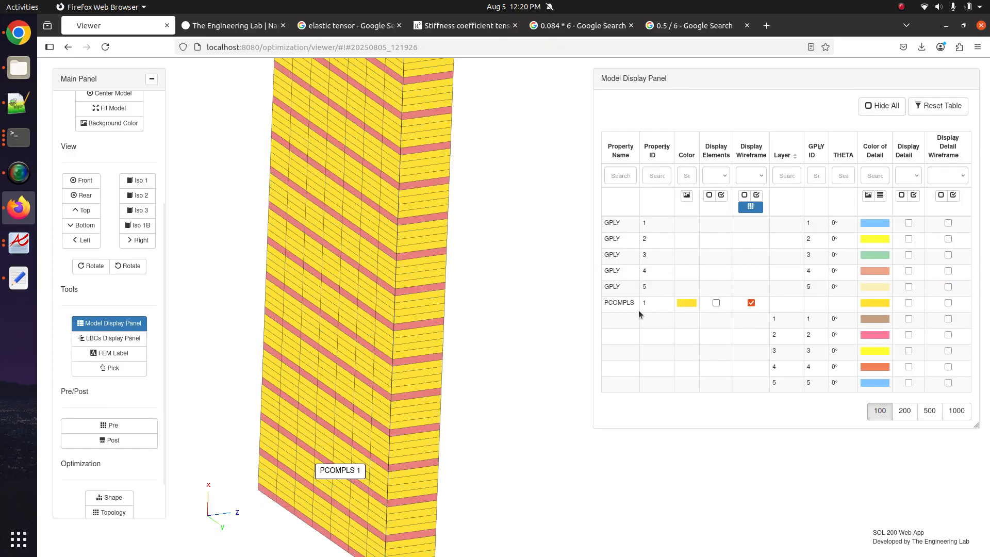
{"action": "left_click", "coordinate": [80, 327]}
{"action": "left_click_drag", "start_coordinate": [397, 297], "coordinate": [355, 380]}
{"action": "scroll", "coordinate": [354, 379], "scroll_direction": "down", "scroll_amount": 4}
- Open the PCOMPLS bulk data entry and set its layer direction (DIRECT) to 1
{"action": "left_click", "coordinate": [96, 429]}
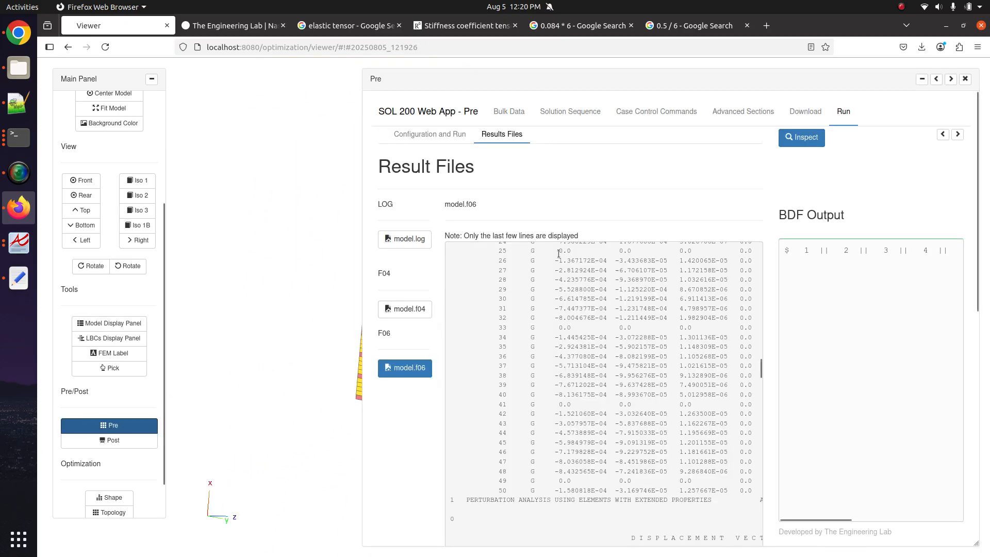
{"action": "left_click", "coordinate": [531, 118]}
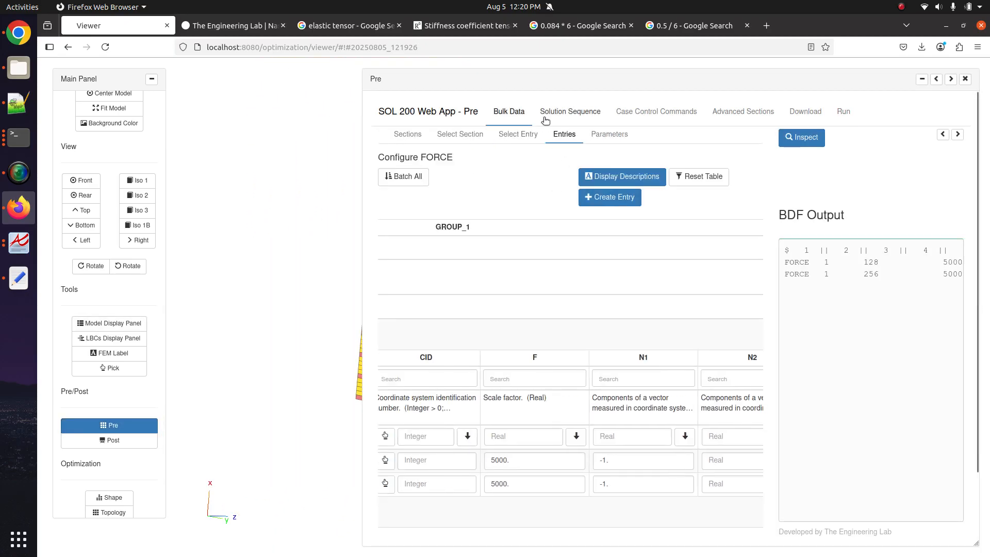
{"action": "left_click", "coordinate": [533, 140]}
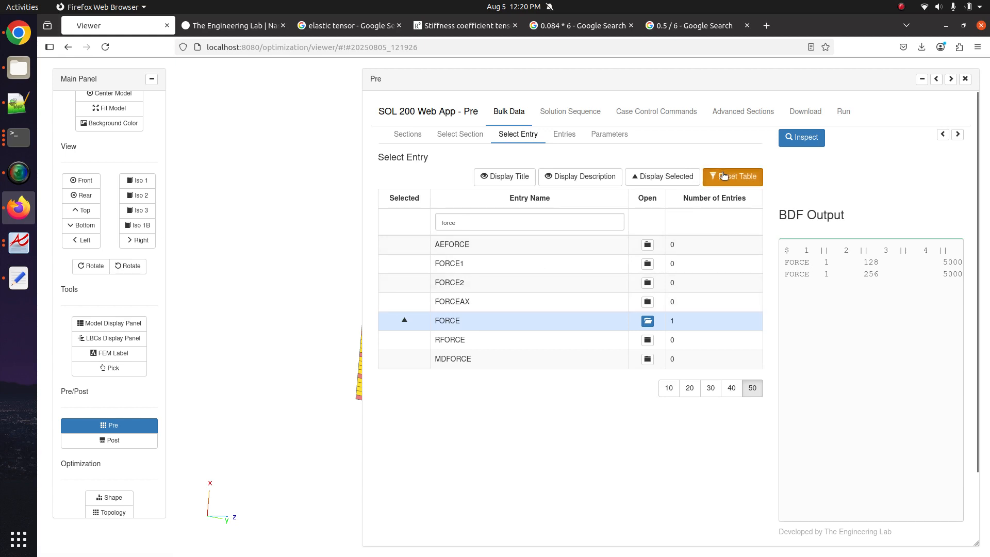
{"action": "left_click", "coordinate": [668, 178]}
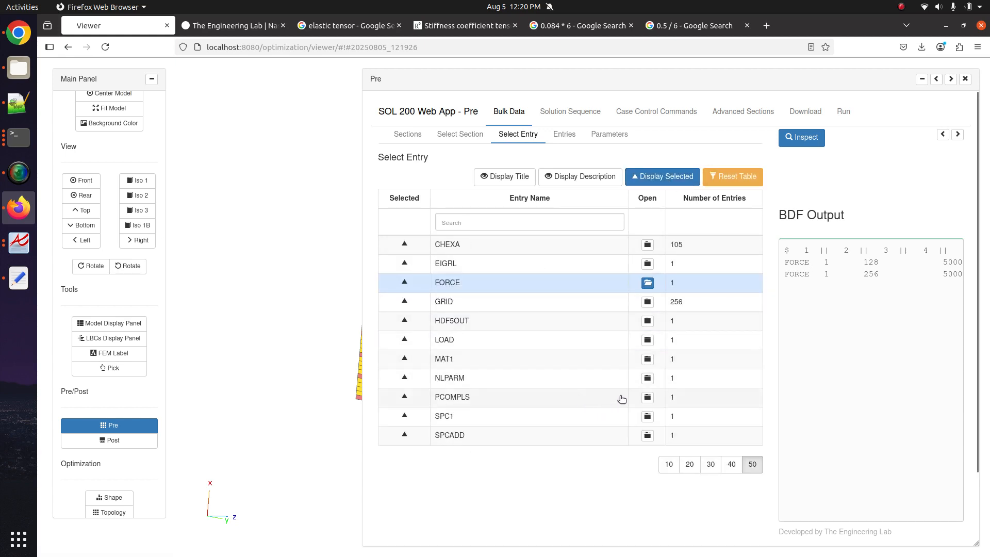
{"action": "left_click", "coordinate": [635, 398]}
{"action": "scroll", "coordinate": [593, 402], "scroll_direction": "left", "scroll_amount": 5}
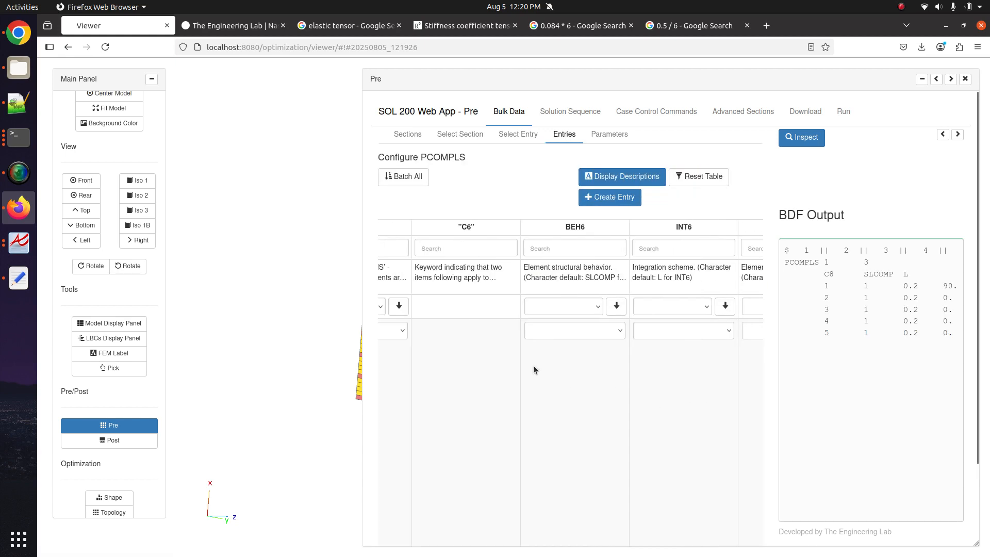
{"action": "scroll", "coordinate": [519, 357], "scroll_direction": "left", "scroll_amount": 5}
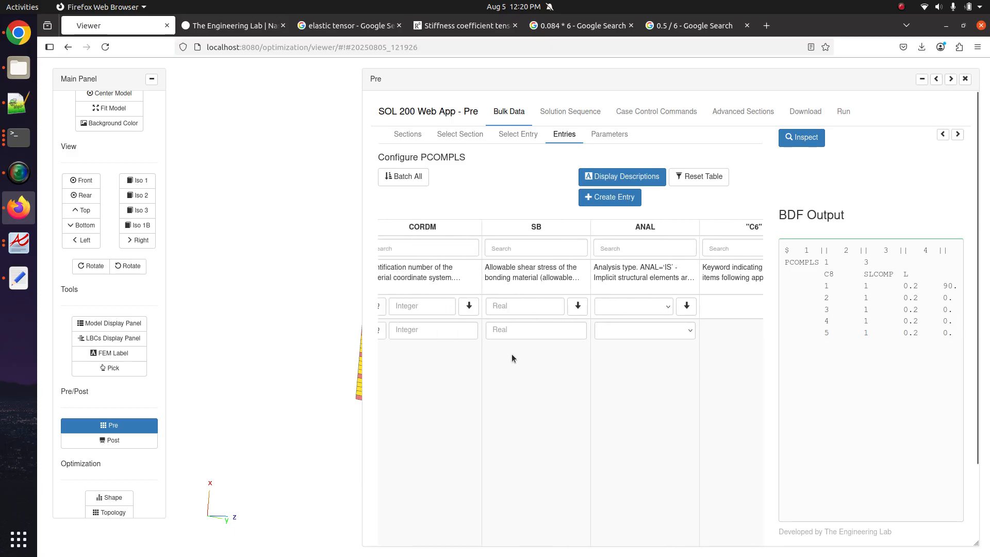
{"action": "scroll", "coordinate": [574, 444], "scroll_direction": "right", "scroll_amount": 2}
{"action": "scroll", "coordinate": [574, 444], "scroll_direction": "left", "scroll_amount": 6}
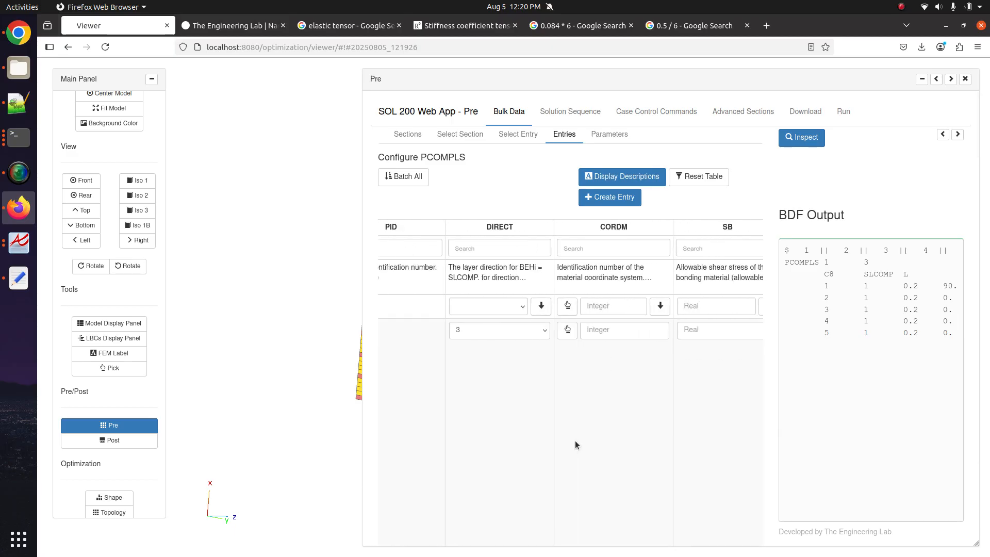
{"action": "left_click", "coordinate": [601, 333]}
{"action": "left_click", "coordinate": [594, 386]}
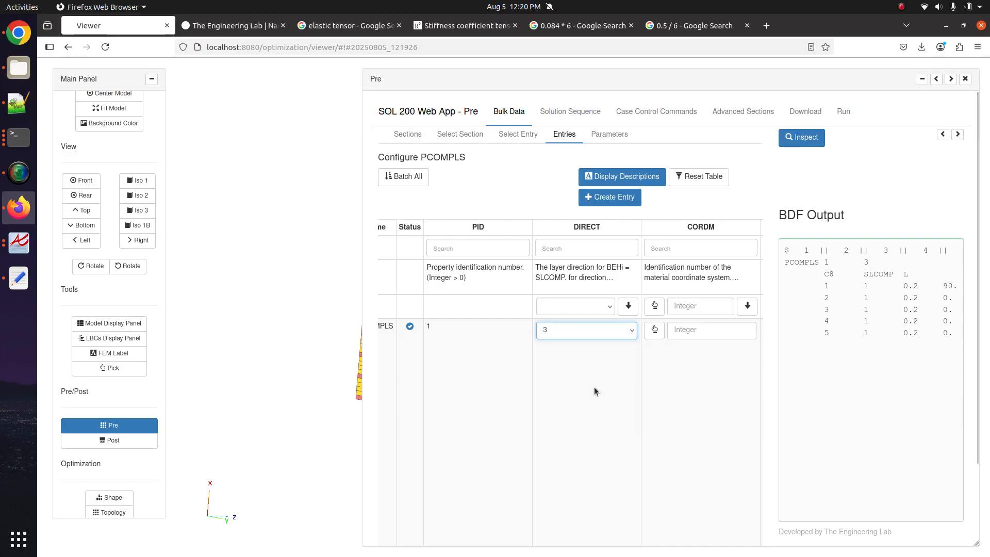
- Compare the striped model from a top view, then change DIRECT to 2
{"action": "left_click", "coordinate": [951, 79]}
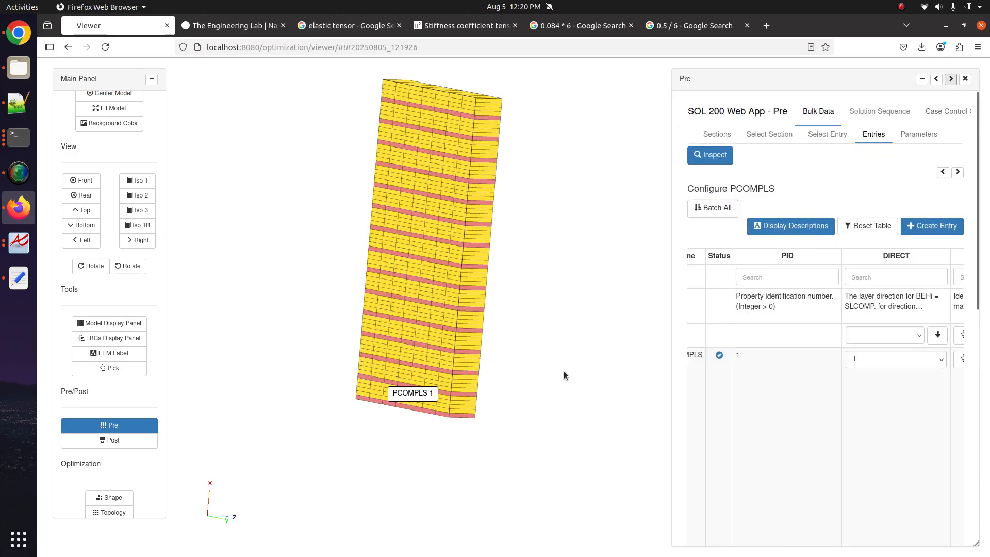
{"action": "left_click_drag", "start_coordinate": [563, 370], "coordinate": [361, 123]}
{"action": "left_click_drag", "start_coordinate": [372, 225], "coordinate": [498, 316]}
{"action": "left_click_drag", "start_coordinate": [396, 345], "coordinate": [419, 378]}
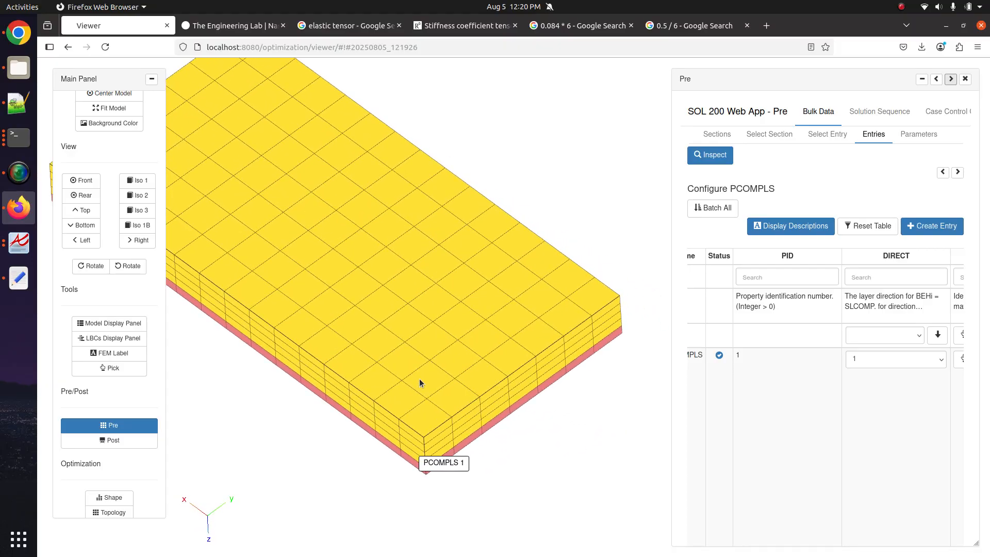
{"action": "left_click", "coordinate": [901, 360]}
{"action": "left_click", "coordinate": [891, 401]}
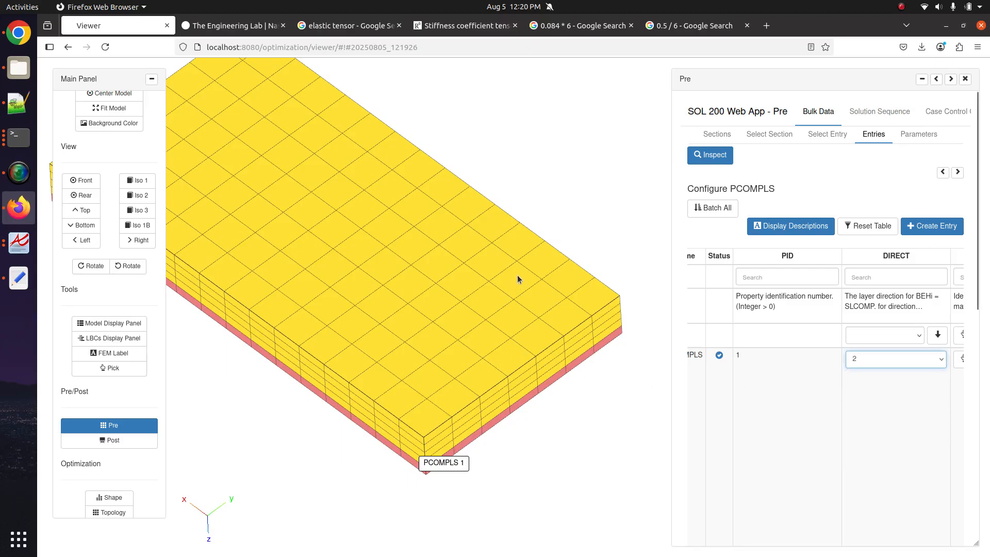
- Set DIRECT back to 3, check the slab from the side, and close the Pre panel
{"action": "left_click_drag", "start_coordinate": [518, 279], "coordinate": [449, 398]}
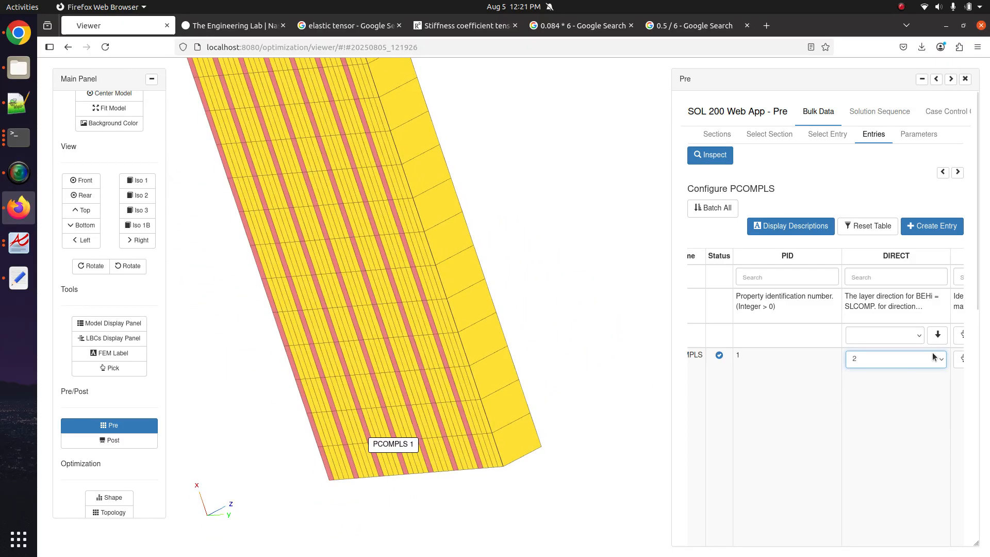
{"action": "left_click", "coordinate": [933, 358]}
{"action": "left_click", "coordinate": [878, 392]}
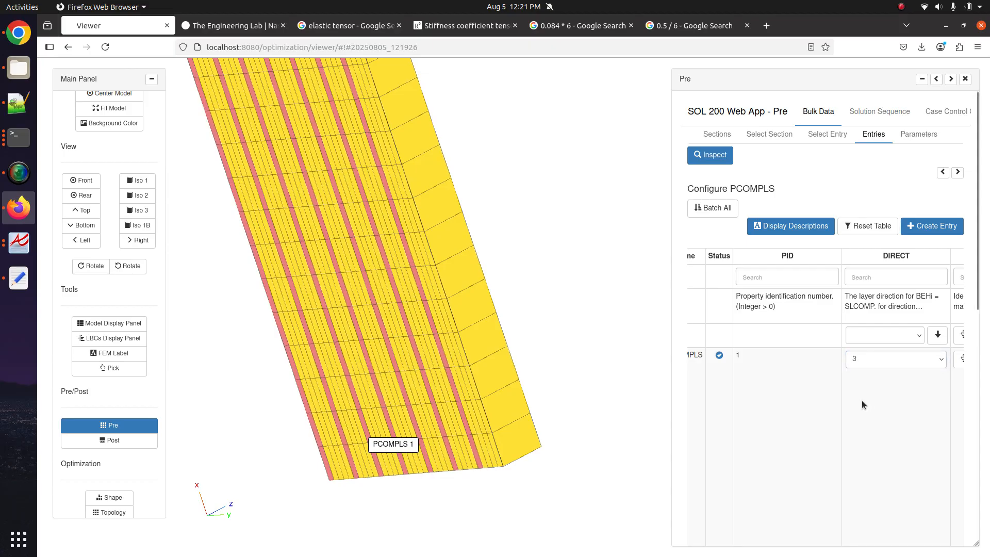
{"action": "left_click_drag", "start_coordinate": [366, 300], "coordinate": [425, 331]}
{"action": "scroll", "coordinate": [426, 331], "scroll_direction": "down", "scroll_amount": 3}
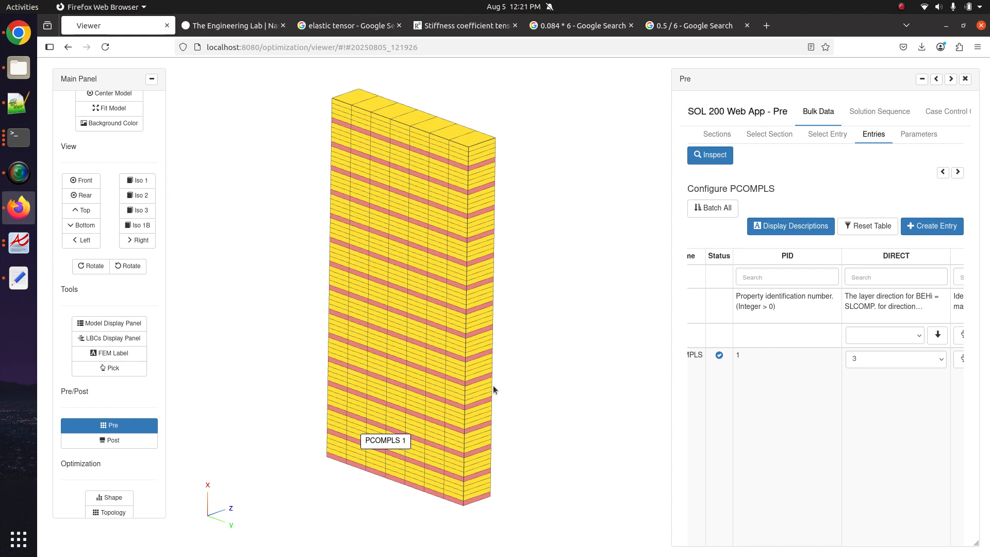
{"action": "left_click_drag", "start_coordinate": [492, 385], "coordinate": [487, 370]}
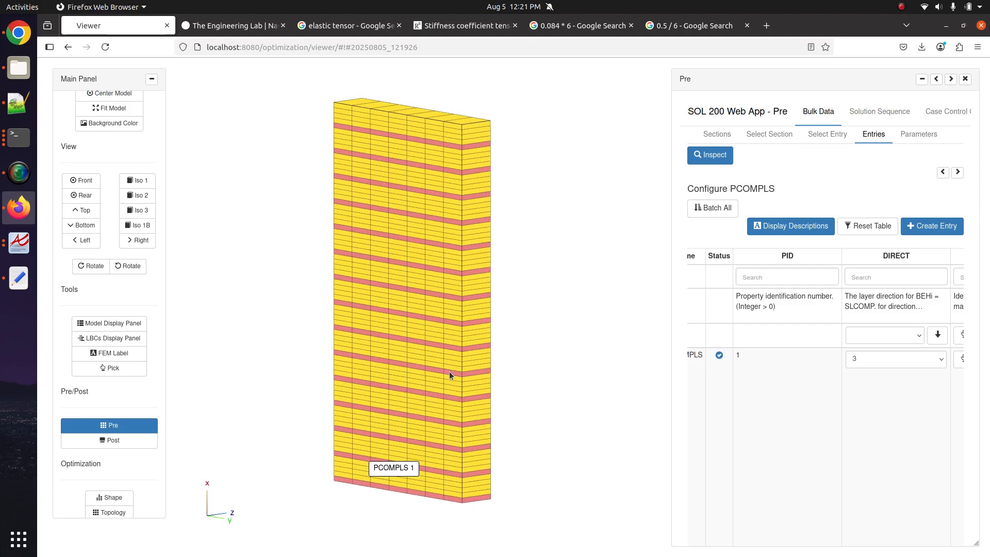
{"action": "left_click", "coordinate": [118, 424]}
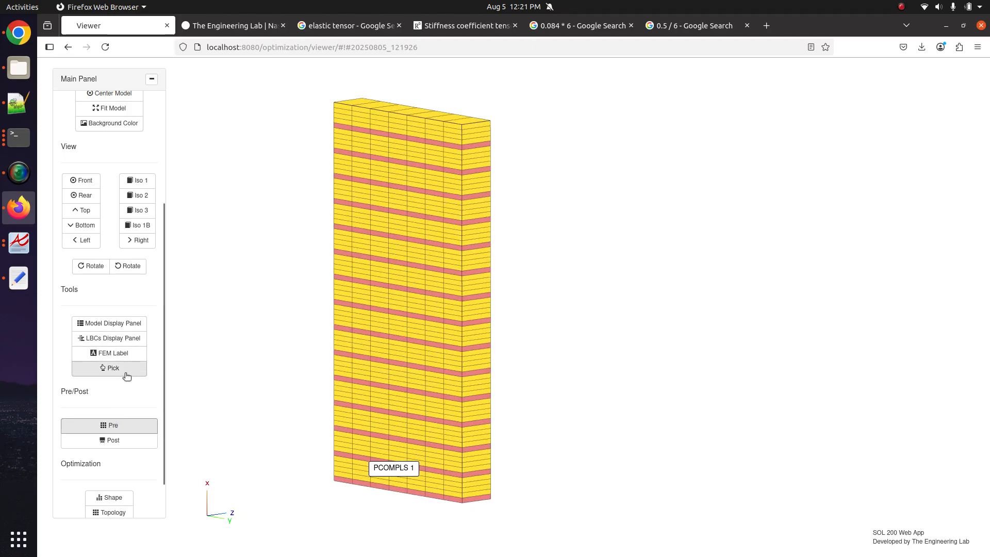
- Toggle the PCOMPLS display off and back on, then orbit to an angled iso view
{"action": "left_click", "coordinate": [130, 343]}
{"action": "left_click", "coordinate": [951, 251]}
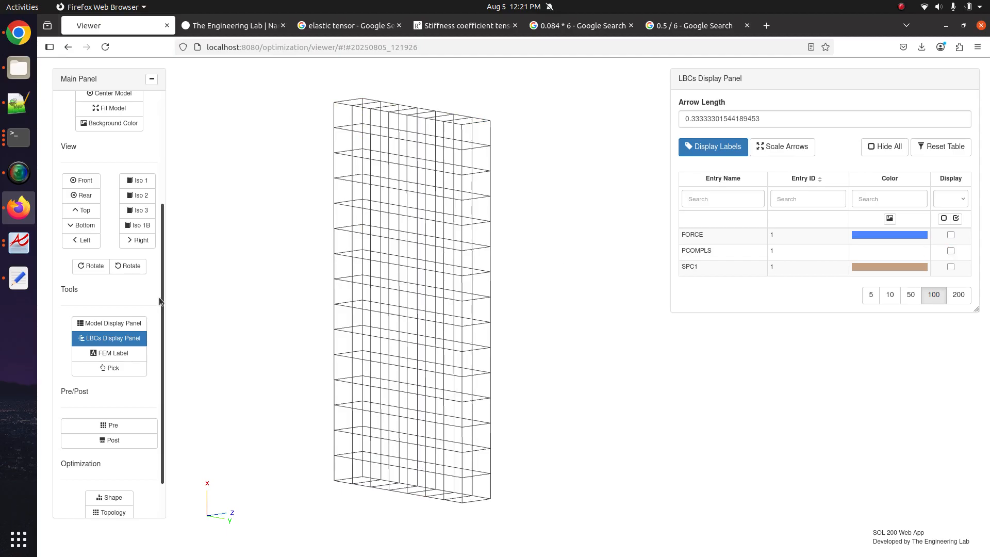
{"action": "left_click_drag", "start_coordinate": [288, 289], "coordinate": [474, 265]}
{"action": "scroll", "coordinate": [474, 265], "scroll_direction": "up", "scroll_amount": 4}
{"action": "left_click_drag", "start_coordinate": [469, 198], "coordinate": [473, 272]}
{"action": "left_click_drag", "start_coordinate": [544, 215], "coordinate": [517, 265]}
{"action": "scroll", "coordinate": [531, 287], "scroll_direction": "up", "scroll_amount": 5}
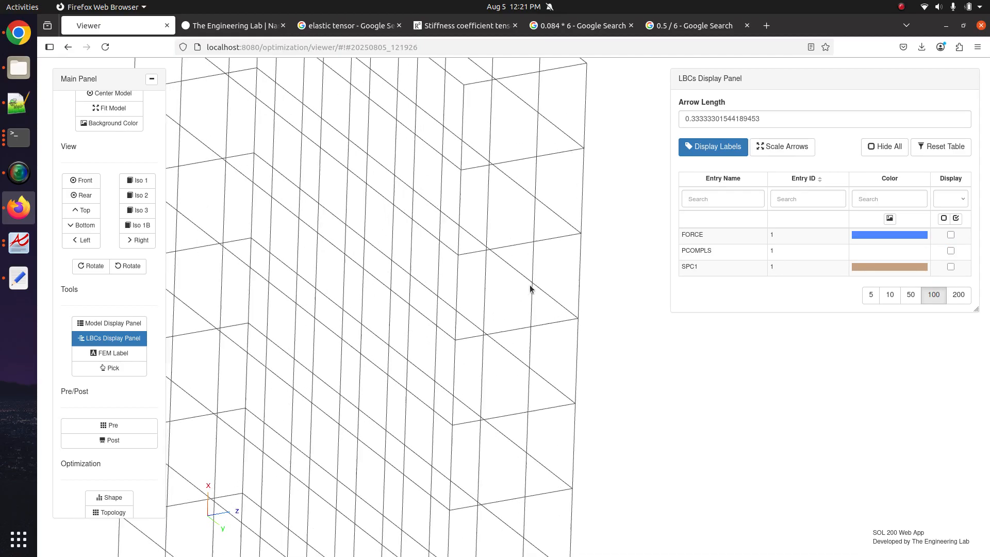
{"action": "scroll", "coordinate": [496, 357], "scroll_direction": "down", "scroll_amount": 4}
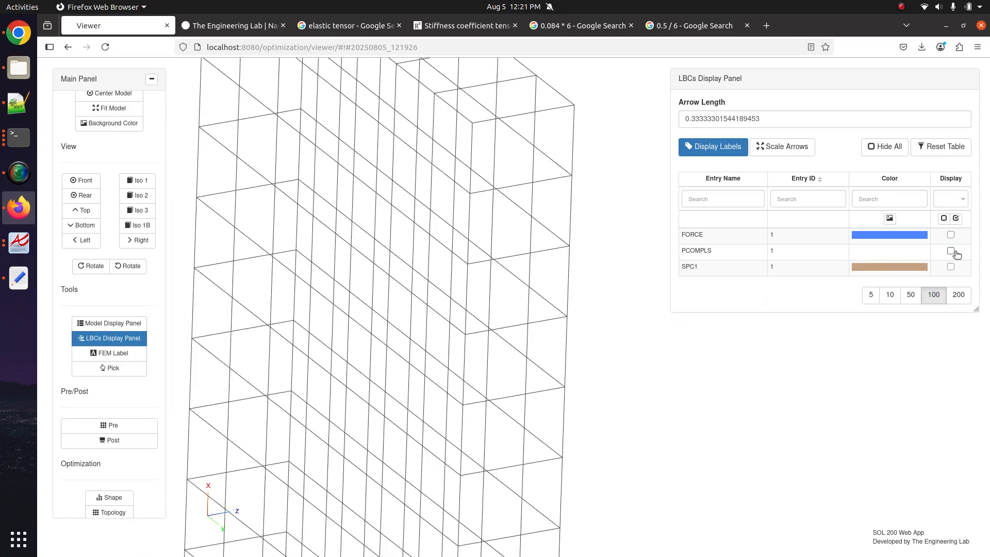
{"action": "left_click", "coordinate": [951, 251]}
{"action": "left_click_drag", "start_coordinate": [565, 274], "coordinate": [463, 328]}
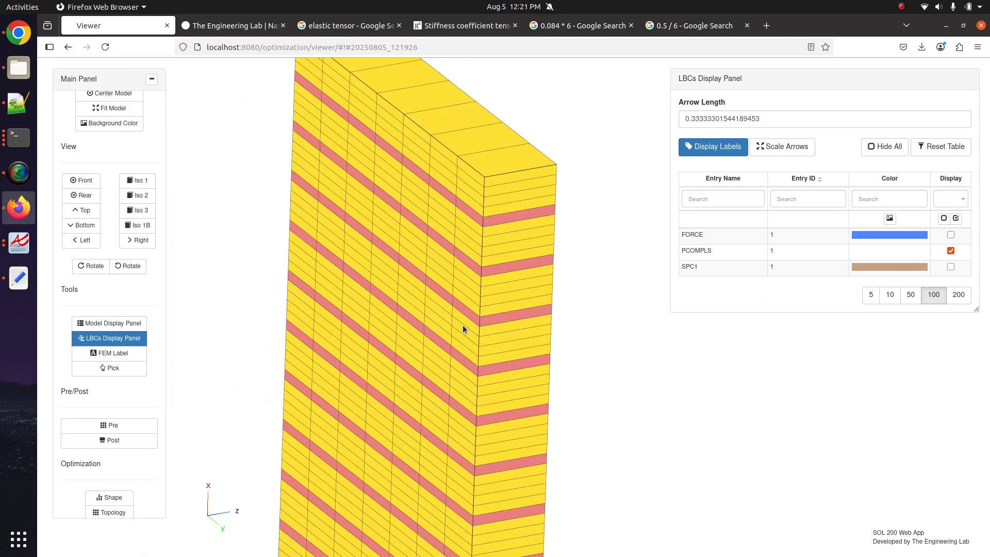
{"action": "left_click_drag", "start_coordinate": [442, 387], "coordinate": [407, 361]}
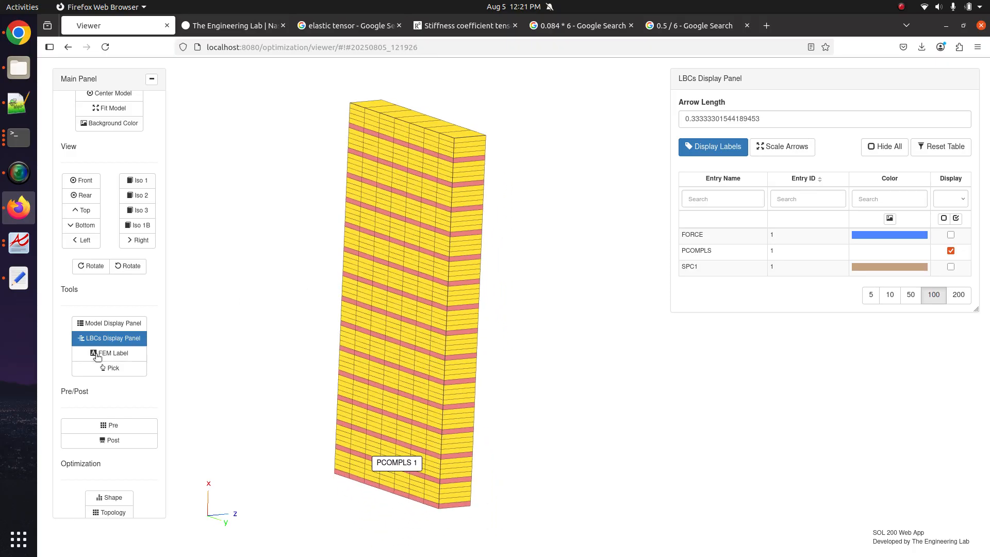
- Reopen the PCOMPLS settings full width with BDF output hidden, scrolled to the ply table
{"action": "left_click", "coordinate": [121, 430]}
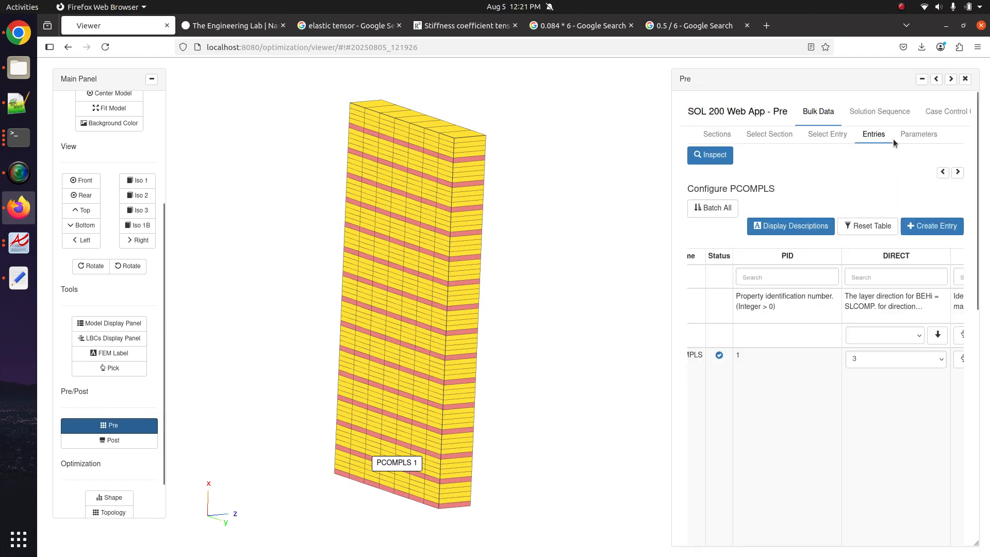
{"action": "left_click", "coordinate": [938, 80]}
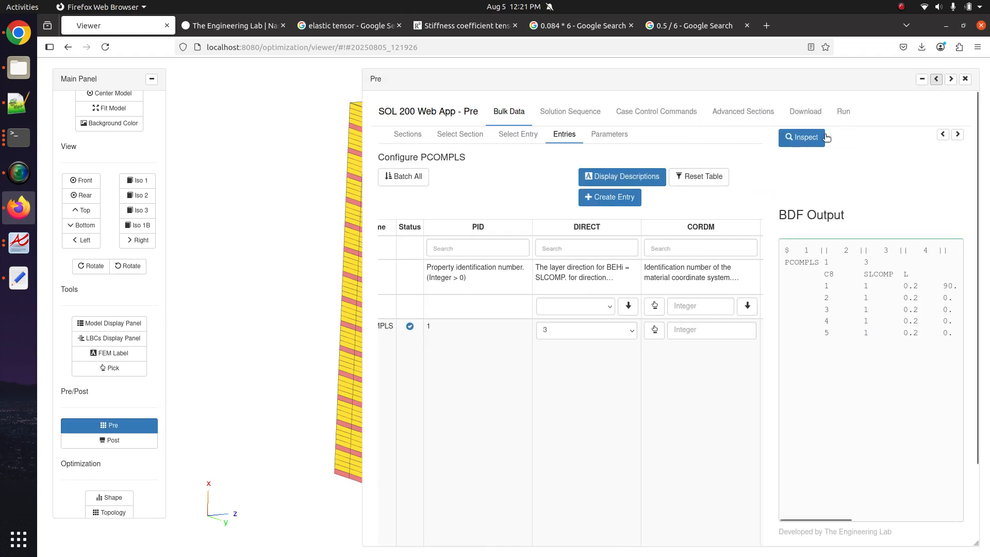
{"action": "left_click", "coordinate": [956, 137]}
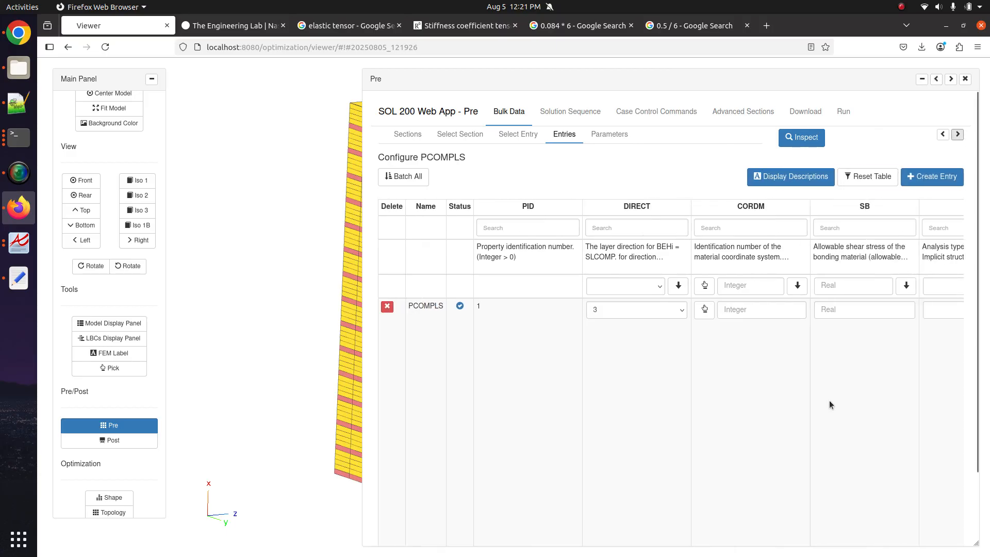
{"action": "scroll", "coordinate": [829, 402], "scroll_direction": "right", "scroll_amount": 15}
{"action": "scroll", "coordinate": [833, 431], "scroll_direction": "down", "scroll_amount": 2}
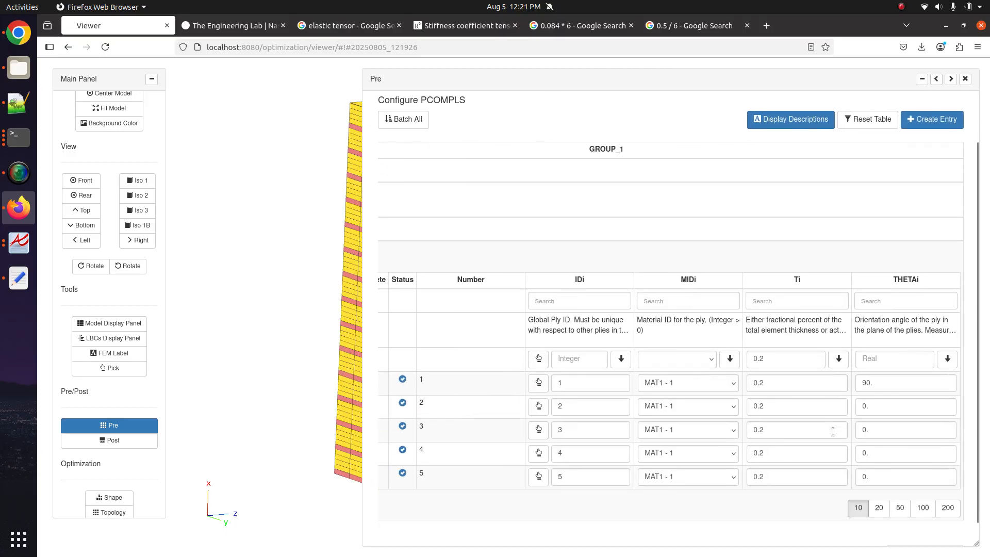
{"action": "scroll", "coordinate": [832, 432], "scroll_direction": "down", "scroll_amount": 1}
- Enter ply angles 45 and -45 for plies 1 and 2, and 90 for ply 4
{"action": "left_click", "coordinate": [861, 364]}
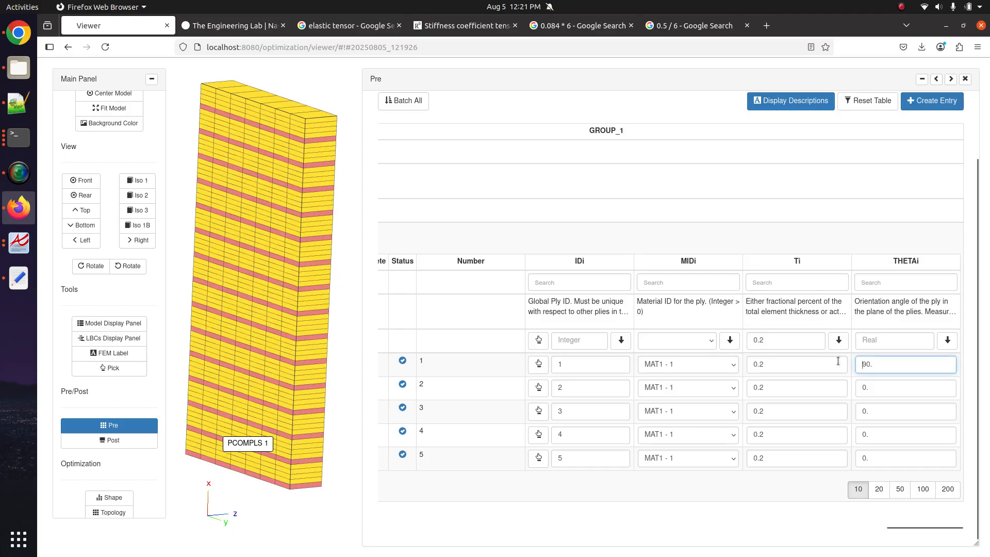
{"action": "type", "text": "45."}
{"action": "left_click", "coordinate": [877, 388]}
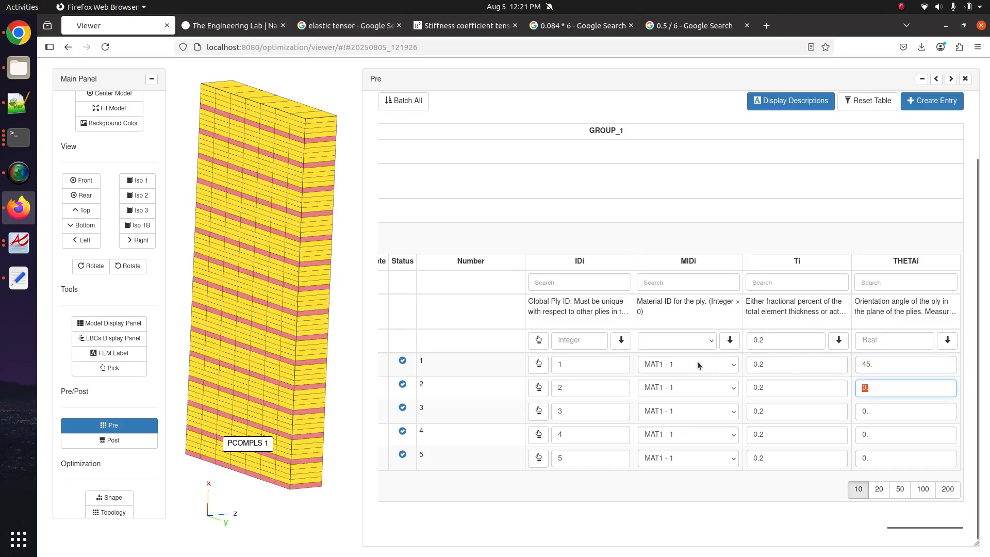
{"action": "type", "text": "-45"}
{"action": "left_click", "coordinate": [855, 410]}
{"action": "left_click", "coordinate": [856, 435]}
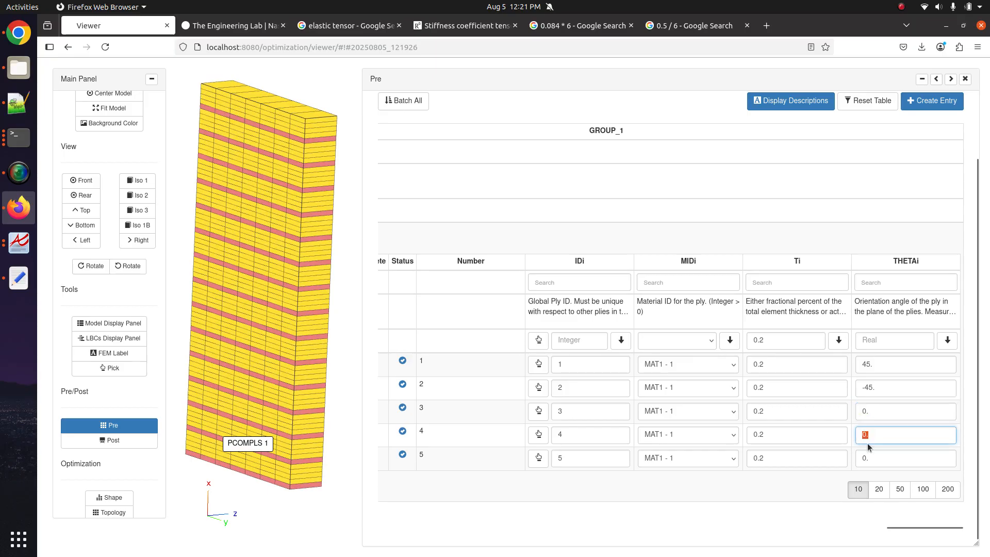
{"action": "type", "text": "90"}
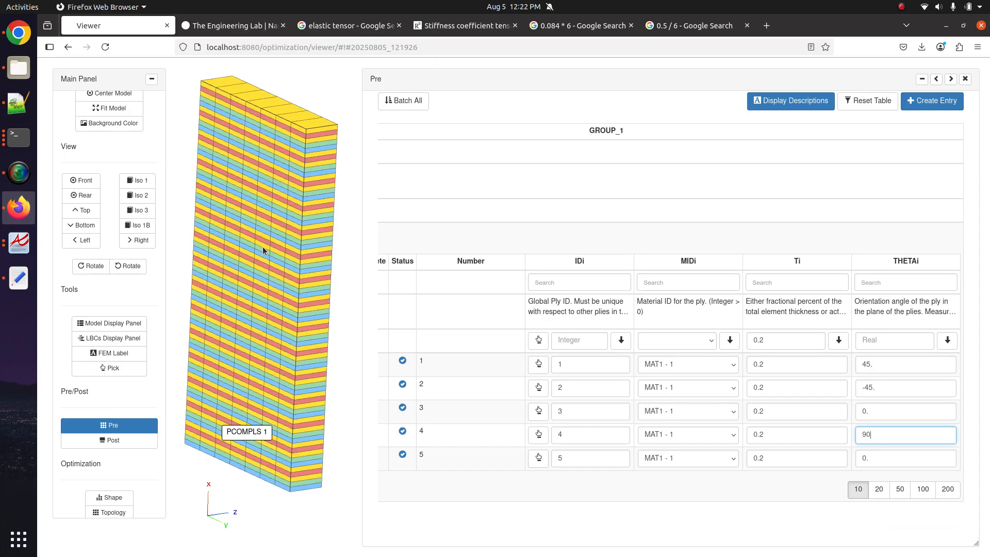
{"action": "left_click_drag", "start_coordinate": [263, 247], "coordinate": [260, 228]}
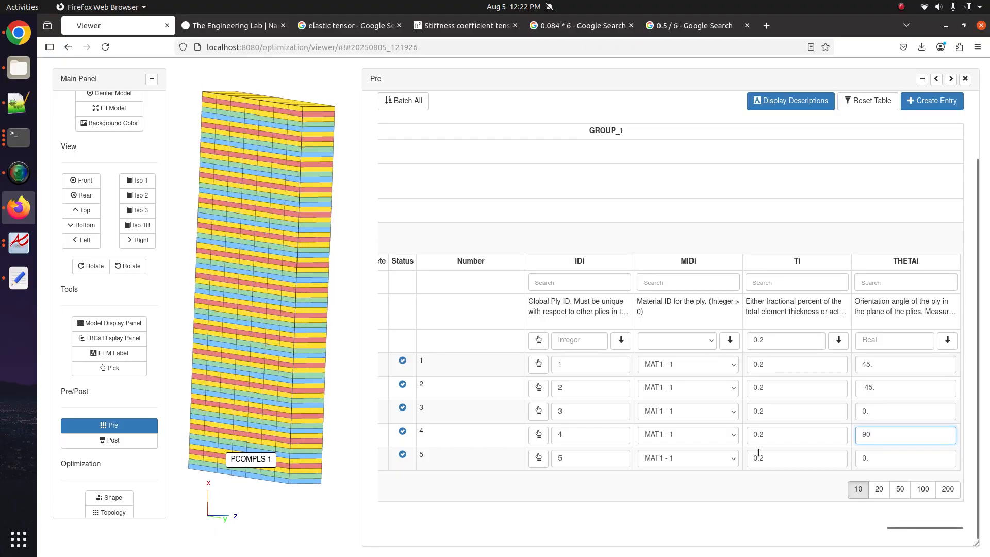
{"action": "scroll", "coordinate": [819, 436], "scroll_direction": "left", "scroll_amount": 5}
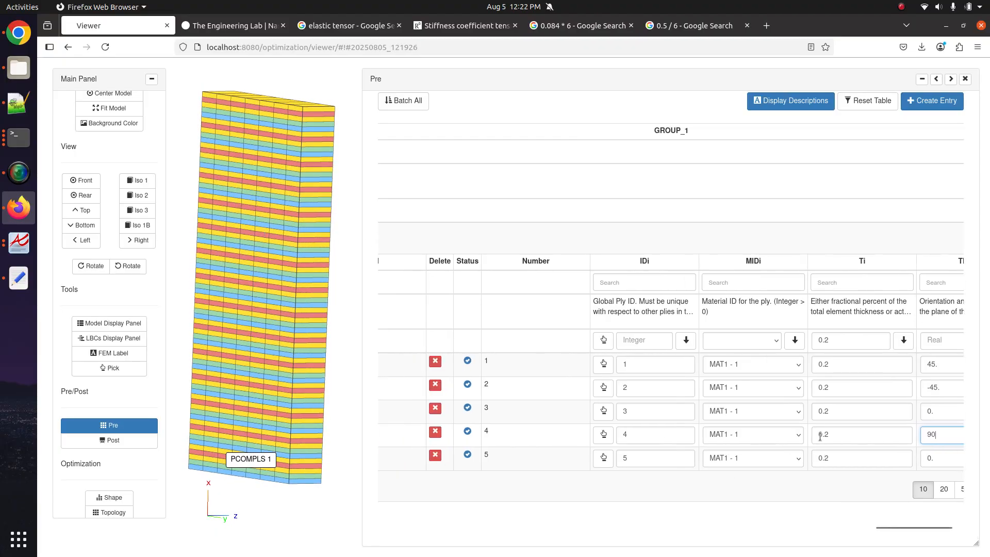
- Add ply rows and give the new plies IDs 6 through 10
{"action": "left_click", "coordinate": [411, 243]}
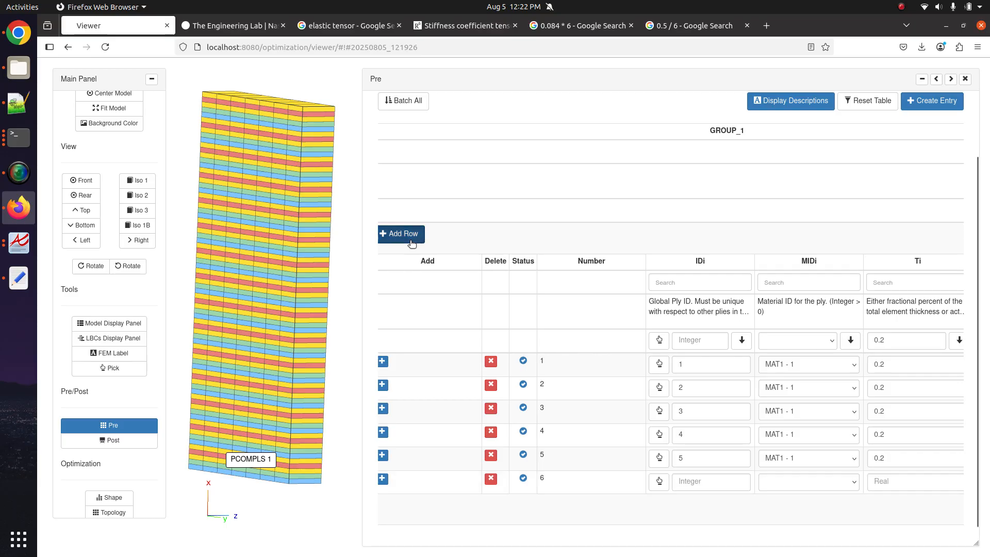
{"action": "left_click", "coordinate": [412, 242]}
{"action": "left_click", "coordinate": [412, 243]}
{"action": "left_click", "coordinate": [411, 243]}
{"action": "left_click", "coordinate": [412, 243]}
{"action": "scroll", "coordinate": [493, 346], "scroll_direction": "down", "scroll_amount": 3}
{"action": "scroll", "coordinate": [596, 431], "scroll_direction": "right", "scroll_amount": 3}
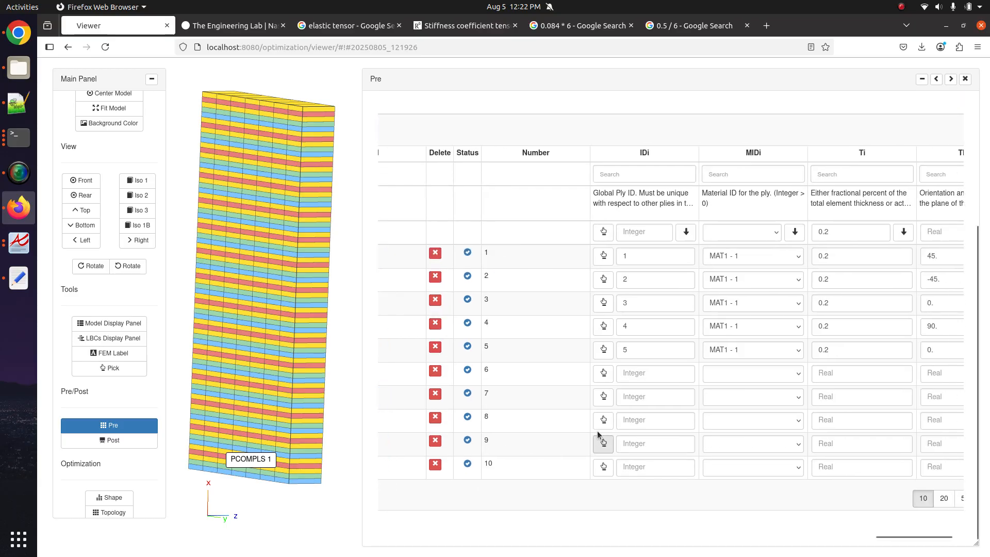
{"action": "left_click", "coordinate": [603, 376]}
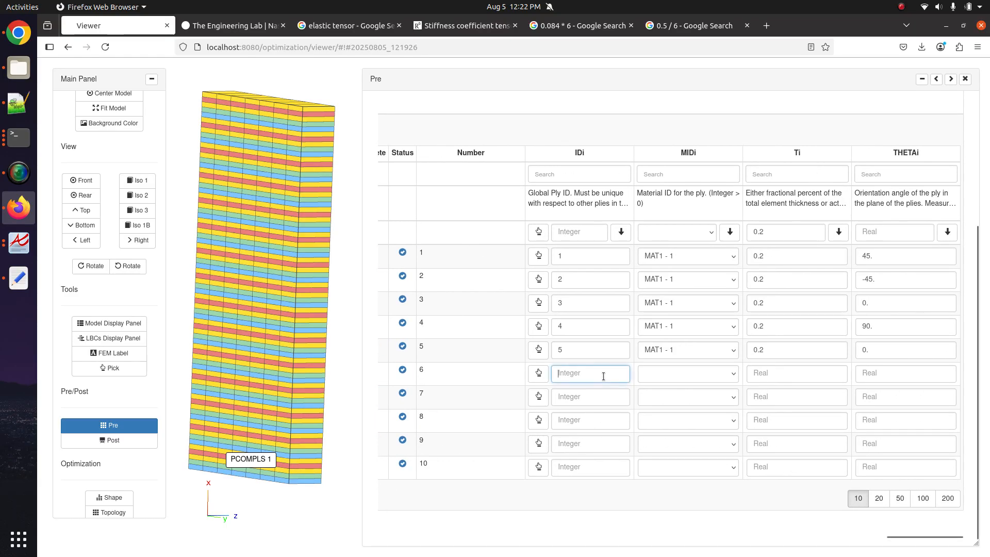
{"action": "type", "text": "6"}
{"action": "left_click", "coordinate": [598, 396]}
{"action": "type", "text": "7"}
{"action": "left_click", "coordinate": [593, 419]}
{"action": "type", "text": "8"}
{"action": "left_click", "coordinate": [592, 445]}
{"action": "type", "text": "9"}
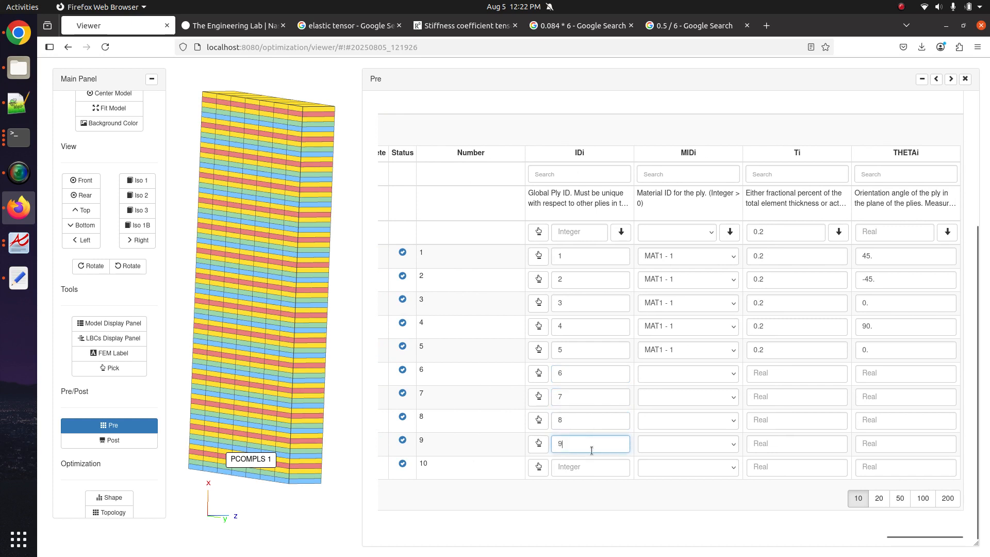
{"action": "left_click", "coordinate": [589, 465]}
{"action": "type", "text": "10"}
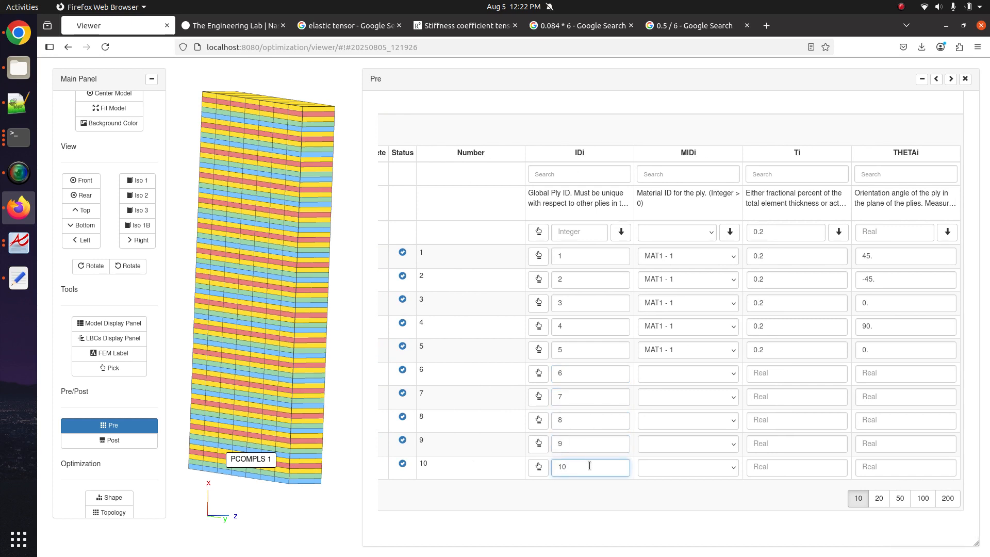
- Assign material MAT1 - 1 and thickness 0.1 to every ply
{"action": "left_click", "coordinate": [688, 233]}
{"action": "left_click", "coordinate": [672, 275]}
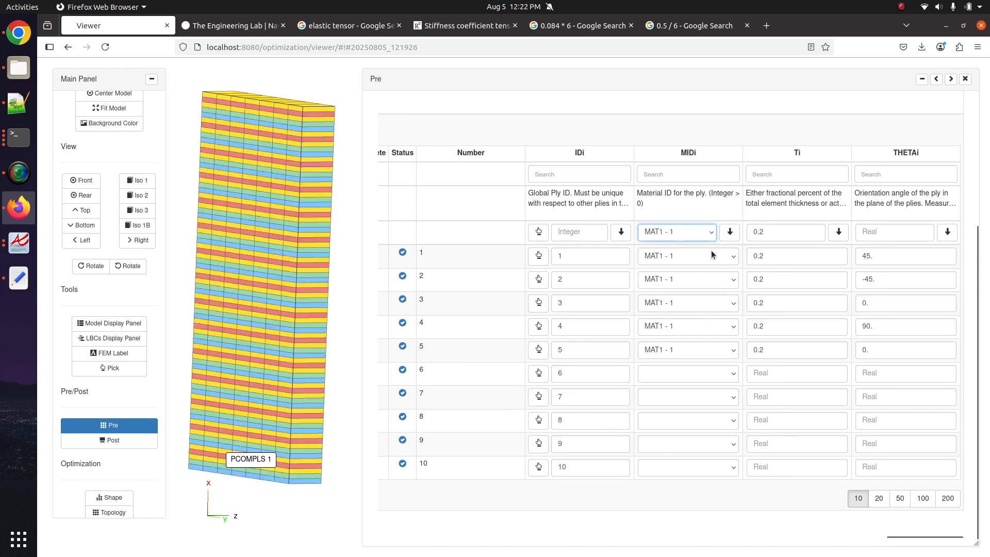
{"action": "left_click", "coordinate": [729, 233]}
{"action": "double_click", "coordinate": [818, 236]}
{"action": "type", "text": "0.1"}
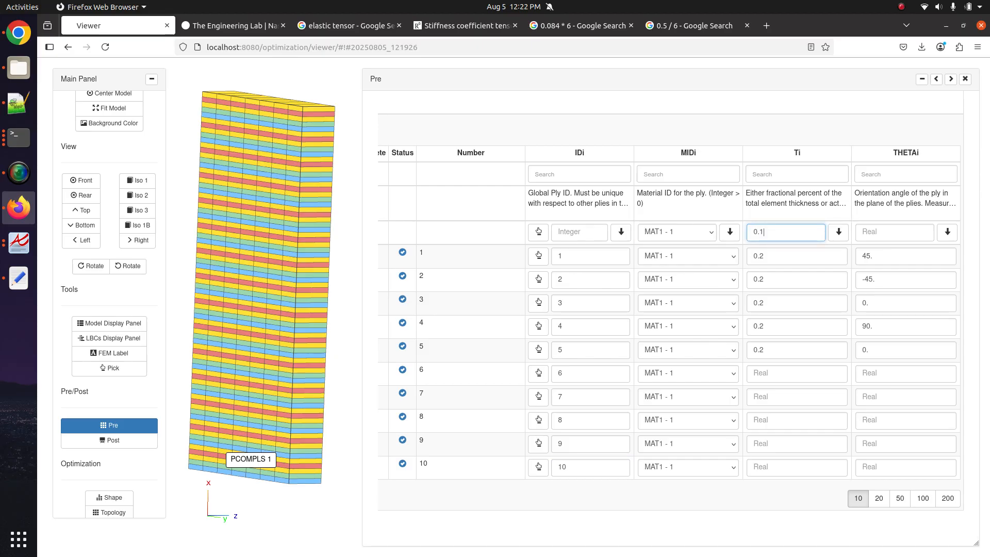
{"action": "left_click", "coordinate": [838, 232]}
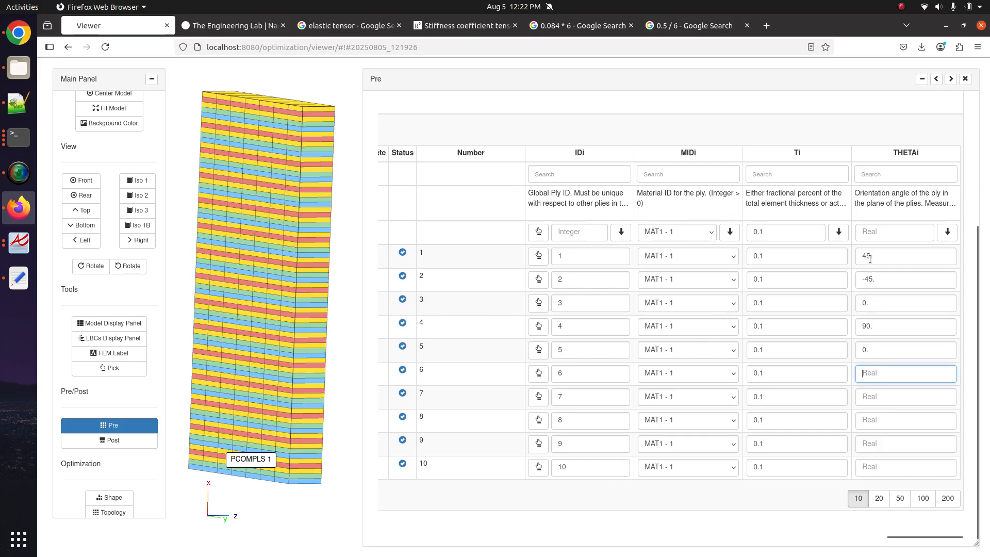
- Set ply 5–10 angles to 45., -45., 0., 90., 45., -45
{"action": "left_click", "coordinate": [875, 282]}
{"action": "left_click", "coordinate": [877, 304]}
{"action": "left_click", "coordinate": [879, 327]}
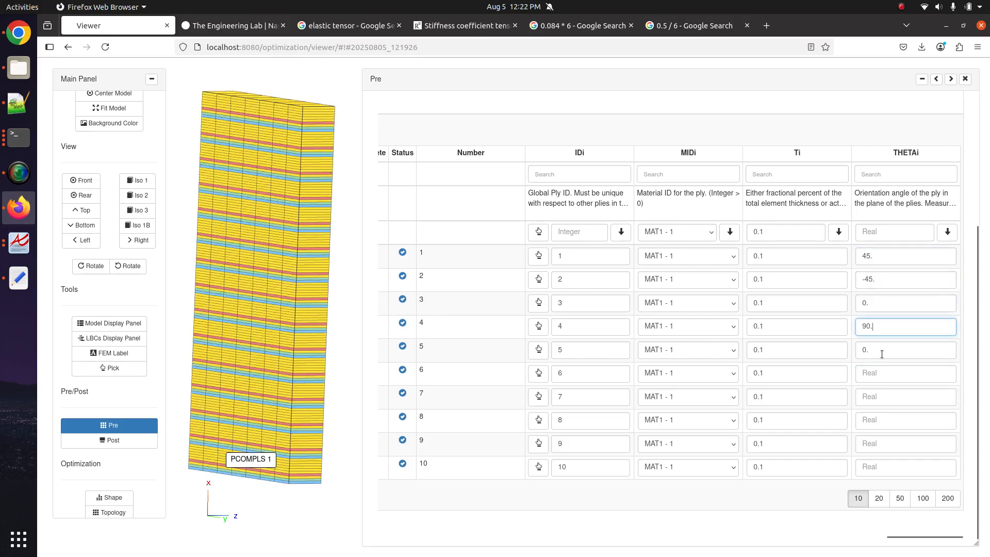
{"action": "left_click_drag", "start_coordinate": [881, 352], "coordinate": [716, 350]}
{"action": "type", "text": "45."}
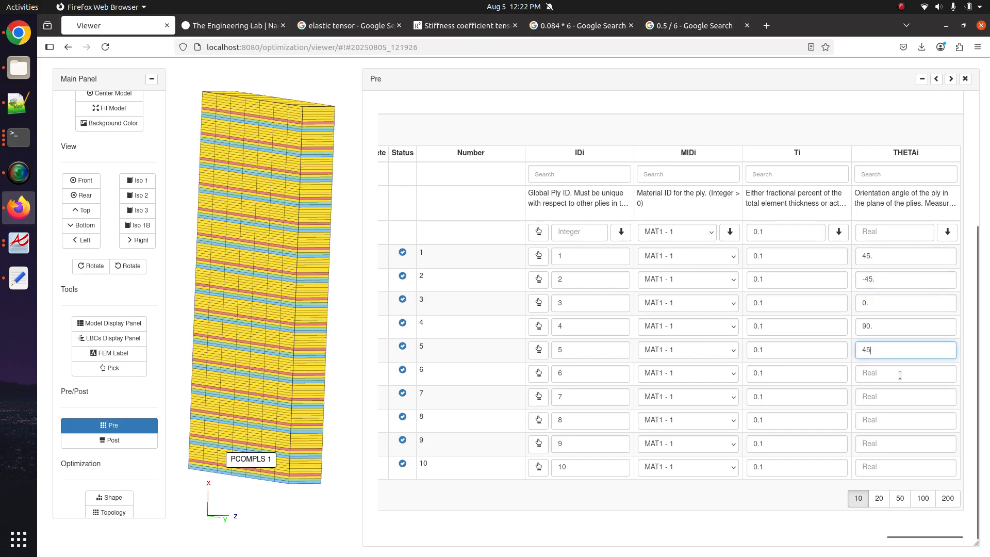
{"action": "left_click", "coordinate": [900, 373]}
{"action": "type", "text": "-45."}
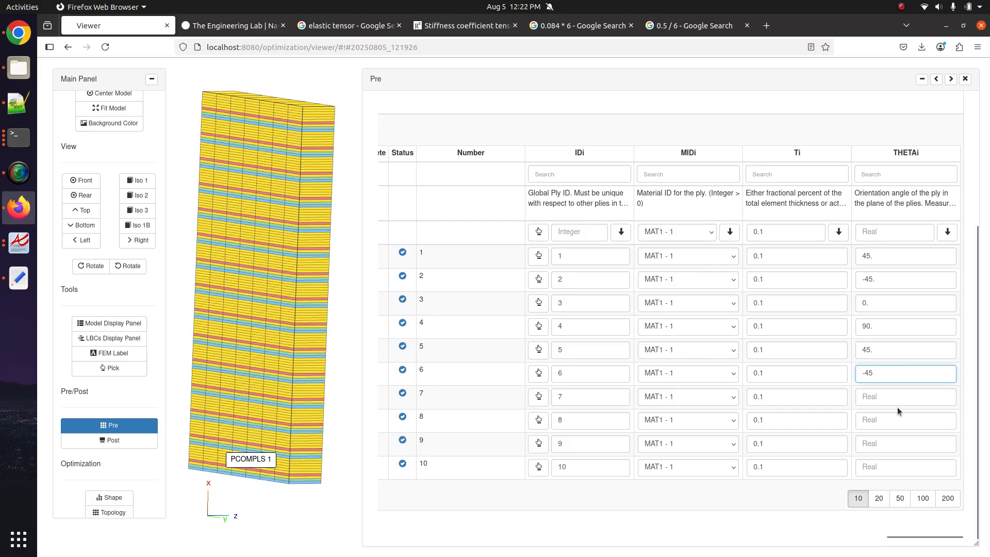
{"action": "left_click", "coordinate": [900, 396]}
{"action": "type", "text": "0"}
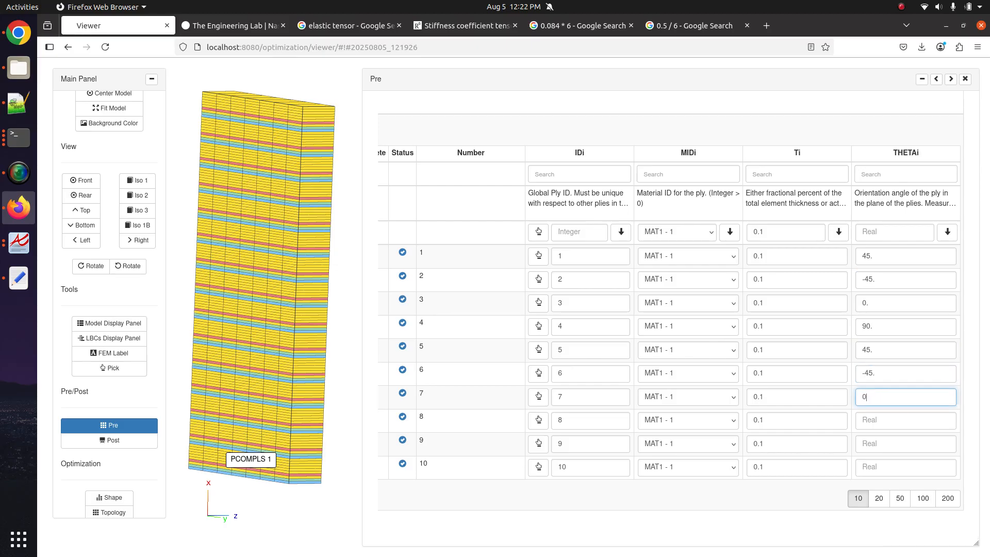
{"action": "type", "text": "."}
{"action": "left_click", "coordinate": [919, 420]}
{"action": "type", "text": "9"}
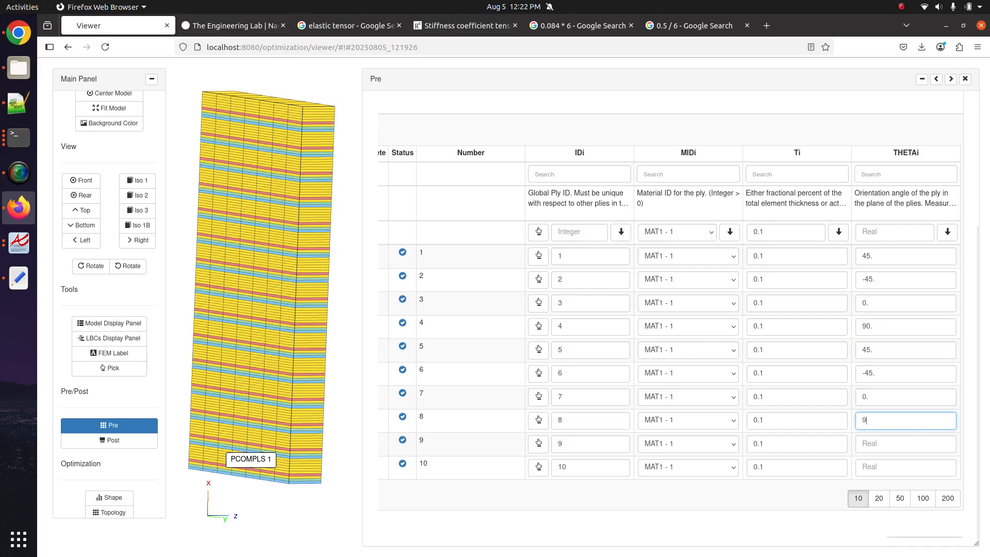
{"action": "type", "text": "0."}
{"action": "left_click", "coordinate": [904, 444]}
{"action": "type", "text": "45."}
{"action": "left_click", "coordinate": [897, 469]}
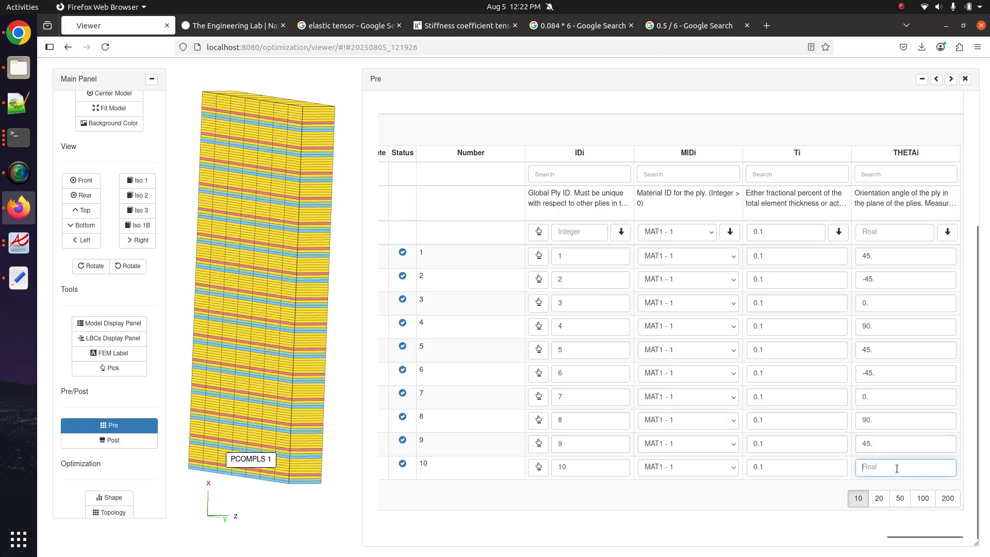
{"action": "type", "text": "-45"}
{"action": "left_click_drag", "start_coordinate": [336, 270], "coordinate": [288, 192]}
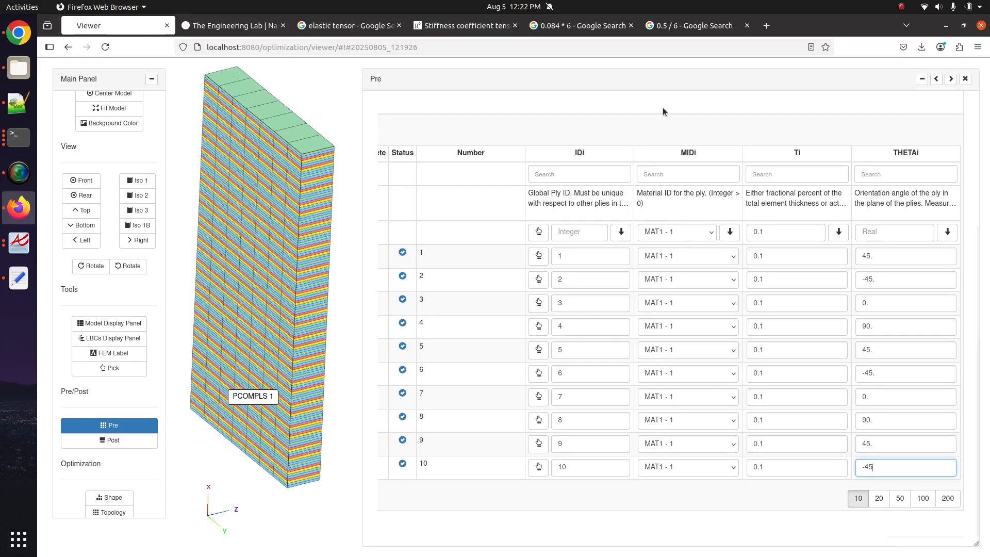
{"action": "scroll", "coordinate": [773, 129], "scroll_direction": "up", "scroll_amount": 4}
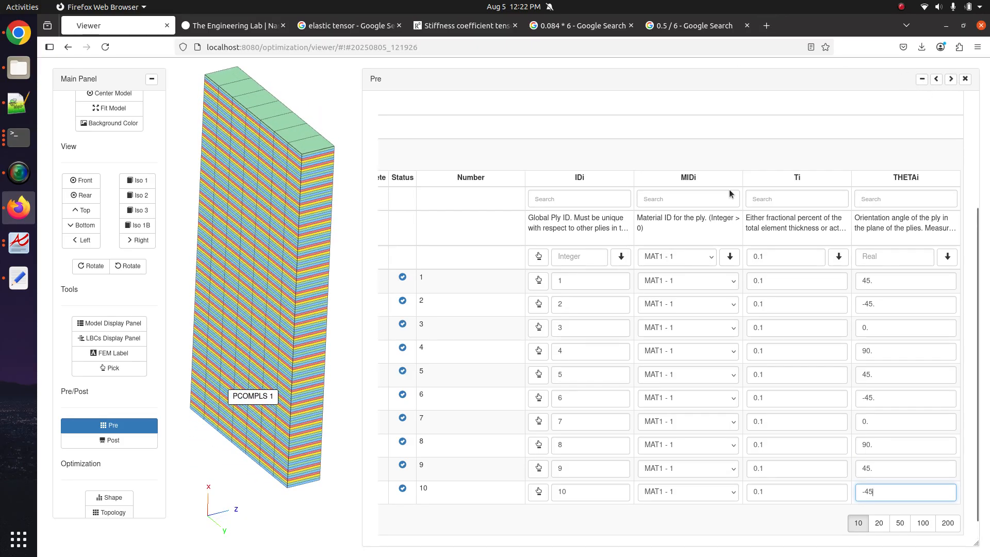
- Upload the ten-ply model BDF and immediately run the Nastran job
{"action": "left_click", "coordinate": [805, 111]}
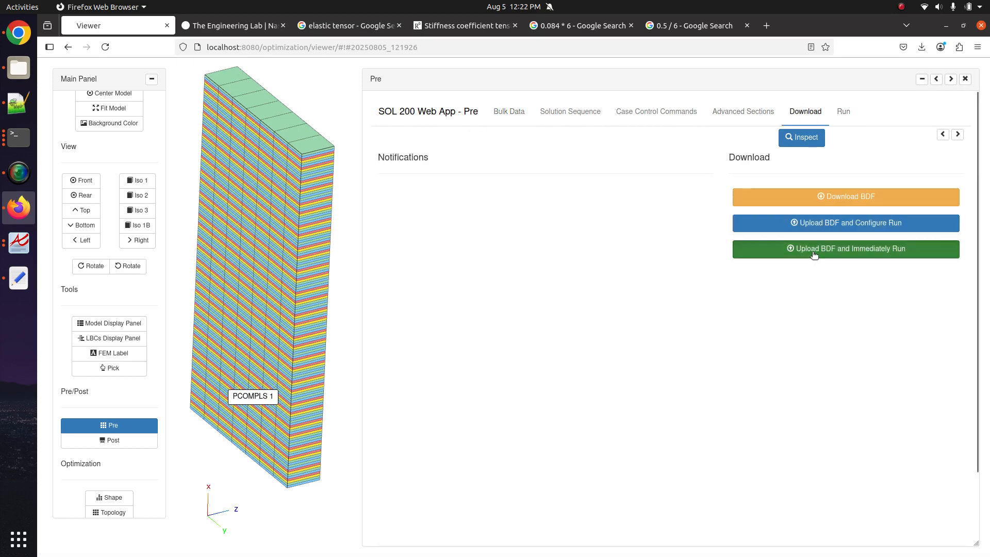
{"action": "left_click", "coordinate": [846, 249]}
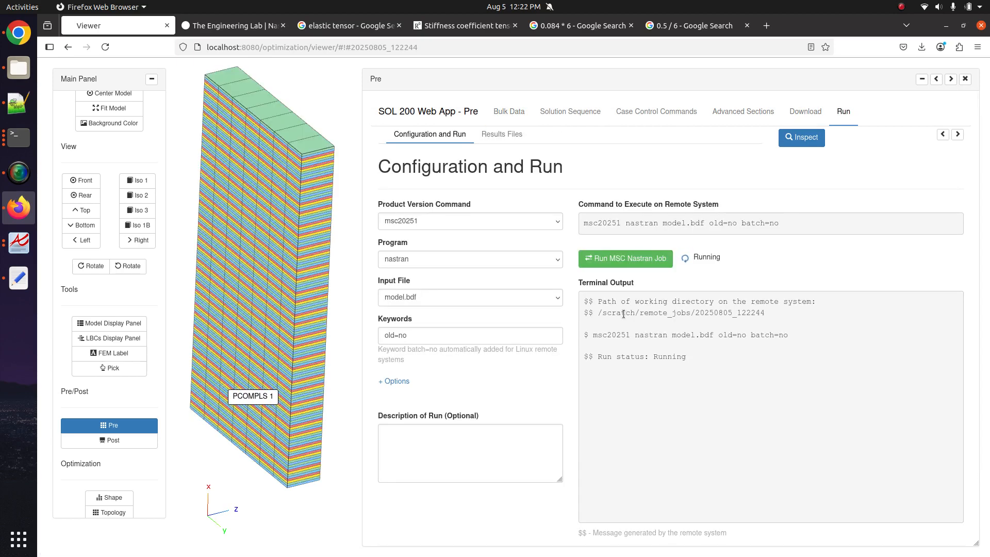
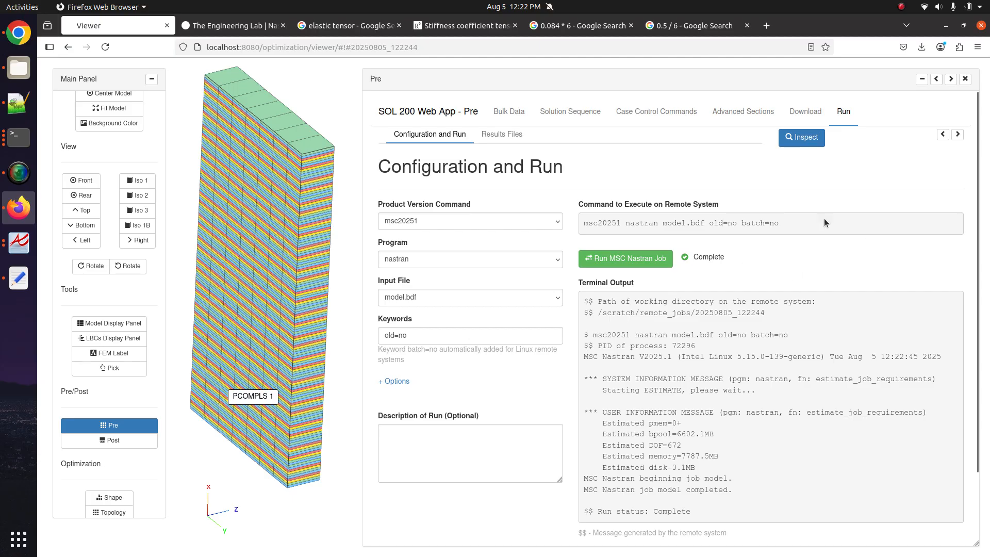
- Open model.f06 from the Results Files and scroll down to its analysis summary and END OF JOB
{"action": "left_click", "coordinate": [506, 135]}
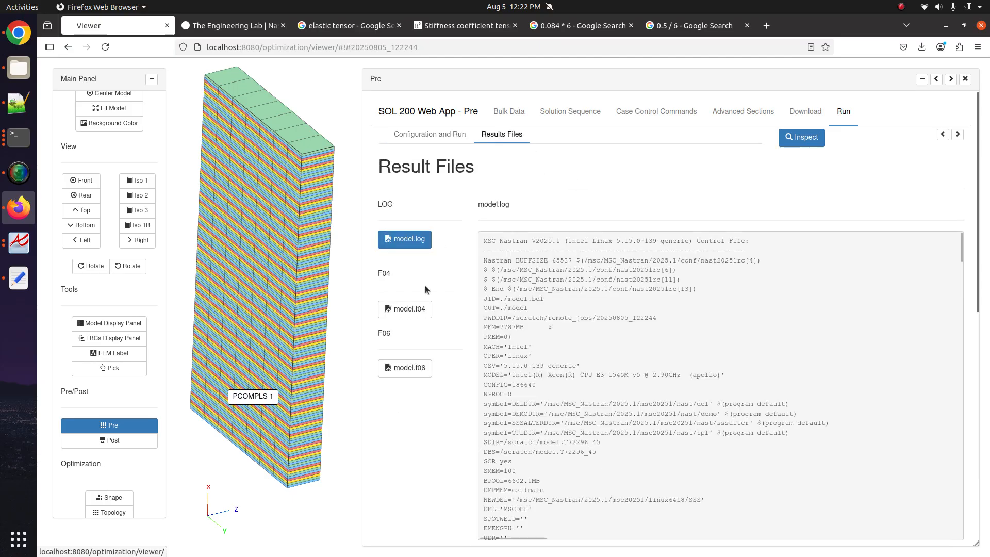
{"action": "left_click", "coordinate": [415, 367]}
{"action": "scroll", "coordinate": [583, 377], "scroll_direction": "down", "scroll_amount": 5}
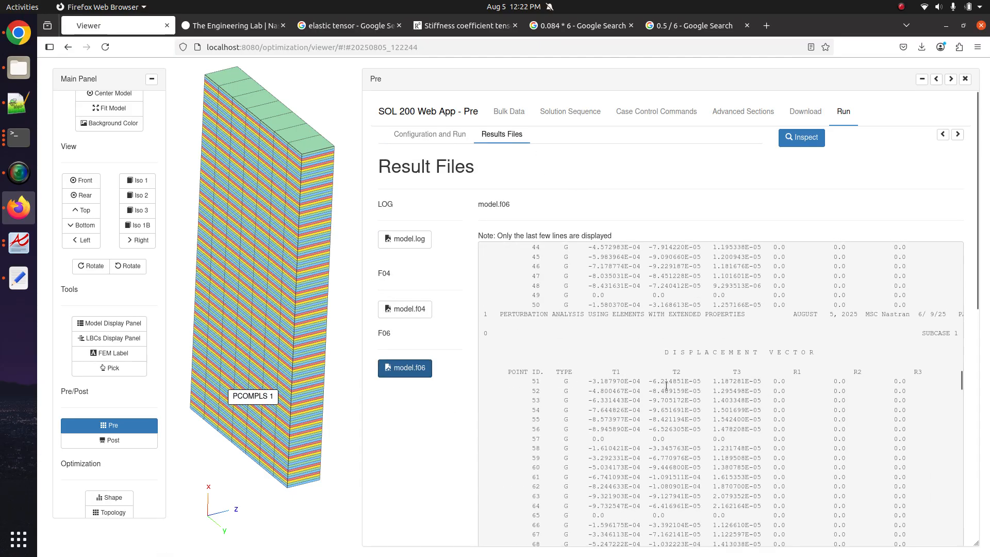
{"action": "left_click_drag", "start_coordinate": [647, 367], "coordinate": [713, 469]}
{"action": "scroll", "coordinate": [669, 433], "scroll_direction": "down", "scroll_amount": 12}
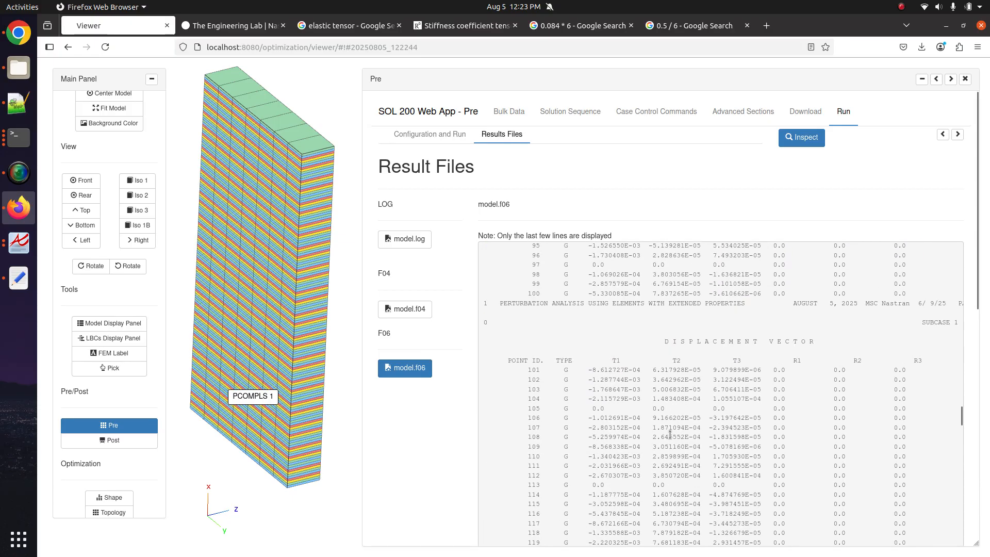
{"action": "scroll", "coordinate": [669, 433], "scroll_direction": "down", "scroll_amount": 17}
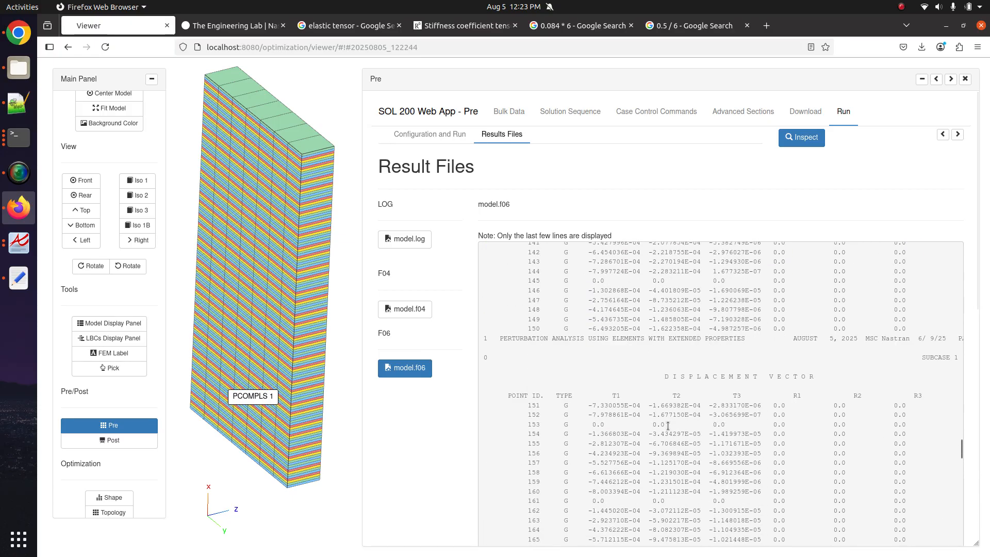
{"action": "scroll", "coordinate": [667, 425], "scroll_direction": "down", "scroll_amount": 15}
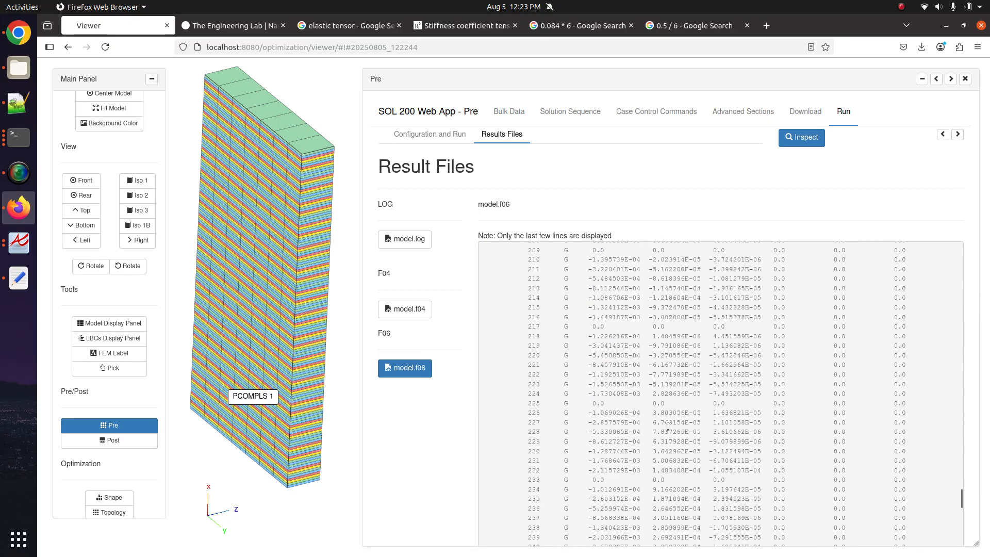
- Widen then restore the results panel, and rotate the laminate model to see its top face
{"action": "left_click", "coordinate": [937, 80]}
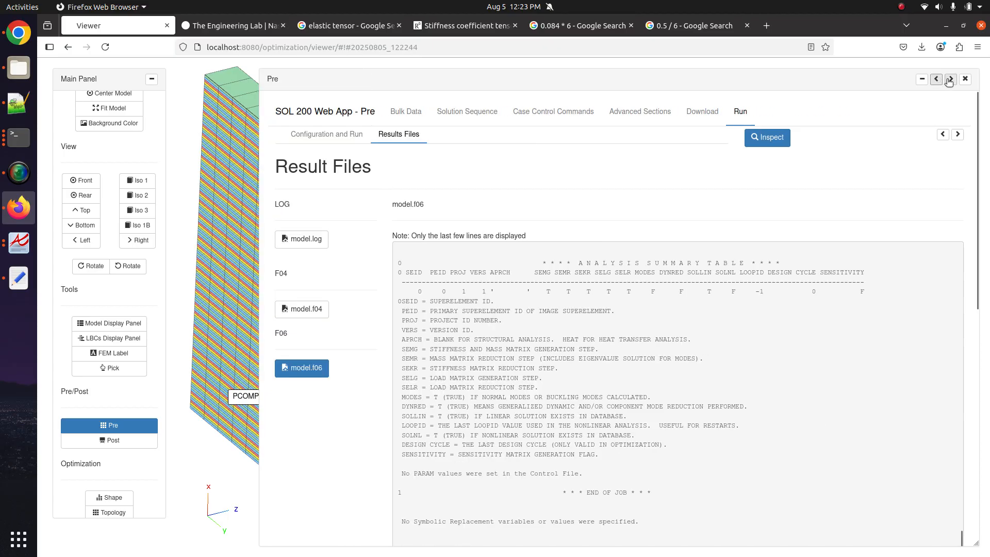
{"action": "left_click", "coordinate": [949, 80]}
{"action": "scroll", "coordinate": [399, 356], "scroll_direction": "down", "scroll_amount": 1}
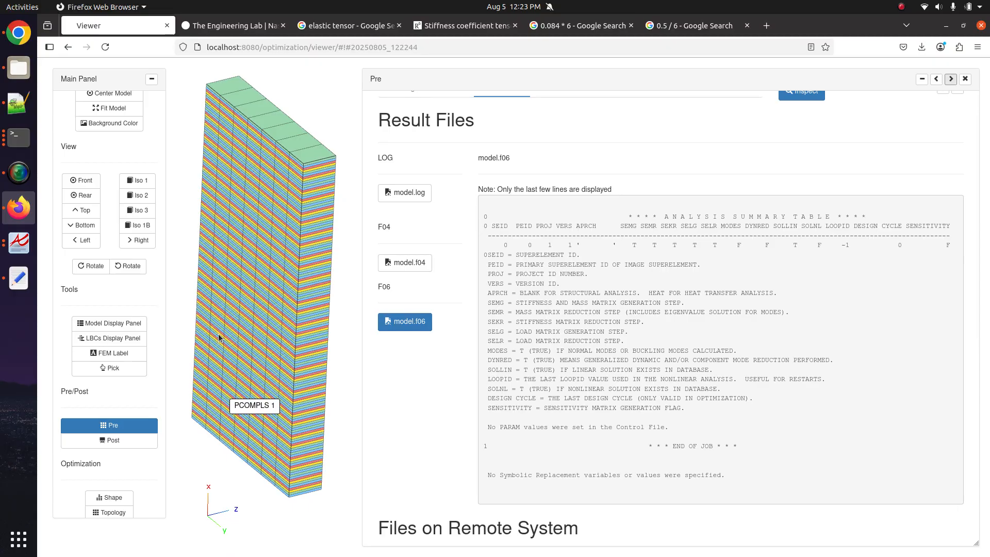
{"action": "scroll", "coordinate": [381, 338], "scroll_direction": "up", "scroll_amount": 1}
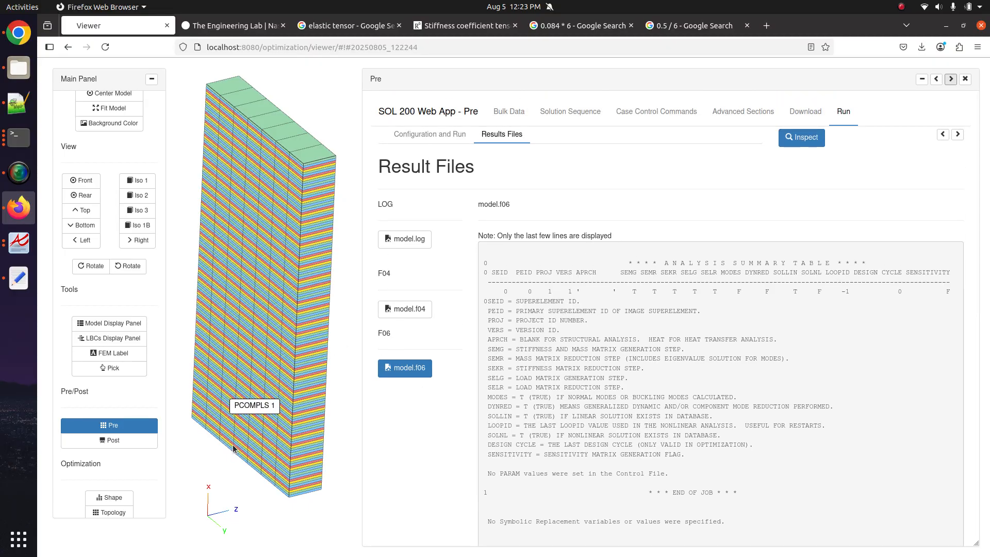
{"action": "left_click_drag", "start_coordinate": [240, 414], "coordinate": [253, 431]}
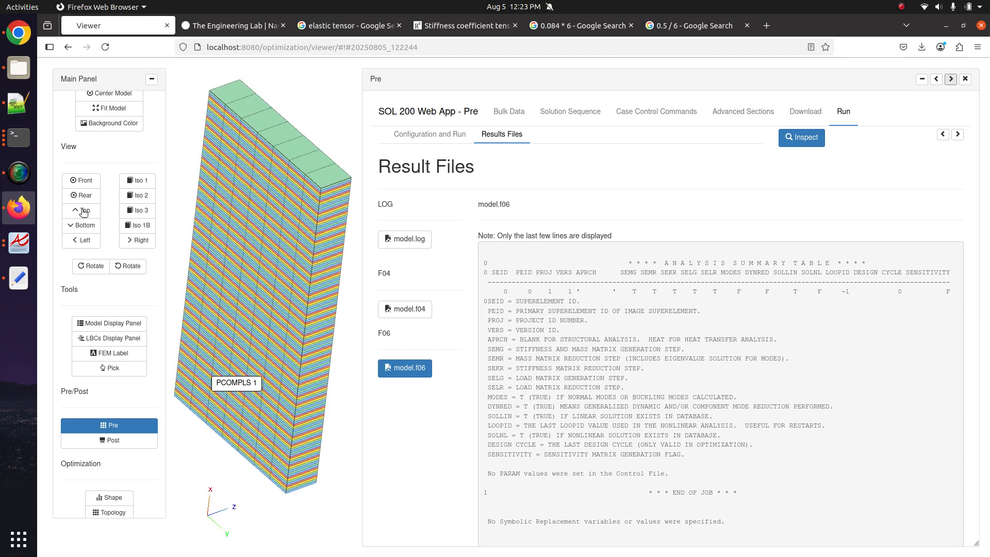
- In a new Notepad++ note, write '1,000 coordinate system (CORD1) to define the material coordinate system for each element'
{"action": "left_click", "coordinate": [17, 103]}
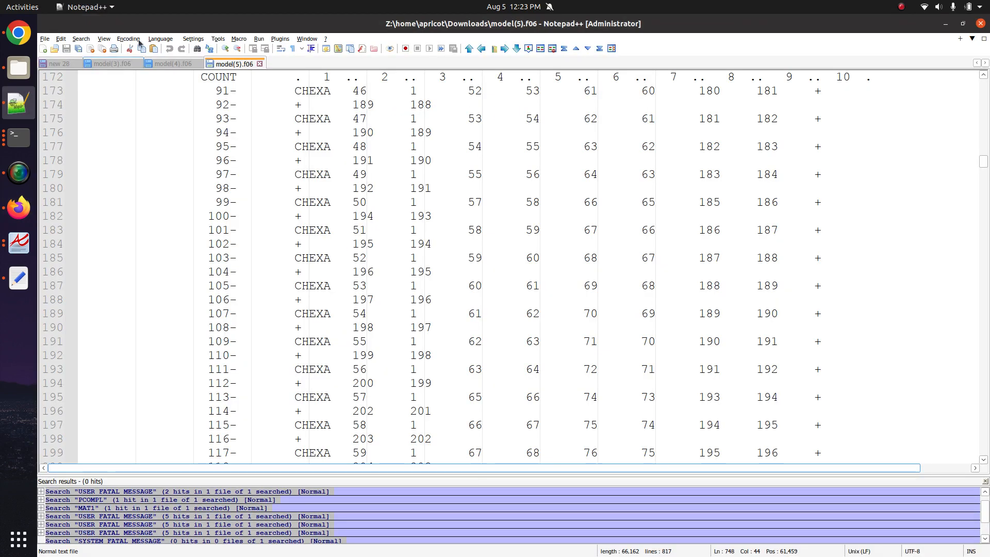
{"action": "left_click", "coordinate": [43, 50]}
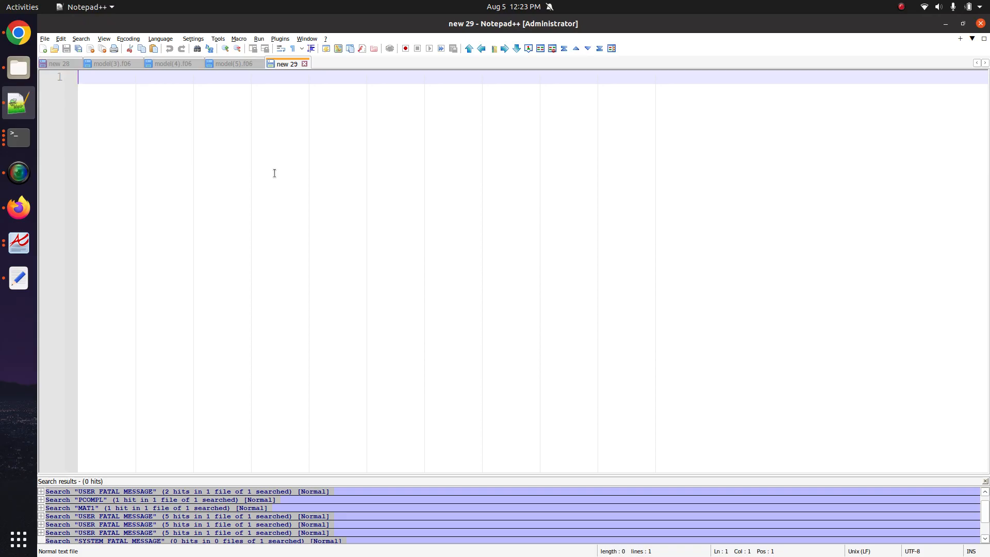
{"action": "type", "text": "1,000 "}
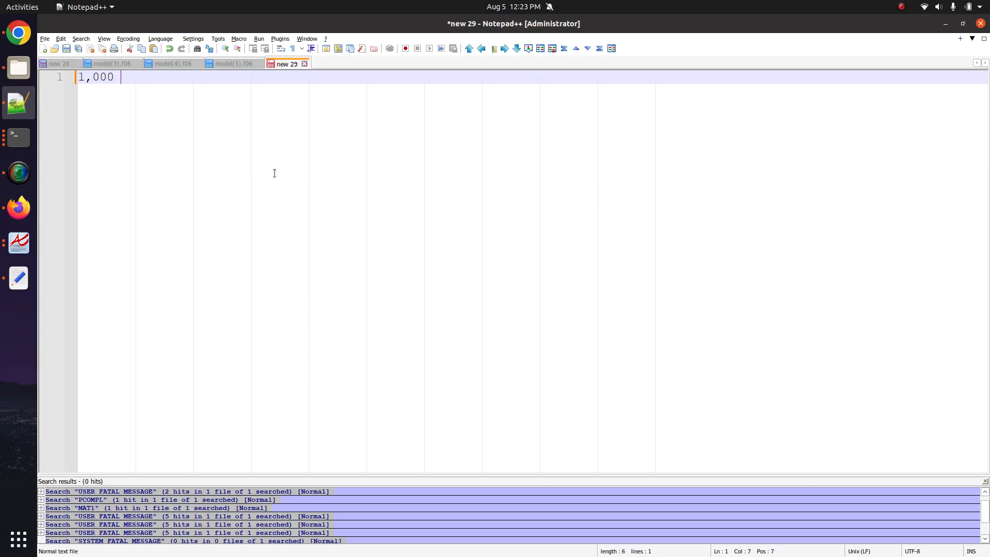
{"action": "type", "text": "coordinate system (CORD1"}
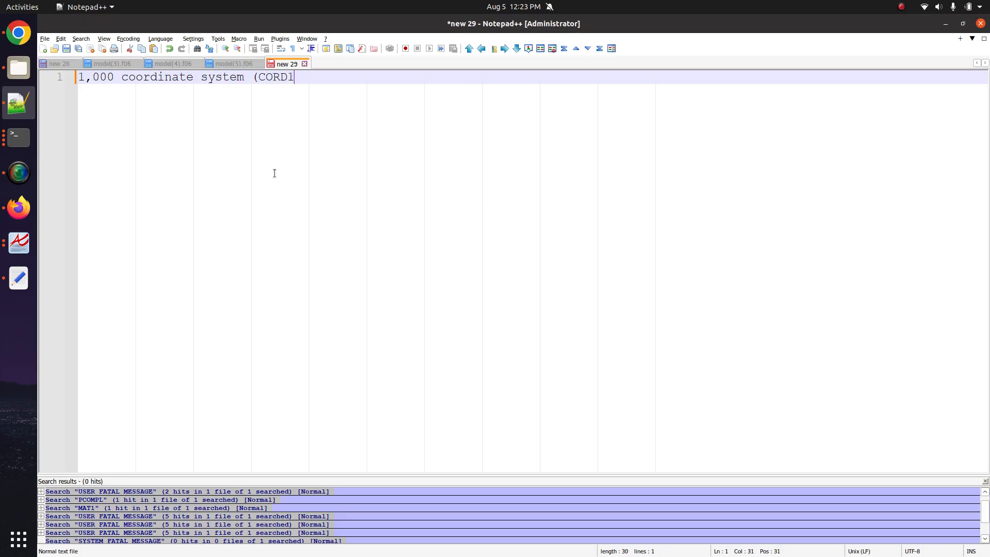
{"action": "type", "text": ") "}
{"action": "type", "text": " to def"}
{"action": "key", "text": "BackSpace"}
{"action": "type", "text": "to define the material co"}
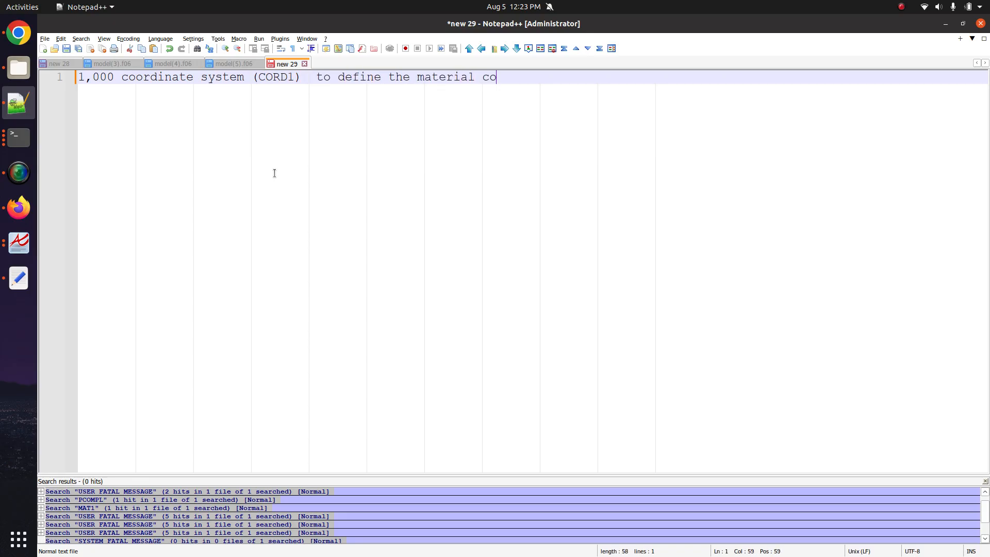
{"action": "type", "text": "ordinate system f"}
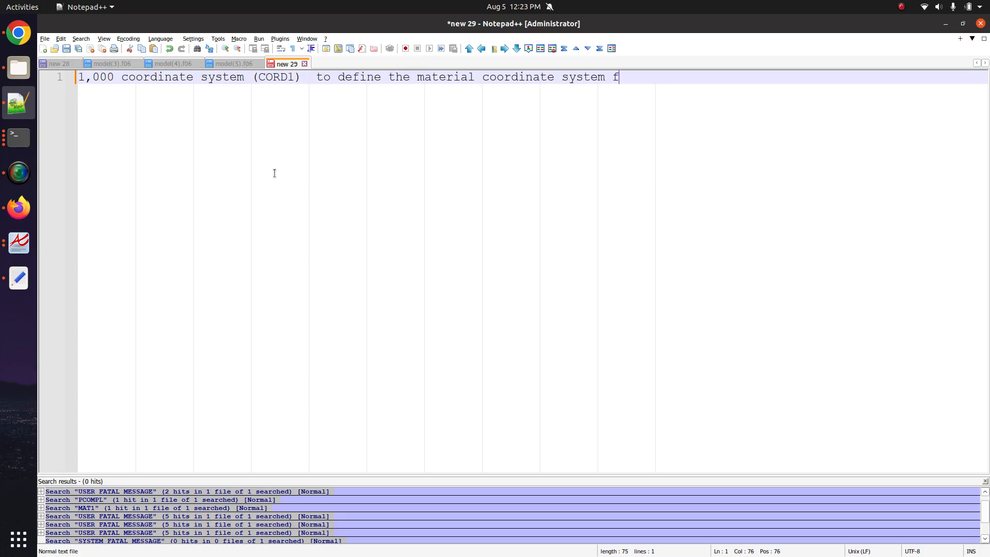
{"action": "type", "text": "or each each element"}
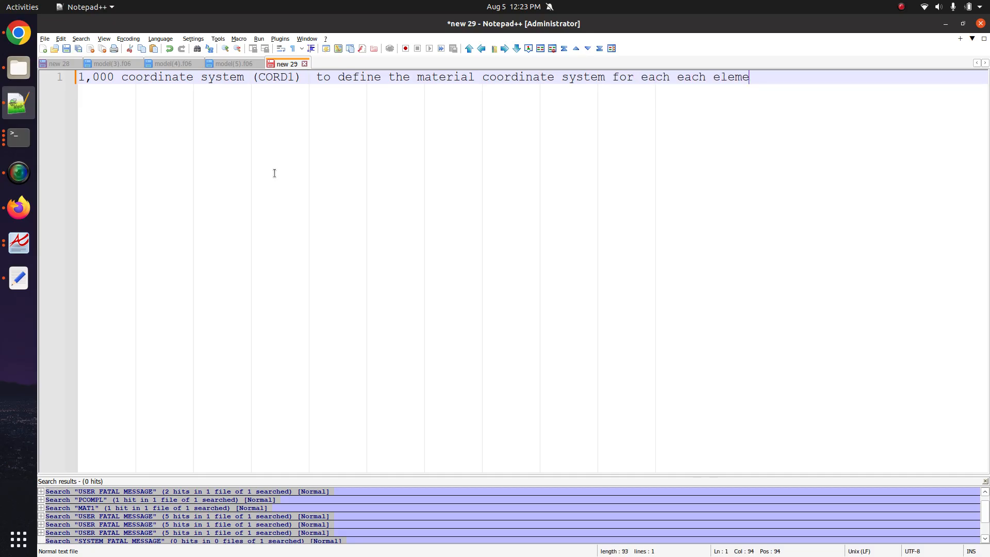
{"action": "key", "text": "Return"}
{"action": "key", "text": "Return"}
{"action": "key", "text": "Return"}
{"action": "key", "text": "Return"}
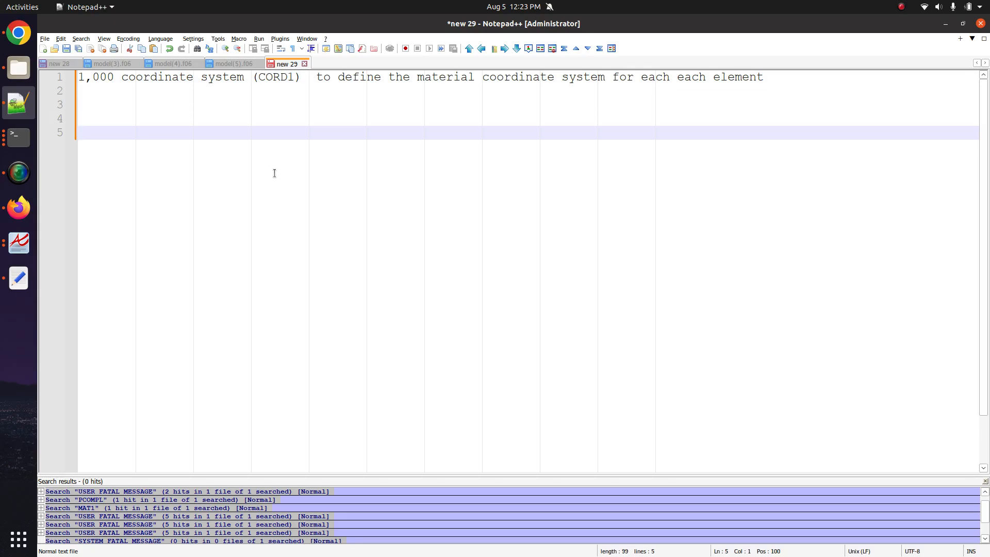
- Add the note that CQUAD4 and the PCOMP use 1 coordinate CS to orient the material CS
{"action": "type", "text": "QQUAD4 and the P"}
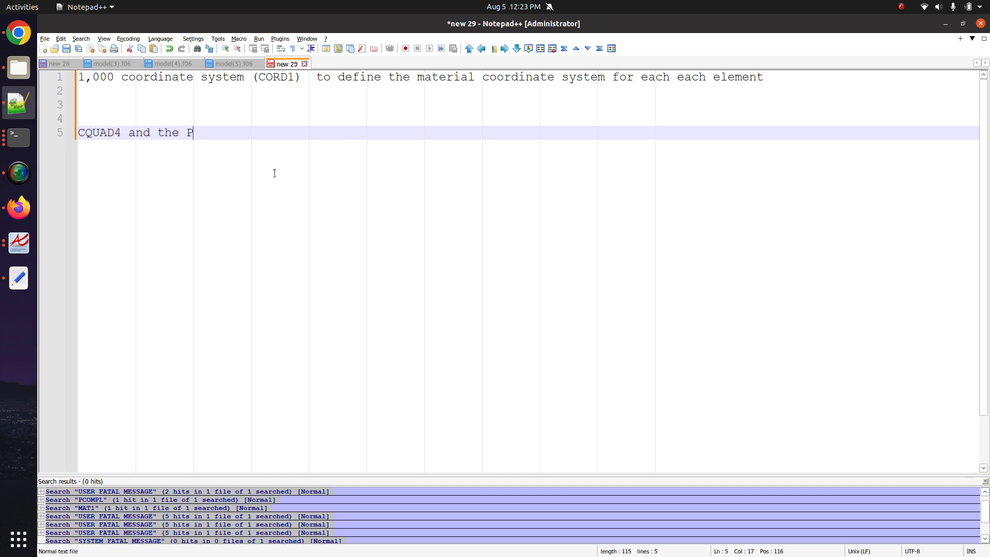
{"action": "type", "text": "COMP"}
{"action": "key", "text": "Return"}
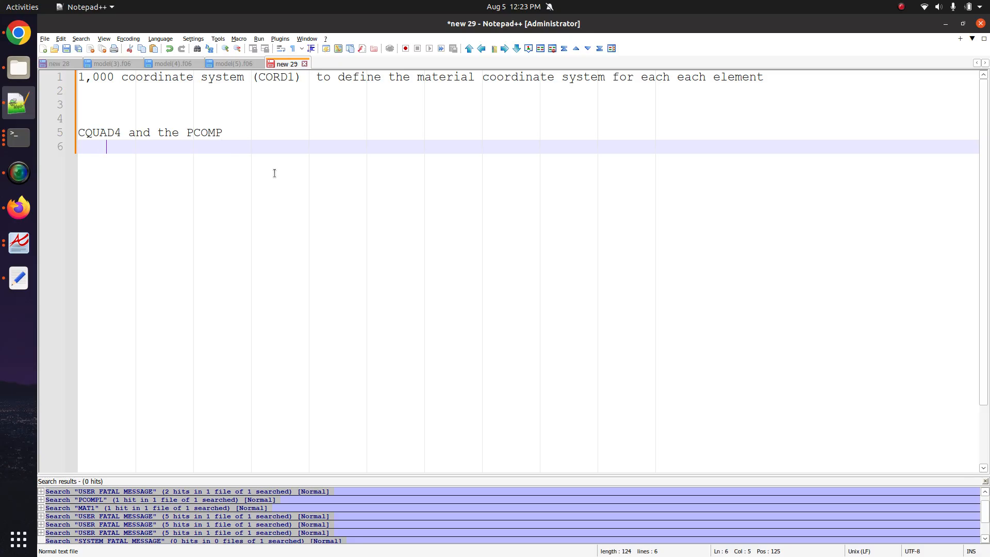
{"action": "left_click", "coordinate": [18, 207]}
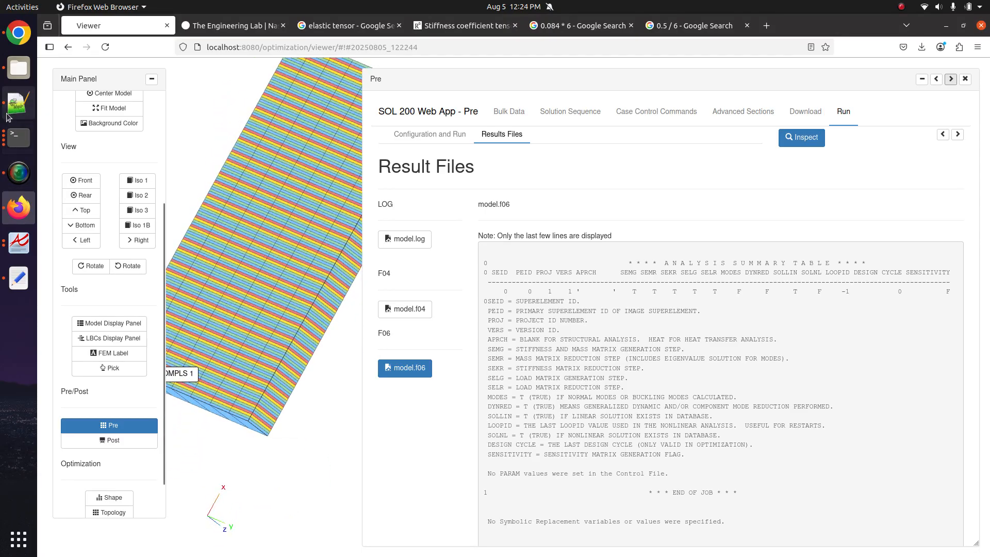
{"action": "left_click", "coordinate": [18, 103]}
{"action": "type", "text": "coord"}
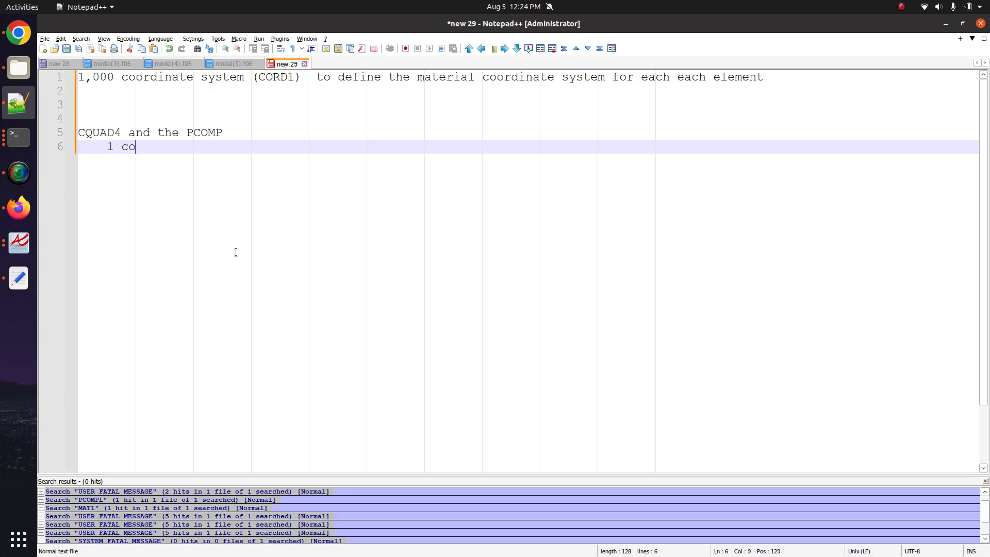
{"action": "key", "text": "BackSpace"}
{"action": "key", "text": "BackSpace"}
{"action": "key", "text": "BackSpace"}
{"action": "type", "text": "ordinate tCS to orient the "}
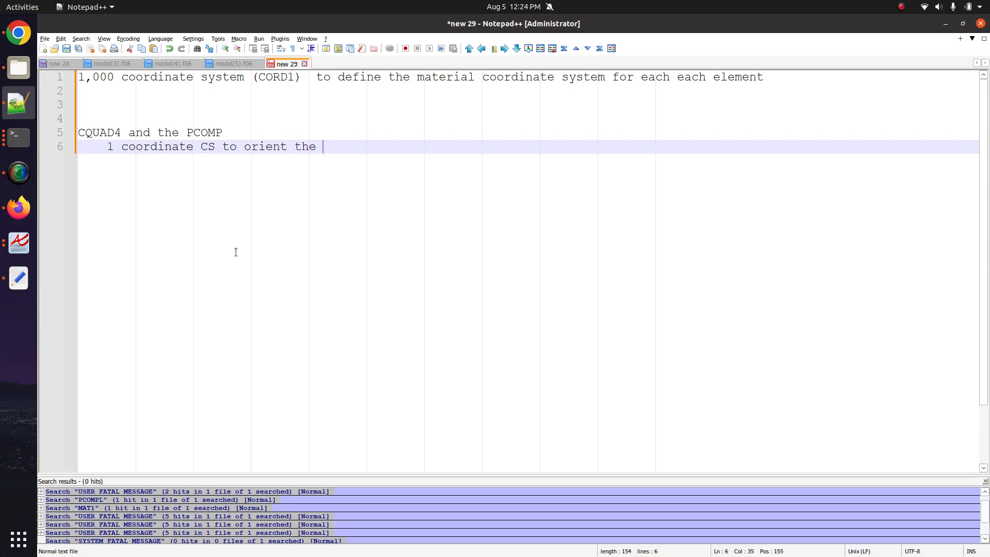
{"action": "type", "text": "material CS"}
{"action": "key", "text": "Return"}
{"action": "key", "text": "Return"}
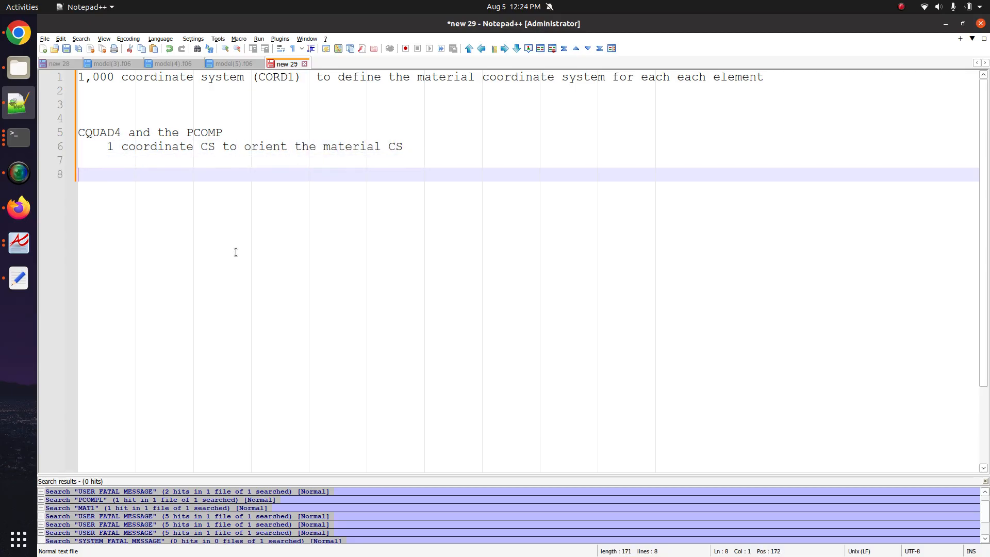
- Select note lines 5–7, then return to the SOL 200 viewer in the browser
{"action": "left_click", "coordinate": [352, 93]}
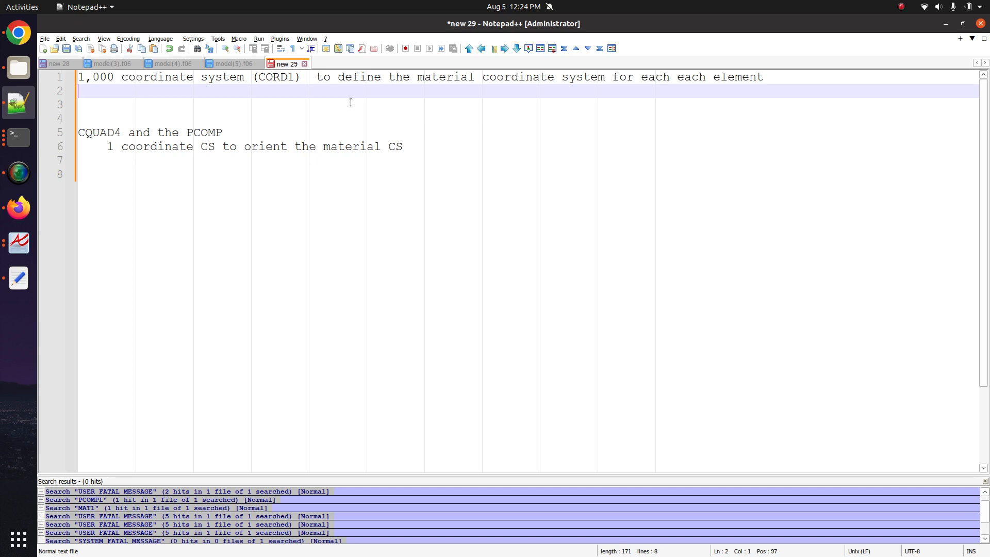
{"action": "left_click", "coordinate": [218, 175]}
{"action": "key", "text": "shift+Up"}
{"action": "key", "text": "shift+Up"}
{"action": "key", "text": "shift+Up"}
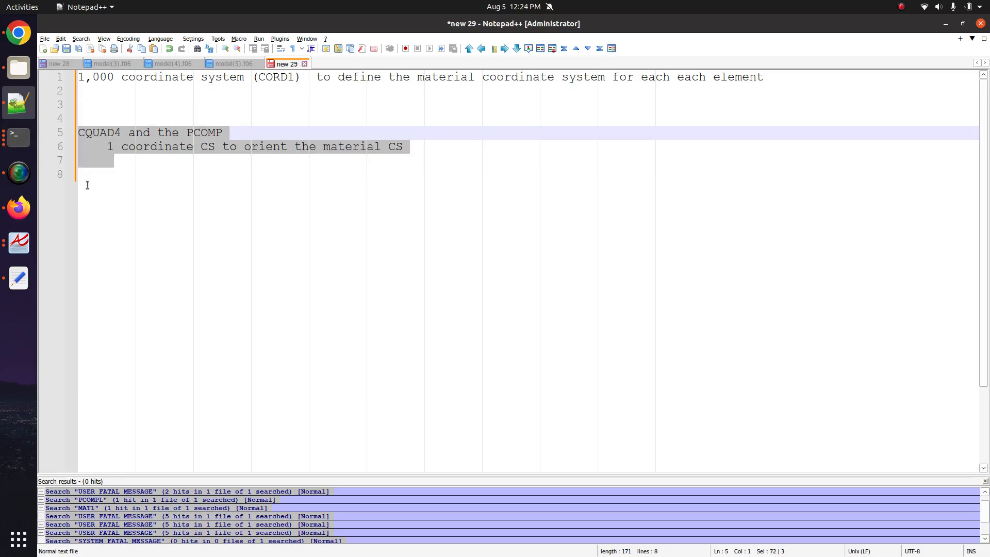
{"action": "left_click_drag", "start_coordinate": [106, 172], "coordinate": [65, 140]}
{"action": "left_click", "coordinate": [19, 33]}
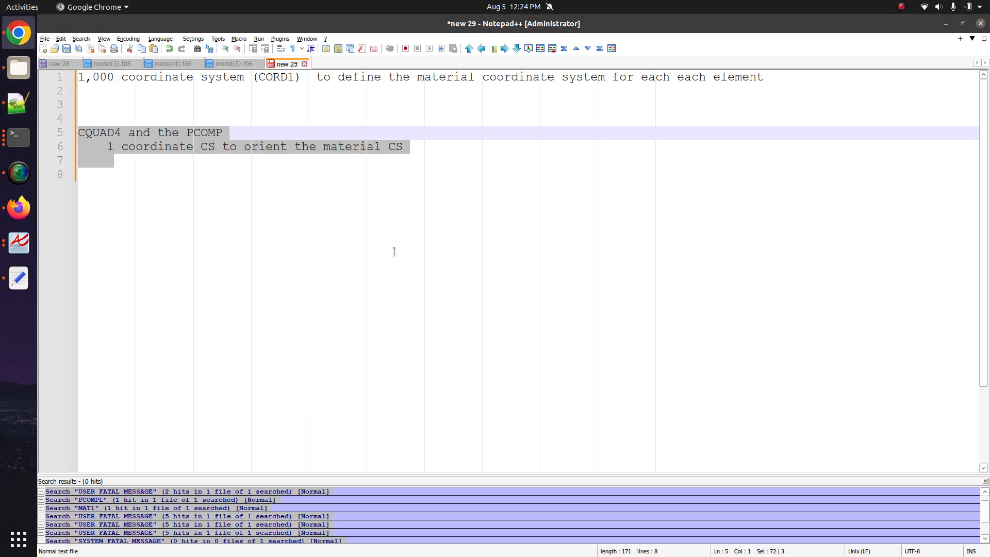
{"action": "left_click", "coordinate": [19, 208]}
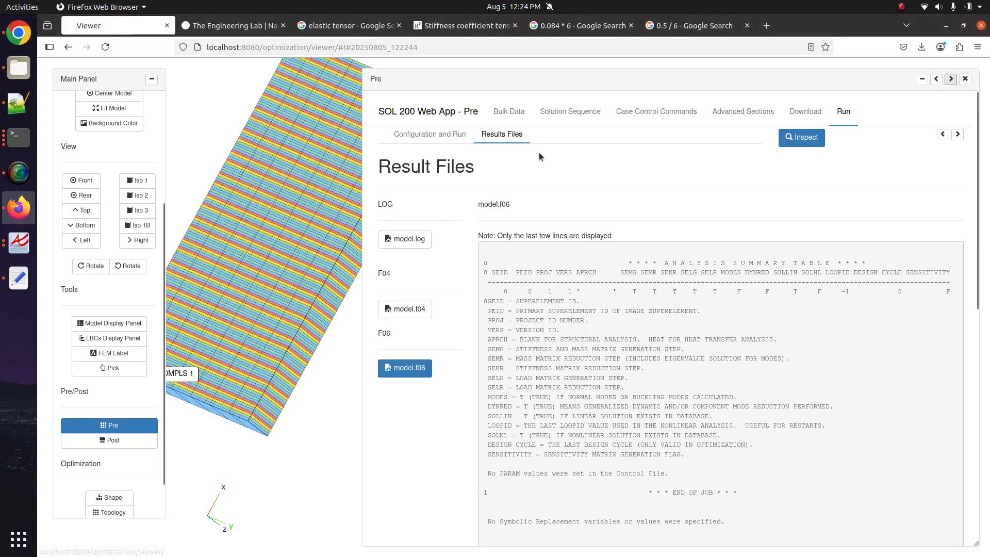
- Open Bulk Data Select Entry, listing all entries with their descriptions shown
{"action": "left_click", "coordinate": [509, 111]}
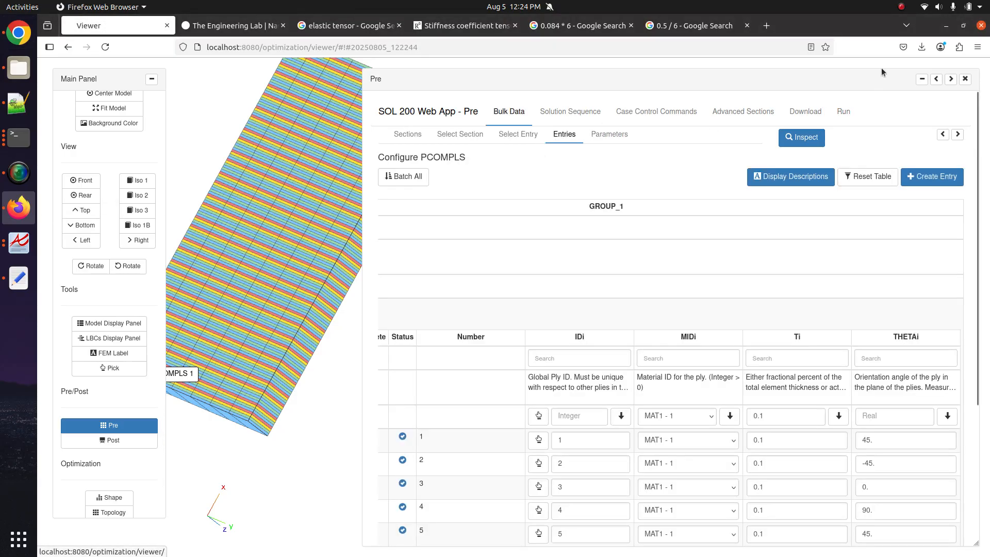
{"action": "left_click", "coordinate": [936, 79]}
{"action": "left_click", "coordinate": [221, 135]}
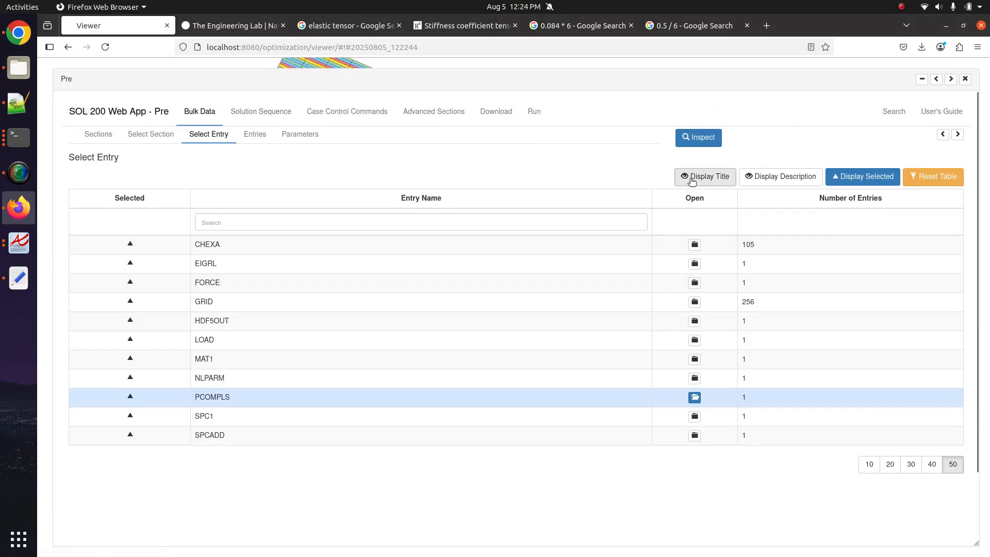
{"action": "left_click", "coordinate": [862, 176]}
{"action": "left_click", "coordinate": [781, 176]}
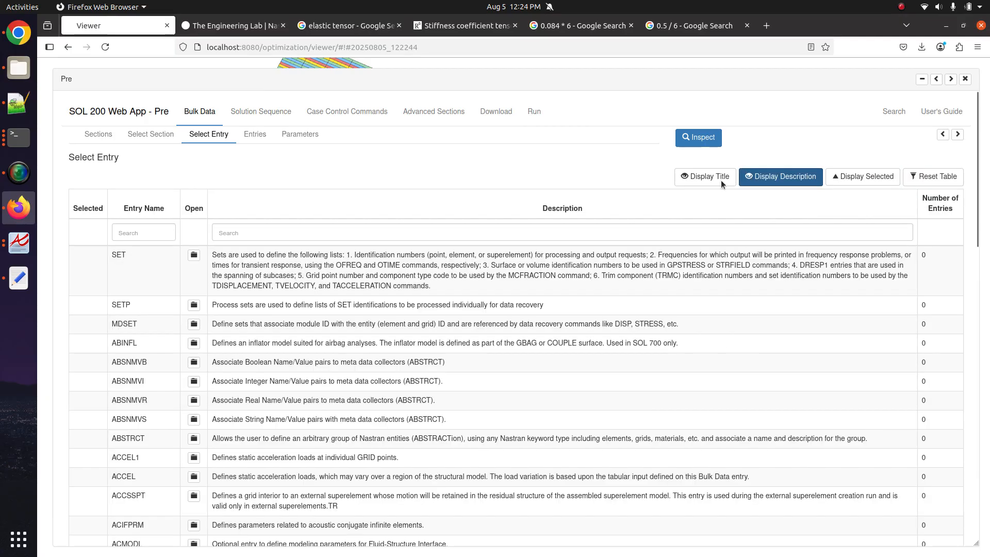
- Filter entry descriptions for 'pcompl' and open the NLMOPTS entry's configuration
{"action": "left_click", "coordinate": [381, 236]}
{"action": "type", "text": "pcompls"}
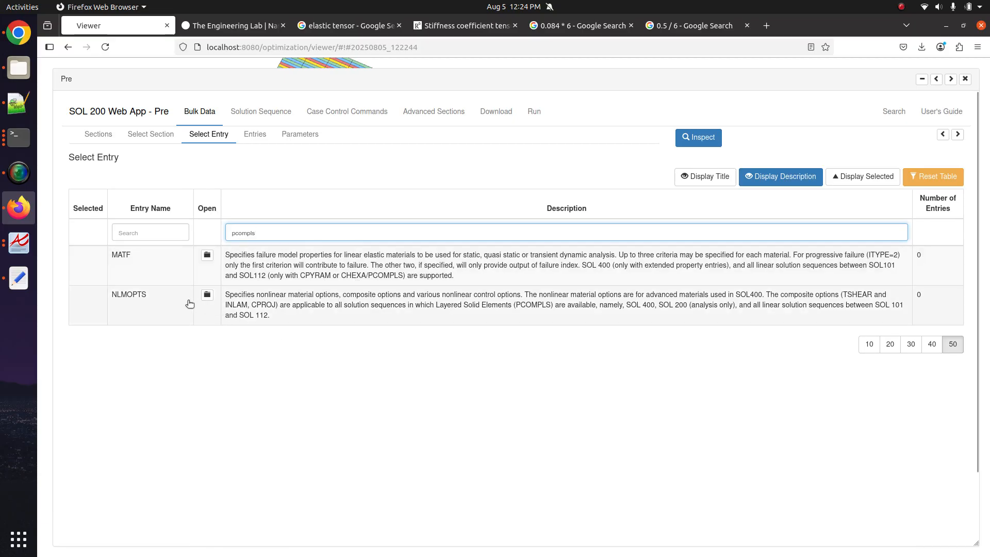
{"action": "mouse_move", "coordinate": [124, 299]}
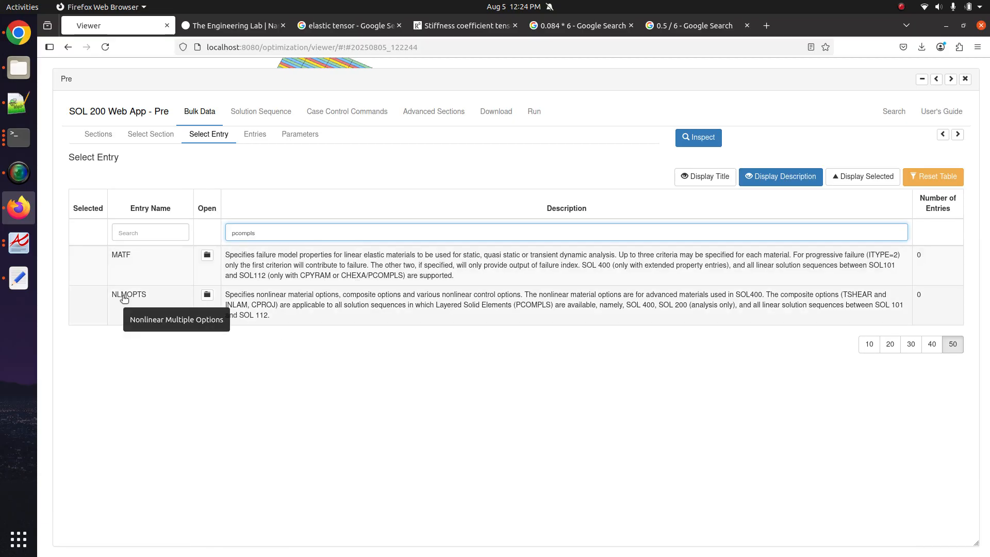
{"action": "left_click", "coordinate": [207, 295]}
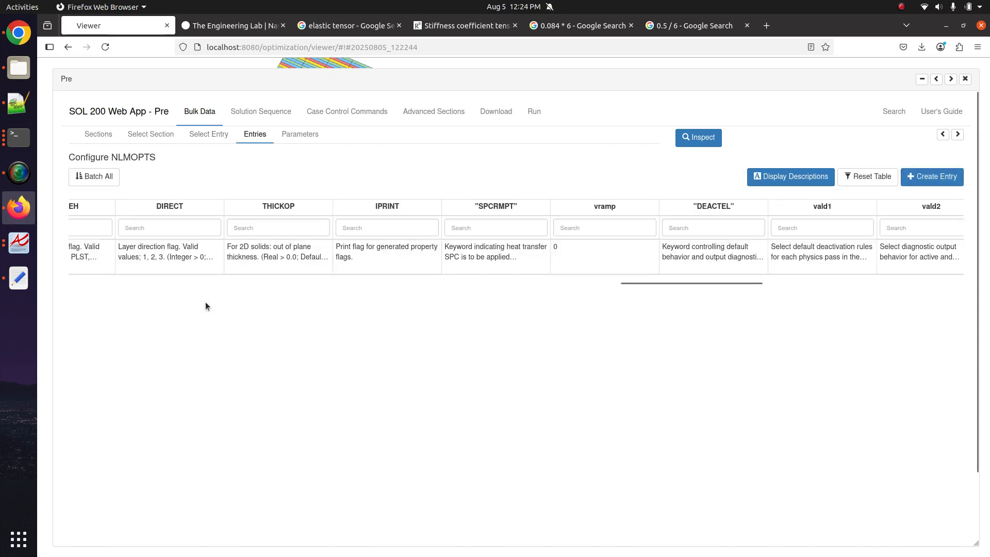
{"action": "left_click_drag", "start_coordinate": [630, 283], "coordinate": [74, 298]}
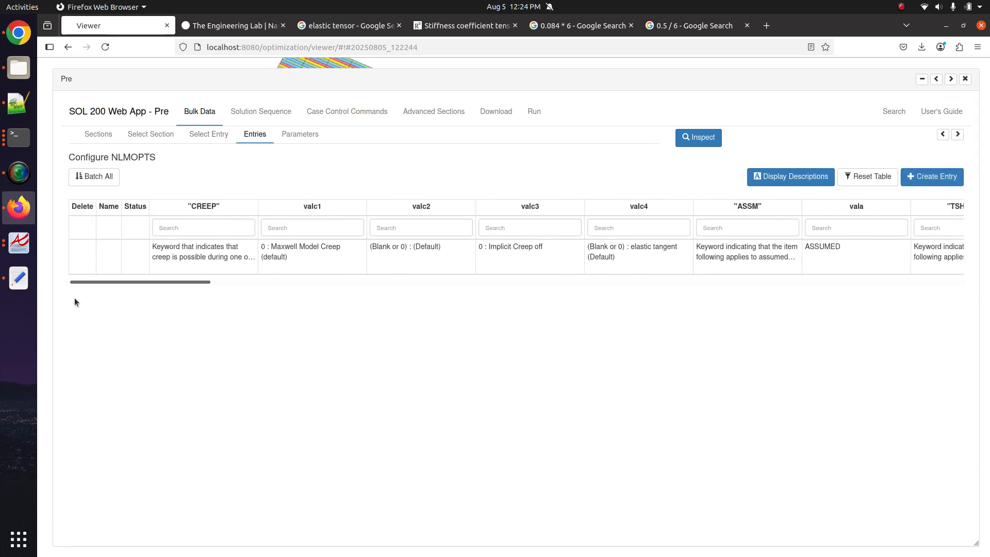
- Create a new NLMOPTS entry row and briefly search the page for 'NLCO'
{"action": "left_click", "coordinate": [903, 177]}
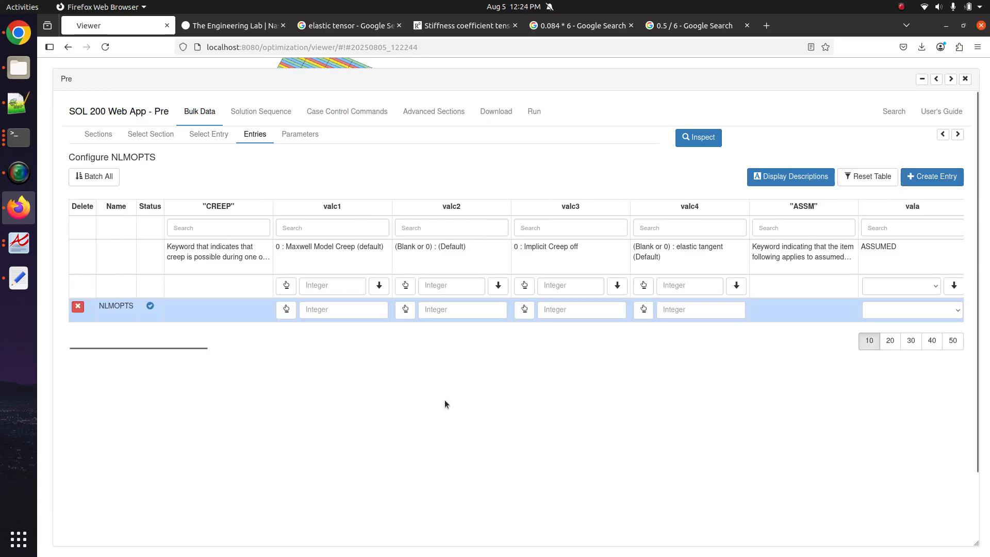
{"action": "key", "text": "ctrl+f"}
{"action": "type", "text": "NLCOMP"}
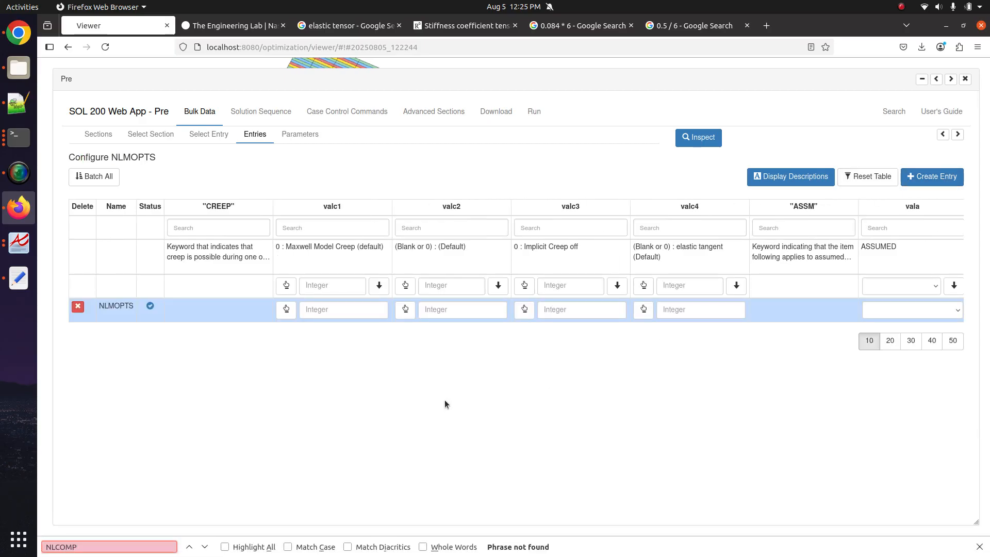
{"action": "key", "text": "Escape"}
- Scroll the NLMOPTS table right to the INLAM, vcoord and cproj columns
{"action": "scroll", "coordinate": [459, 345], "scroll_direction": "right", "scroll_amount": 2}
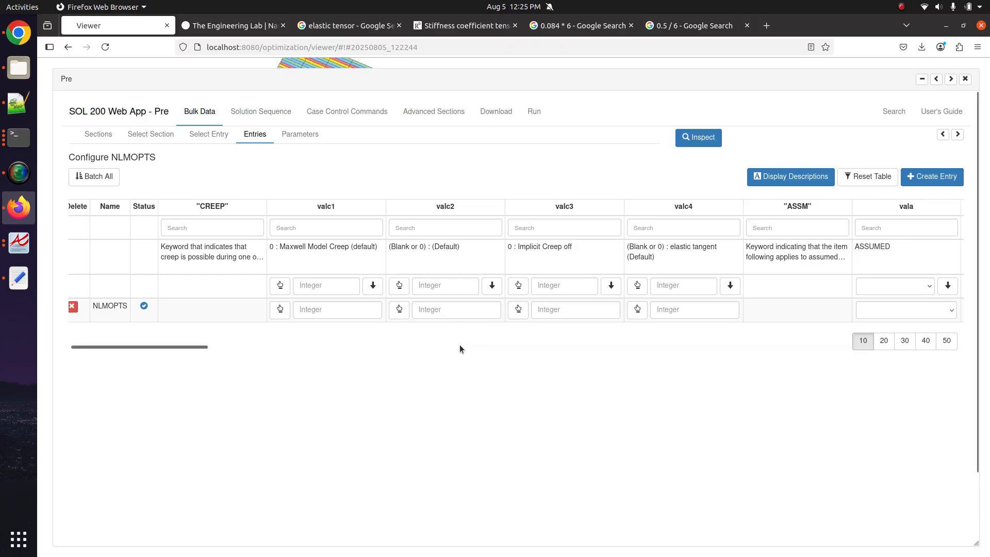
{"action": "scroll", "coordinate": [460, 348], "scroll_direction": "right", "scroll_amount": 10}
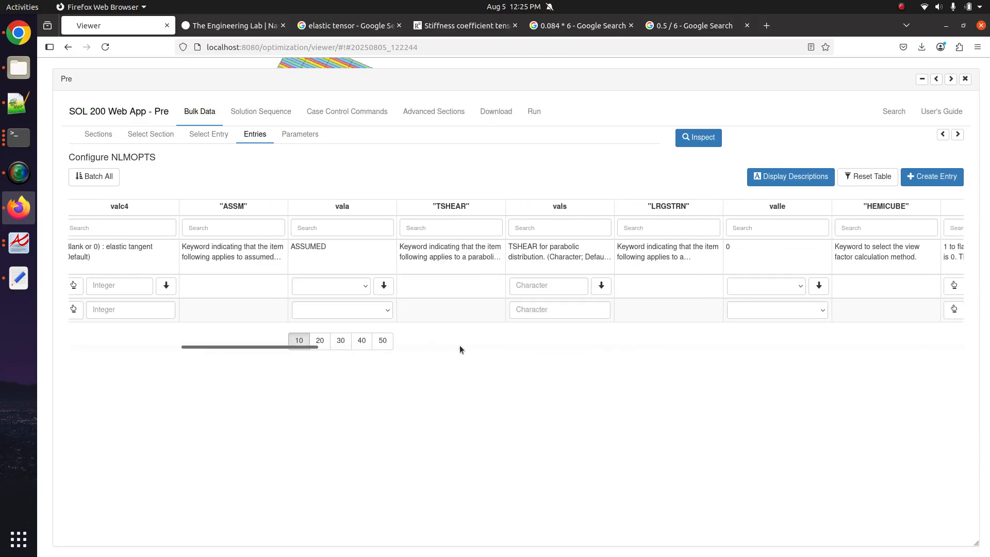
{"action": "scroll", "coordinate": [459, 348], "scroll_direction": "right", "scroll_amount": 10}
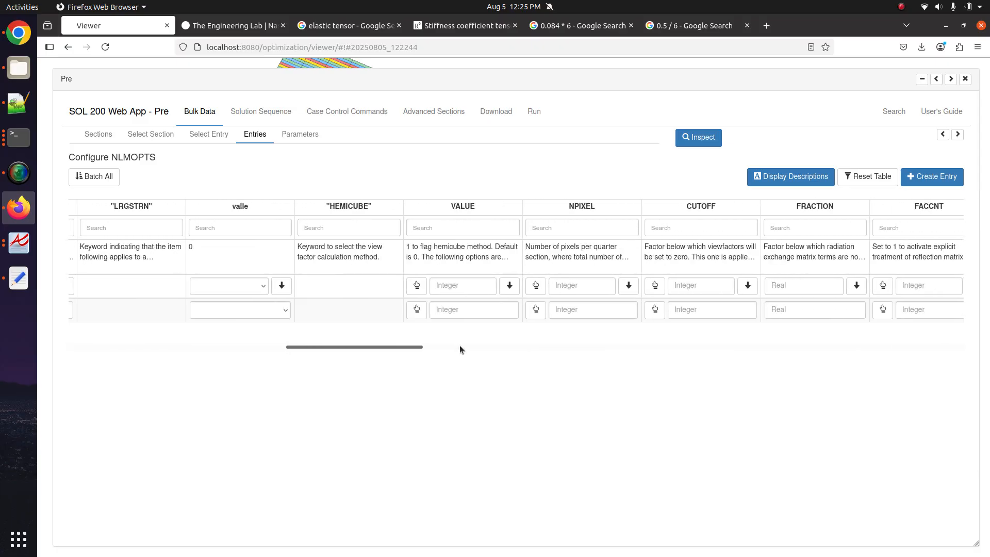
{"action": "scroll", "coordinate": [459, 348], "scroll_direction": "right", "scroll_amount": 10}
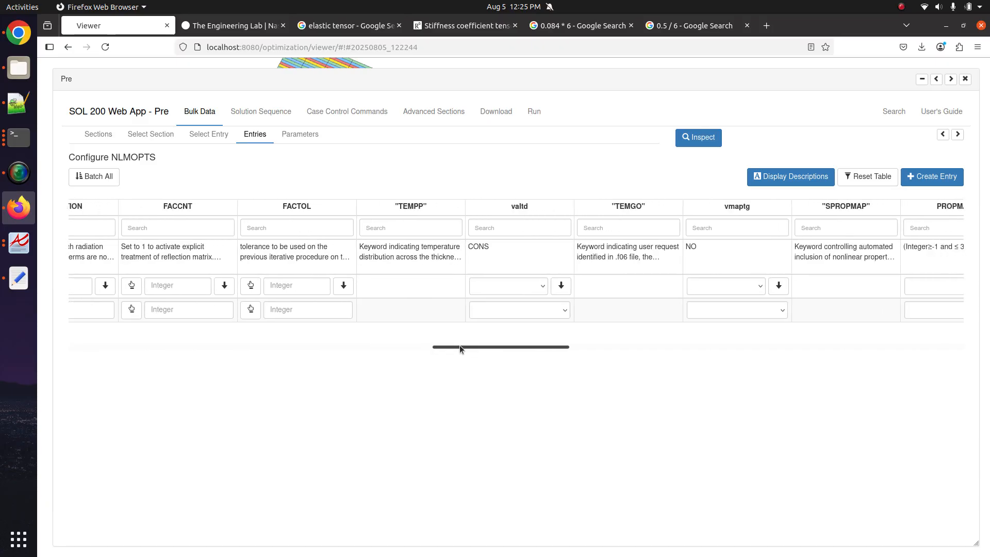
{"action": "scroll", "coordinate": [460, 344], "scroll_direction": "right", "scroll_amount": 10}
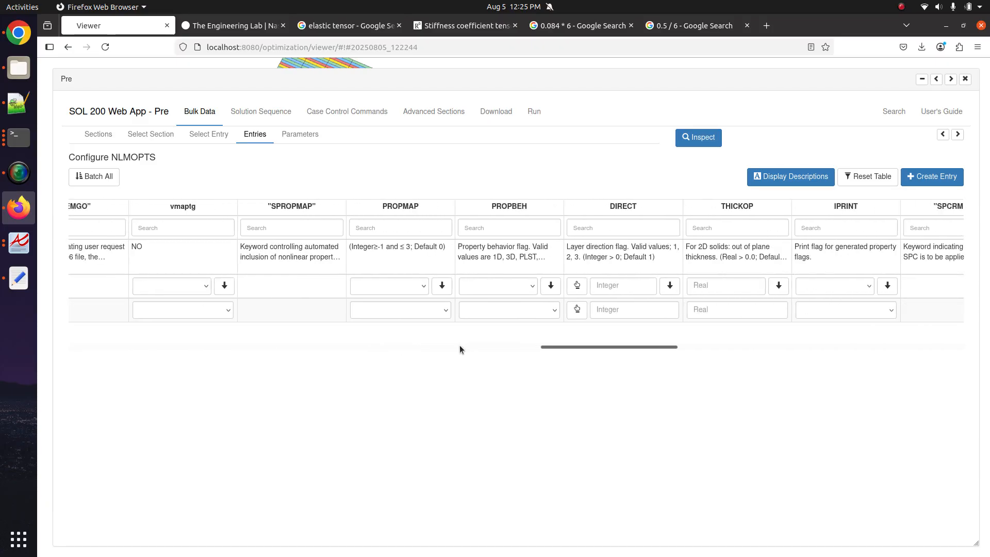
{"action": "scroll", "coordinate": [459, 349], "scroll_direction": "right", "scroll_amount": 5}
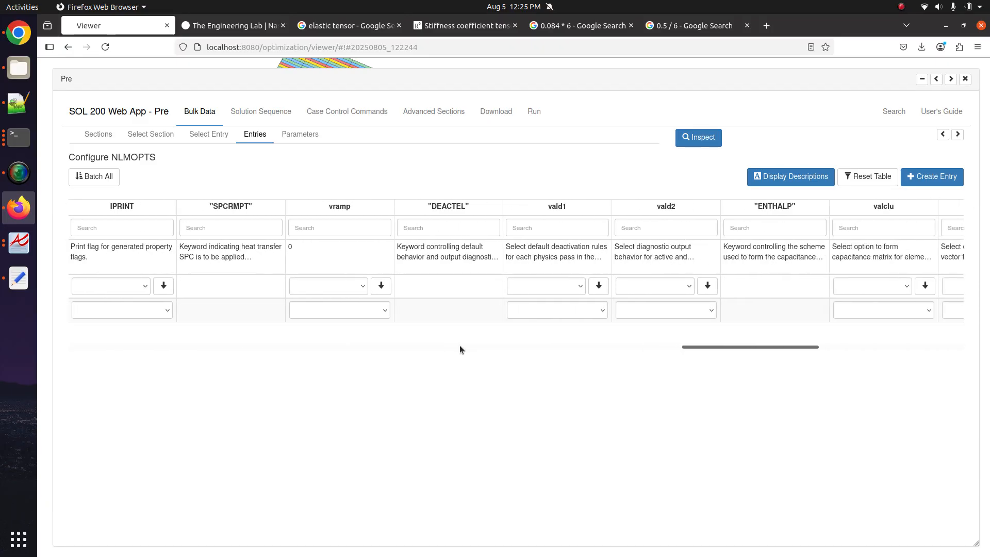
{"action": "scroll", "coordinate": [459, 346], "scroll_direction": "right", "scroll_amount": 7}
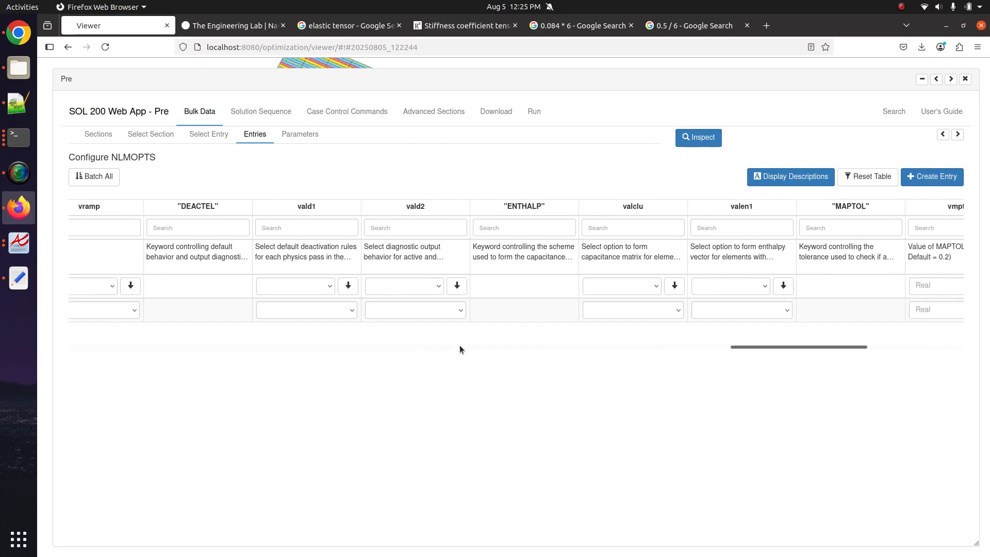
{"action": "scroll", "coordinate": [460, 345], "scroll_direction": "right", "scroll_amount": 7}
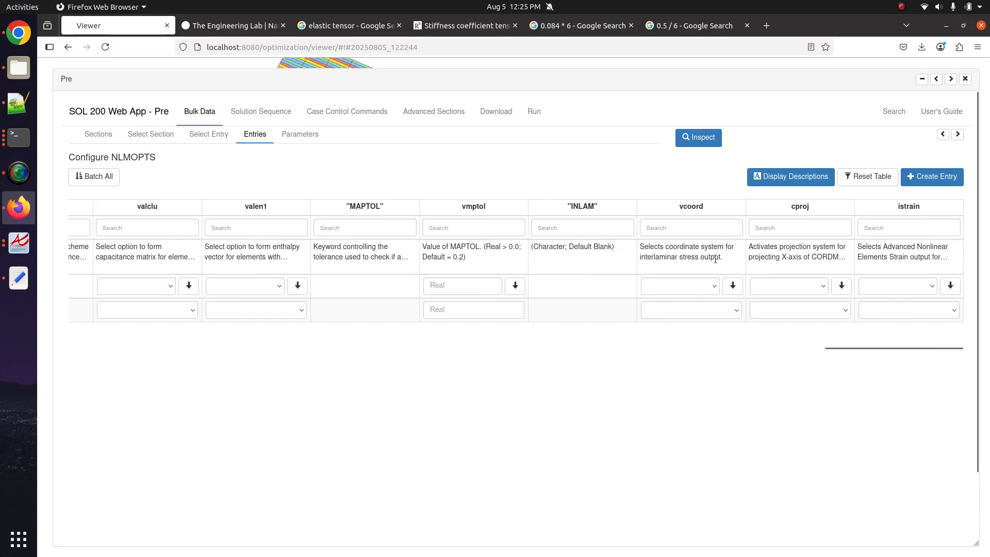
- Leave vcoord blank after trying TOP, set cproj to ON, and preview the BDF Output
{"action": "left_click", "coordinate": [703, 305]}
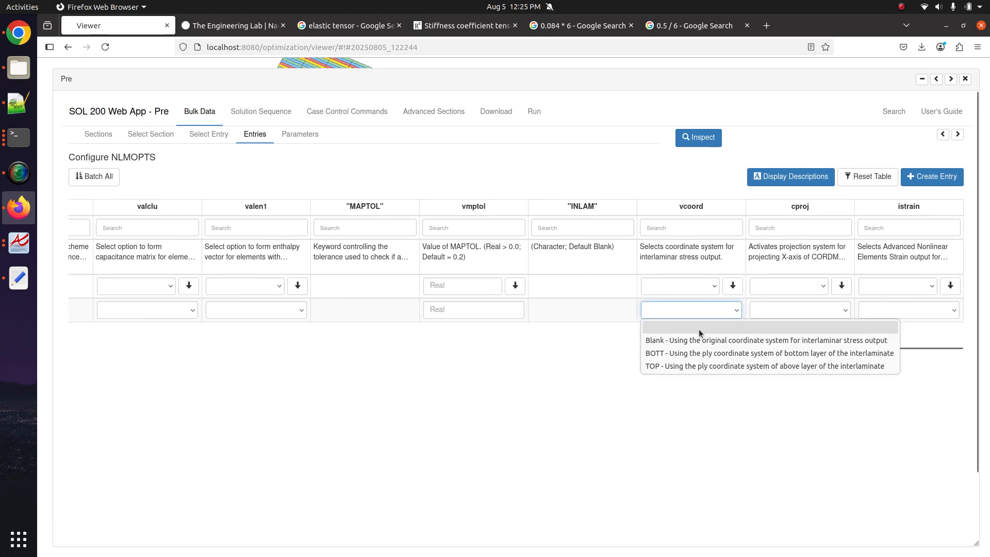
{"action": "left_click", "coordinate": [695, 365]}
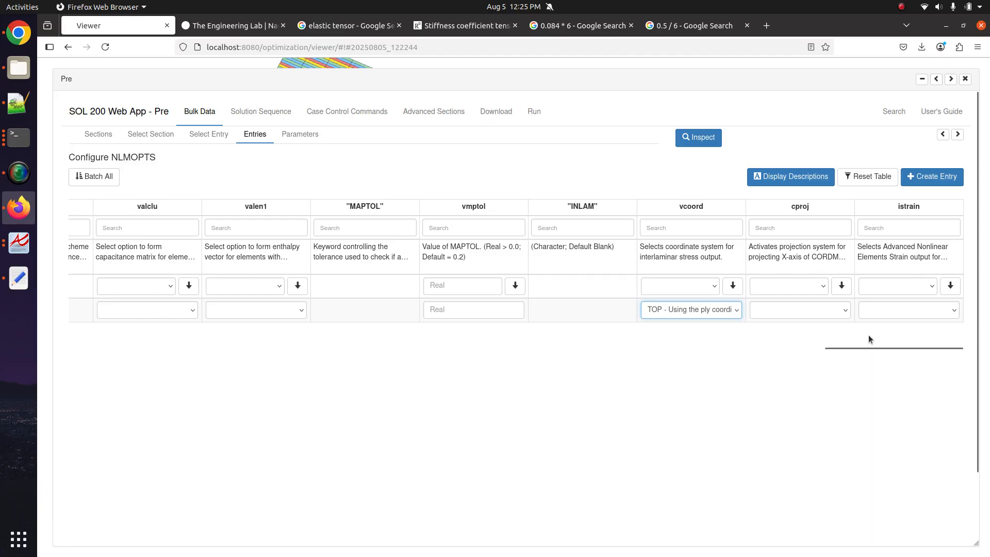
{"action": "left_click", "coordinate": [701, 310]}
{"action": "left_click", "coordinate": [673, 329]}
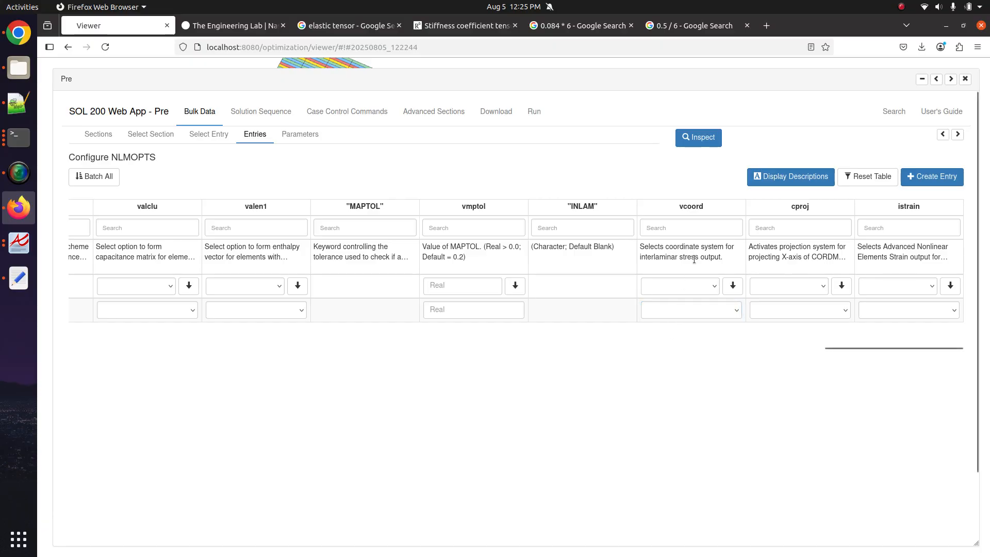
{"action": "left_click", "coordinate": [820, 309]}
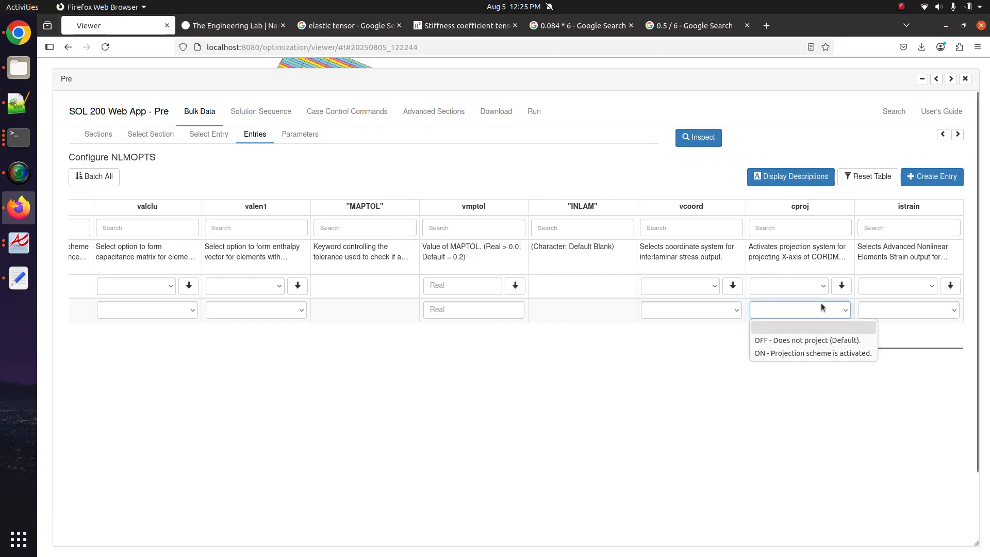
{"action": "left_click", "coordinate": [795, 354]}
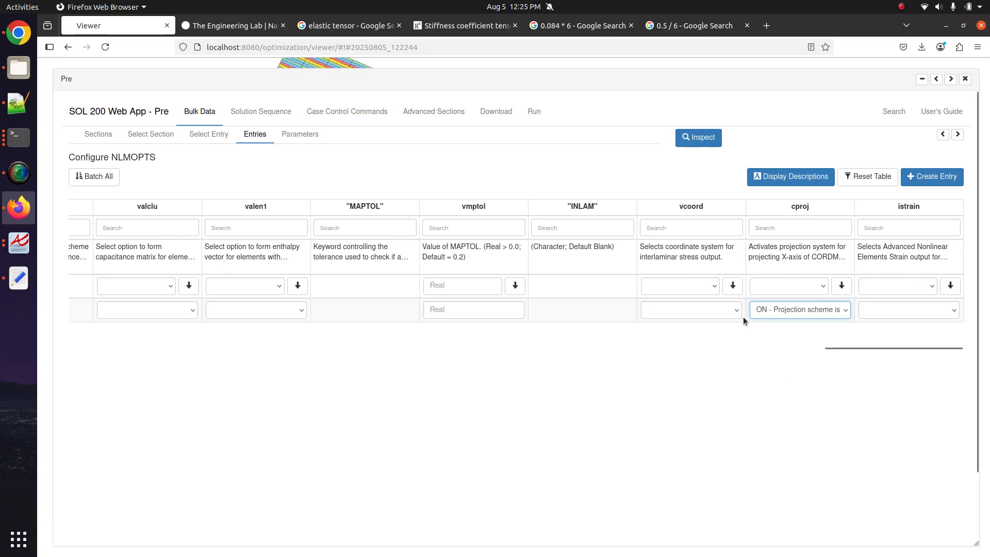
{"action": "left_click", "coordinate": [942, 134]}
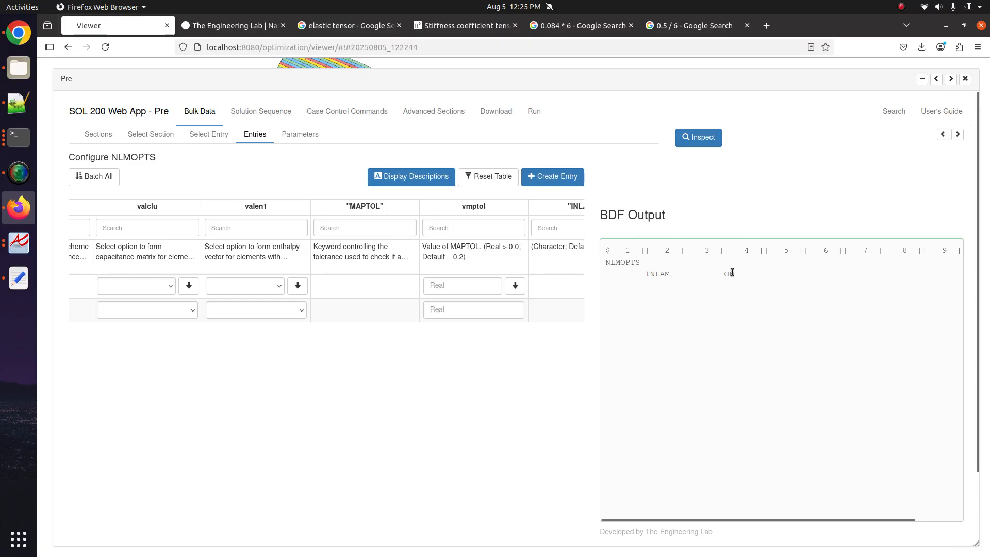
- Highlight INLAM ON in the BDF output, then select the coordinate CS lines in the Notepad++ notes
{"action": "left_click_drag", "start_coordinate": [723, 274], "coordinate": [741, 277]}
{"action": "scroll", "coordinate": [380, 317], "scroll_direction": "right", "scroll_amount": 8}
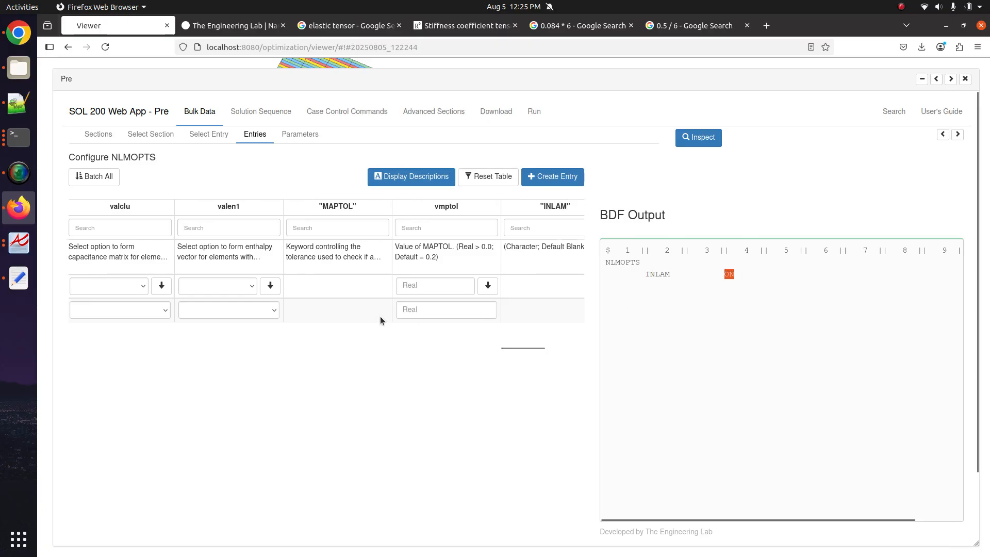
{"action": "scroll", "coordinate": [382, 312], "scroll_direction": "right", "scroll_amount": 2}
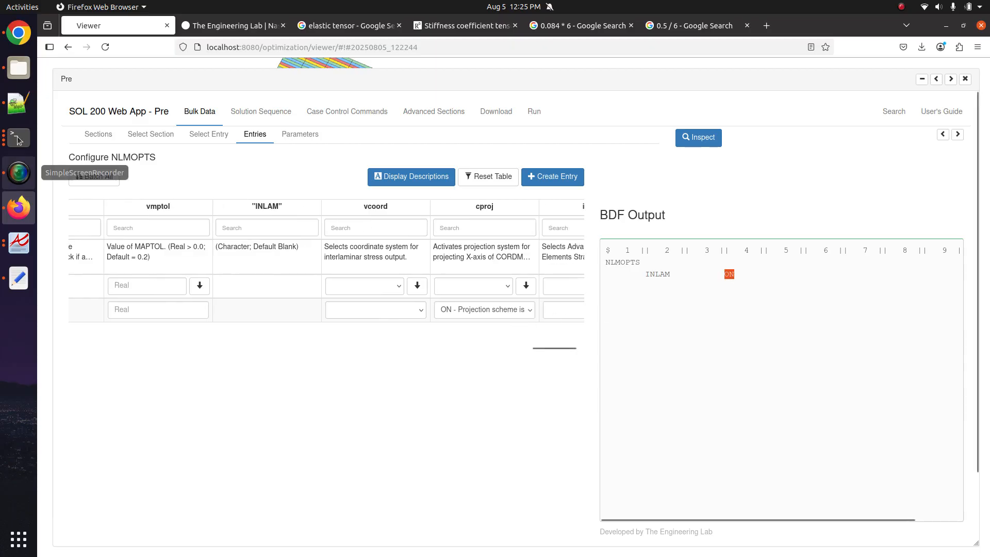
{"action": "left_click", "coordinate": [19, 103]}
{"action": "left_click_drag", "start_coordinate": [197, 170], "coordinate": [69, 134]}
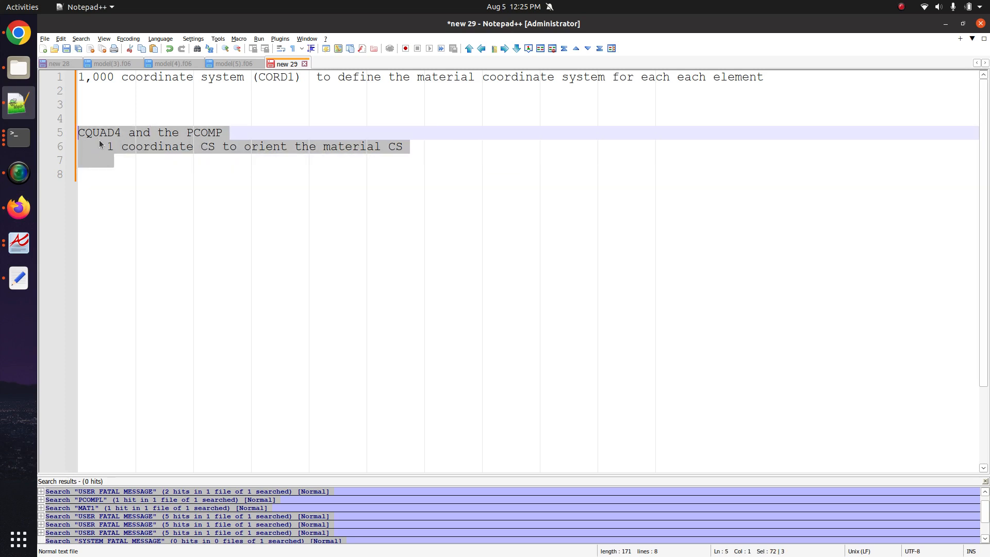
- In a new note, write an NLMOPTS card with INLAM OFF
{"action": "left_click", "coordinate": [255, 173]}
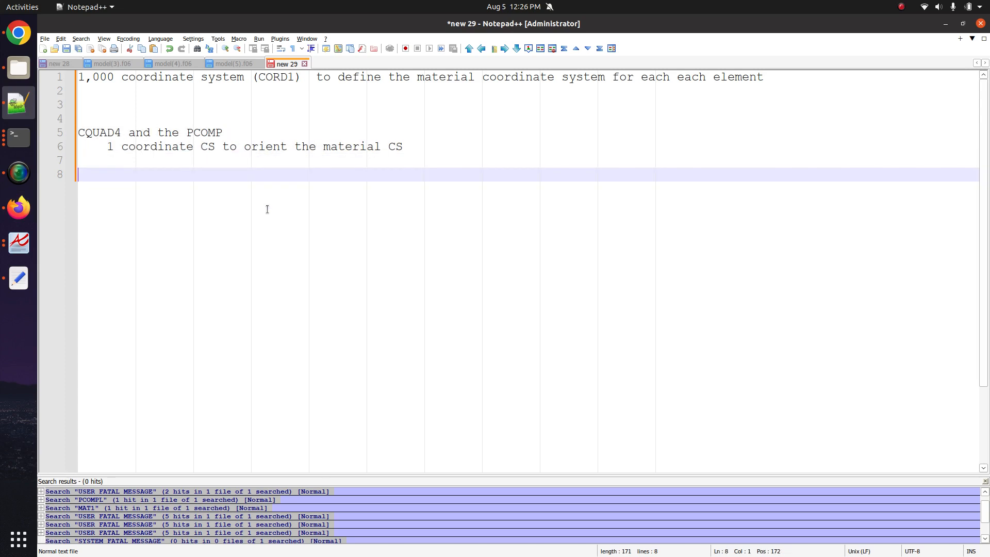
{"action": "left_click", "coordinate": [44, 49]}
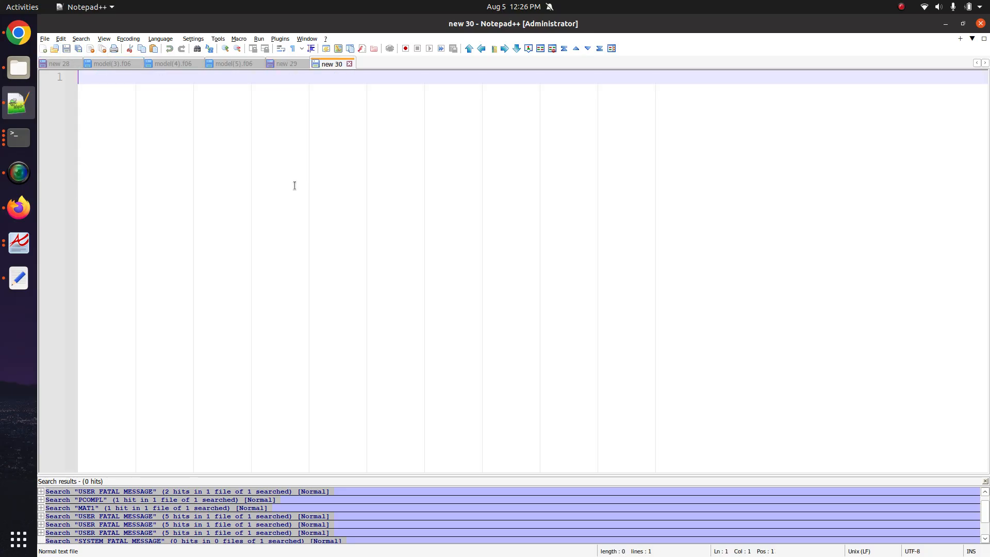
{"action": "key", "text": "Return"}
{"action": "key", "text": "Return"}
{"action": "type", "text": "NL"}
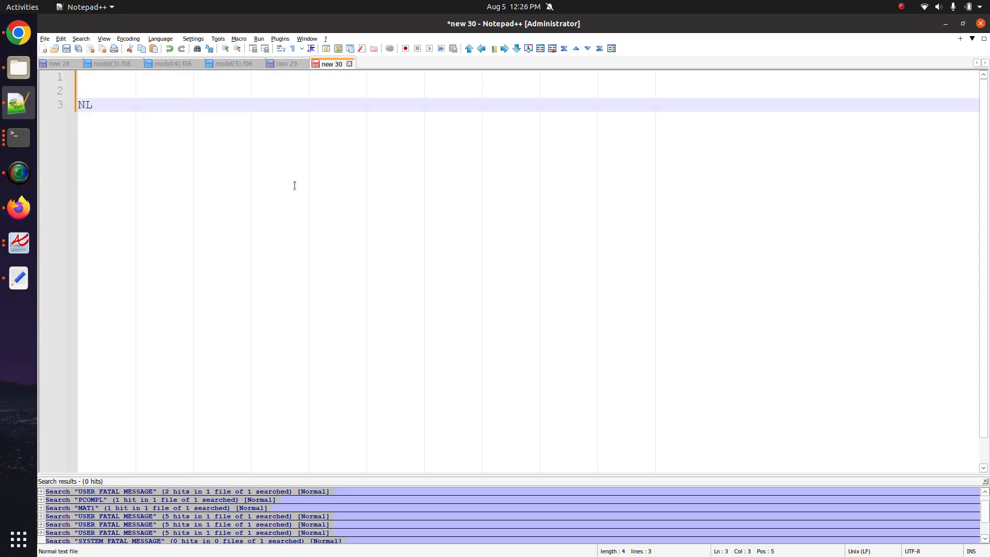
{"action": "type", "text": "MOPTS"}
{"action": "key", "text": "Return"}
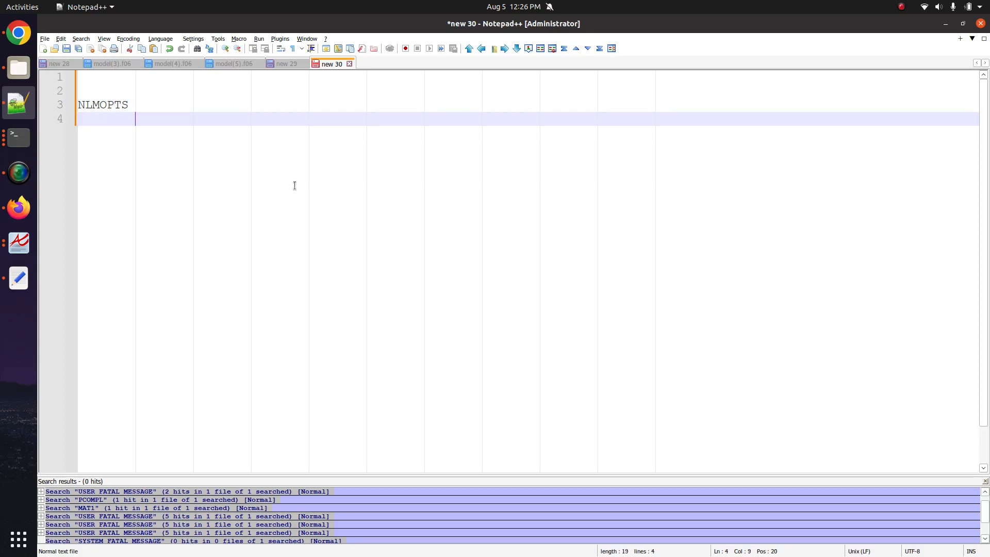
{"action": "type", "text": "INLAM           OFF"}
- Paste a copy of the NLMOPTS card below and delete its OFF value, leaving INLAM blank
{"action": "left_click_drag", "start_coordinate": [302, 126], "coordinate": [25, 101]}
{"action": "key", "text": "ctrl+c"}
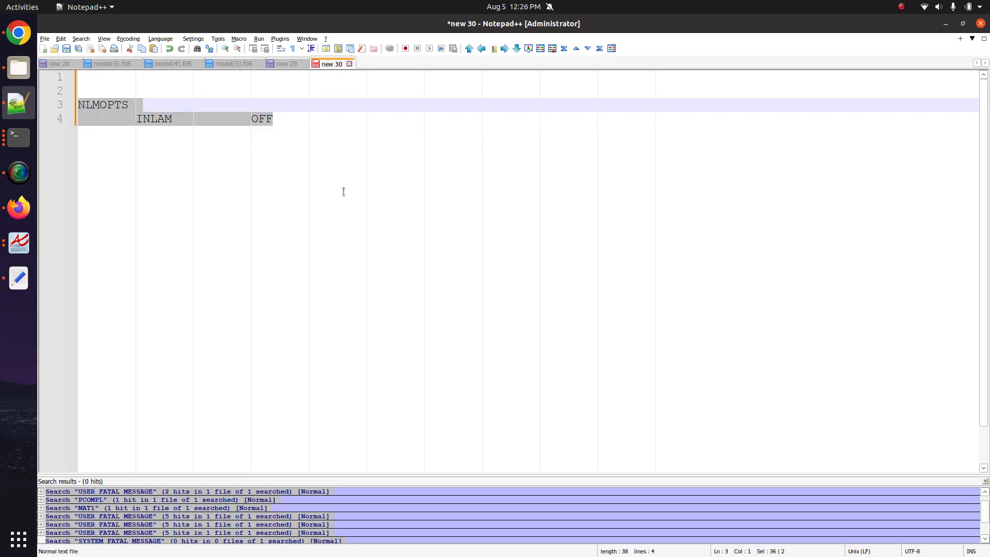
{"action": "left_click", "coordinate": [344, 191]}
{"action": "key", "text": "Return"}
{"action": "key", "text": "Return"}
{"action": "key", "text": "ctrl+v"}
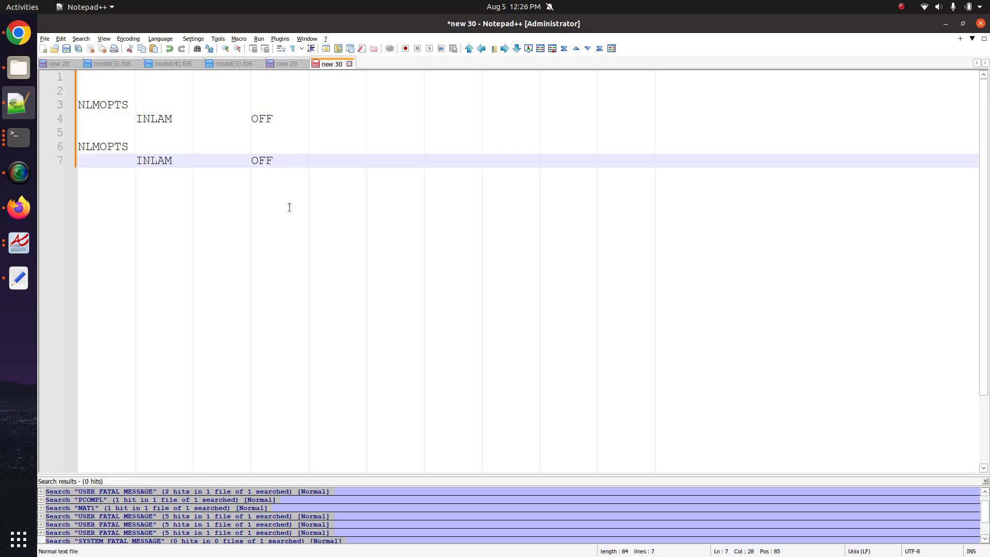
{"action": "double_click", "coordinate": [263, 160]}
{"action": "key", "text": "BackSpace"}
{"action": "left_click", "coordinate": [205, 80]}
{"action": "left_click", "coordinate": [205, 85]}
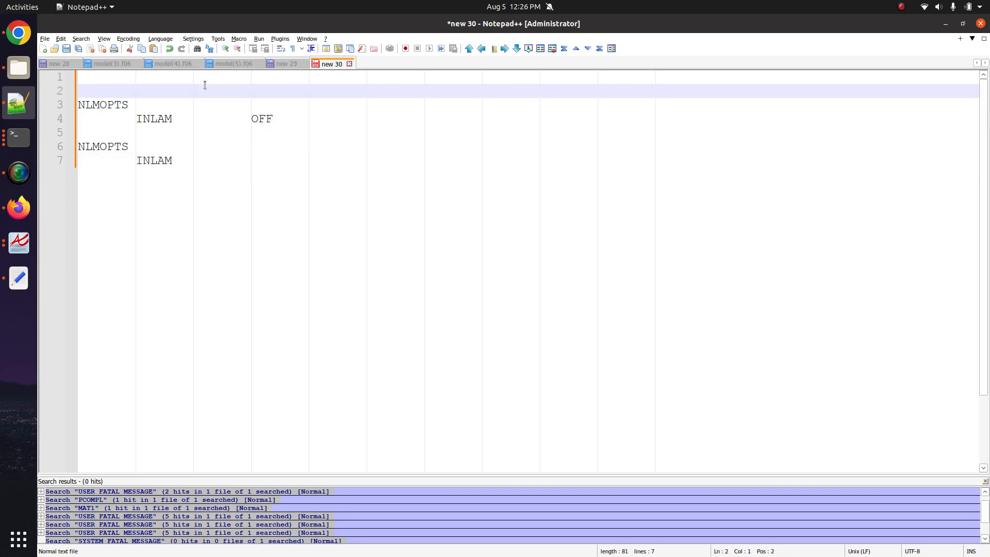
- Add the heading 'Curved solid meshes => Thousands of coordinate systems' and indent both NLMOPTS cards
{"action": "type", "text": "Curved solid meshes"}
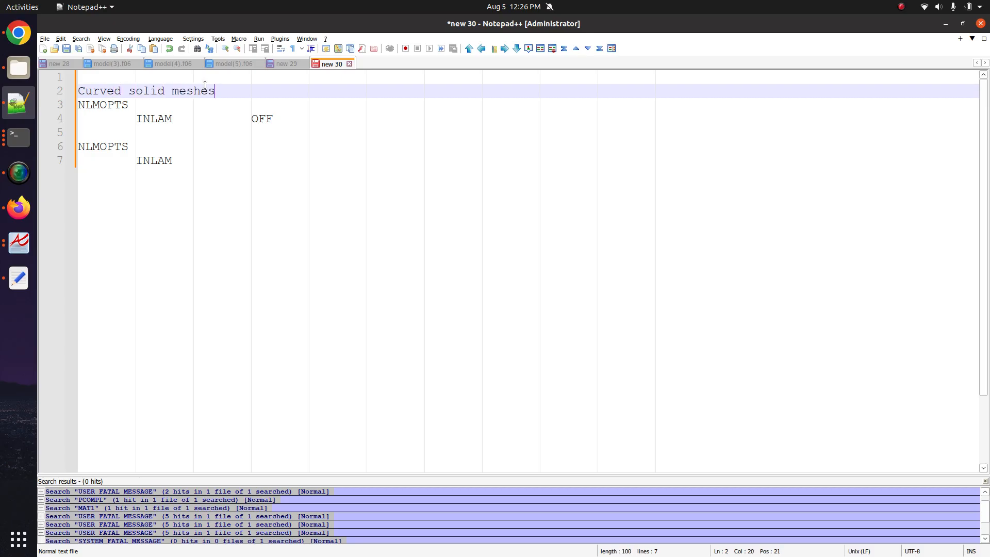
{"action": "type", "text": " => Thousands of coord"}
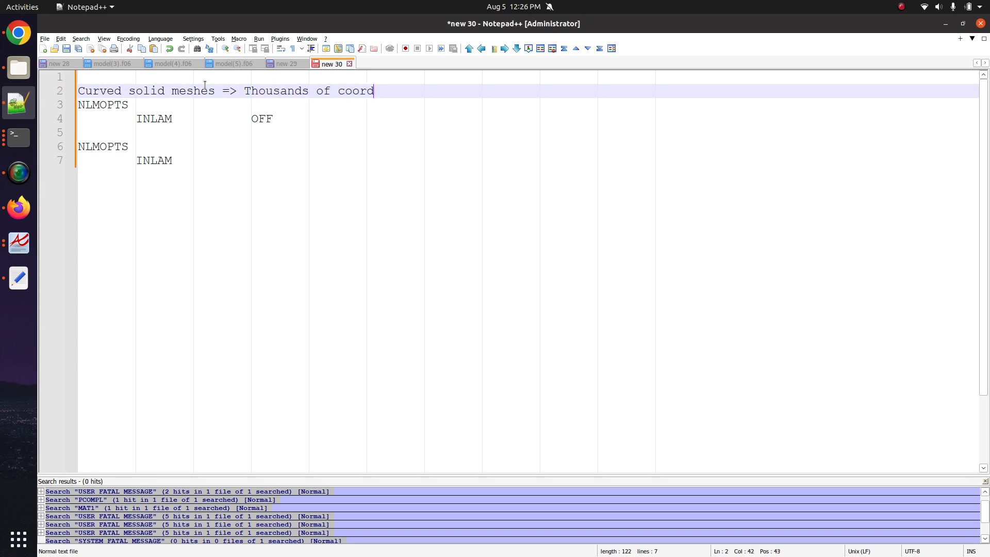
{"action": "type", "text": "inate systems"}
{"action": "key", "text": "Return"}
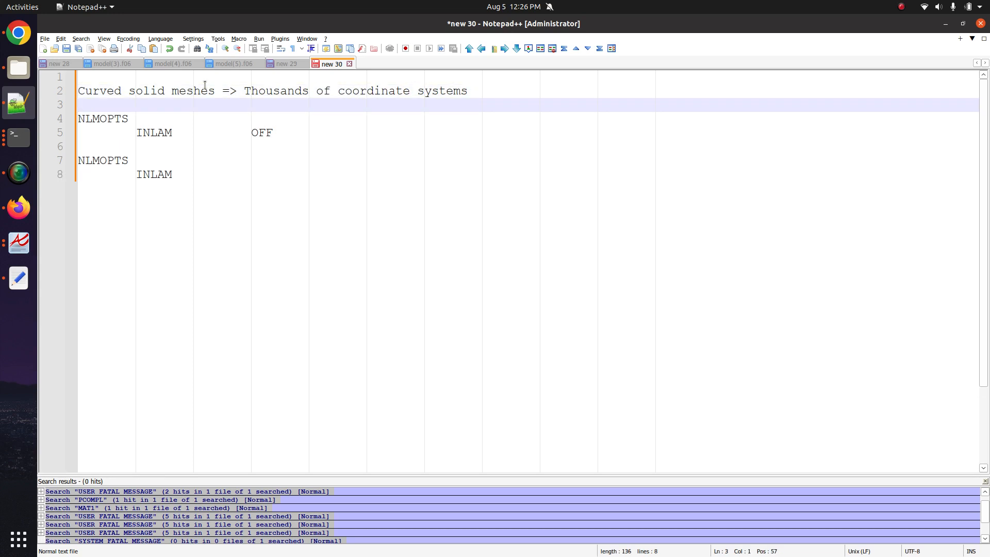
{"action": "left_click_drag", "start_coordinate": [211, 174], "coordinate": [79, 119]}
{"action": "key", "text": "Tab"}
{"action": "left_click", "coordinate": [277, 237]}
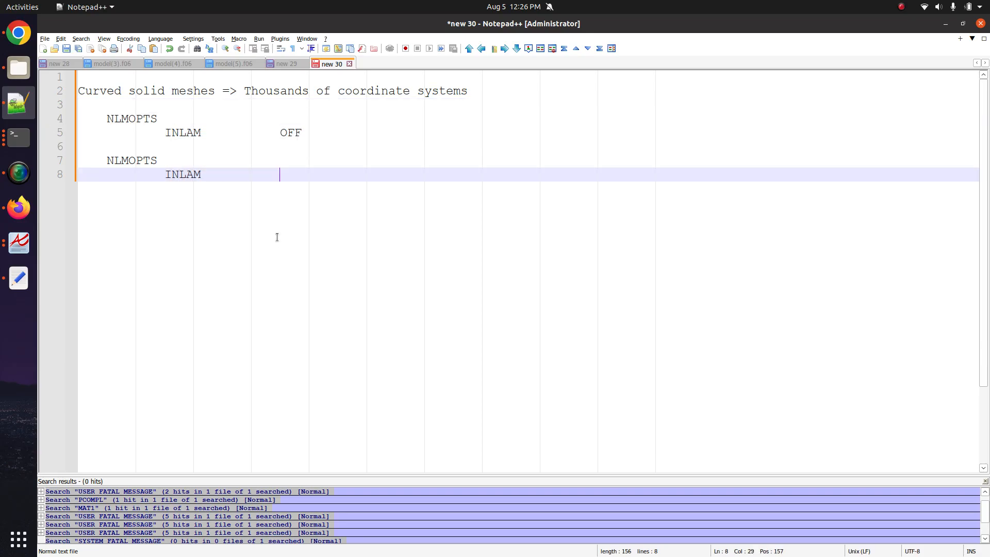
{"action": "key", "text": "Return"}
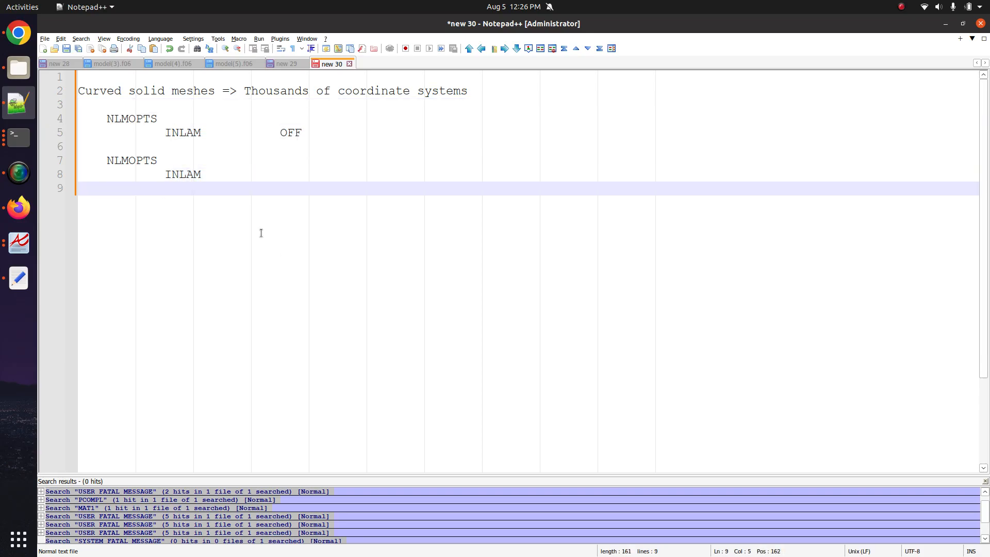
{"action": "key", "text": "Return"}
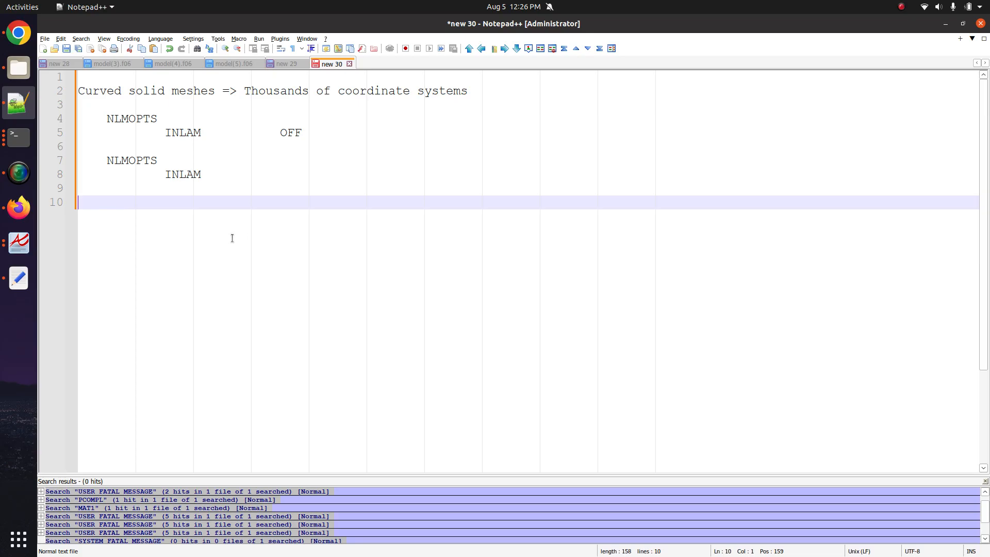
- Paste a third NLMOPTS card with its INLAM value changed from OFF to ON
{"action": "left_click_drag", "start_coordinate": [214, 143], "coordinate": [78, 120]}
{"action": "key", "text": "ctrl+c"}
{"action": "left_click", "coordinate": [188, 212]}
{"action": "key", "text": "ctrl+v"}
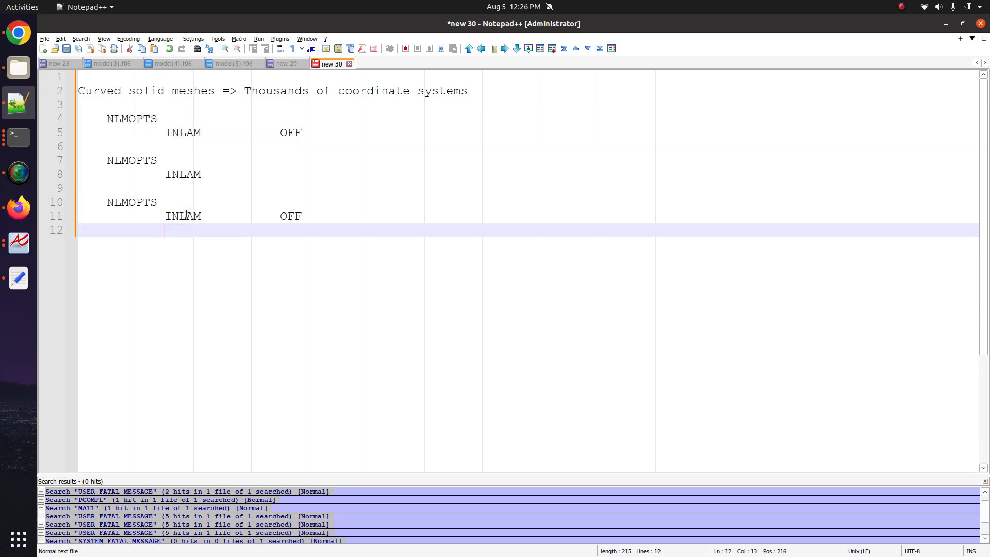
{"action": "double_click", "coordinate": [289, 216]}
{"action": "type", "text": "ON"}
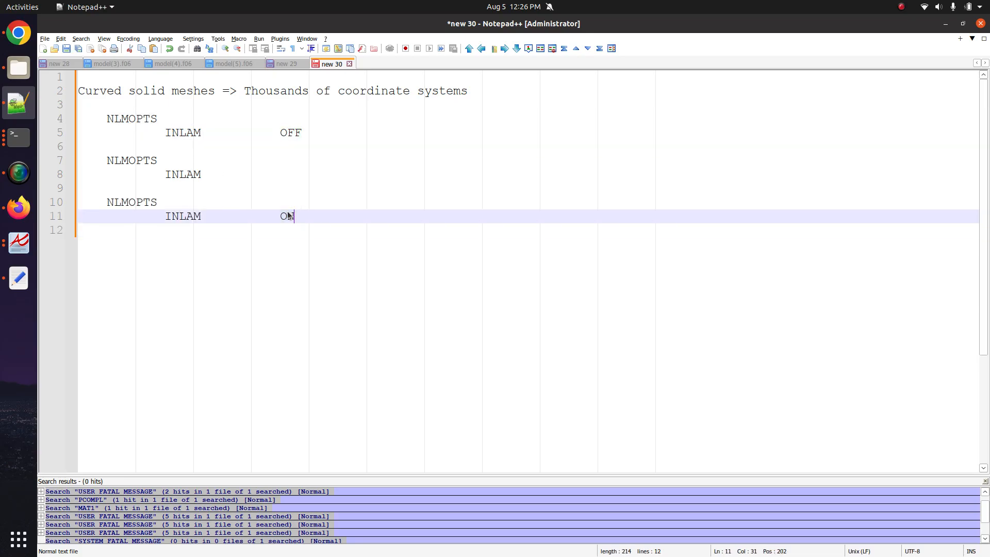
- Insert the comment '=> 1 coordinate system => 1-5 coordinate system material coordinate' above the INLAM ON card
{"action": "key", "text": "Up"}
{"action": "key", "text": "Up"}
{"action": "key", "text": "Return"}
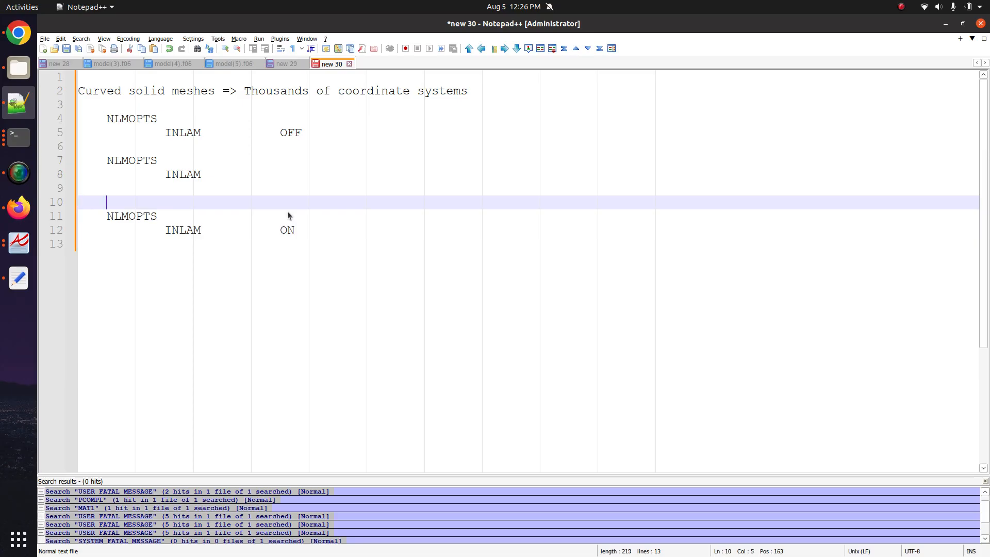
{"action": "type", "text": "=> 1 coordinate syst"}
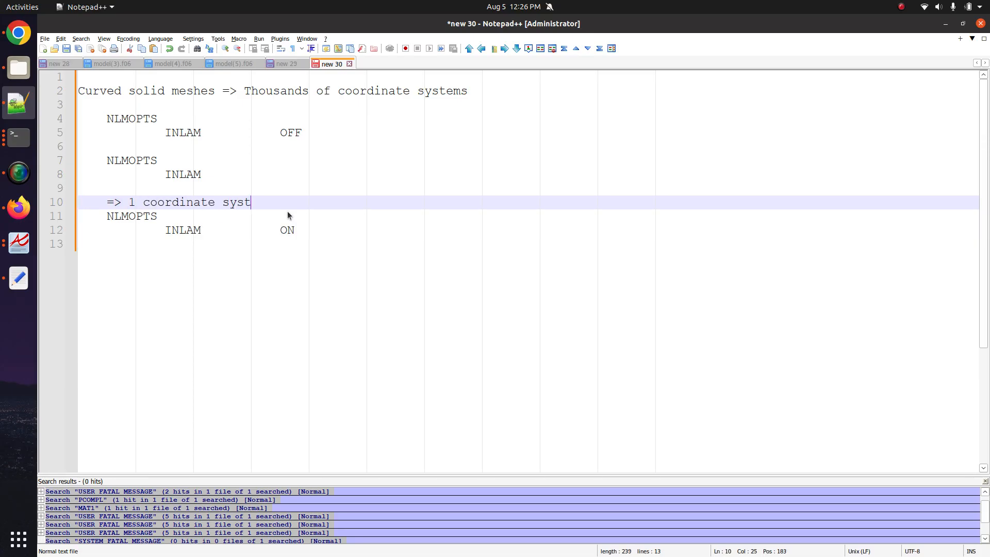
{"action": "type", "text": "em => 1-5 coordinate system materi"}
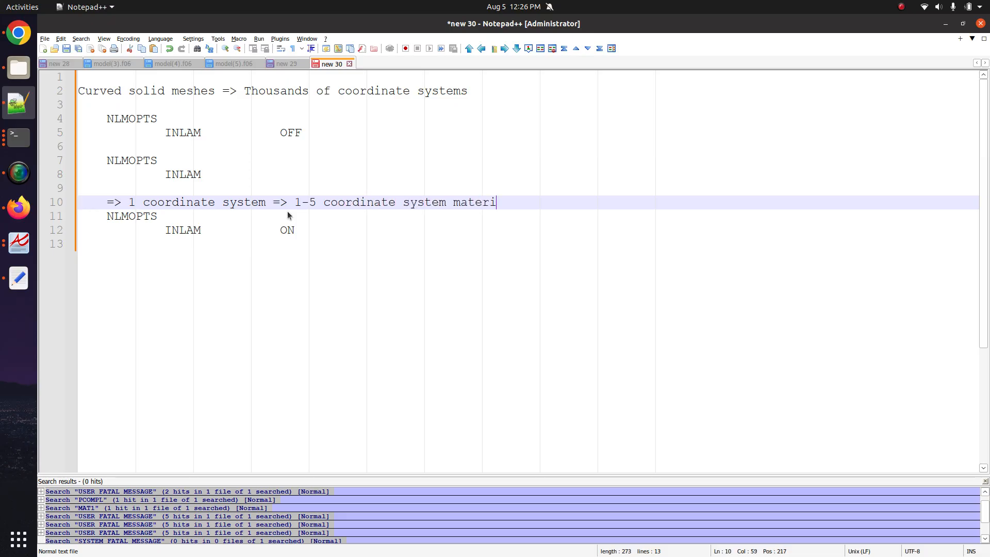
{"action": "type", "text": "al coordinate"}
{"action": "key", "text": "Return"}
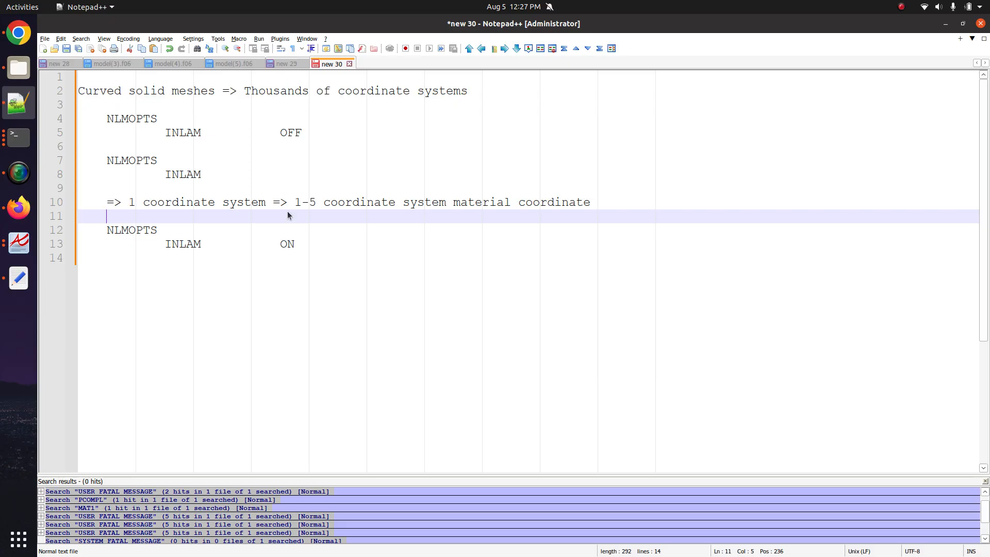
{"action": "left_click_drag", "start_coordinate": [260, 289], "coordinate": [29, 224]}
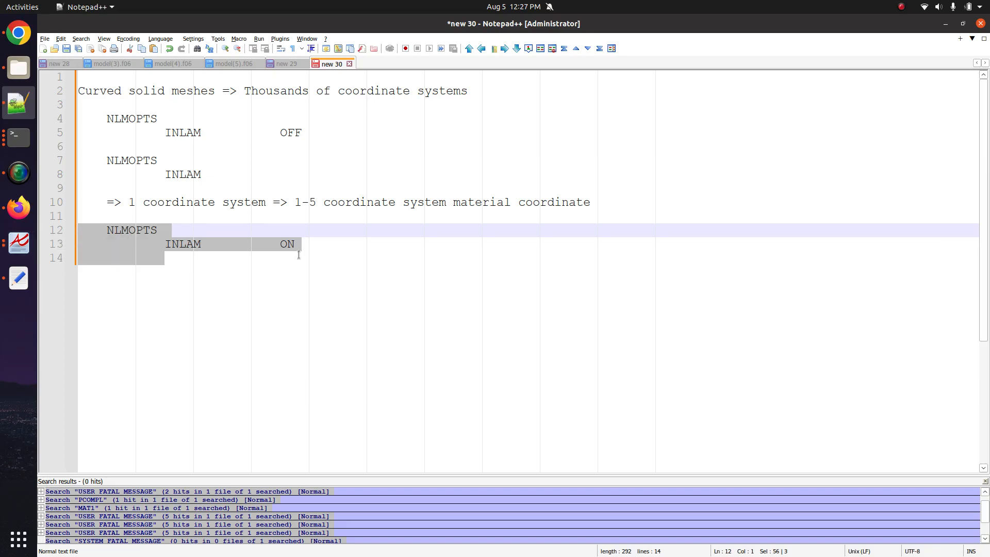
{"action": "left_click_drag", "start_coordinate": [143, 273], "coordinate": [31, 263]}
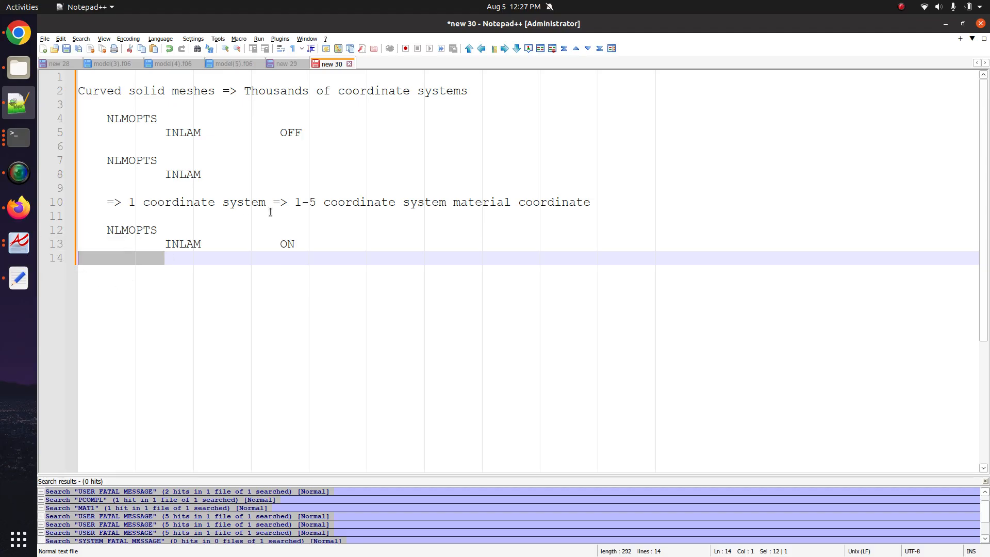
{"action": "left_click_drag", "start_coordinate": [236, 185], "coordinate": [69, 92]}
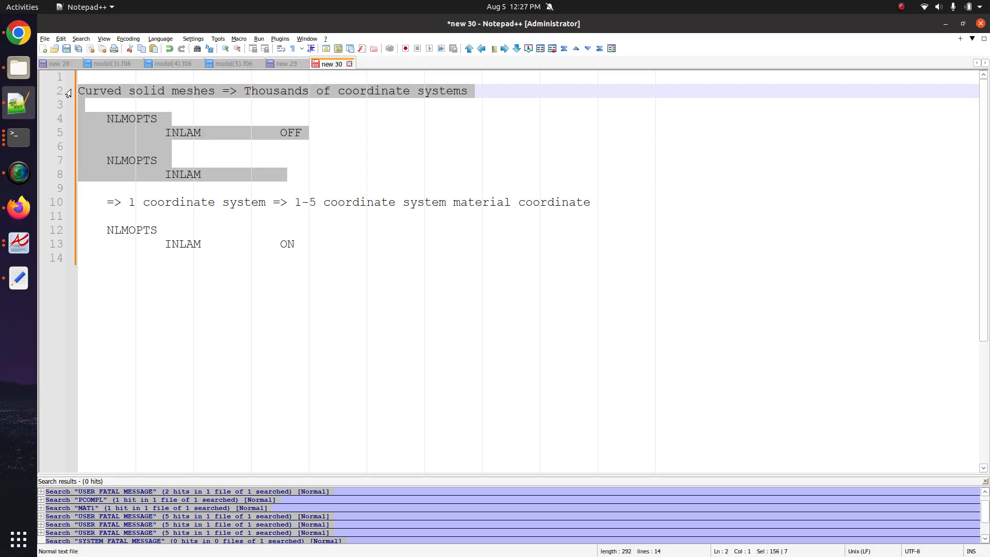
- Back in the web app, dock the pre-processing panel and orbit the laminate model into view
{"action": "left_click", "coordinate": [19, 208]}
{"action": "left_click", "coordinate": [951, 79]}
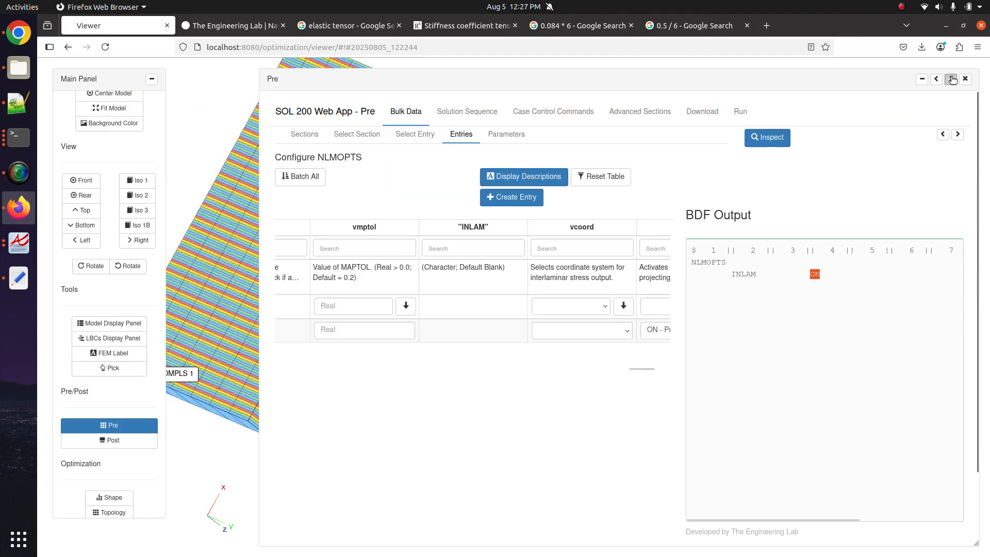
{"action": "left_click_drag", "start_coordinate": [428, 261], "coordinate": [403, 352]}
{"action": "left_click_drag", "start_coordinate": [309, 294], "coordinate": [381, 292]}
{"action": "left_click_drag", "start_coordinate": [380, 291], "coordinate": [332, 279]}
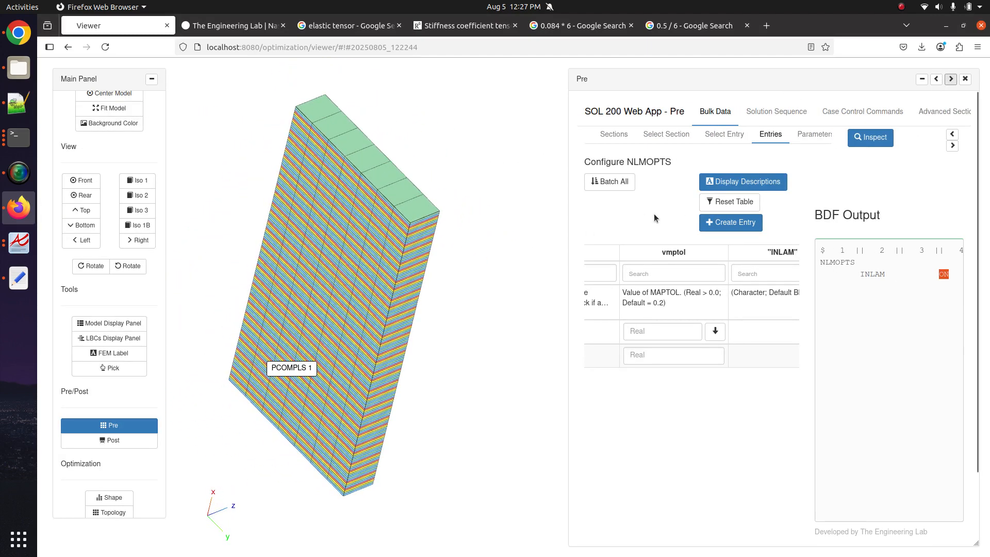
- Clear the description filter, filter entry names by 'pcompls', and open the PCOMPLS entry
{"action": "left_click", "coordinate": [725, 135]}
{"action": "left_click", "coordinate": [952, 146]}
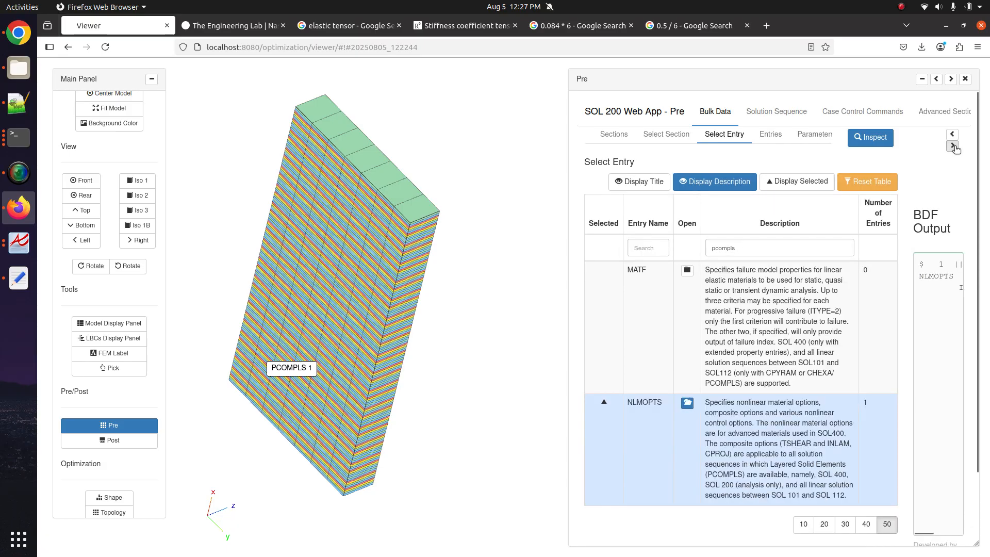
{"action": "left_click_drag", "start_coordinate": [757, 252], "coordinate": [674, 252]}
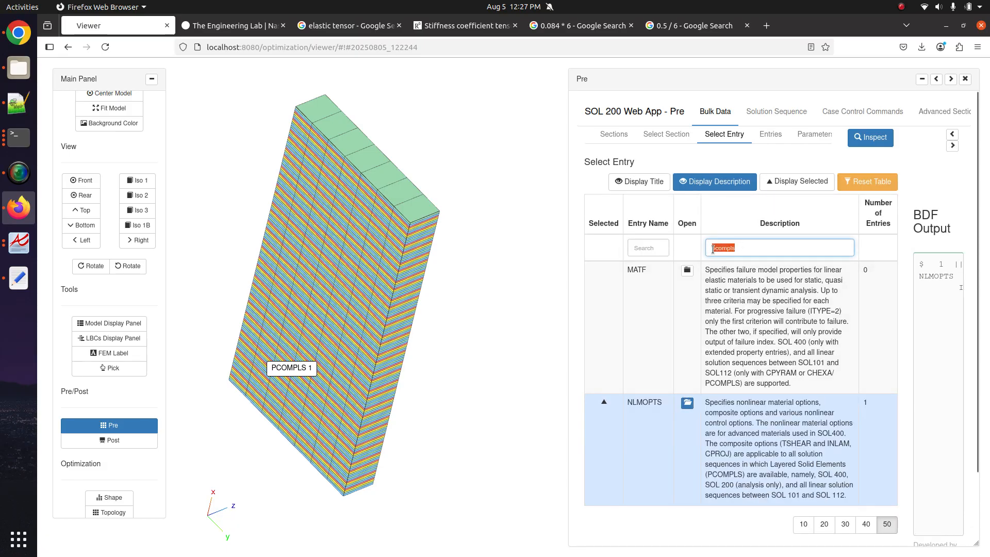
{"action": "key", "text": "BackSpace"}
{"action": "left_click", "coordinate": [662, 248]}
{"action": "type", "text": "pcompls"}
{"action": "left_click", "coordinate": [674, 290]}
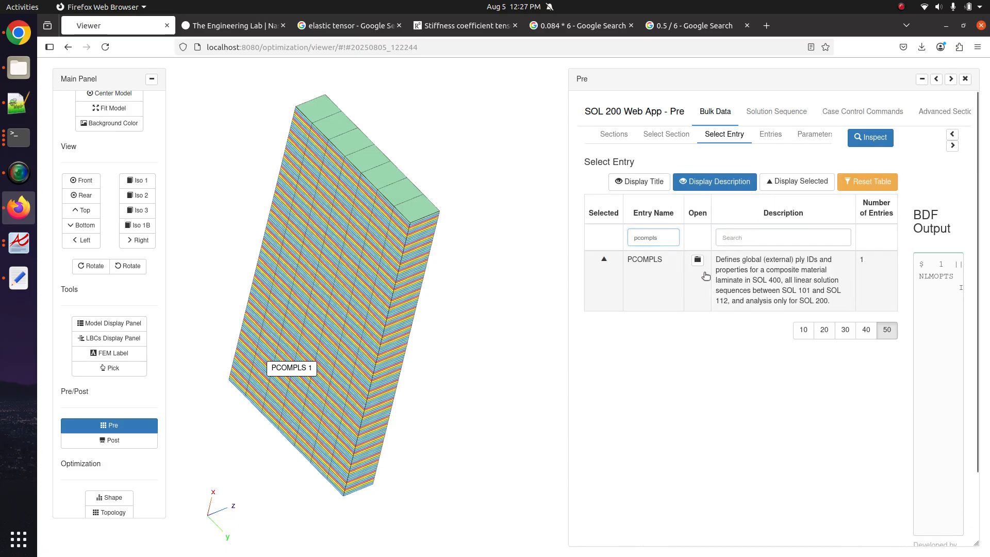
- Try 90 for the last ply's THETA angle, then set it to -90
{"action": "scroll", "coordinate": [685, 366], "scroll_direction": "down", "scroll_amount": 4}
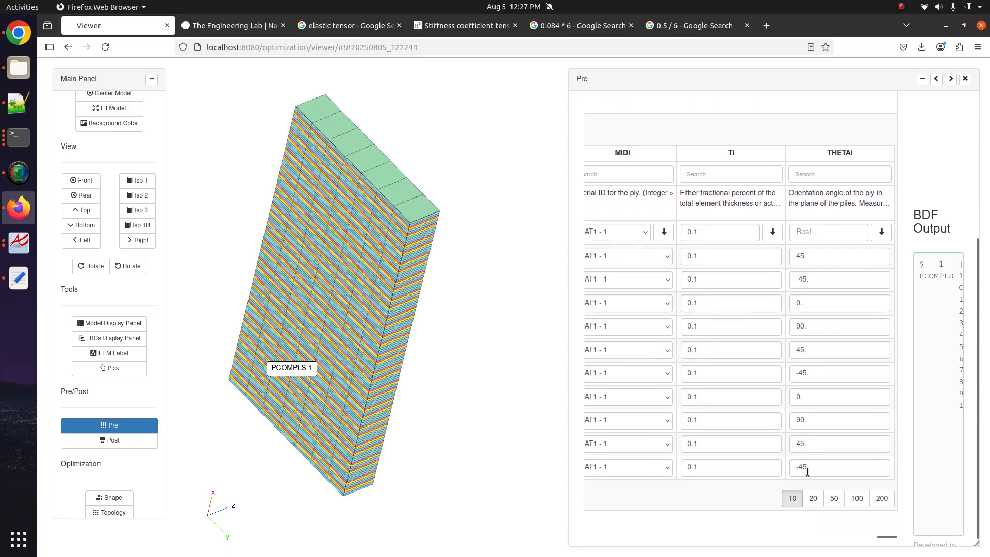
{"action": "left_click_drag", "start_coordinate": [808, 467], "coordinate": [709, 462]}
{"action": "type", "text": "90"}
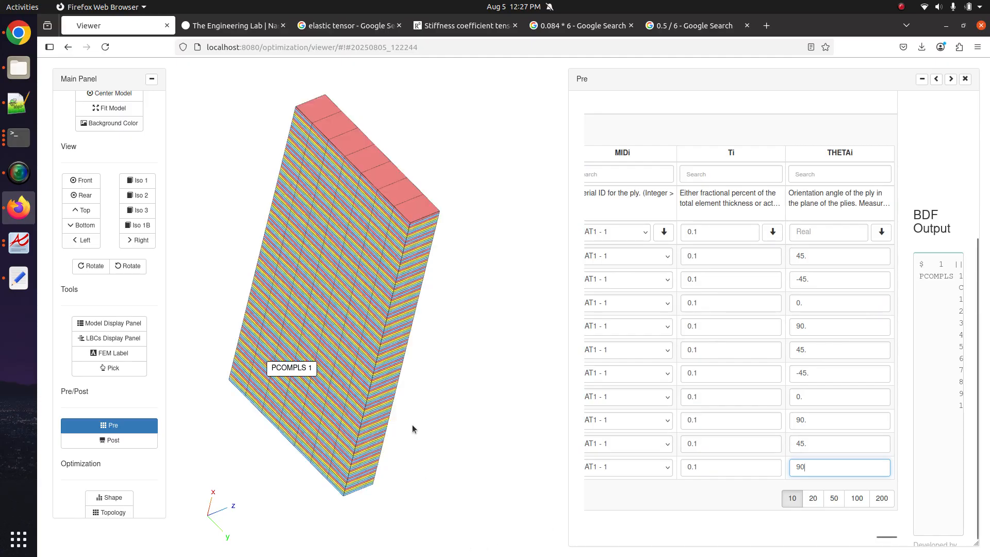
{"action": "left_click_drag", "start_coordinate": [377, 422], "coordinate": [444, 390]}
{"action": "key", "text": "ctrl+a"}
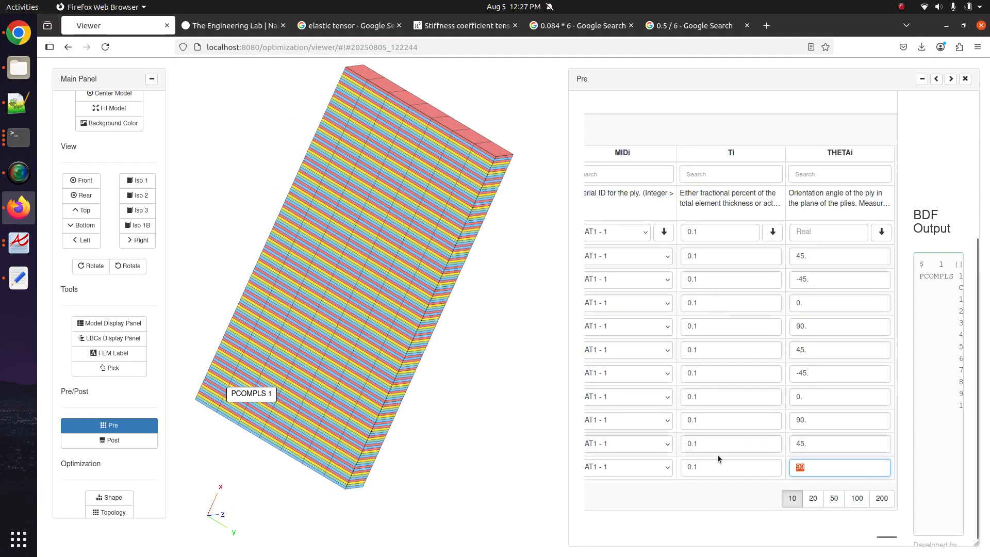
{"action": "type", "text": "-90"}
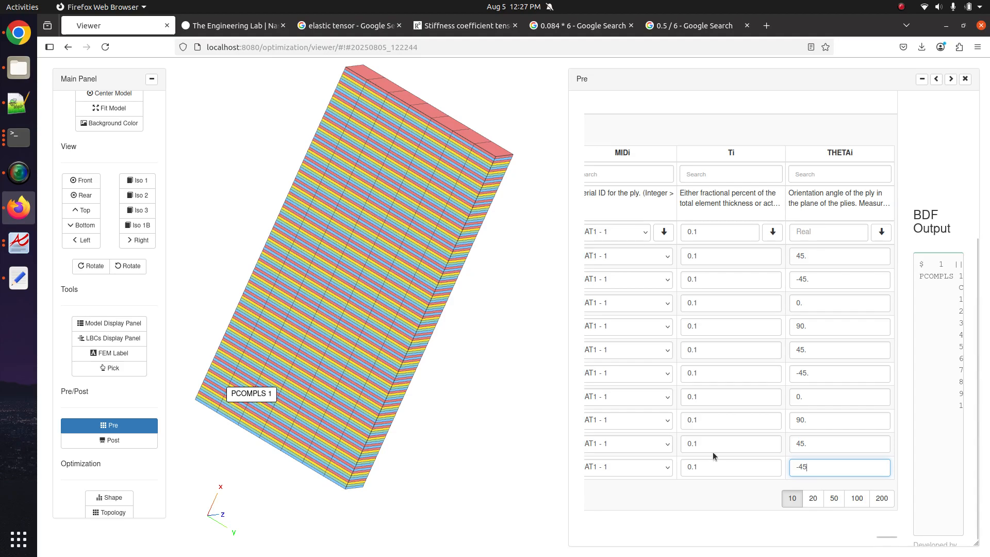
{"action": "scroll", "coordinate": [714, 455], "scroll_direction": "left", "scroll_amount": 5}
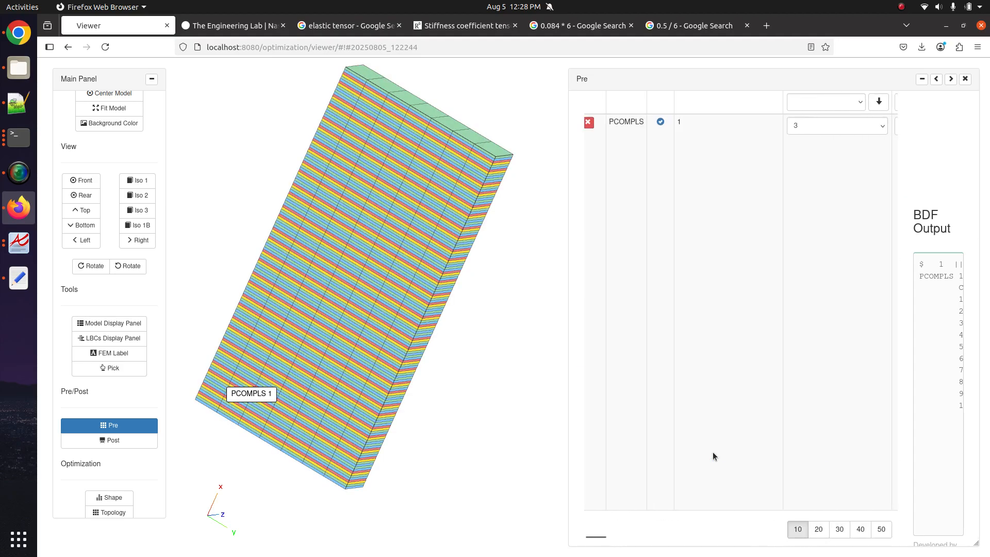
{"action": "left_click", "coordinate": [839, 132]}
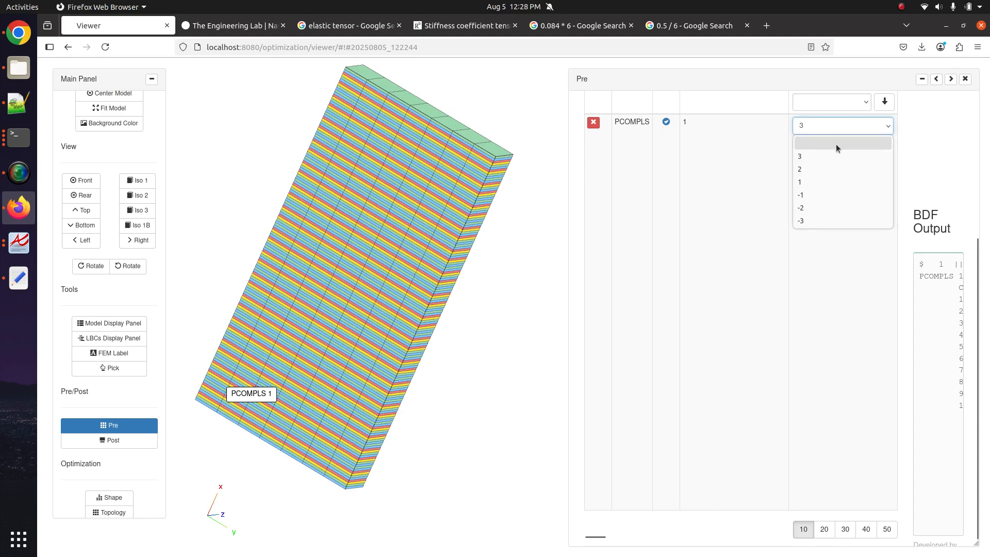
{"action": "left_click", "coordinate": [828, 177]}
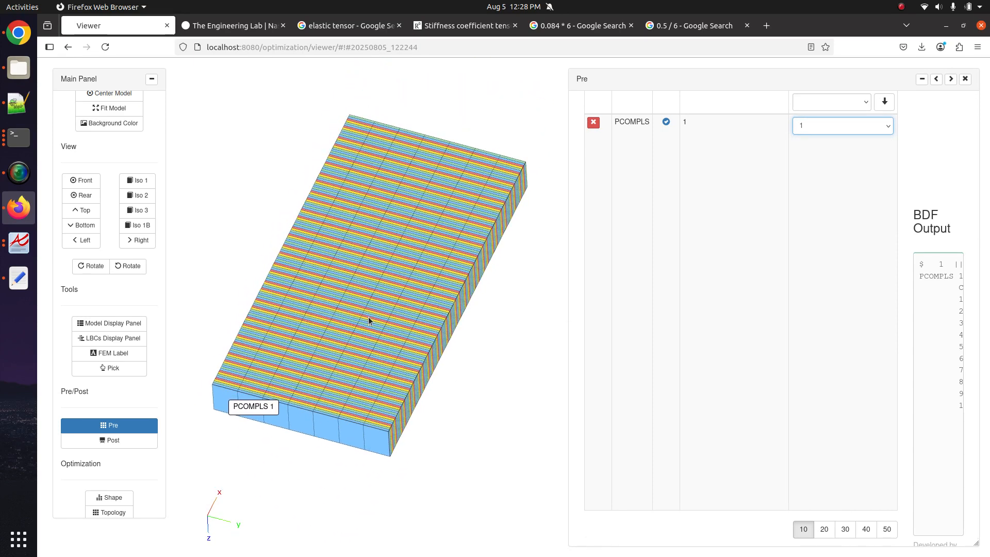
{"action": "left_click_drag", "start_coordinate": [368, 316], "coordinate": [354, 356]}
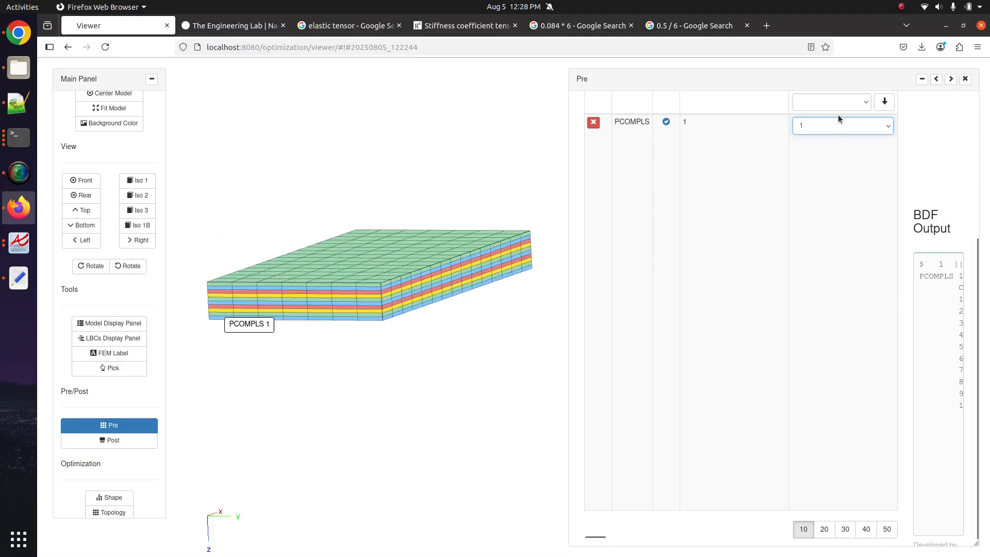
{"action": "left_click", "coordinate": [831, 129]}
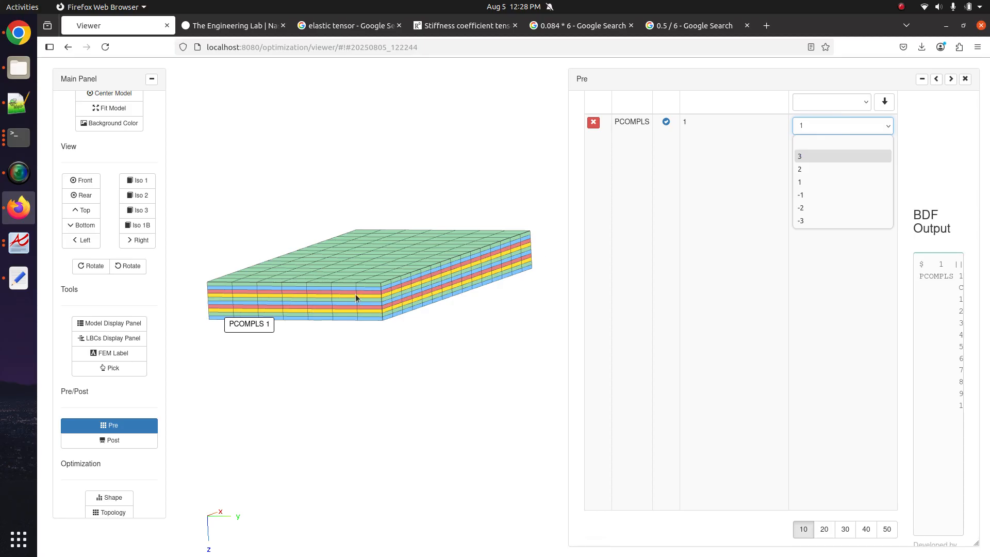
{"action": "left_click", "coordinate": [808, 166]}
{"action": "left_click", "coordinate": [809, 133]}
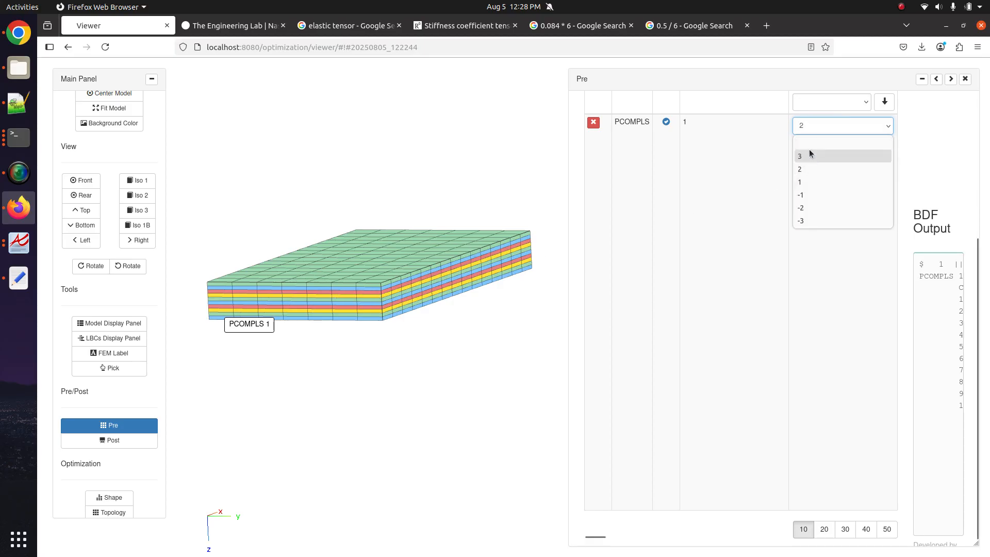
{"action": "left_click", "coordinate": [808, 153]}
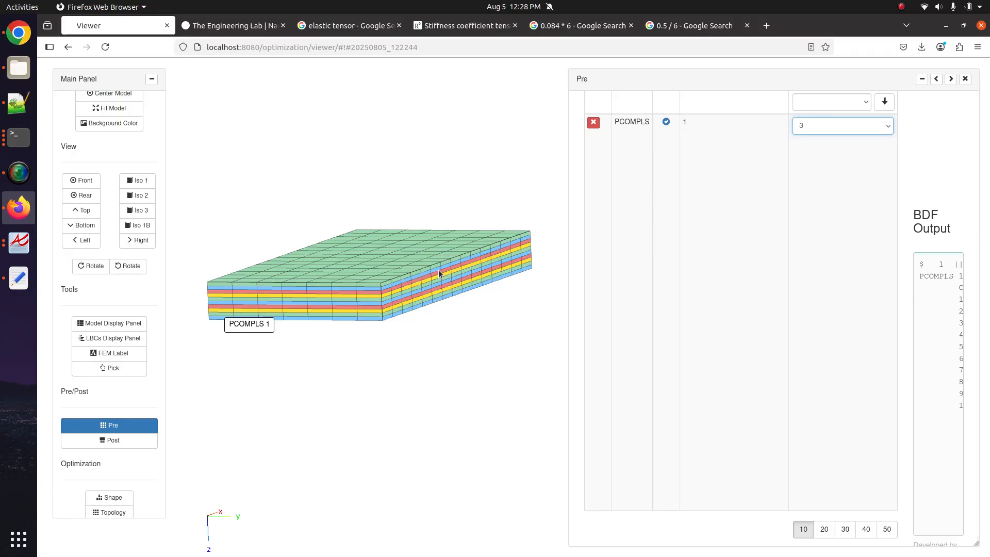
{"action": "left_click_drag", "start_coordinate": [447, 239], "coordinate": [388, 409]}
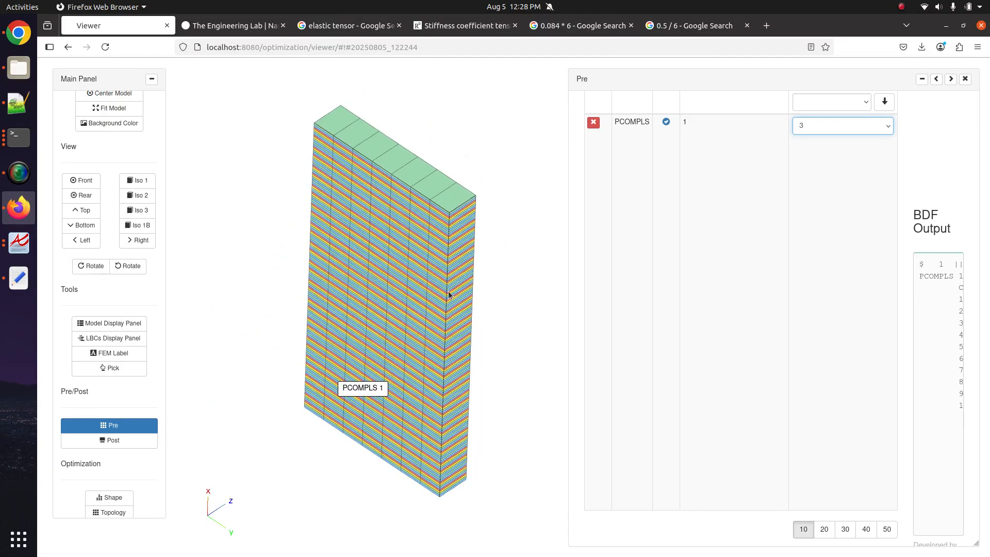
{"action": "left_click_drag", "start_coordinate": [433, 323], "coordinate": [390, 281]}
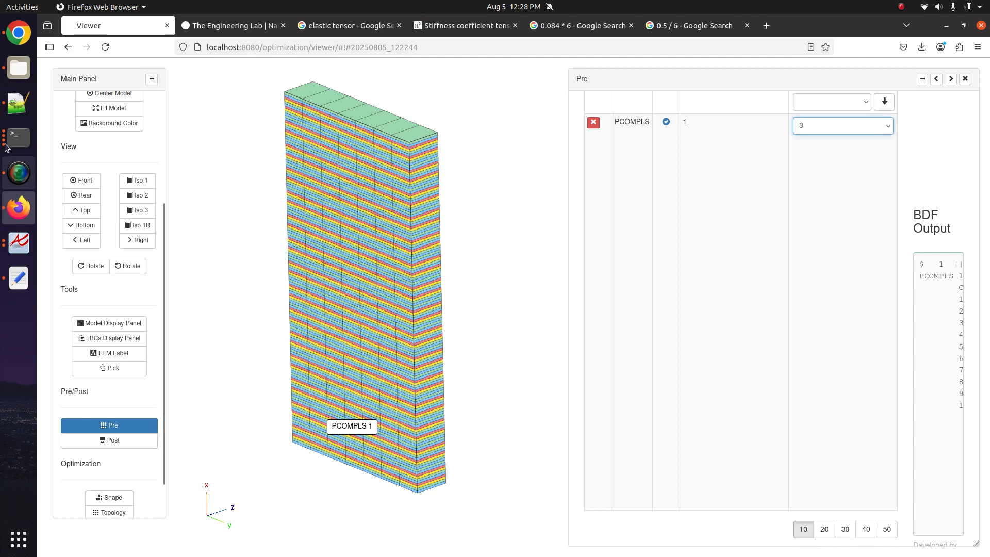
- In a new Notepad++ note, enter the contact's e-mail address followed by PCOMPLS and PLCOMP lines
{"action": "left_click", "coordinate": [18, 102]}
{"action": "key", "text": "ctrl+n"}
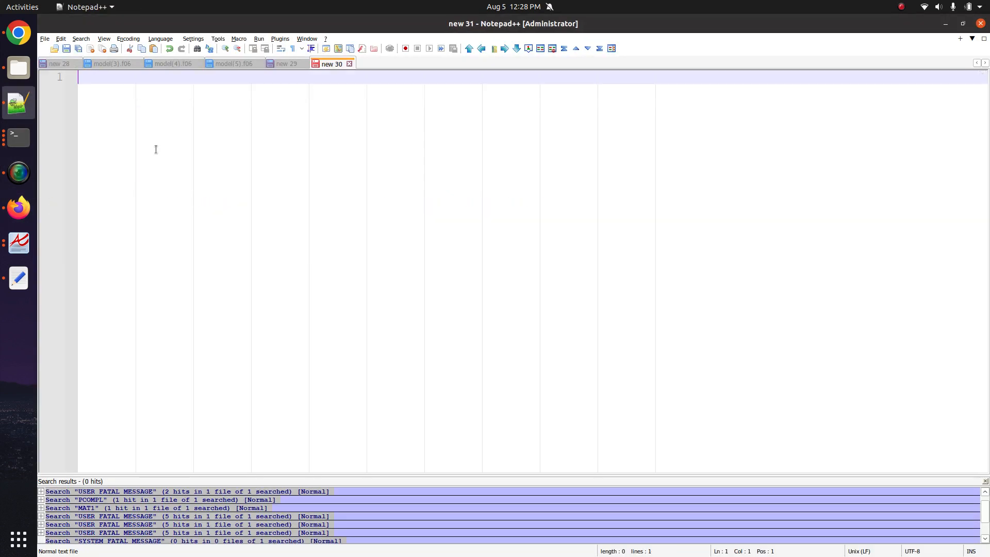
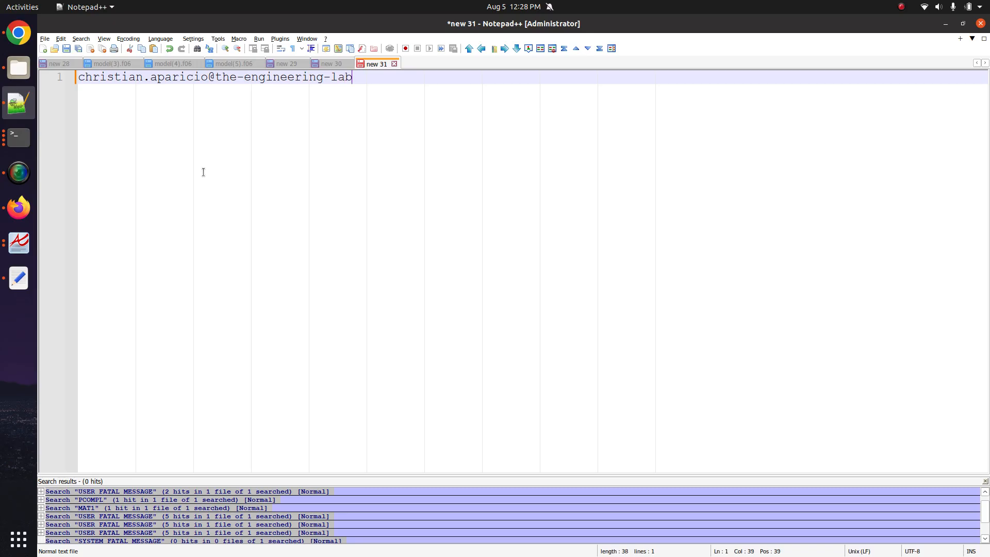
{"action": "key", "text": "Return"}
{"action": "type", "text": "PCOMPLS"}
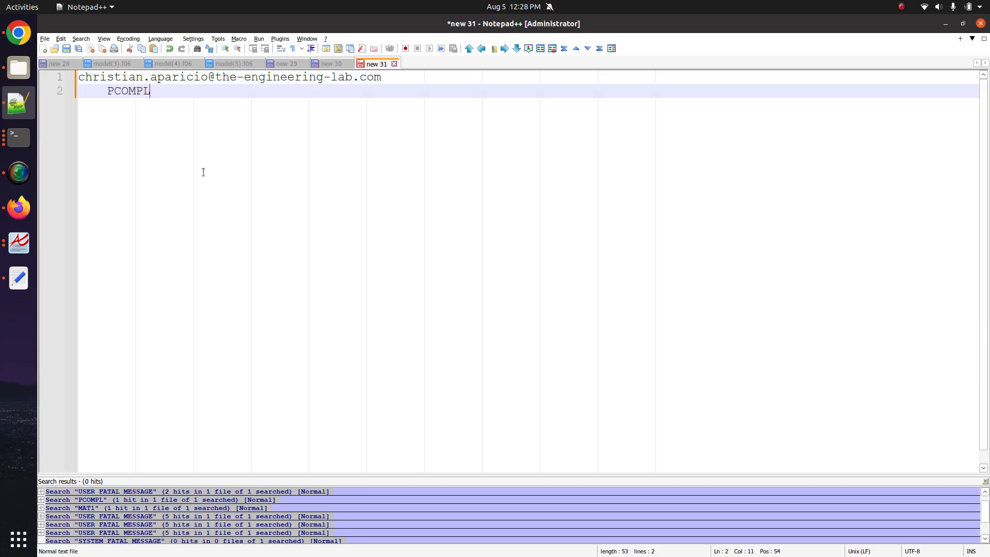
{"action": "key", "text": "Return"}
{"action": "type", "text": "PLCOMP"}
{"action": "key", "text": "Return"}
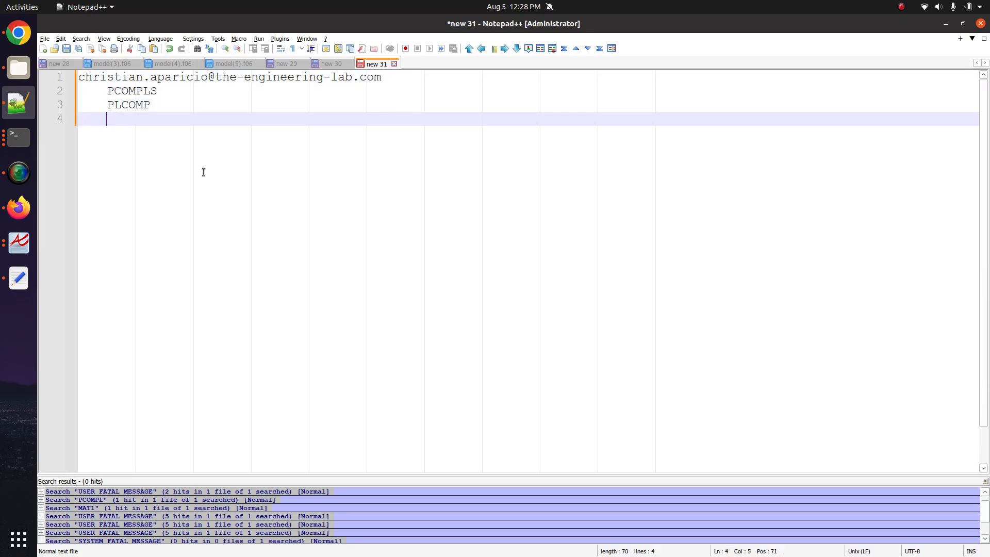
{"action": "left_click", "coordinate": [441, 78]}
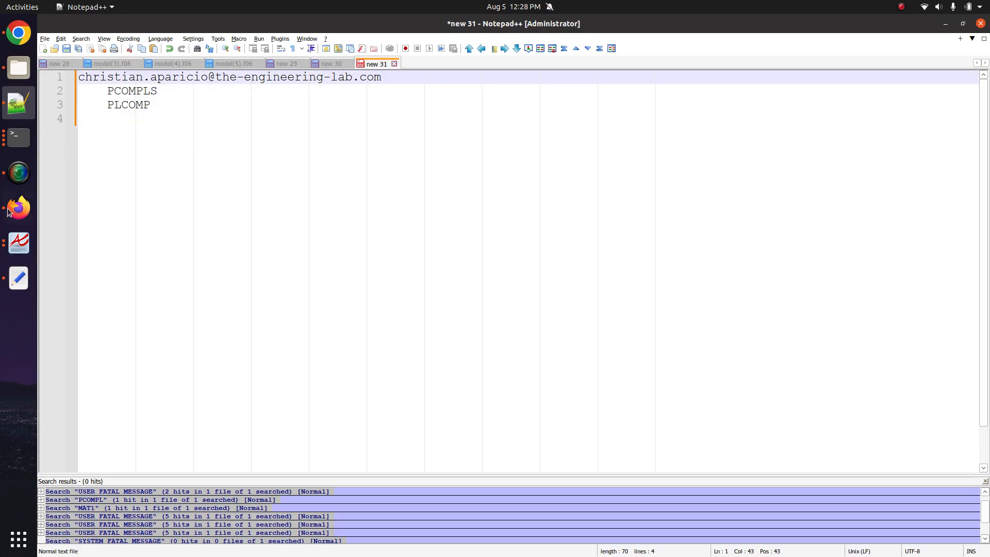